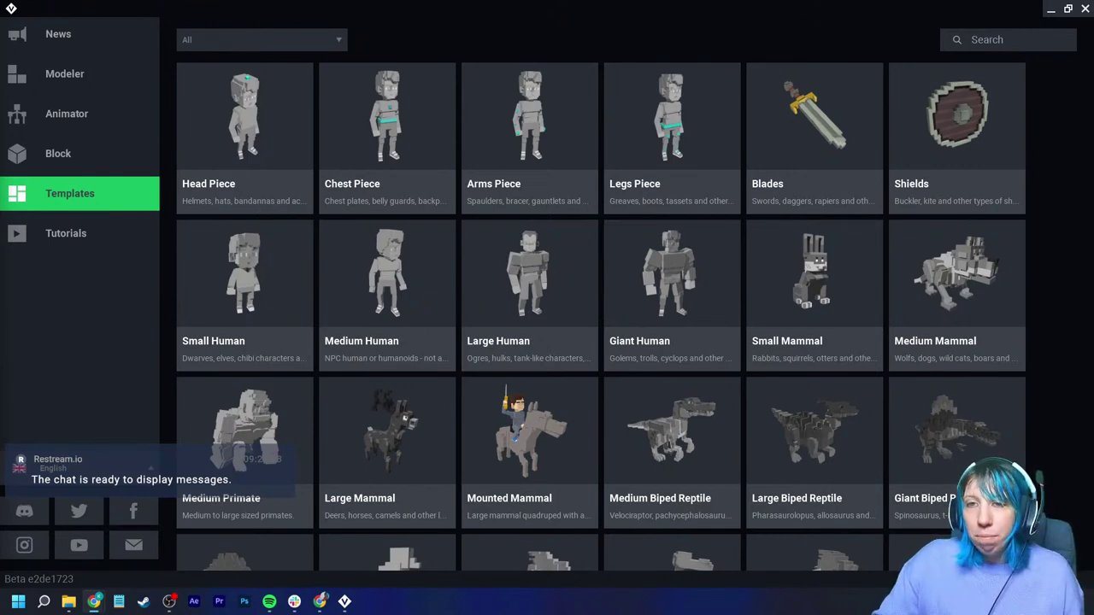
Step: Open the recent animator project Friendly NPC 1.vxr and view the character from closer
left_click(79, 113)
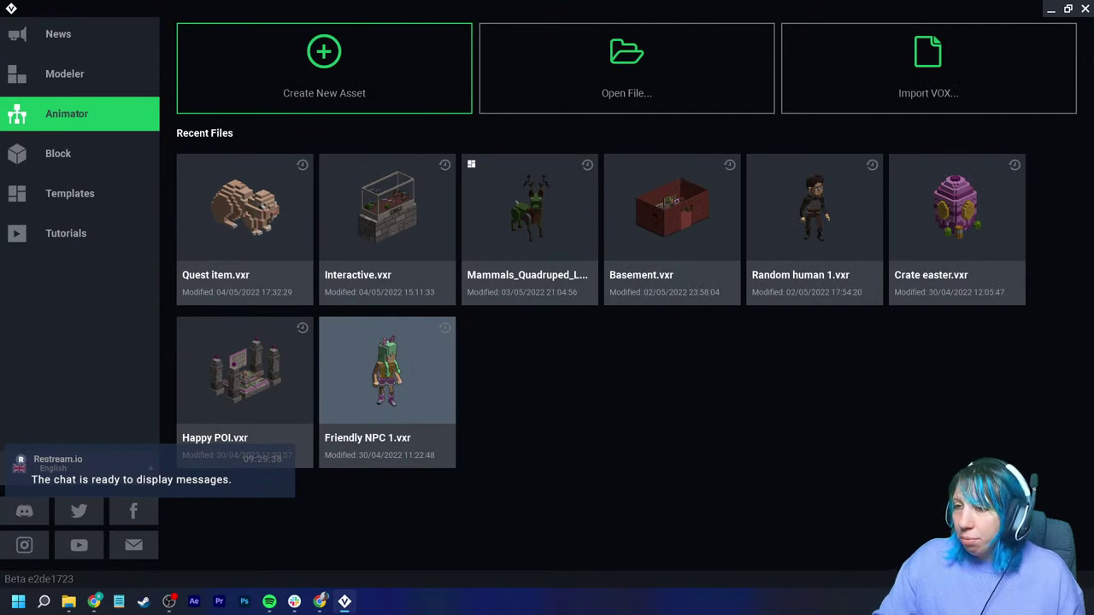
left_click(387, 376)
right_click_drag(547, 256, 530, 223)
scroll(530, 188, "up", 3)
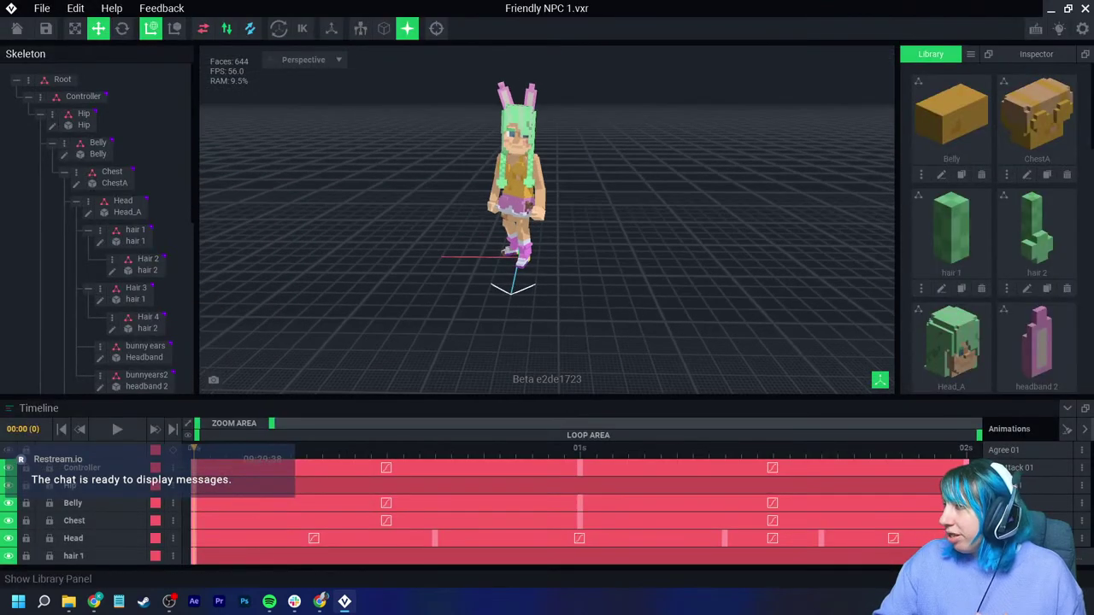
Step: Start a model import, browse the Goblins folder and the Humans > standard body-part models, and close it without importing
left_click(970, 54)
left_click(999, 79)
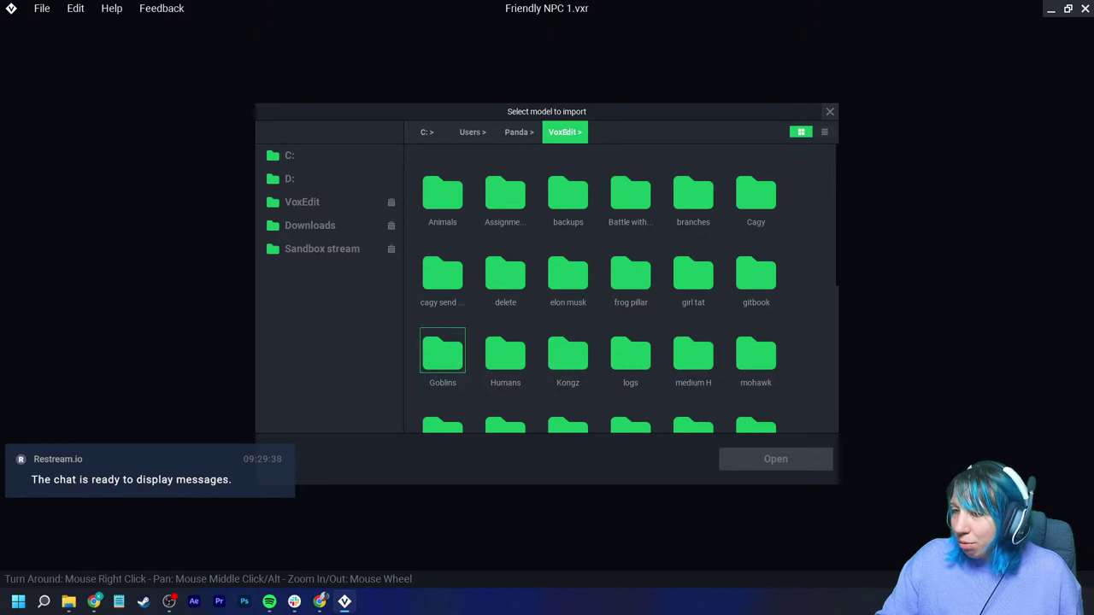
double_click(443, 354)
left_click(564, 132)
double_click(505, 351)
double_click(505, 189)
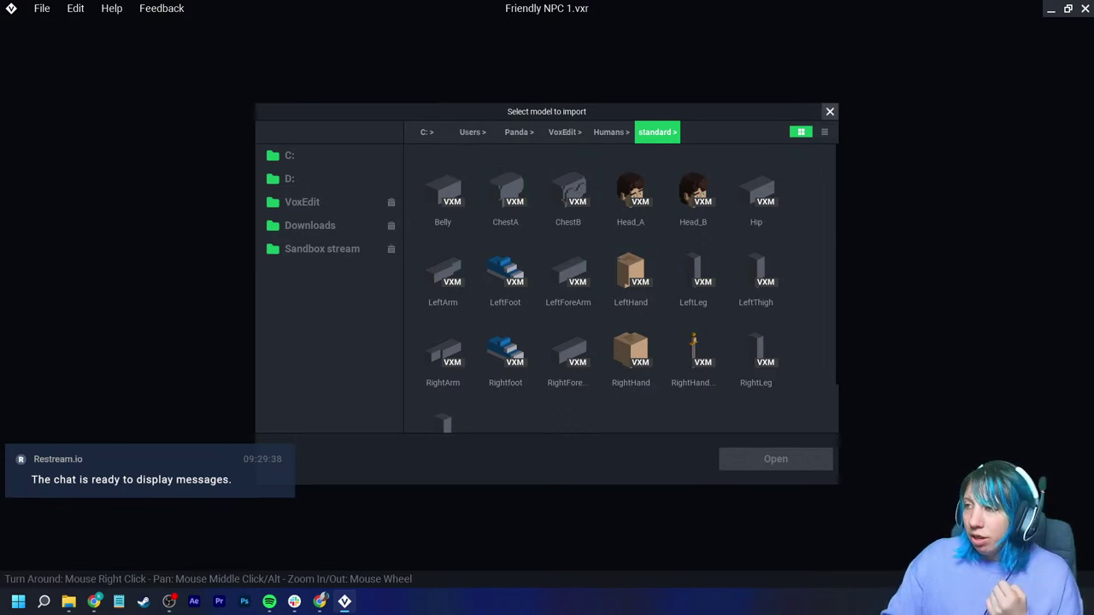
left_click(829, 111)
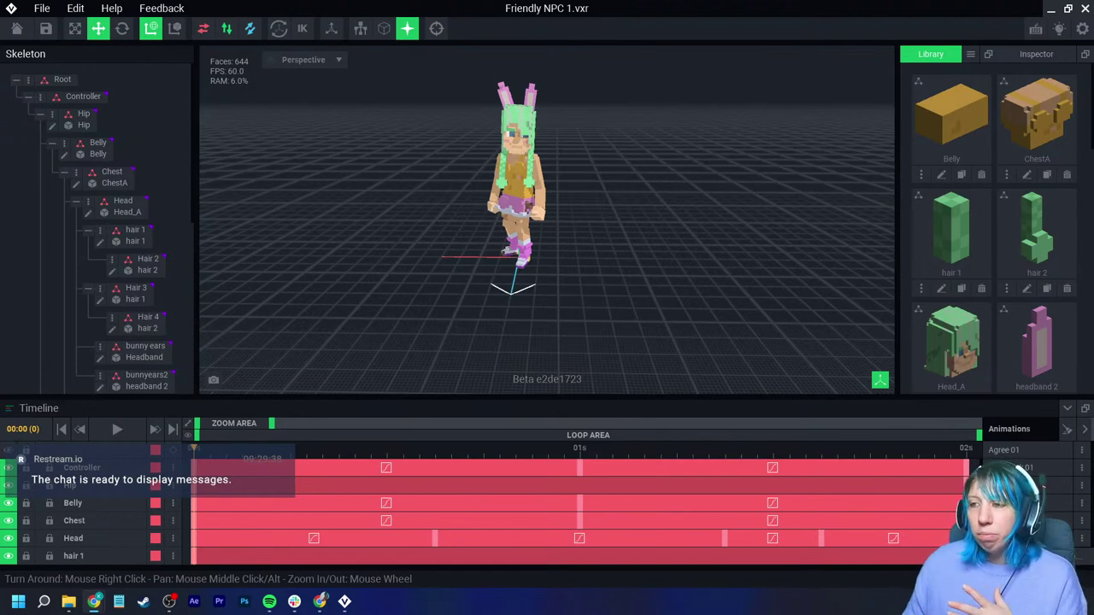
Step: Select the character's Belly, Chest, Head and hair 1 nodes in turn to examine how the skeleton is parented
left_click(516, 190)
left_click(515, 205)
left_click(97, 148)
left_click(114, 176)
left_click(123, 206)
left_click(135, 235)
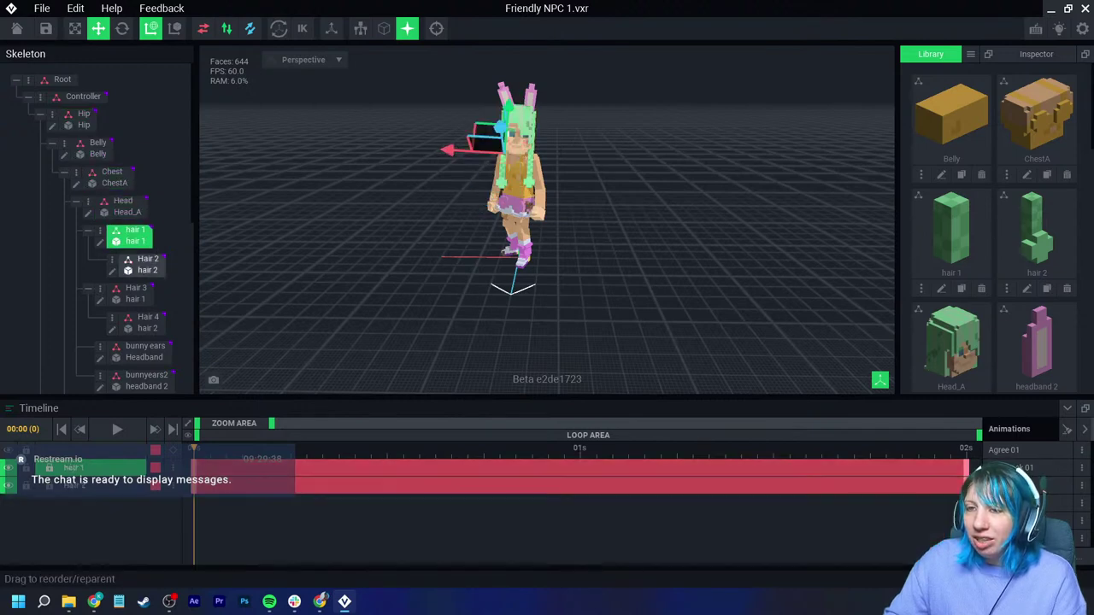
Step: Compare the two braid chains by selecting hair 1 with its child Hair 2, and Hair 3 with its child Hair 4
left_click(142, 264)
left_click(136, 235)
left_click(142, 264)
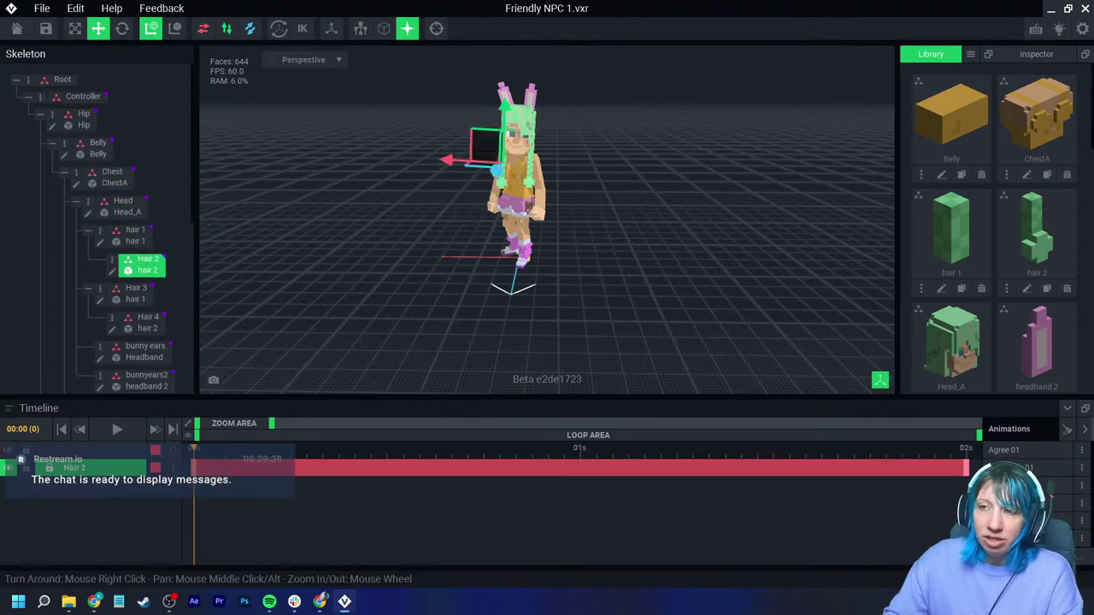
left_click(135, 236)
left_click(141, 264)
left_click_drag(135, 293, 137, 299)
left_click(142, 322)
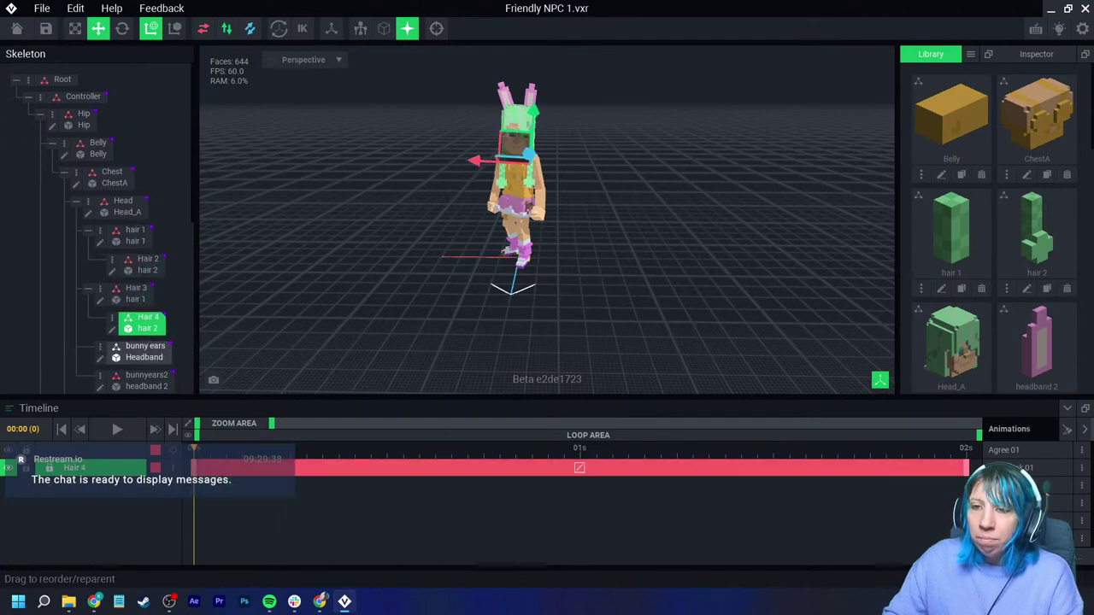
Step: Examine the bunny ears, Head, Chest, Belly and Hip nodes in turn on the character and clear the selection
left_click(139, 351)
scroll(137, 342, "down", 1)
left_click(123, 161)
scroll(123, 160, "up", 1)
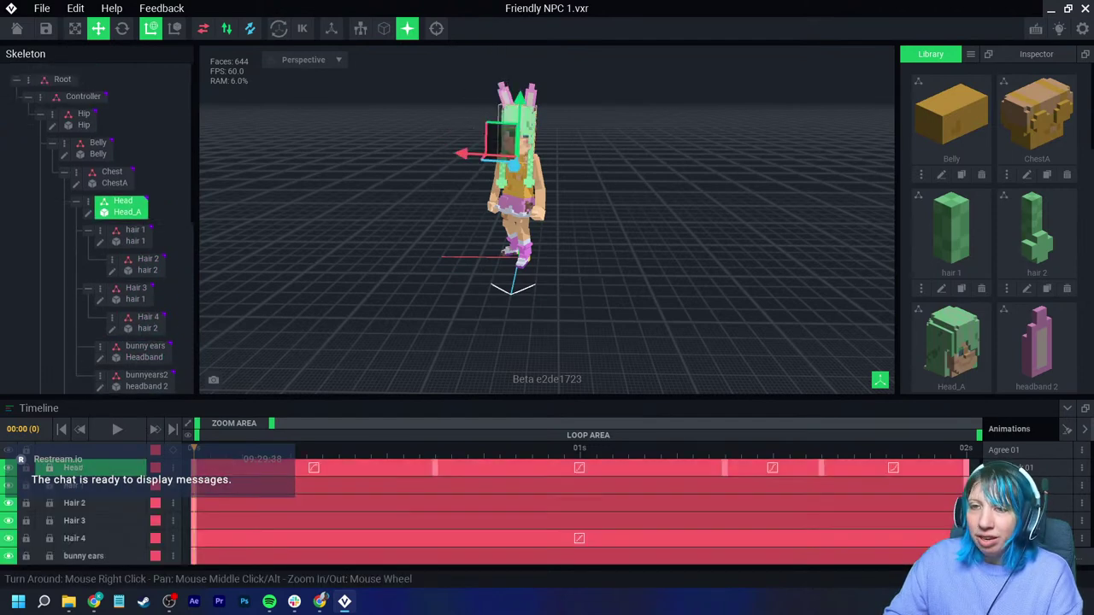
left_click(112, 177)
left_click(98, 148)
left_click(83, 119)
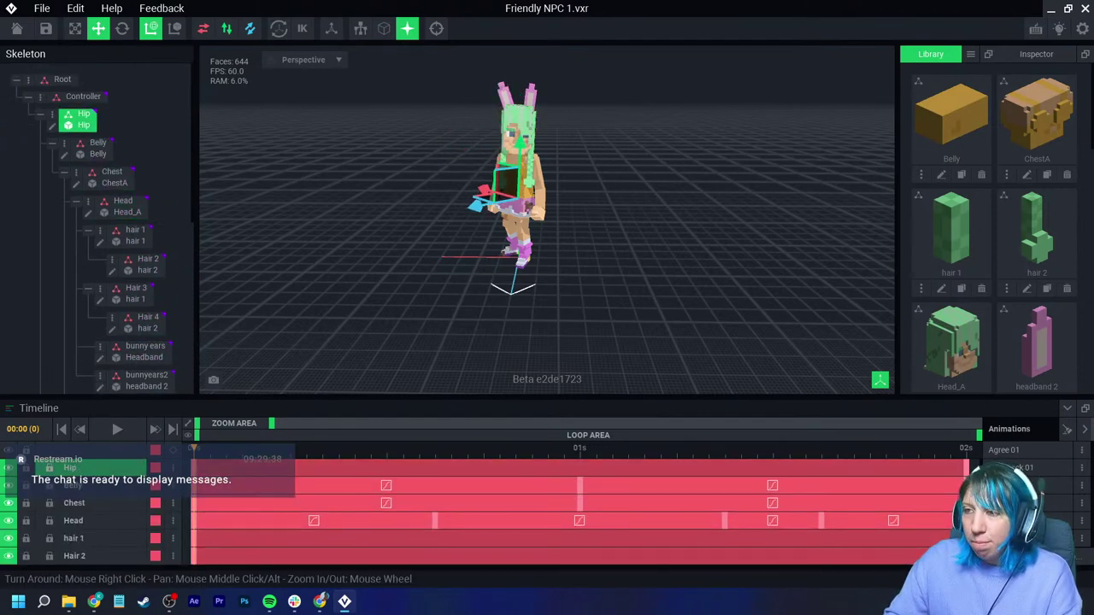
scroll(517, 145, "up", 3)
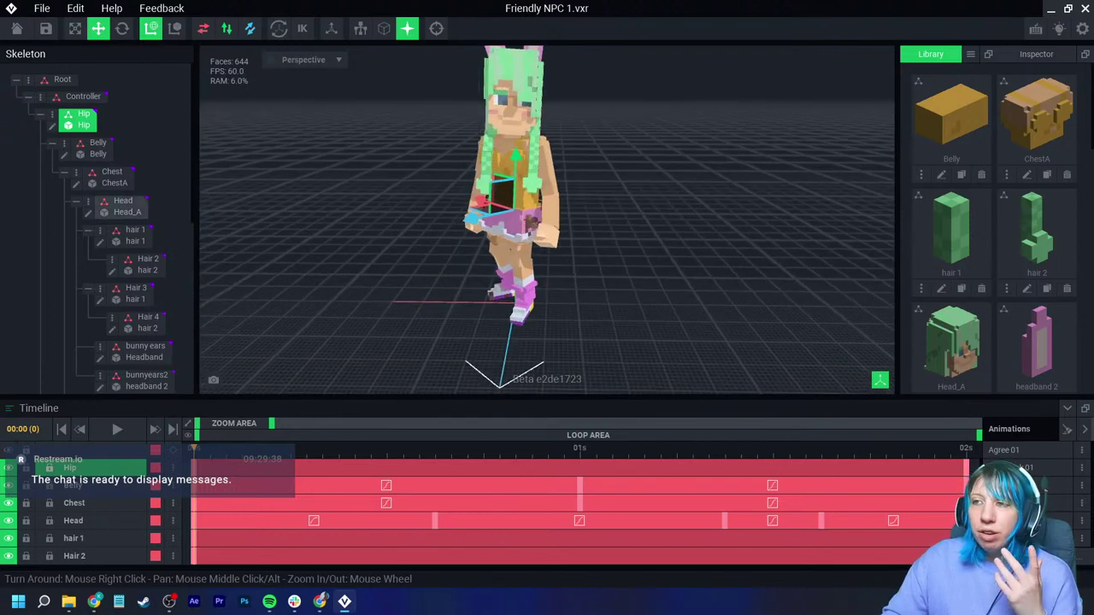
middle_click_drag(517, 128, 464, 201)
right_click_drag(453, 192, 491, 192)
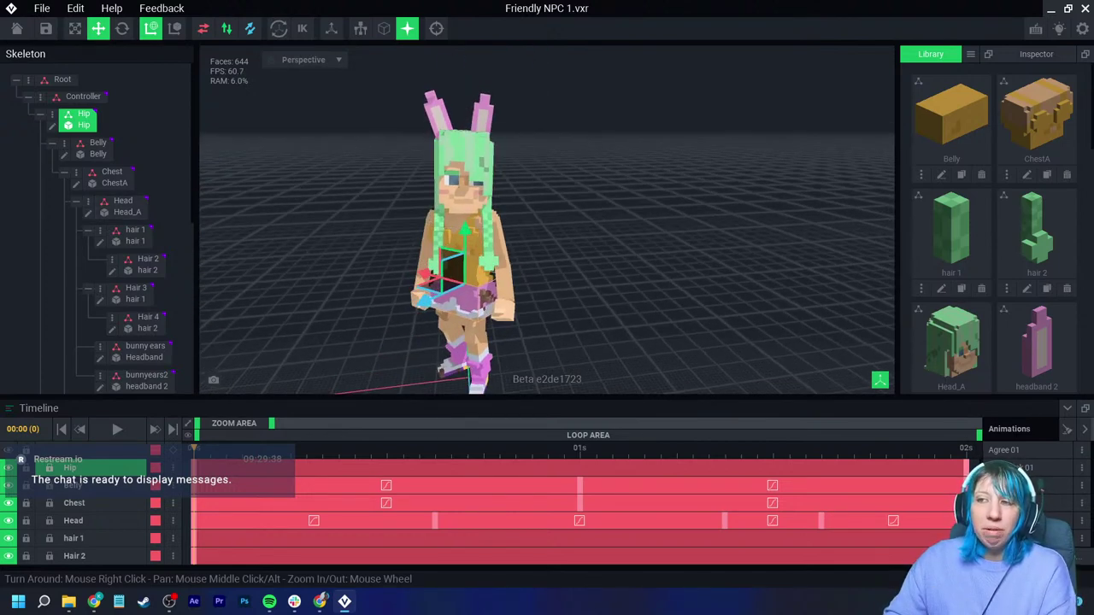
key("Escape")
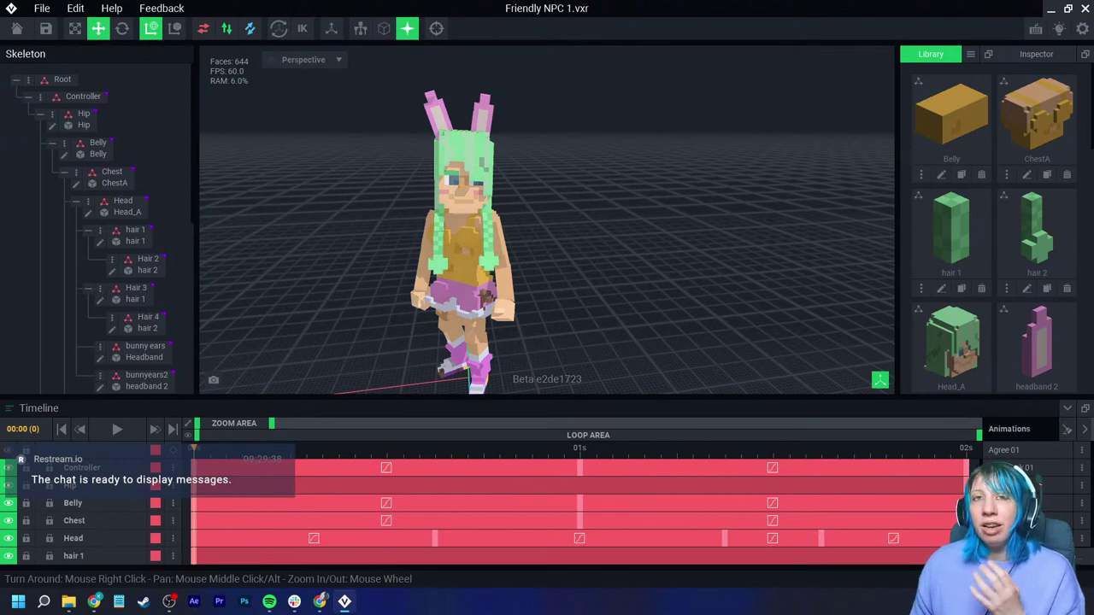
Step: Close Friendly NPC 1.vxr with its changes saved and show the available asset templates
left_click(16, 28)
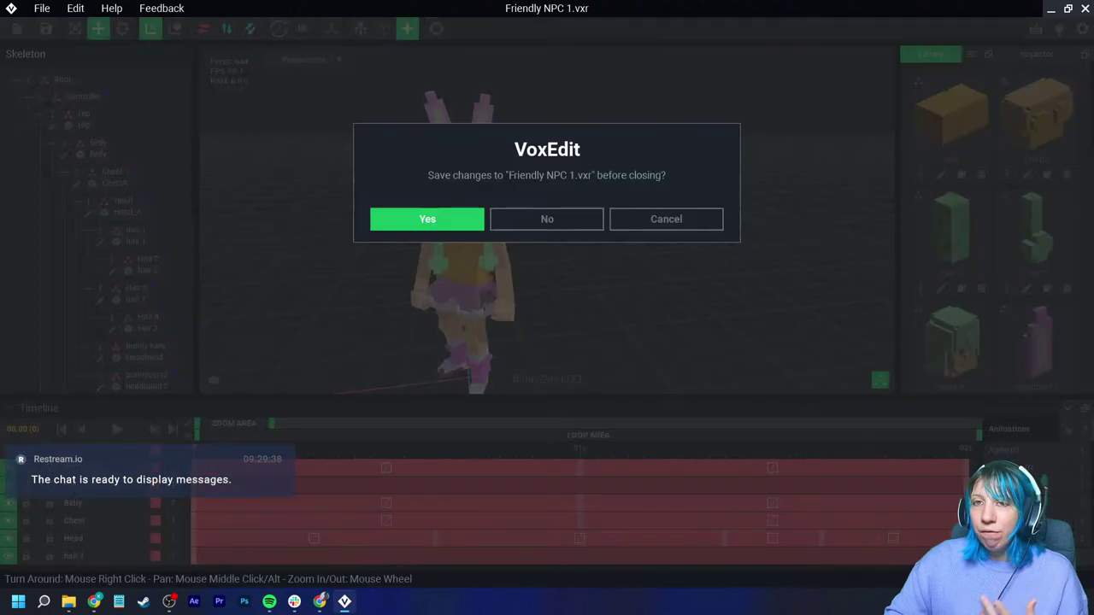
left_click(427, 218)
left_click(79, 193)
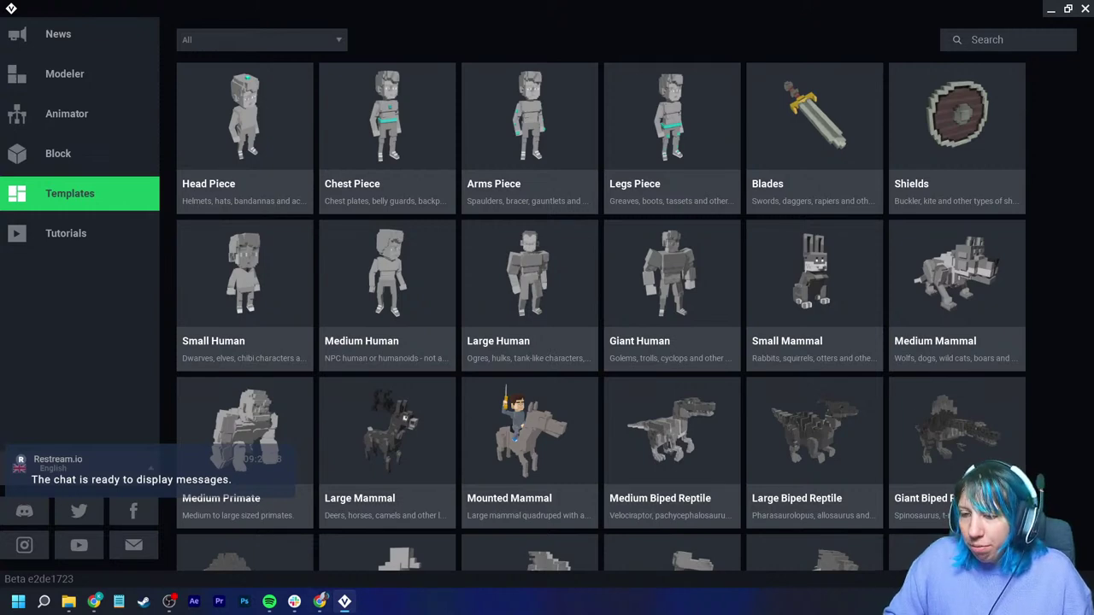
Step: Switch to Chrome, return from the Receptionist asset to the Sandbox shop and open the Roulette dealer asset
mouse_move(94, 601)
left_click(316, 538)
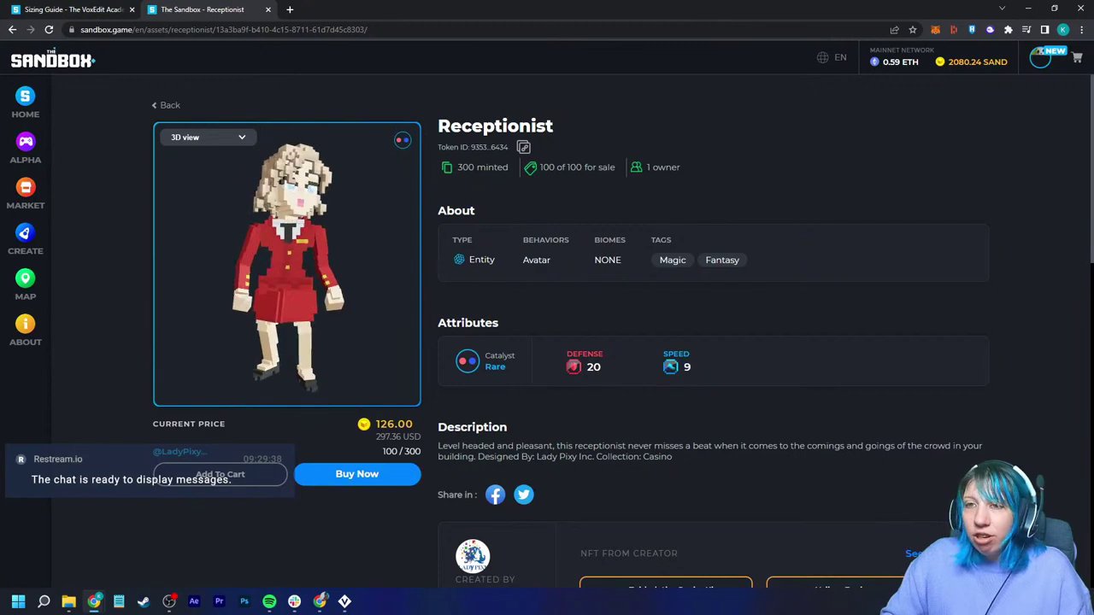
left_click(167, 105)
scroll(560, 222, "down", 4)
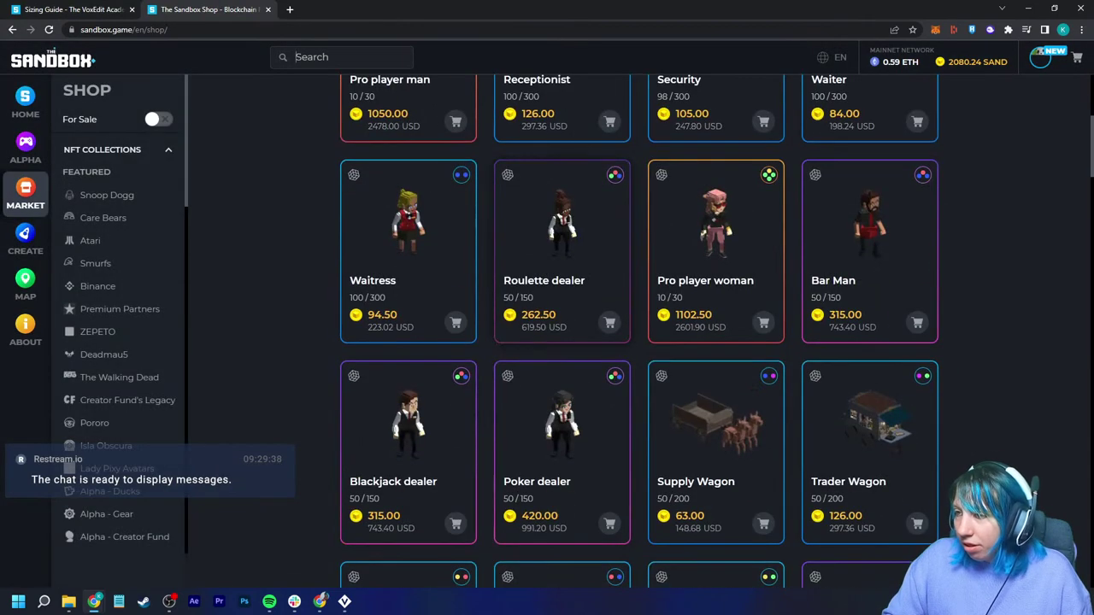
left_click(559, 222)
mouse_move(549, 260)
left_mouse_down()
mouse_move(528, 260)
mouse_move(550, 260)
left_mouse_up()
left_click(550, 260)
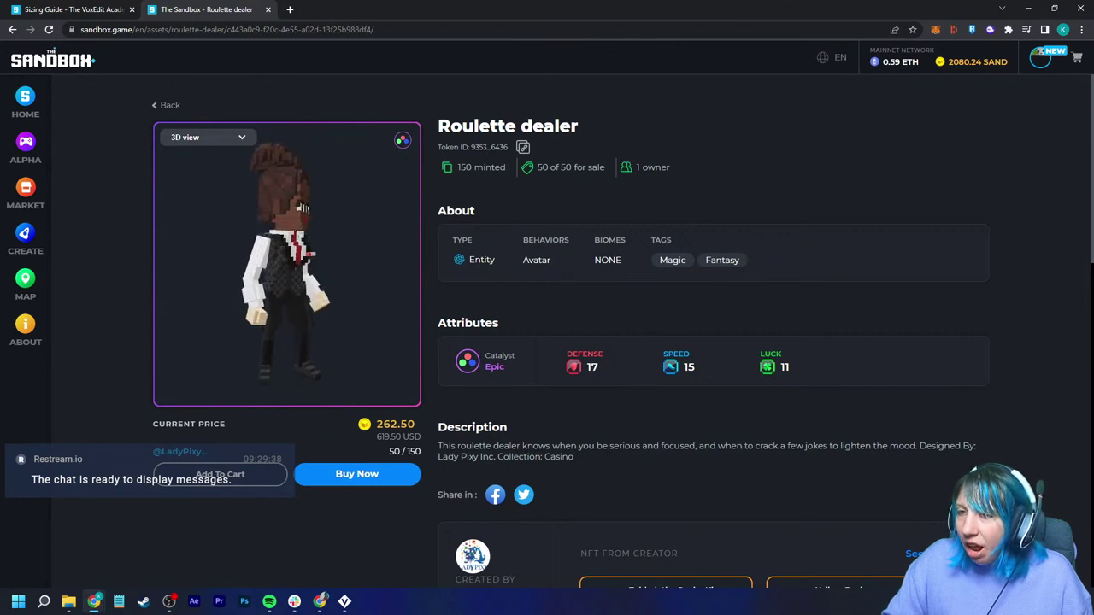
Step: Examine the Roulette dealer's 3D model up close, along with its listed type and behaviors
scroll(287, 265, "up", 3)
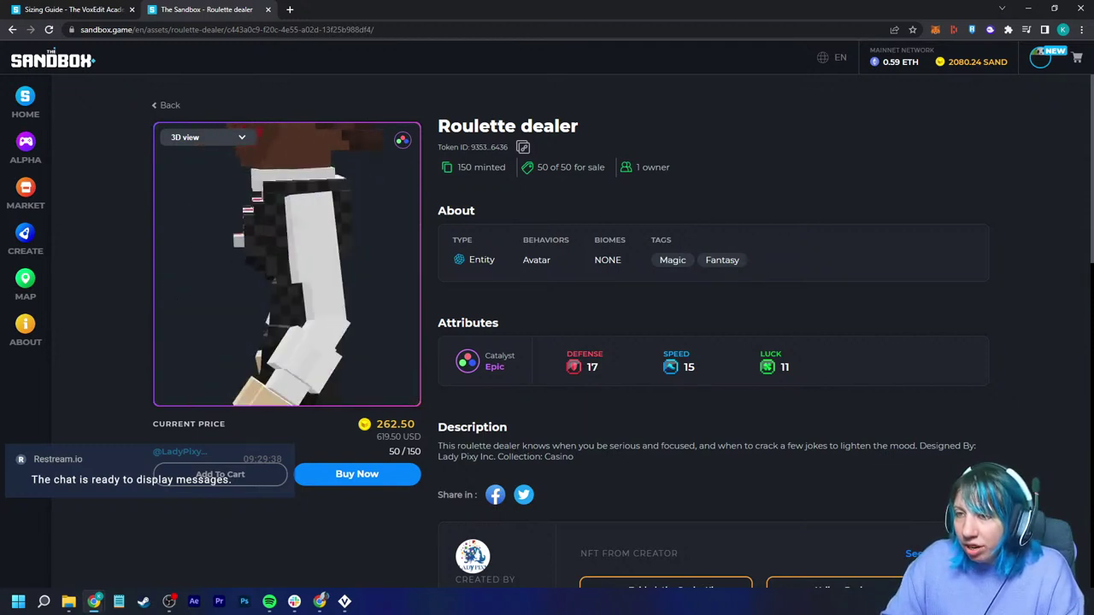
scroll(287, 265, "down", 3)
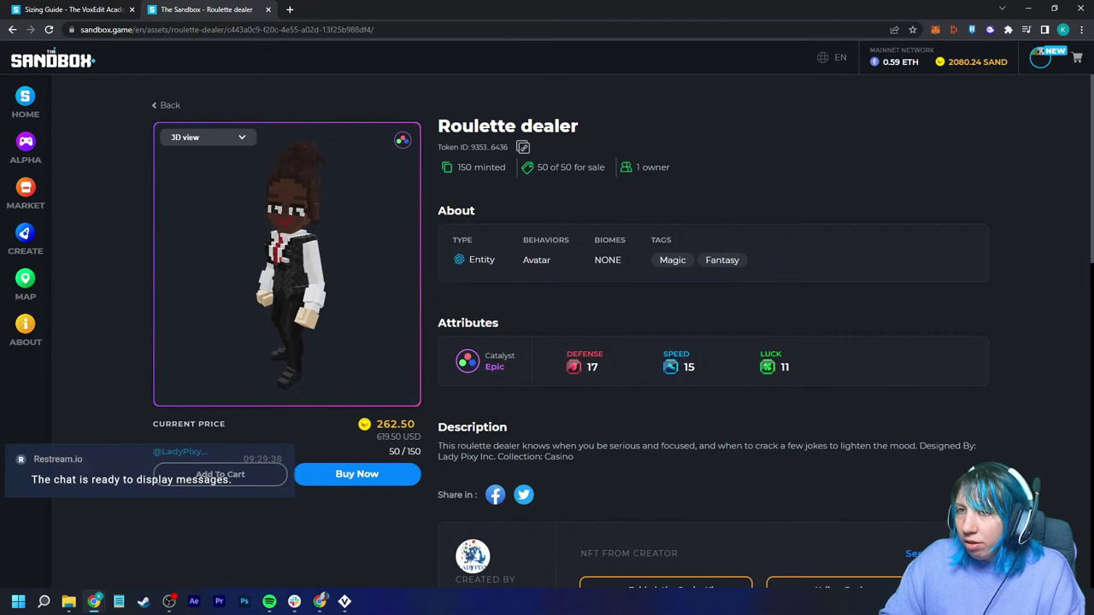
left_click_drag(470, 259, 480, 260)
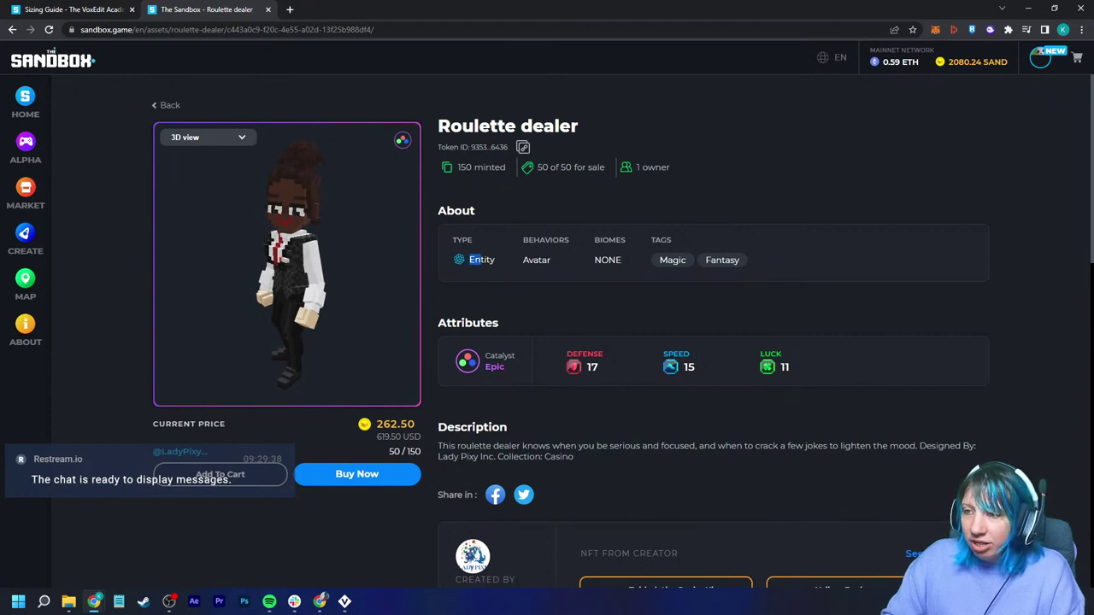
left_click(480, 260)
double_click(482, 260)
left_click_drag(482, 260, 610, 260)
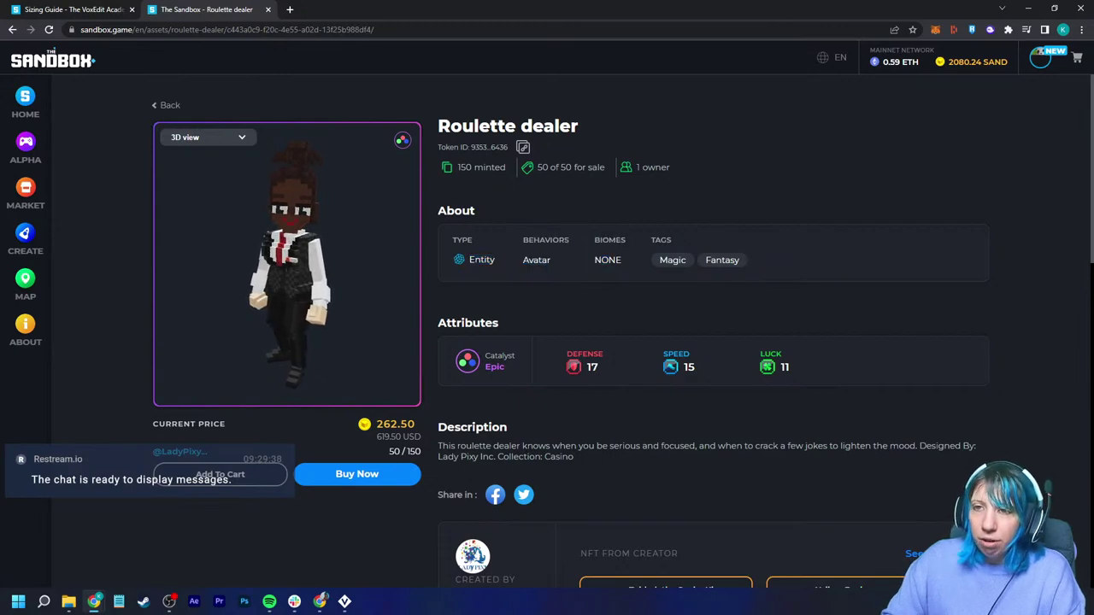
Step: Go back to the shop, browse the NFTs for sale through page 2 and open the Lightning Goddess asset
key("alt+Left")
scroll(639, 342, "down", 6)
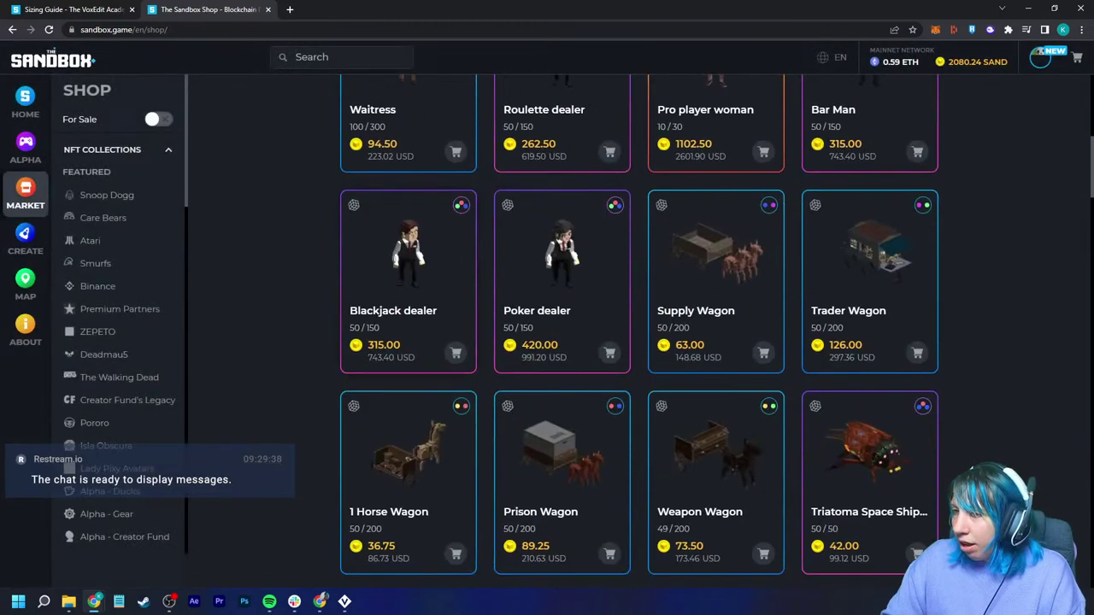
scroll(639, 342, "down", 3)
scroll(589, 382, "down", 3)
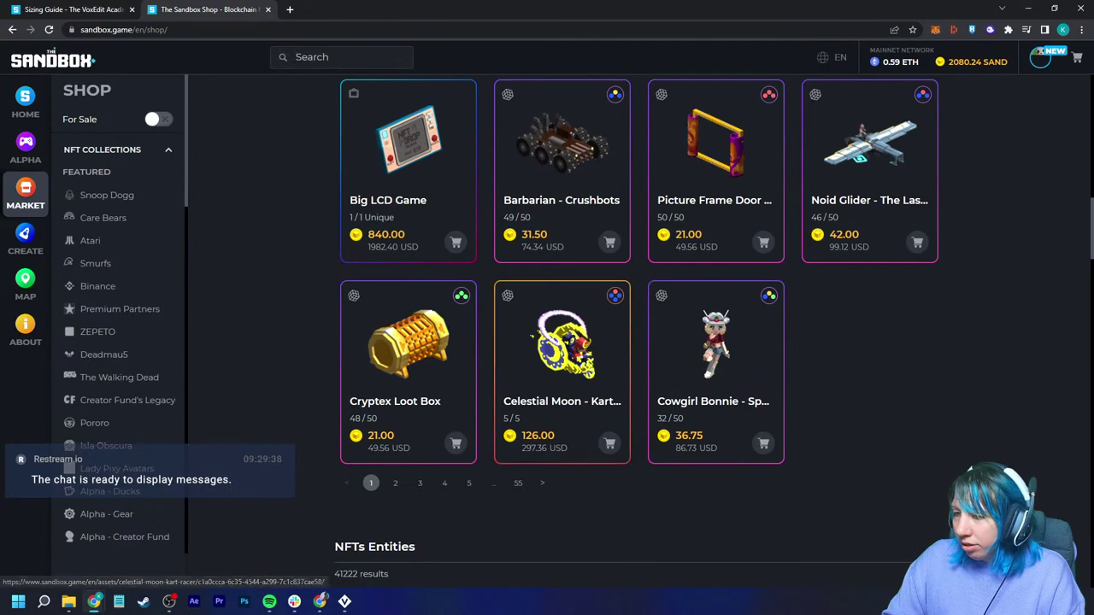
left_click(397, 483)
scroll(598, 342, "down", 6)
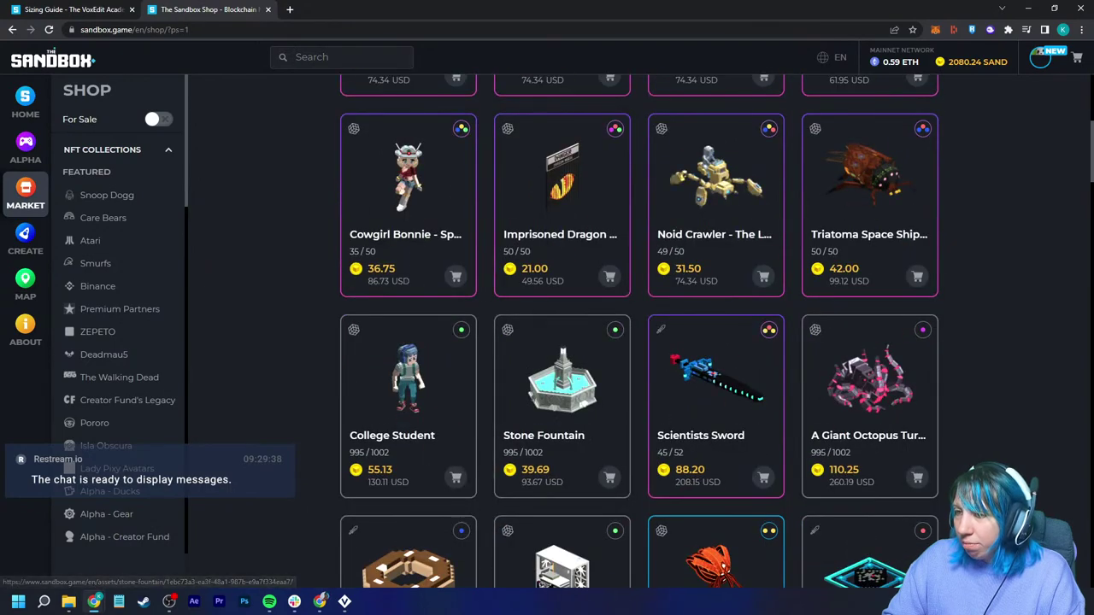
scroll(598, 341, "down", 4)
scroll(598, 341, "down", 5)
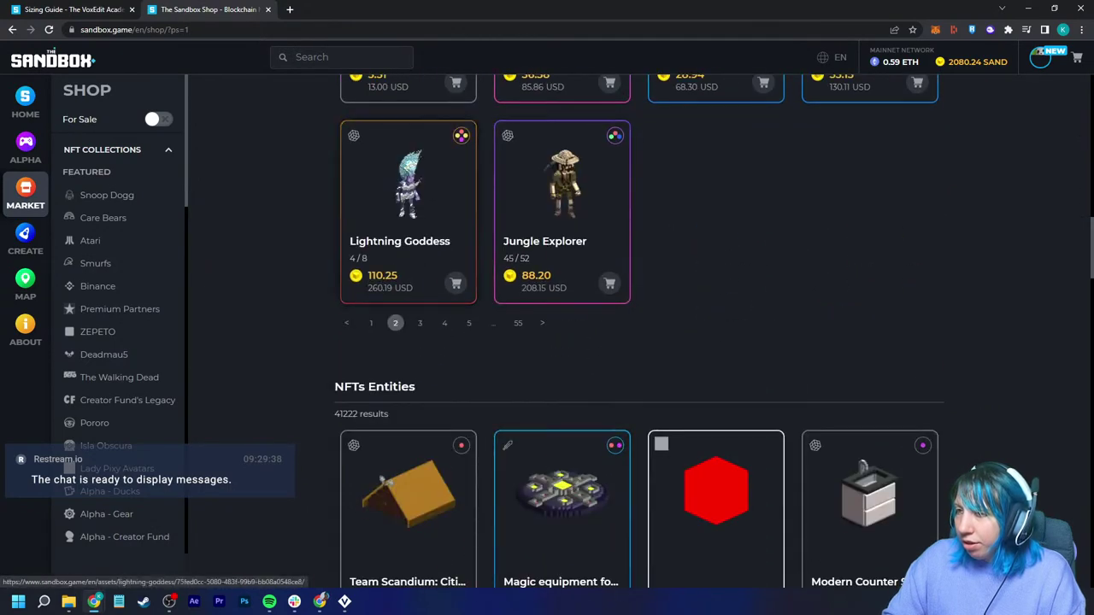
left_click(409, 188)
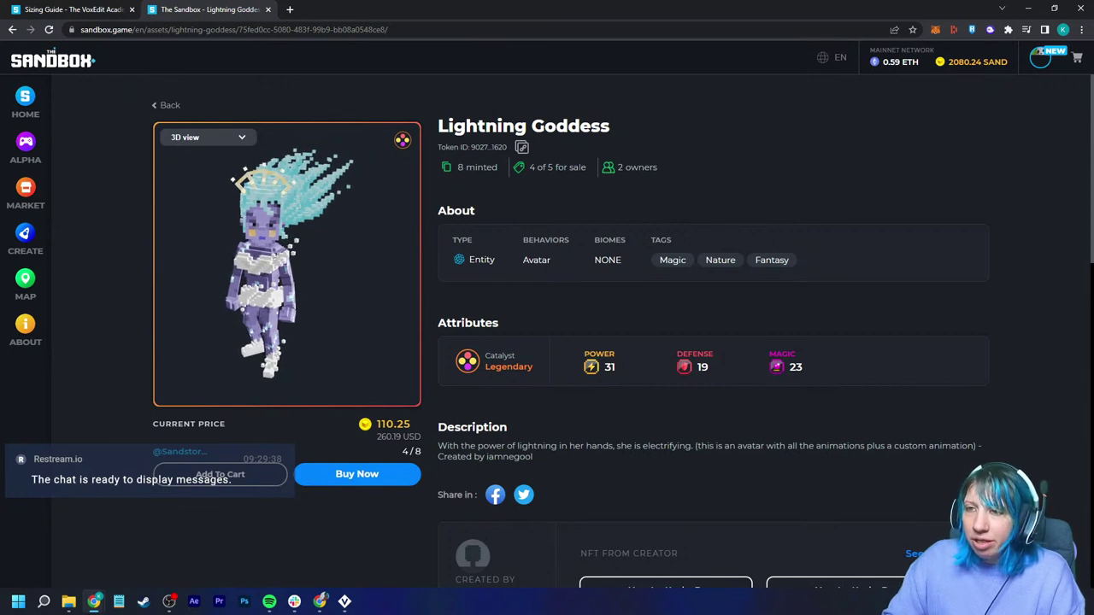
Step: Check the Lightning Goddess asset's listed behavior and details, return to the shop and close the marketplace page
double_click(536, 260)
left_click(536, 260)
scroll(713, 341, "down", 2)
scroll(712, 342, "up", 2)
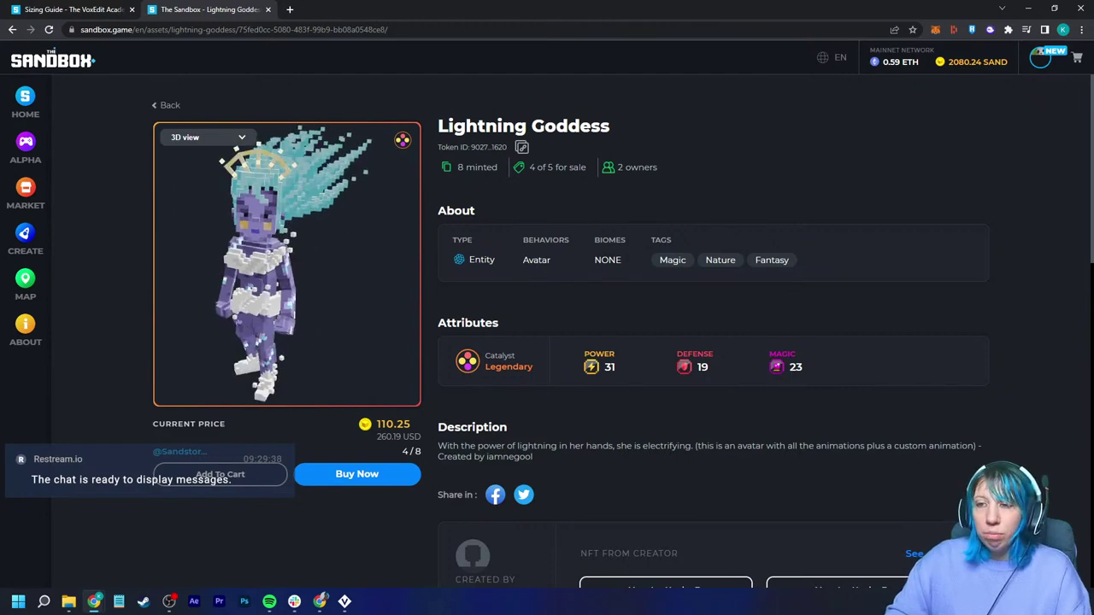
key("alt+Left")
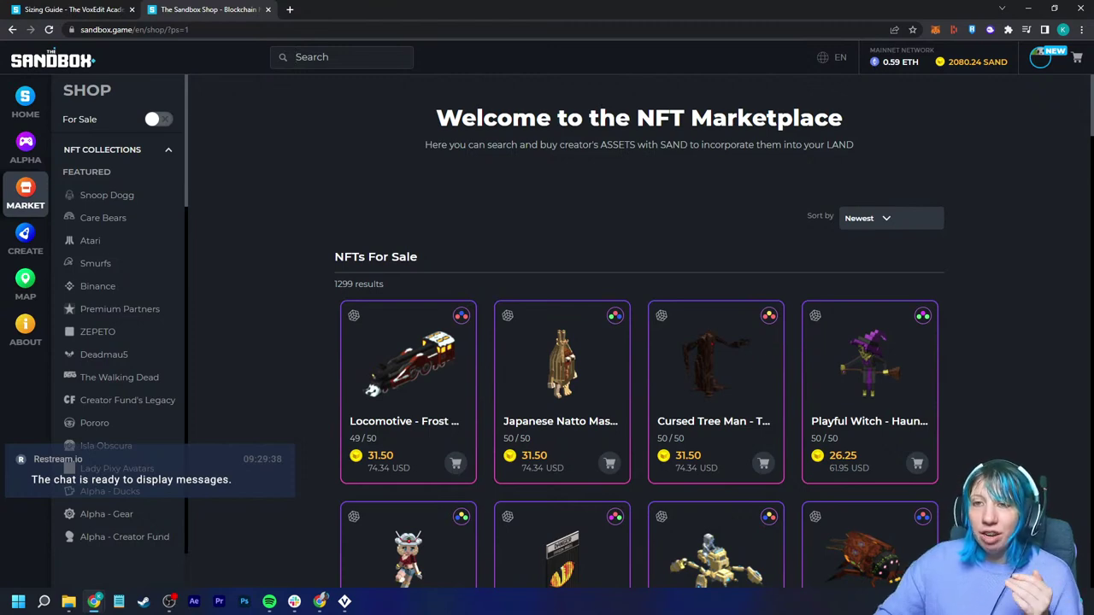
left_click(267, 9)
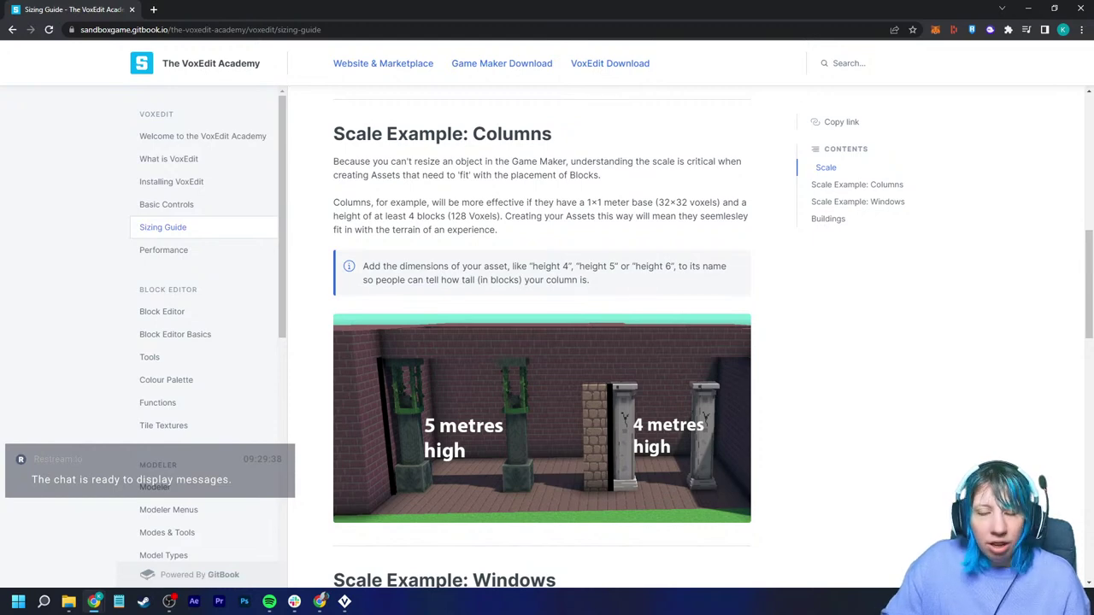
Step: Read the column and window scale examples in the VoxEdit Academy Sizing Guide
scroll(547, 341, "down", 2)
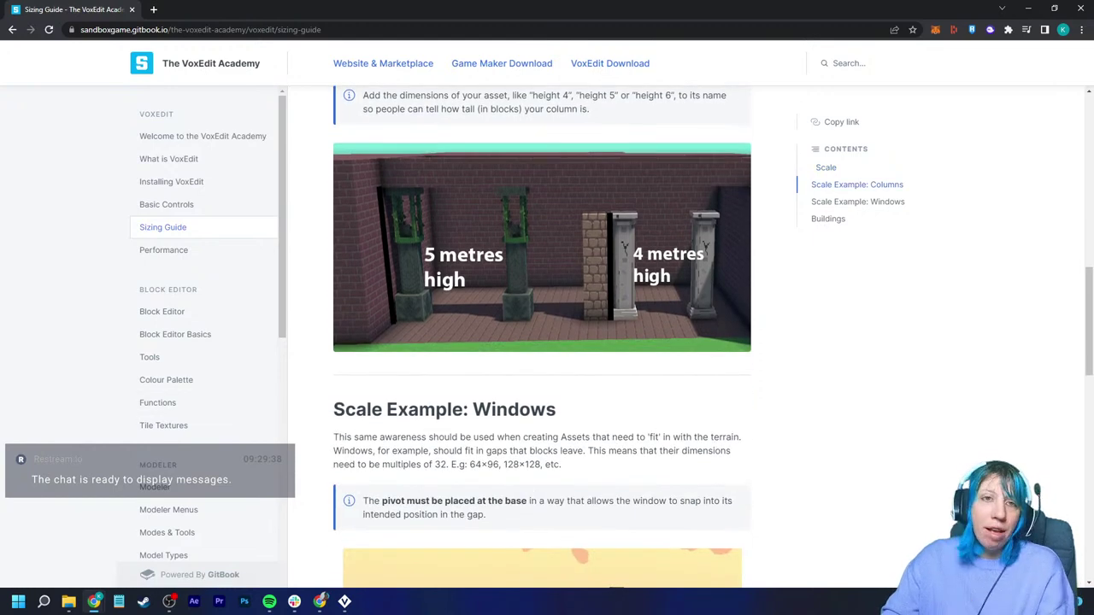
scroll(547, 342, "up", 2)
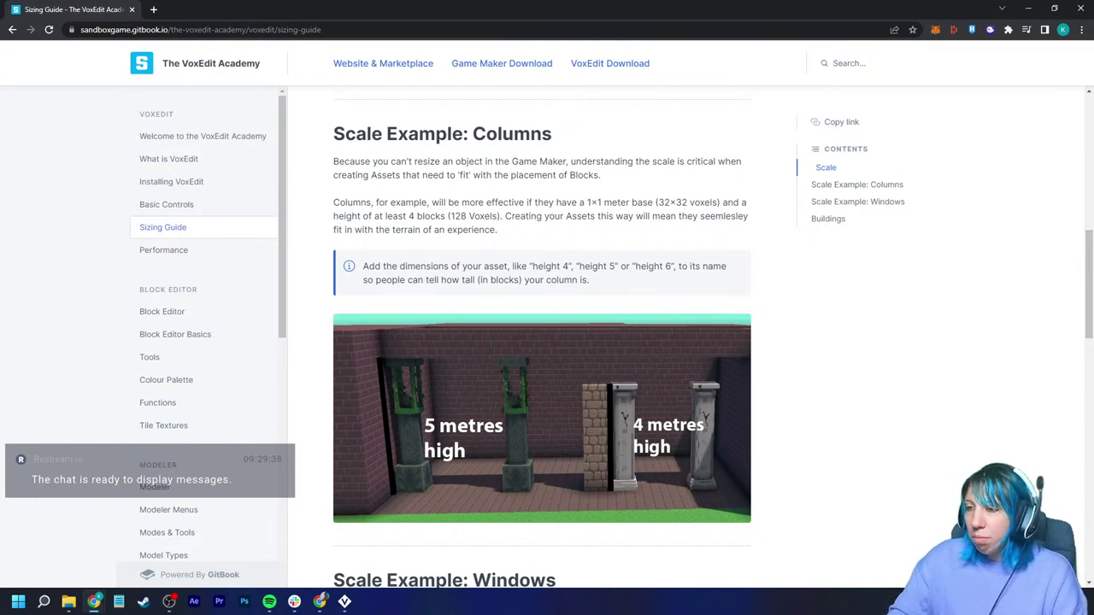
scroll(541, 342, "up", 1)
scroll(542, 342, "down", 2)
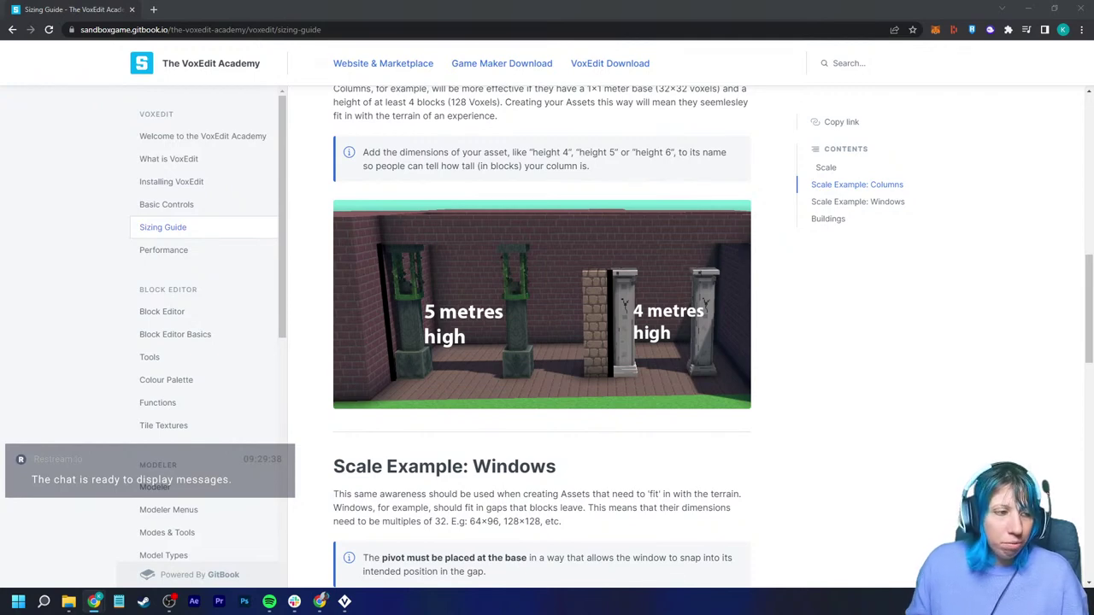
scroll(542, 342, "down", 3)
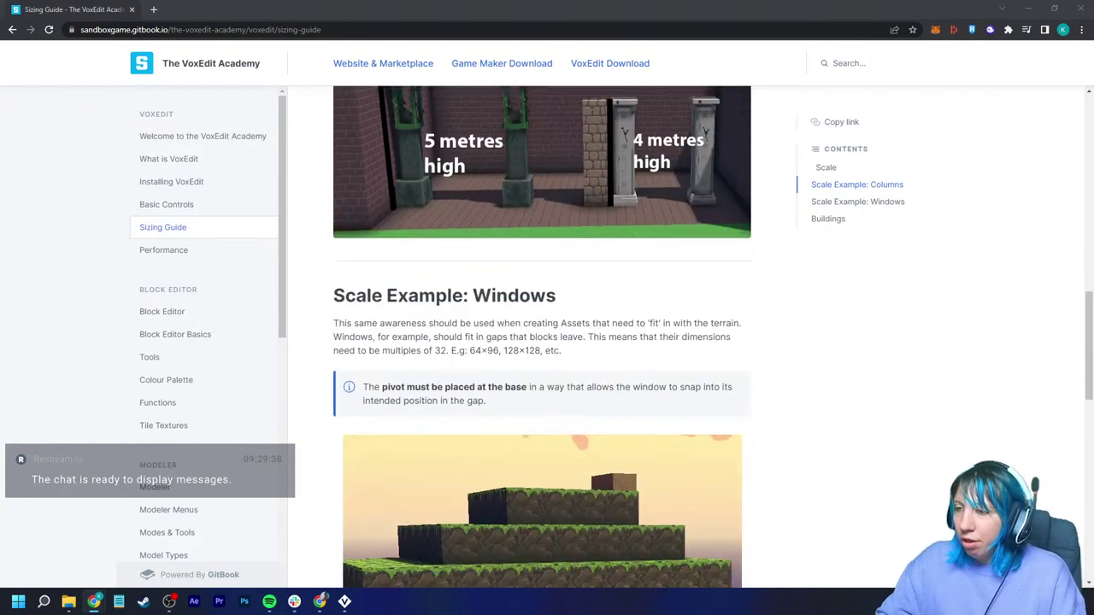
scroll(542, 336, "up", 2)
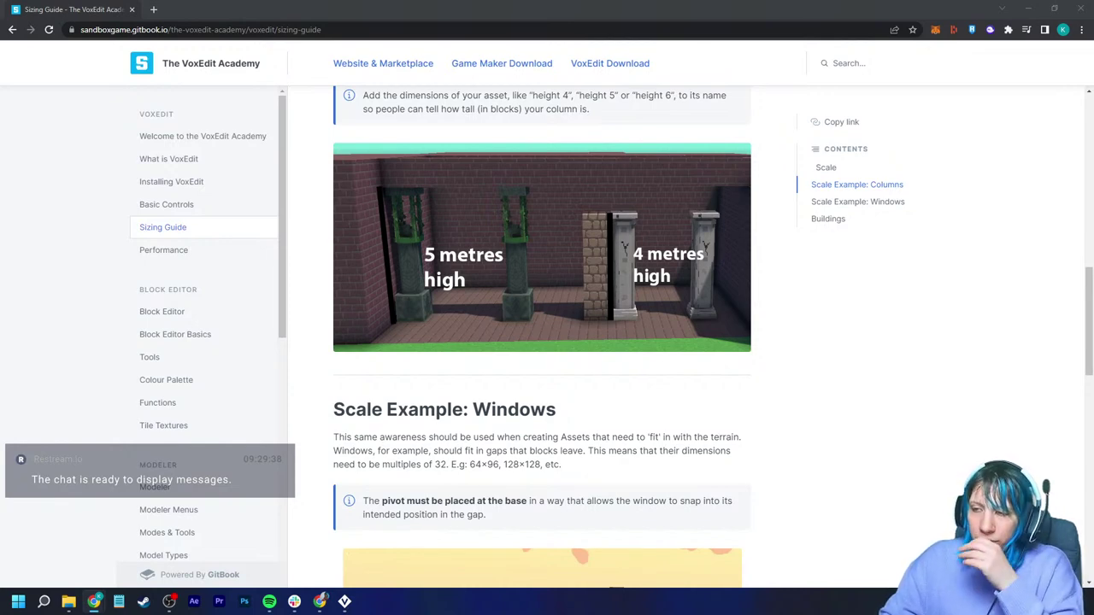
Step: Read the window scale example and the Buildings section of the Sizing Guide, and view the Up house reference images
scroll(542, 342, "down", 4)
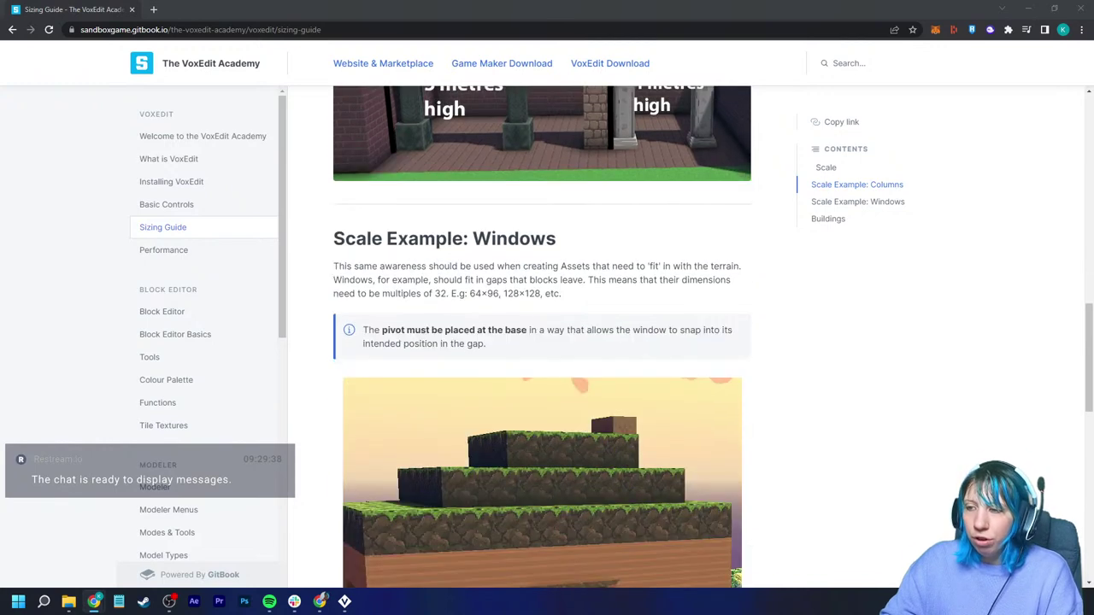
scroll(542, 341, "up", 1)
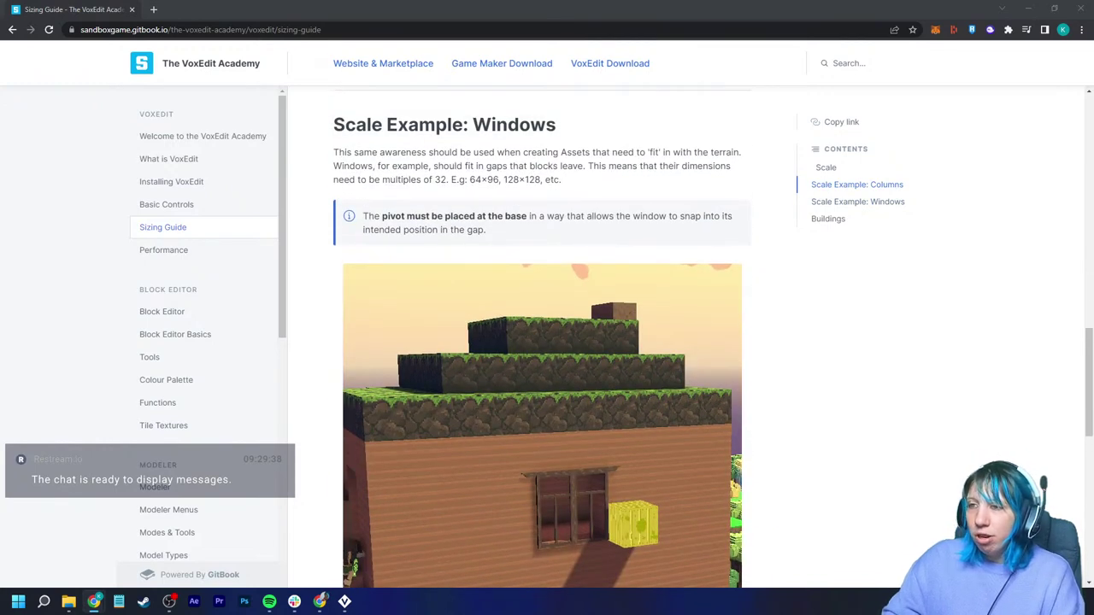
scroll(542, 341, "down", 1)
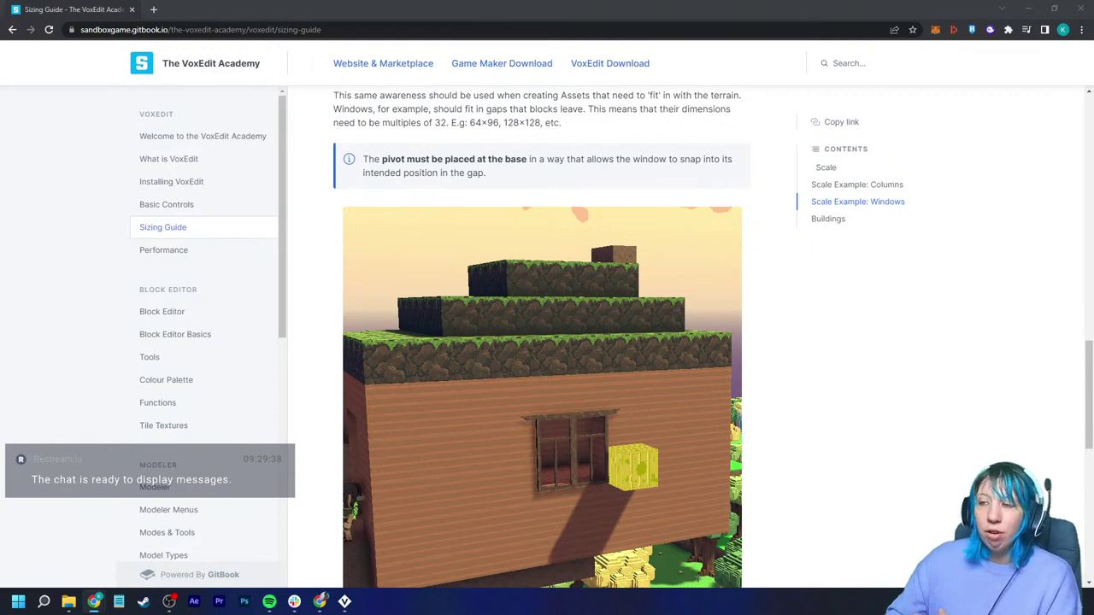
scroll(542, 341, "down", 2)
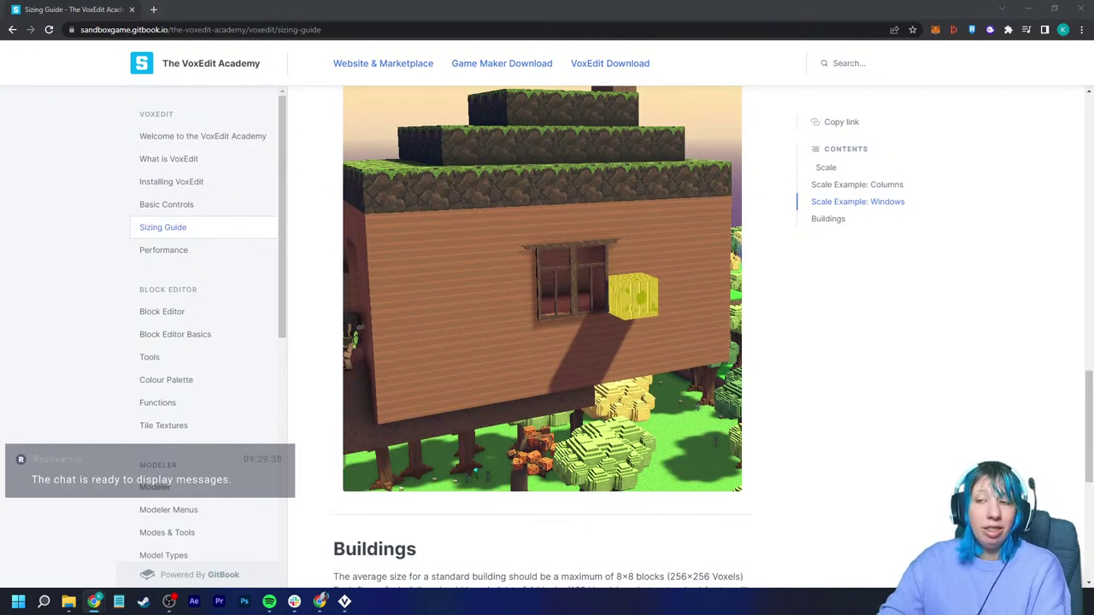
scroll(542, 342, "down", 5)
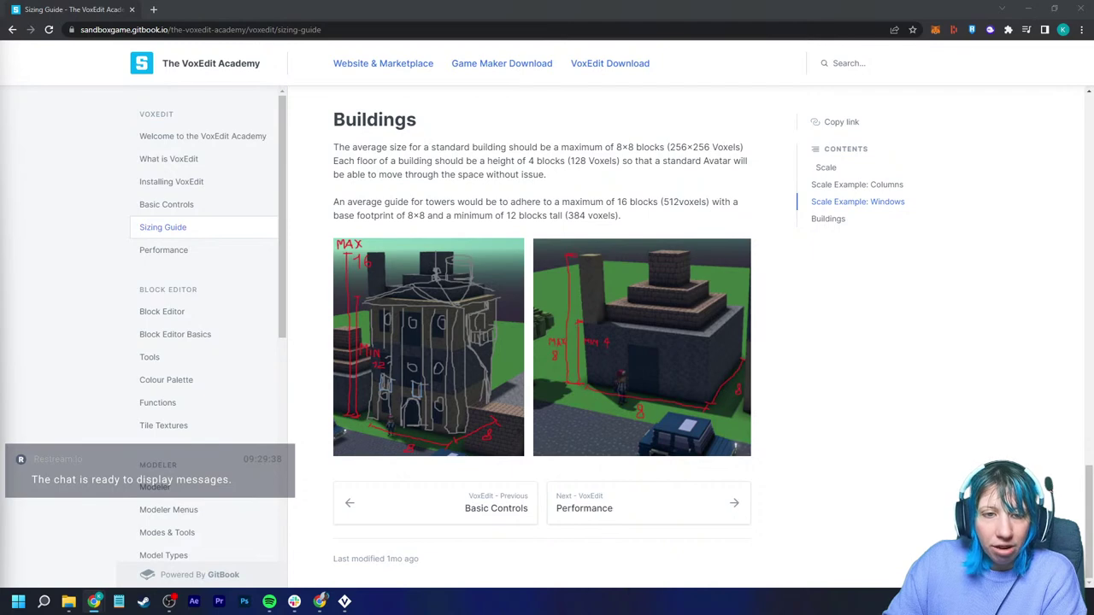
left_click_drag(0, 73, 142, 73)
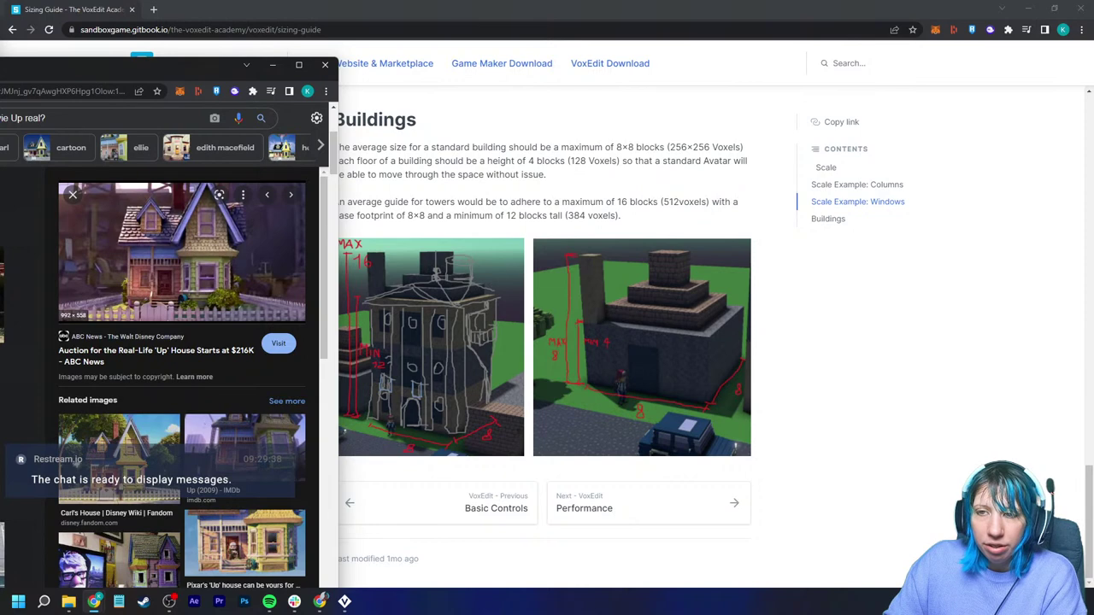
key("alt+Tab")
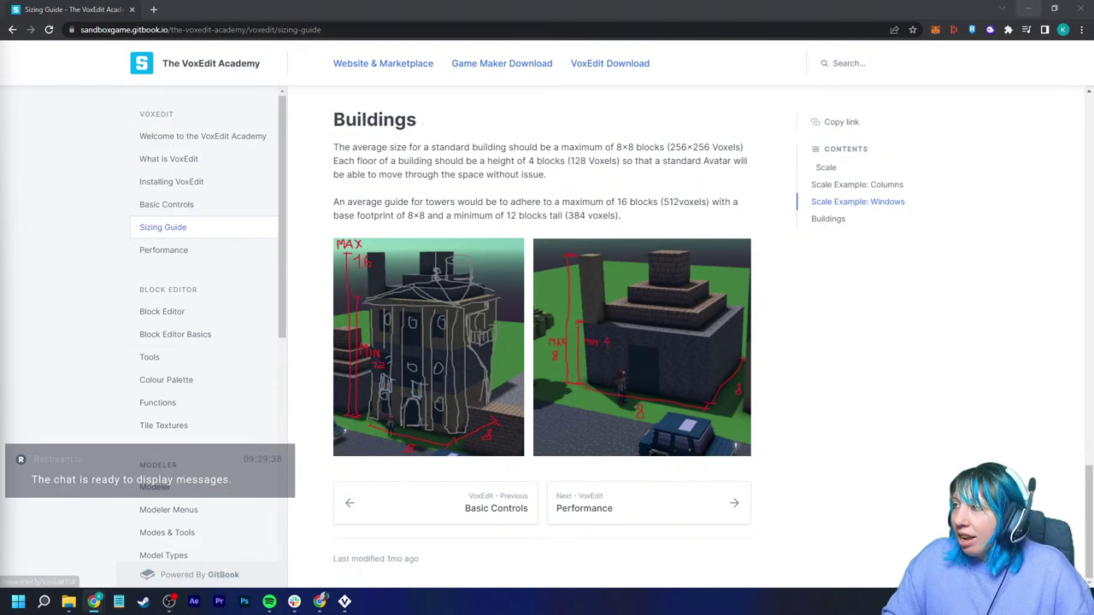
Step: Switch to VoxEdit and open the recent block file key crickwork.vxb, framing the block's front face
left_click(1028, 8)
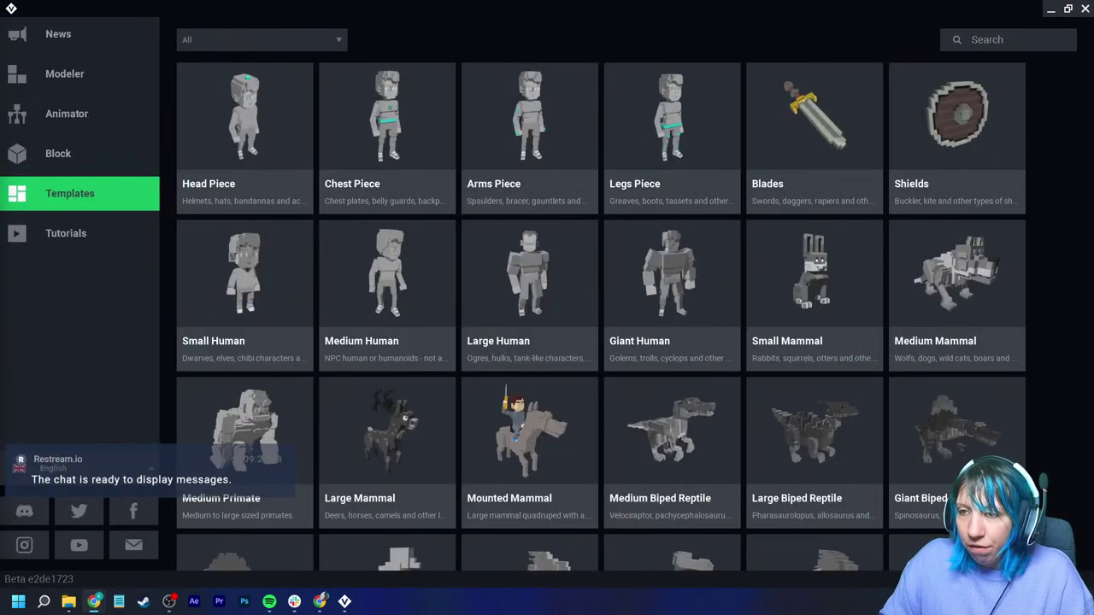
left_click(58, 153)
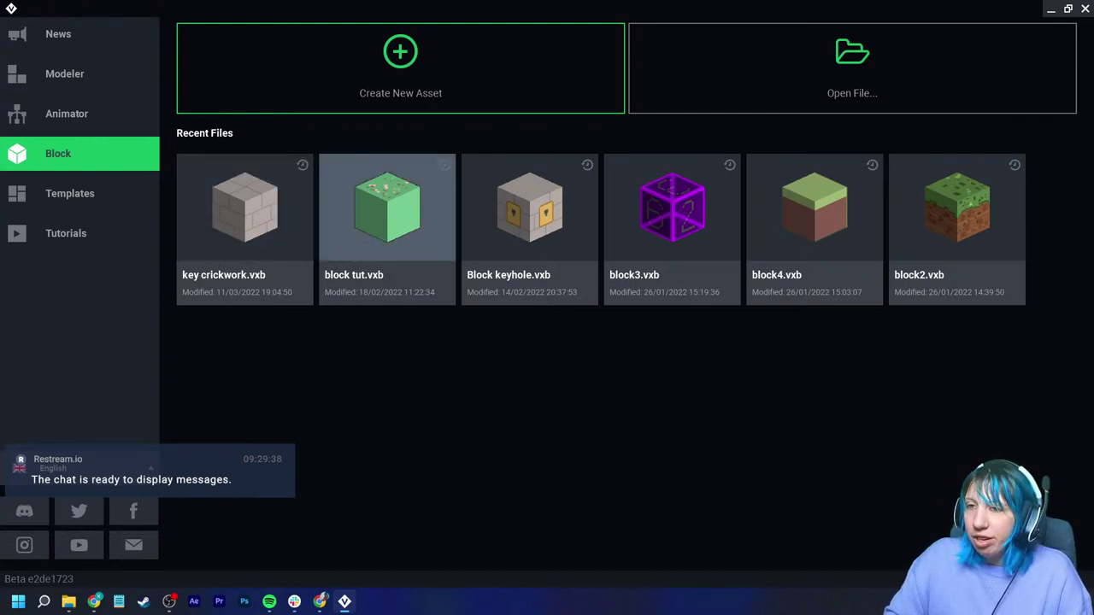
left_click(245, 213)
scroll(458, 367, "up", 2)
right_click_drag(547, 367, 568, 355)
scroll(552, 359, "up", 2)
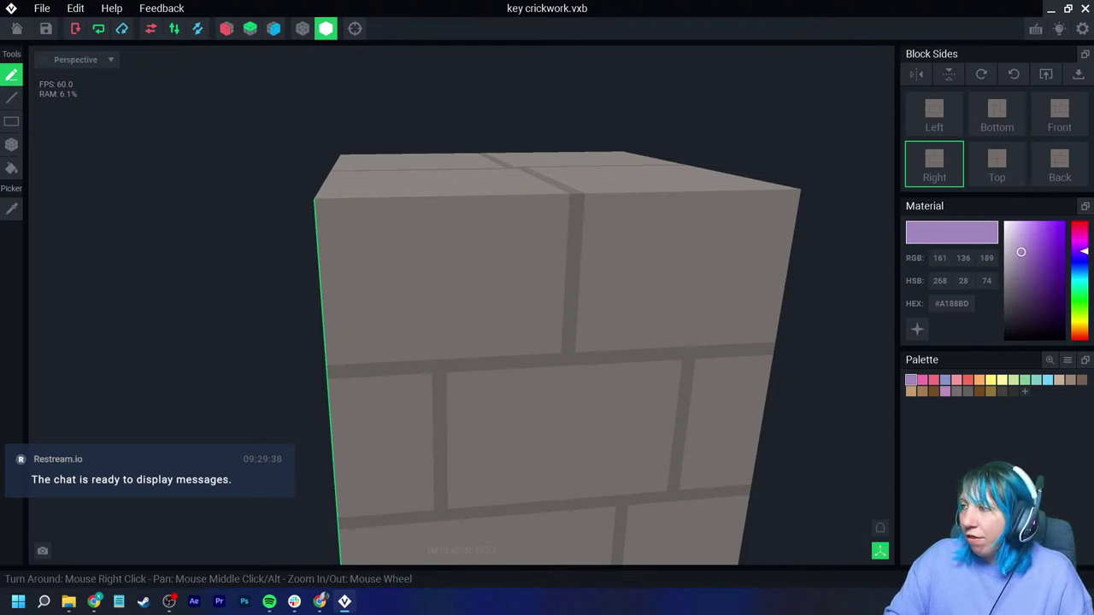
Step: Paint a small purple rectangle on the upper-left brick of the block's front face and try copying that side to the bottom
left_click(11, 145)
mouse_move(437, 237)
left_mouse_down()
mouse_move(422, 296)
mouse_move(357, 282)
left_mouse_up()
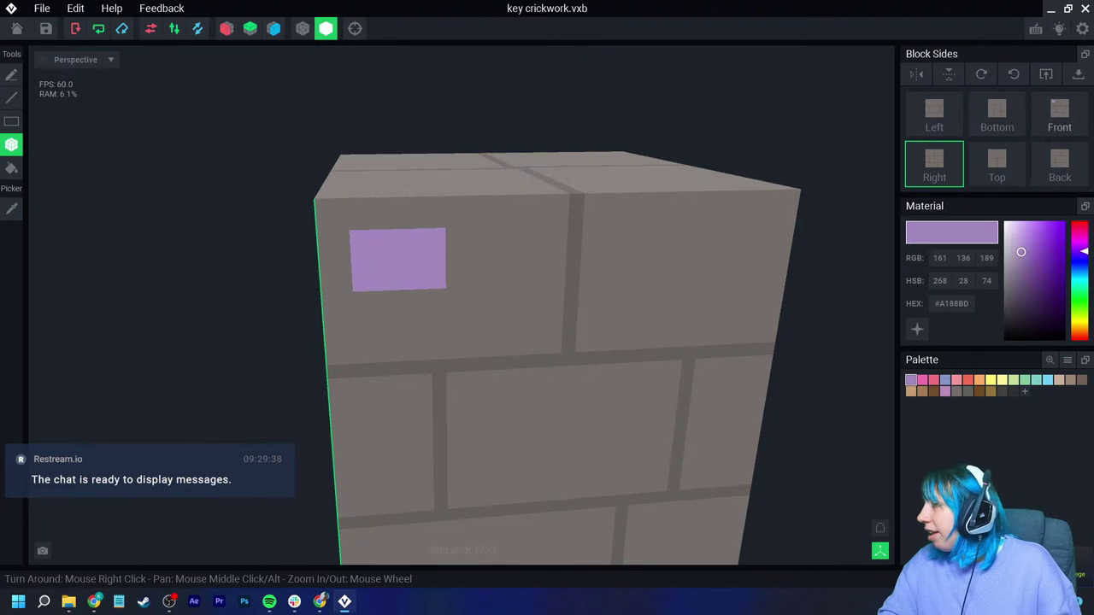
mouse_move(470, 323)
right_mouse_down()
mouse_move(440, 376)
mouse_move(350, 329)
right_mouse_up()
left_click_drag(1058, 115, 996, 118)
right_click_drag(401, 402, 398, 376)
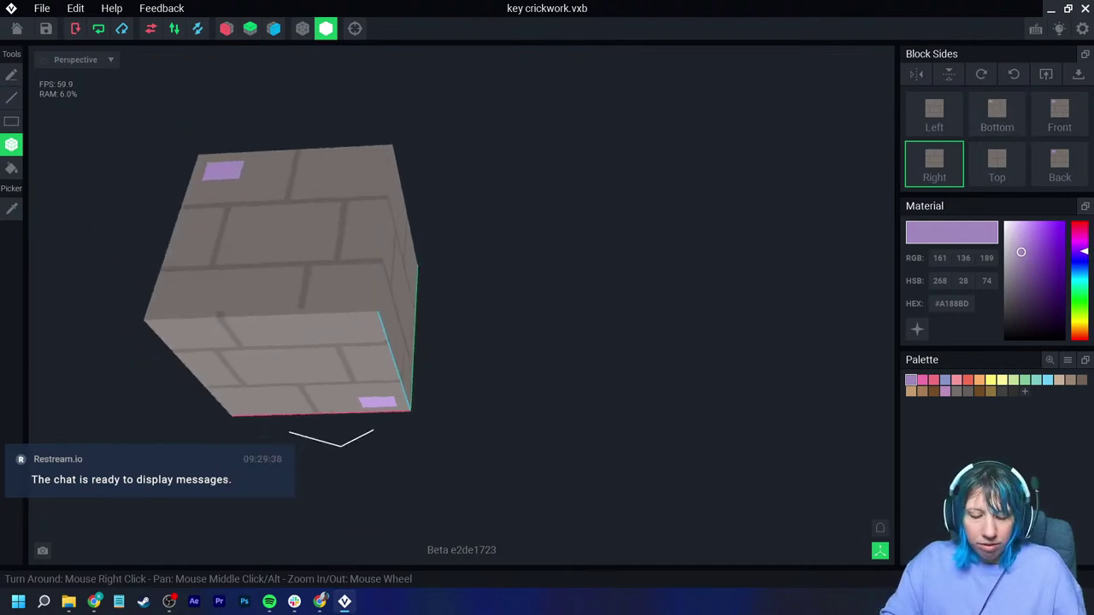
Step: Undo all the purple test marks on the brick block
key("ctrl+z")
key("ctrl+z")
right_click_drag(398, 357, 398, 357)
key("ctrl+z")
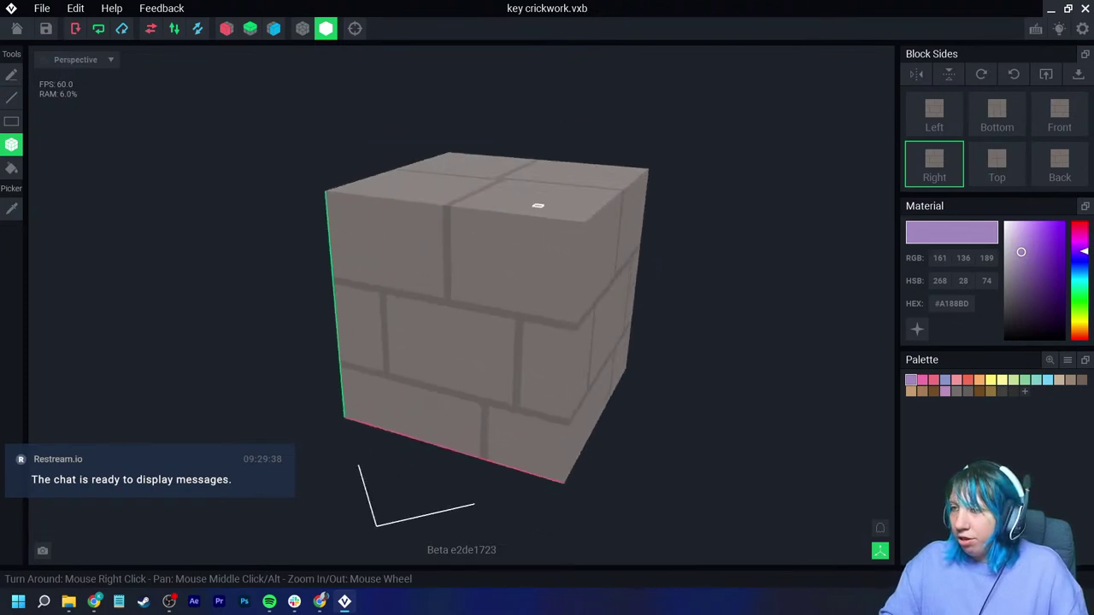
left_click(539, 241)
key("ctrl+z")
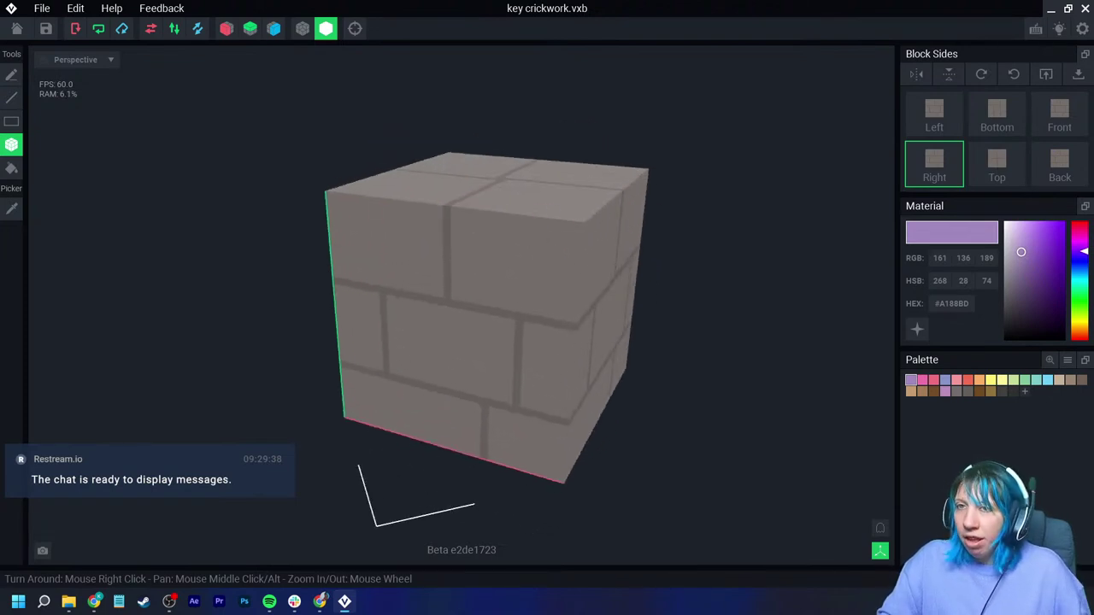
Step: Compare the brick block in perspective and orthographic projection
left_click(75, 59)
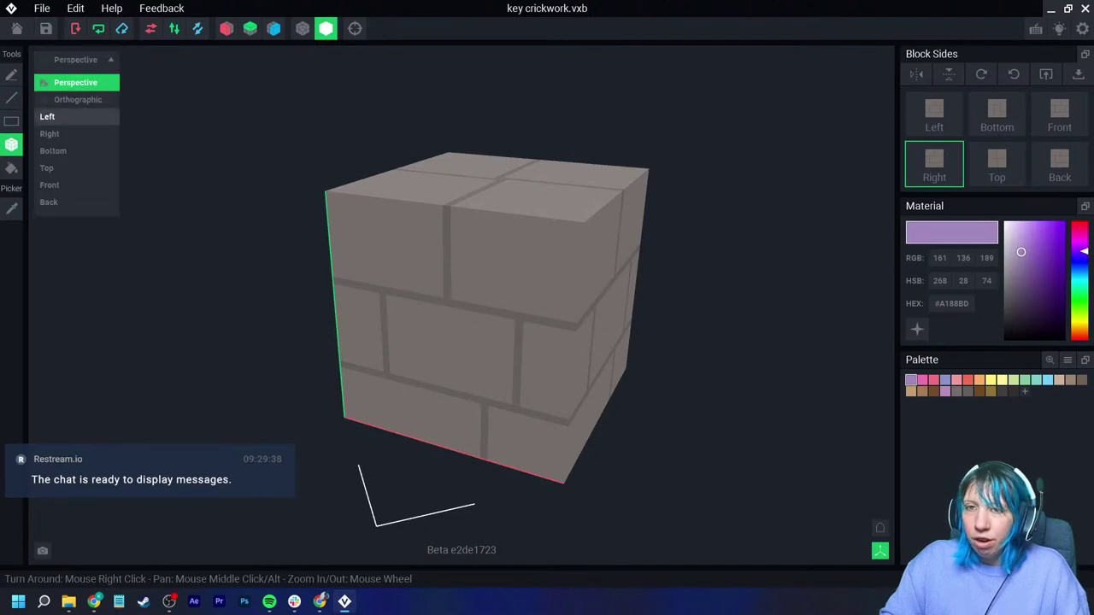
left_click(76, 82)
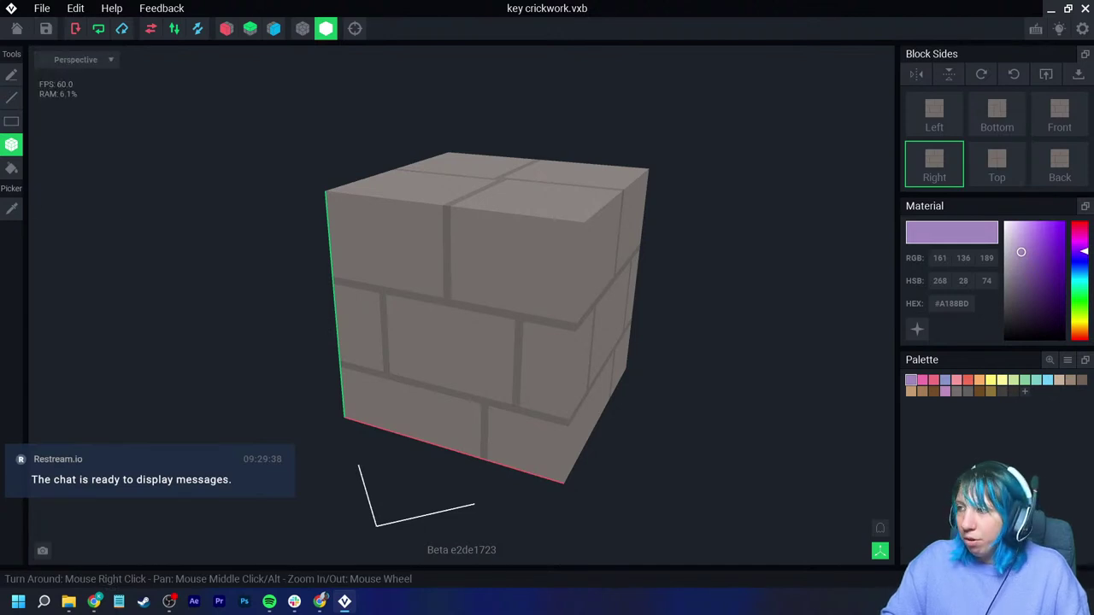
right_click_drag(641, 173, 647, 168)
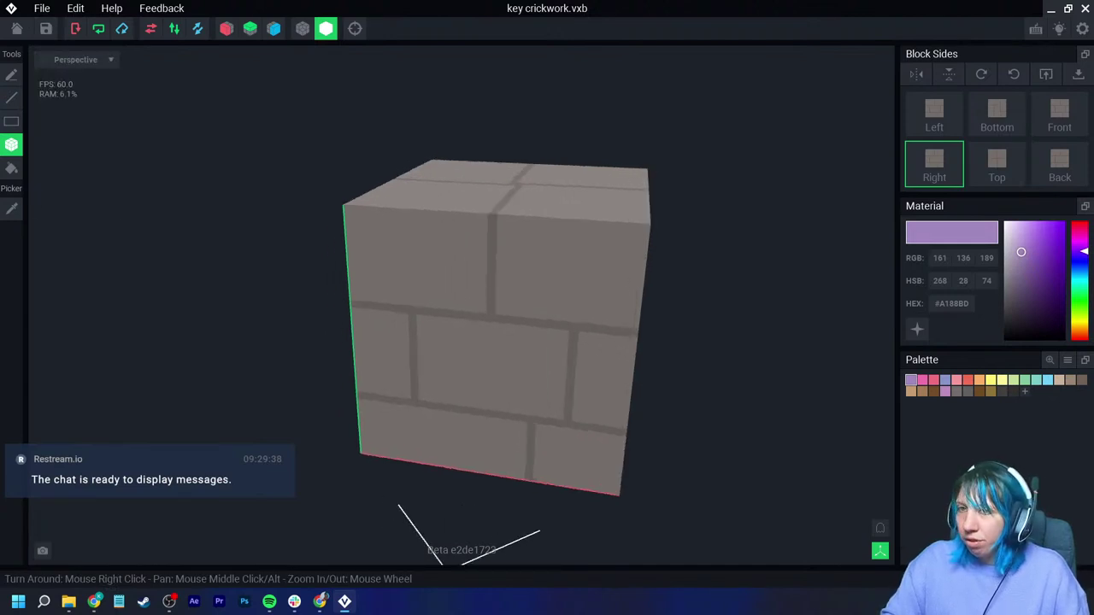
left_click(75, 59)
left_click(77, 99)
left_click(78, 59)
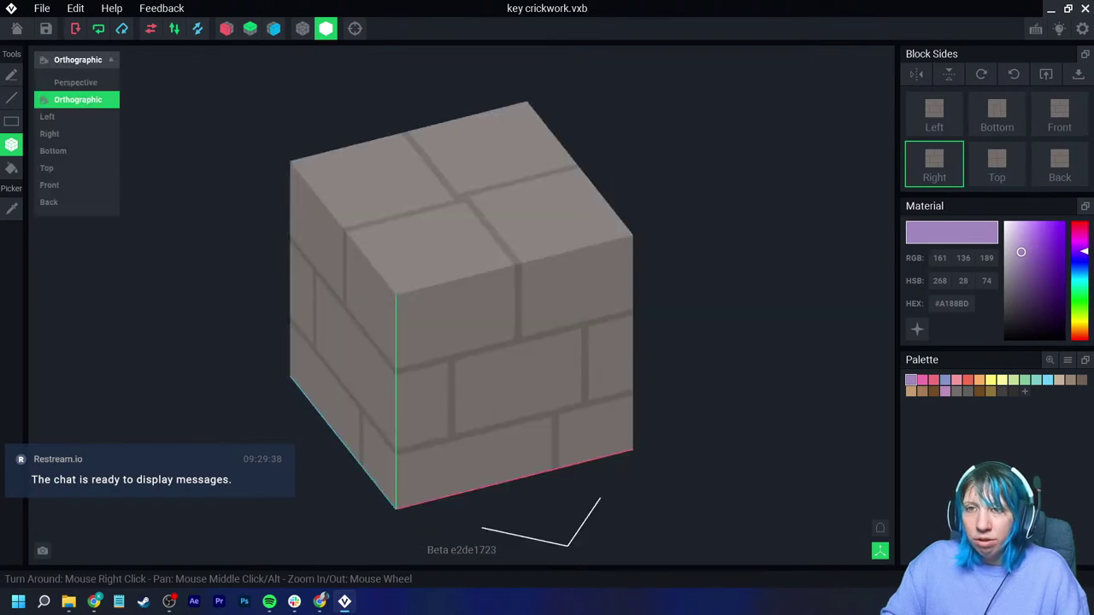
left_click(76, 83)
Step: View the block from the left as a tiled wall and show the voxel edges to examine the repeating pattern
left_click(78, 59)
left_click(47, 116)
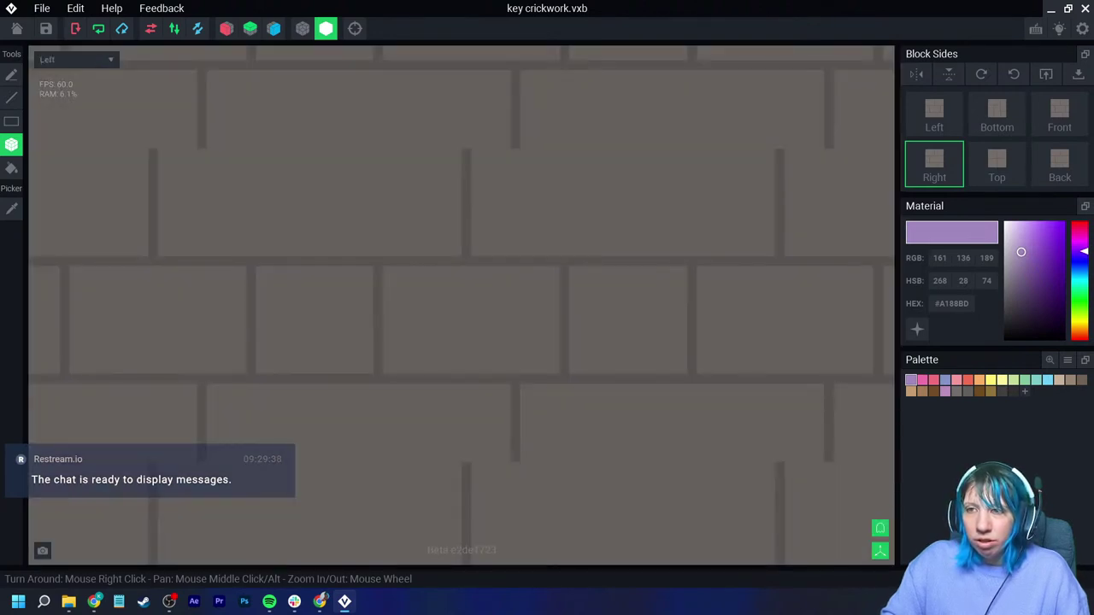
scroll(462, 305, "down", 10)
scroll(513, 325, "up", 9)
scroll(427, 260, "down", 2)
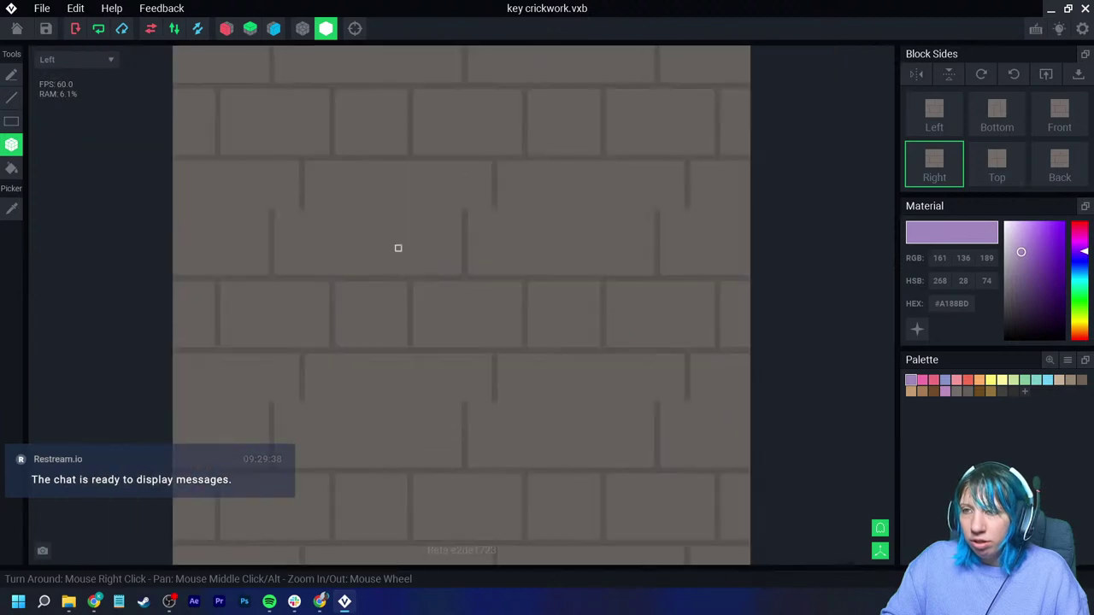
left_click(302, 28)
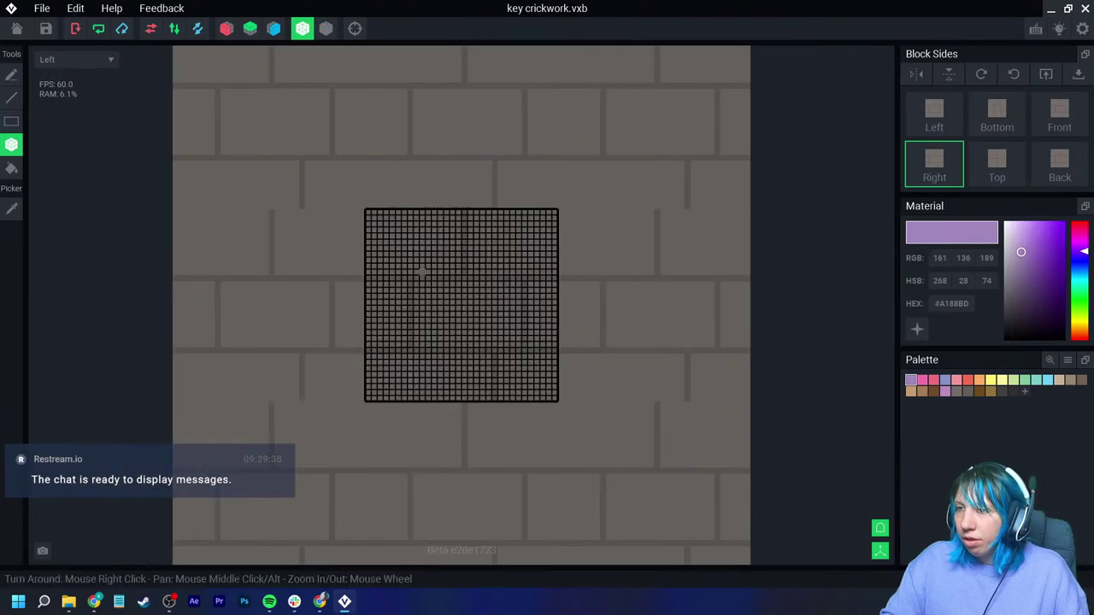
scroll(485, 340, "up", 4)
scroll(342, 232, "down", 3)
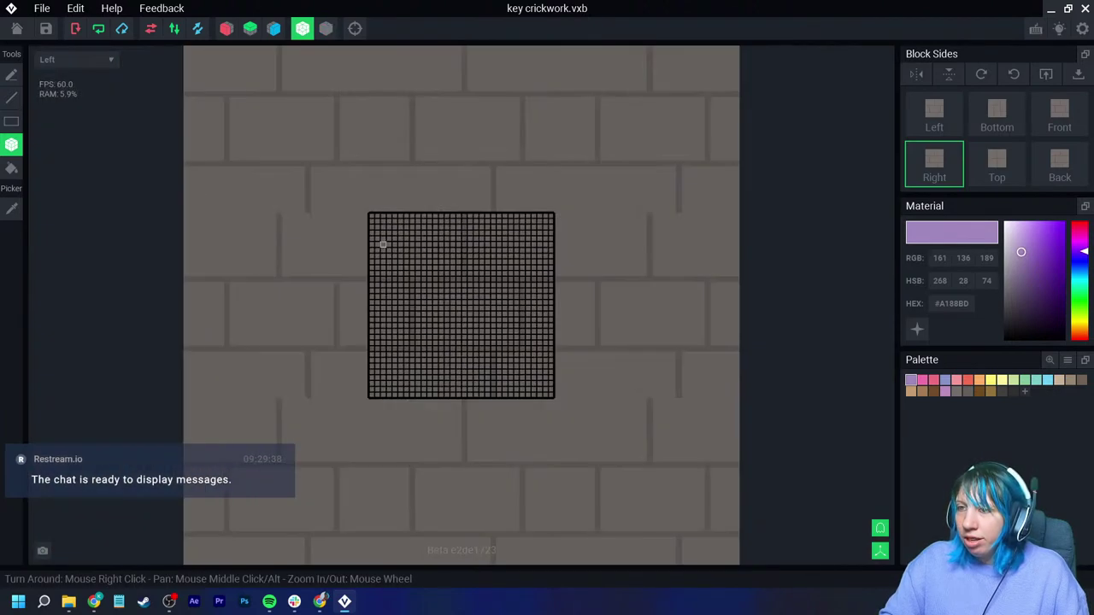
scroll(398, 266, "up", 2)
scroll(398, 266, "down", 3)
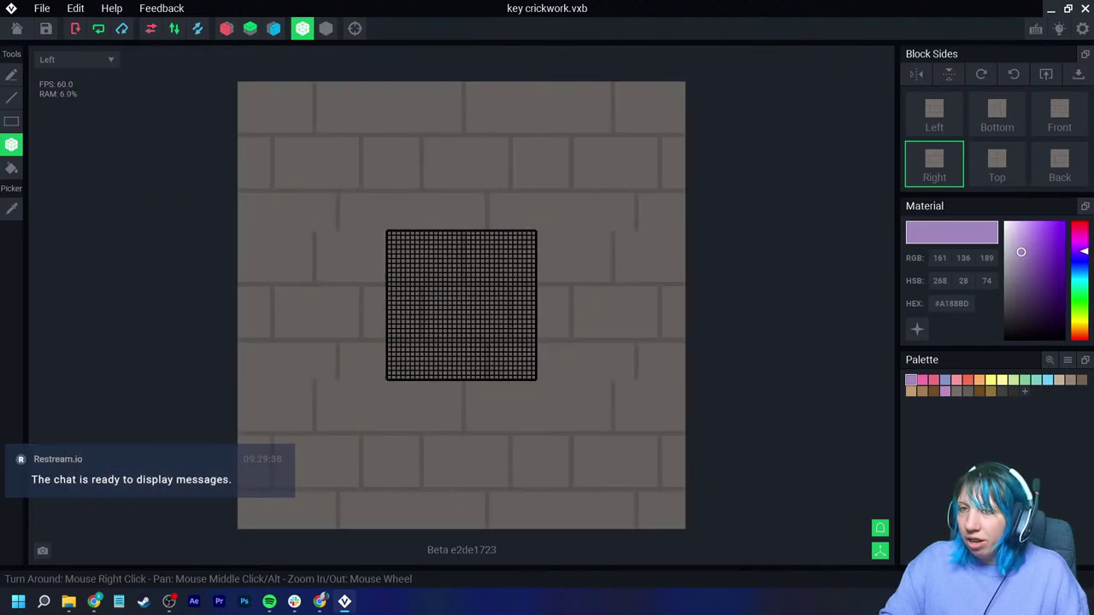
Step: Examine how the brick pattern tiles in the bottom and front views
left_click(77, 59)
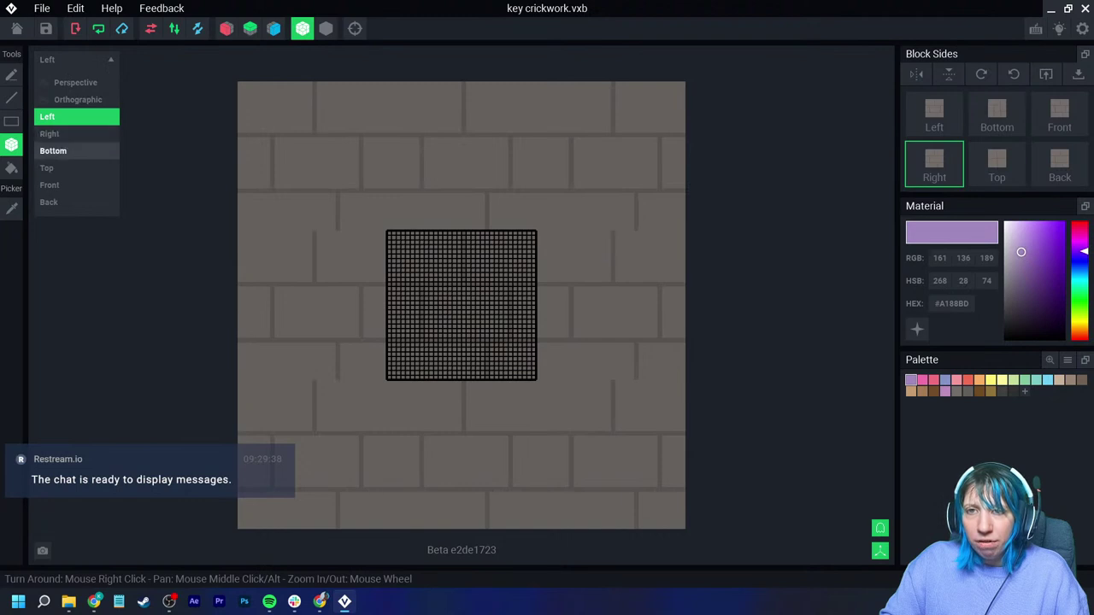
left_click(53, 151)
left_click(77, 59)
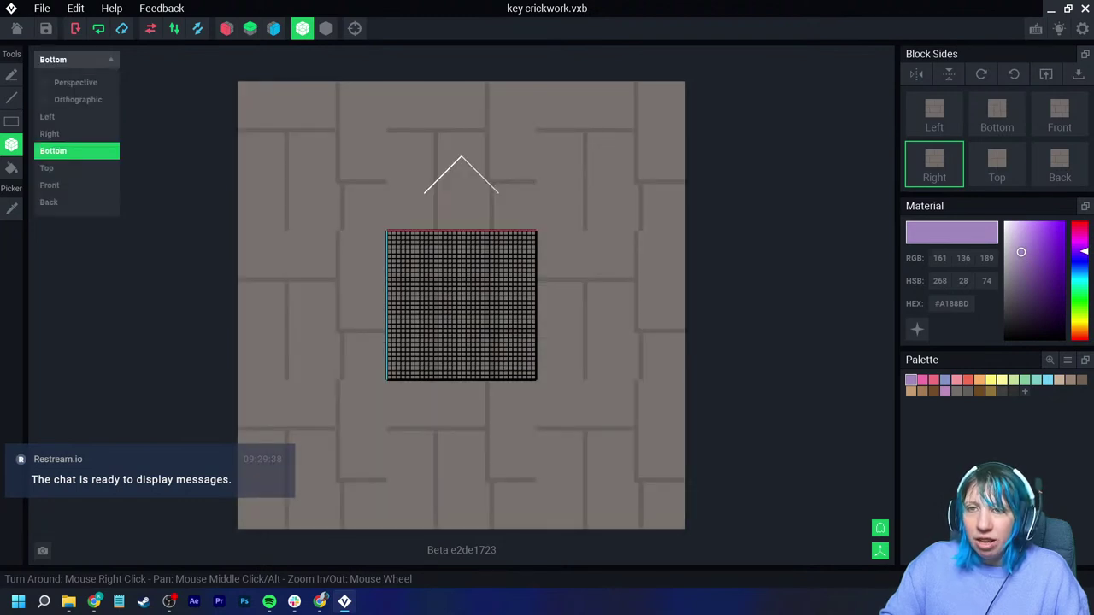
left_click(49, 185)
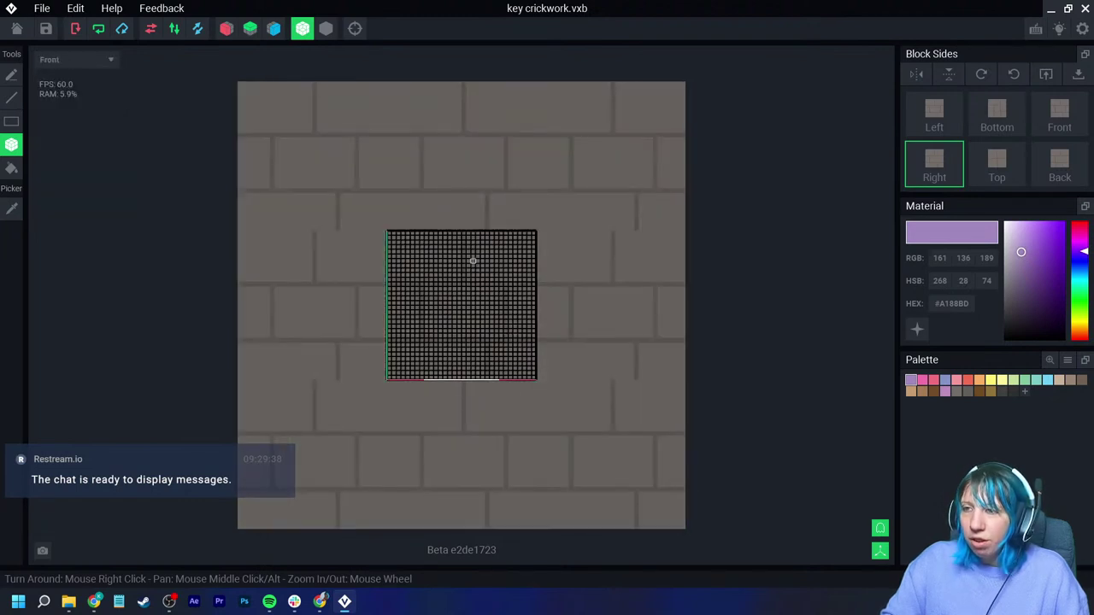
scroll(466, 295, "up", 3)
scroll(453, 303, "down", 2)
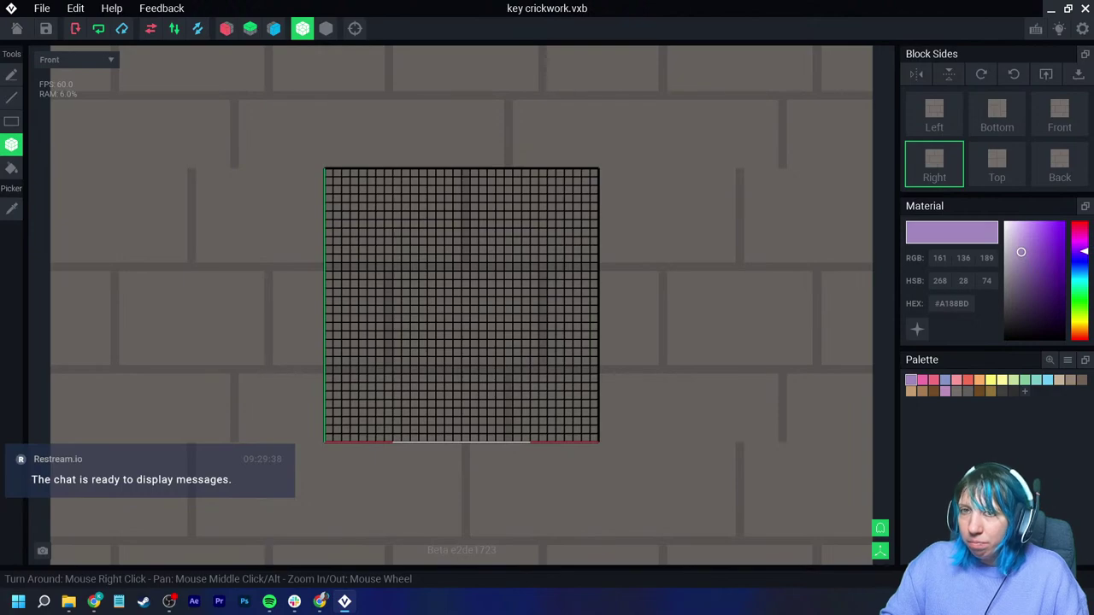
Step: Look around the gridded block in perspective and examine its tiling from the right
left_click(75, 59)
left_click(76, 82)
right_click_drag(541, 348, 601, 347)
right_click_drag(559, 248, 519, 221)
left_click(75, 58)
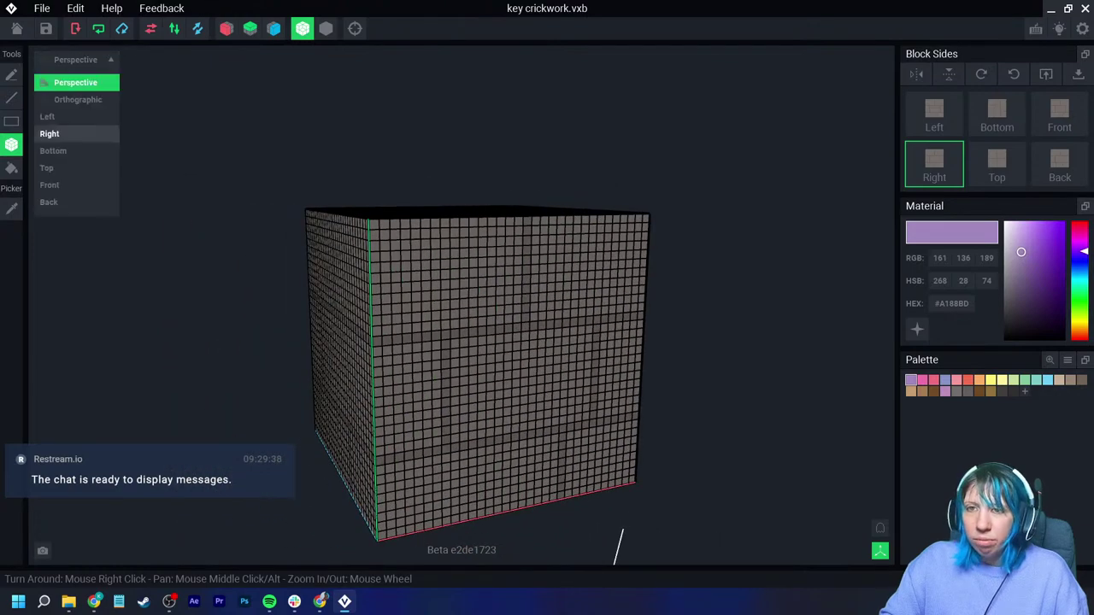
left_click(49, 133)
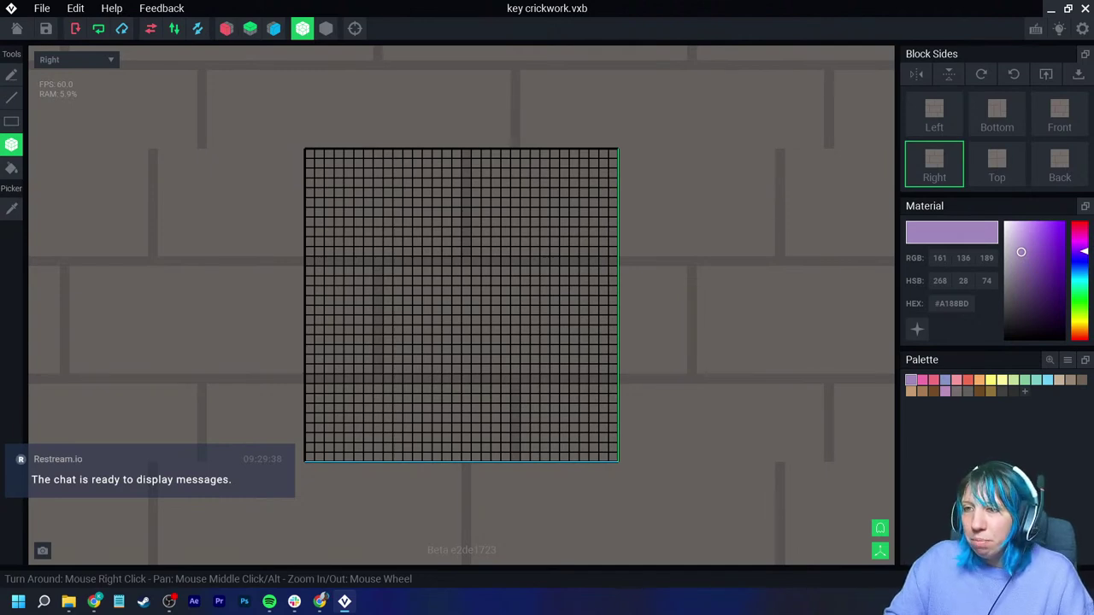
Step: Cancel closing the block file, return to the perspective view and hide the voxel edges
left_click(16, 29)
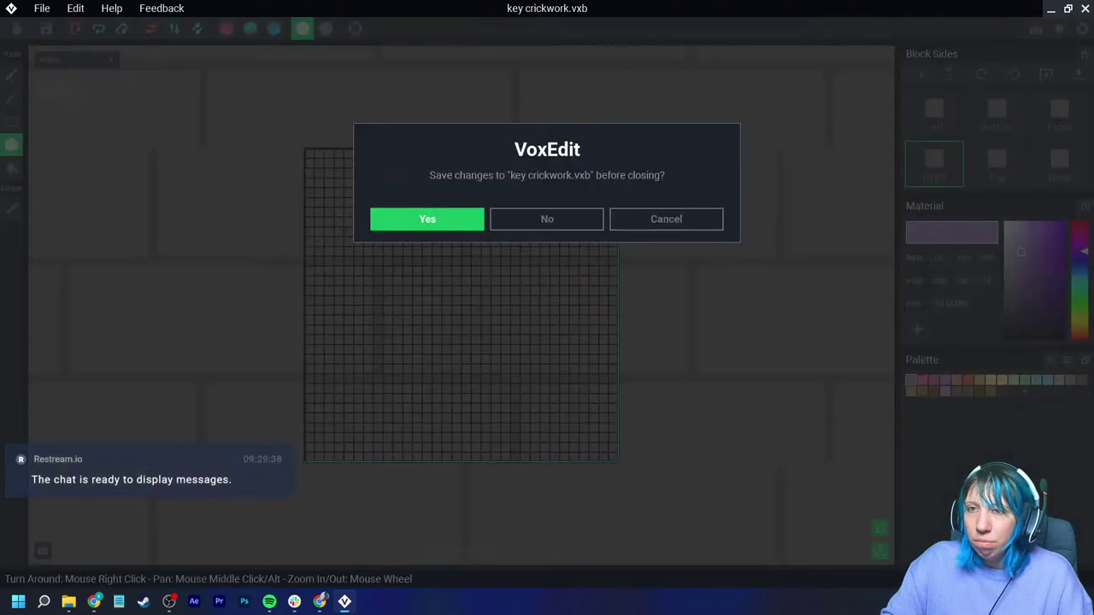
left_click(667, 219)
left_click(75, 60)
left_click(75, 81)
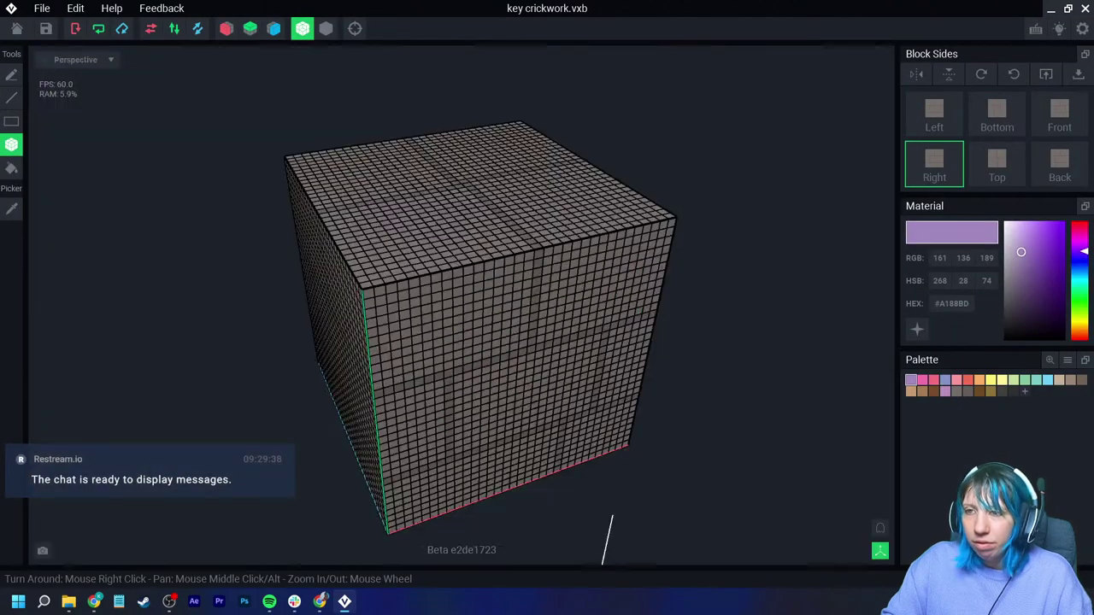
scroll(388, 230, "up", 2)
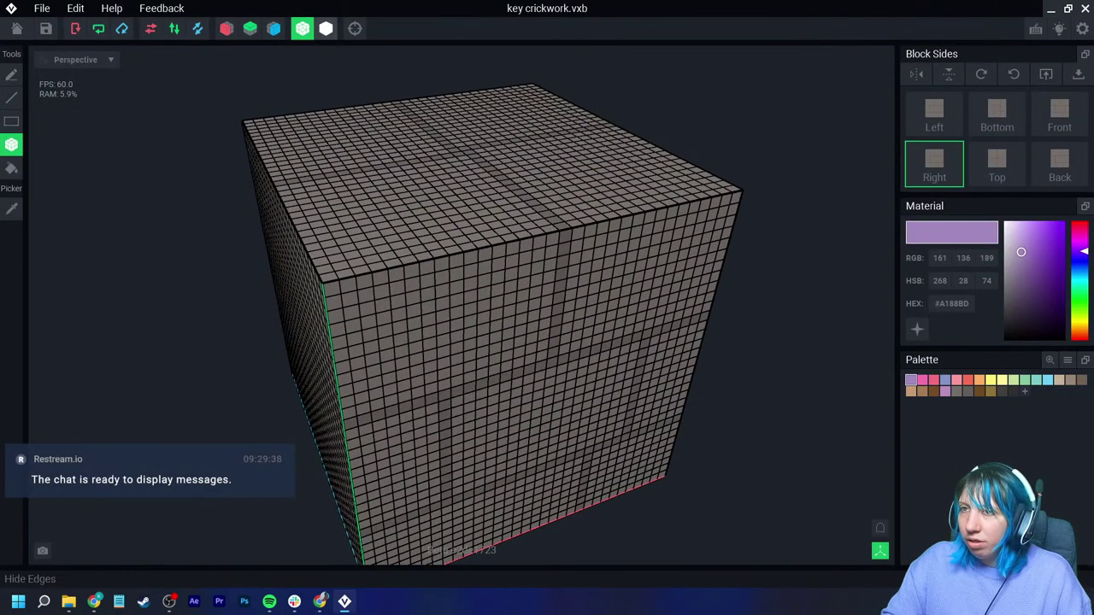
left_click(326, 28)
Step: Pick the dark grey mortar colour #645F5C from the block and paint a strip along the face's upper edge
scroll(392, 284, "up", 2)
left_click(11, 209)
left_click(592, 246)
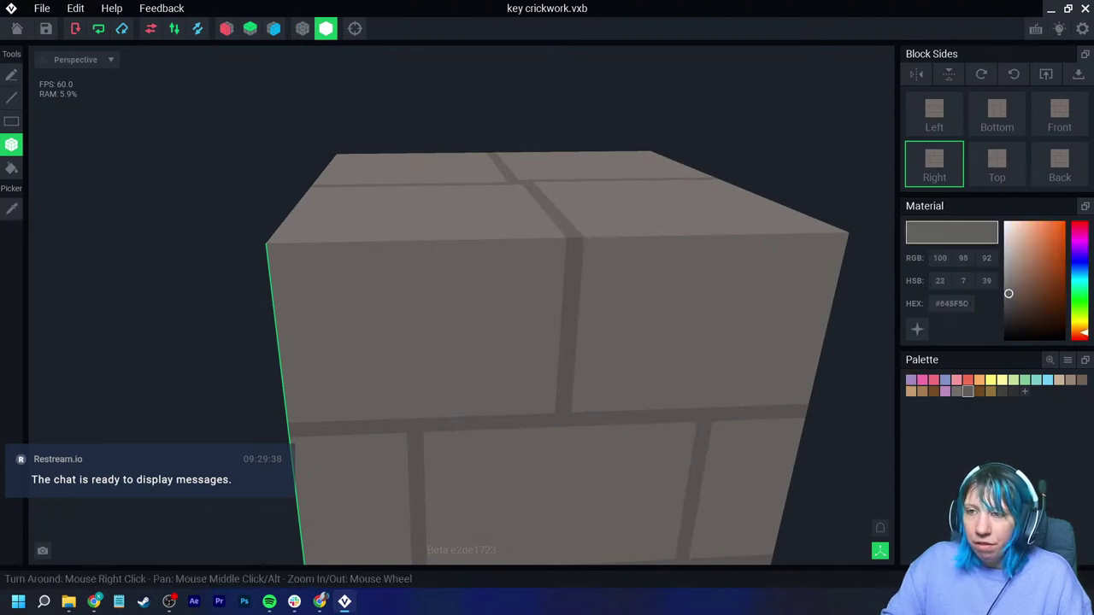
left_click_drag(276, 246, 840, 241)
scroll(513, 388, "down", 3)
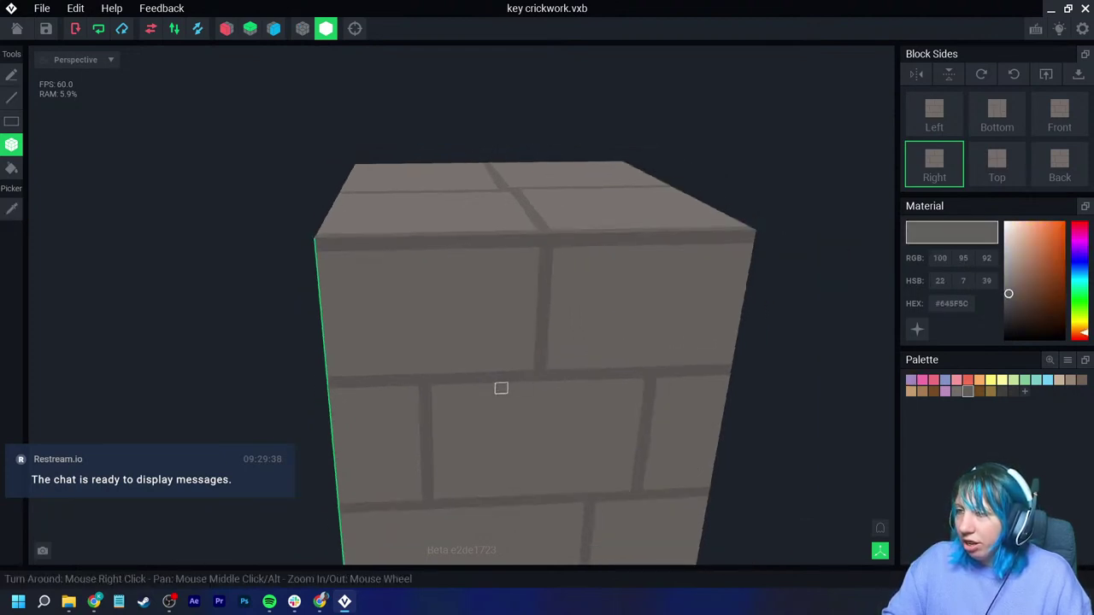
Step: Paint mortar strips along the block's other upper edges, and try one down a vertical corner before undoing it
right_click_drag(373, 394, 473, 396)
scroll(474, 396, "down", 1)
left_click_drag(448, 272, 94, 256)
right_click_drag(94, 256, 373, 296)
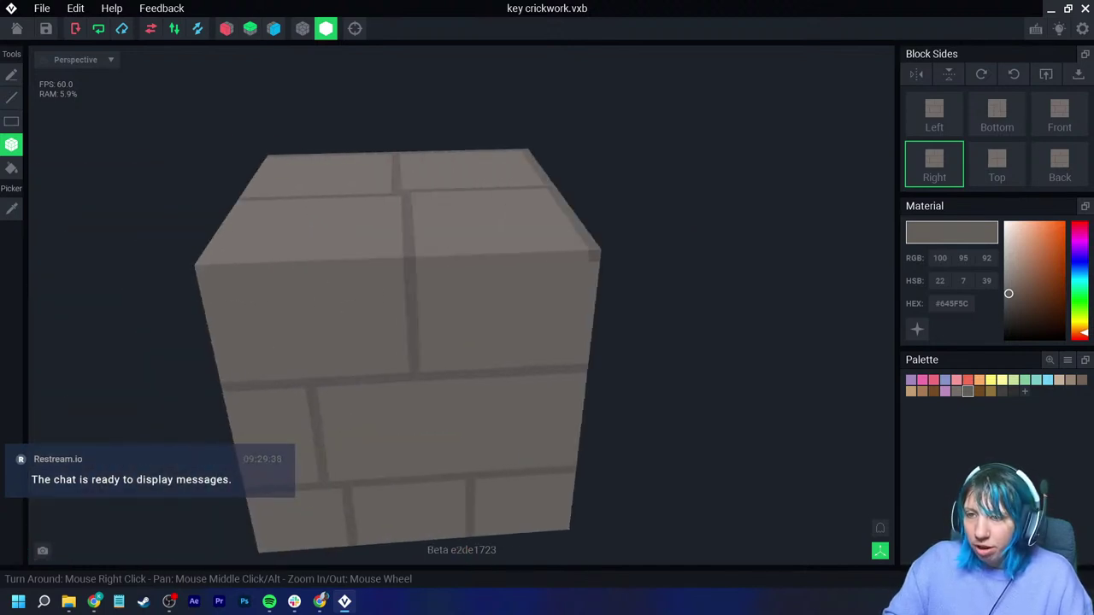
left_click_drag(594, 254, 201, 267)
mouse_move(202, 267)
right_mouse_down()
mouse_move(281, 296)
mouse_move(408, 290)
right_mouse_up()
left_click_drag(569, 237, 168, 265)
right_click_drag(296, 305, 295, 296)
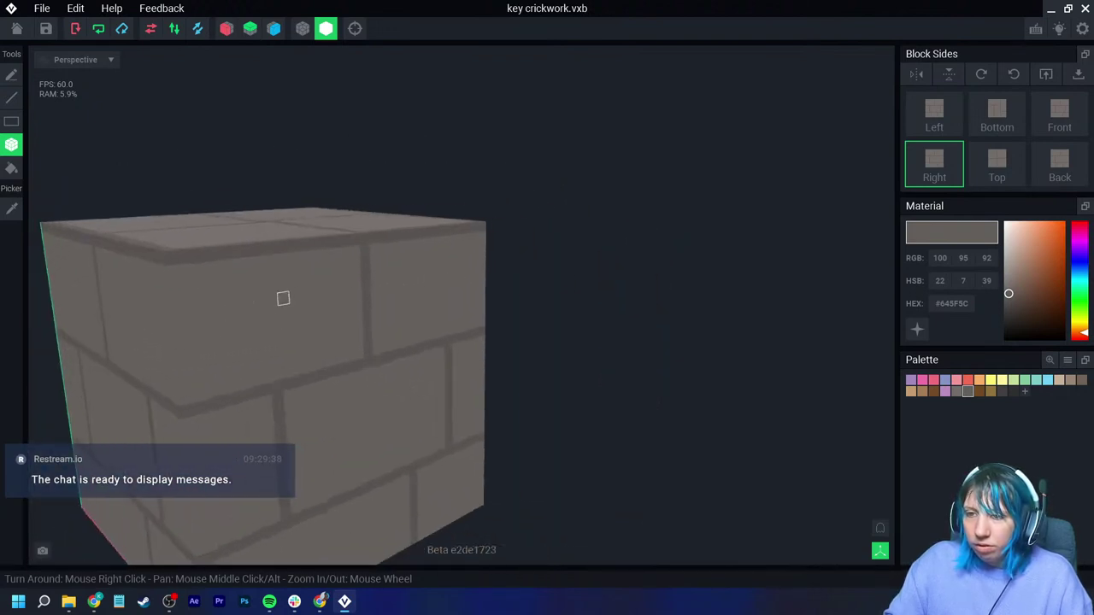
left_click_drag(174, 268, 202, 546)
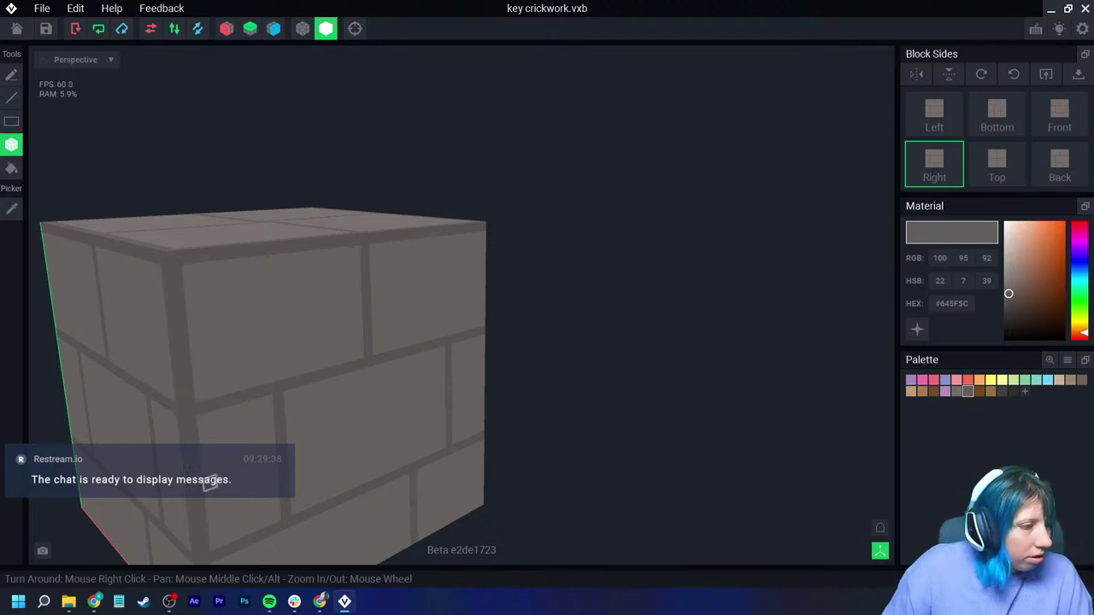
key("ctrl+z")
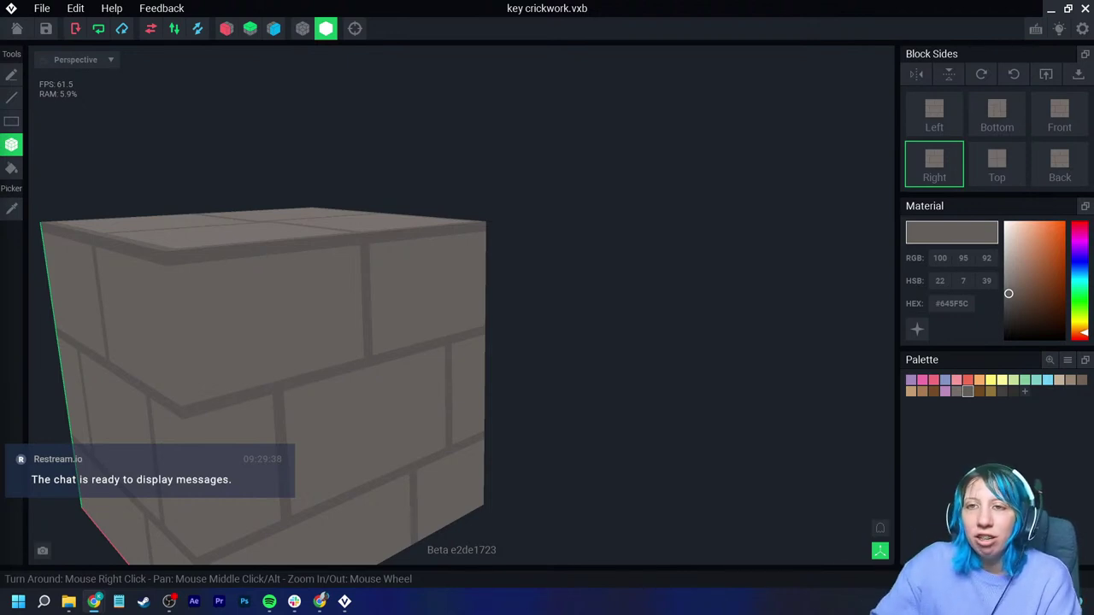
Step: Examine how the brick pattern repeats in the right view, showing and hiding the voxel edges for comparison
left_click(75, 59)
left_click(52, 135)
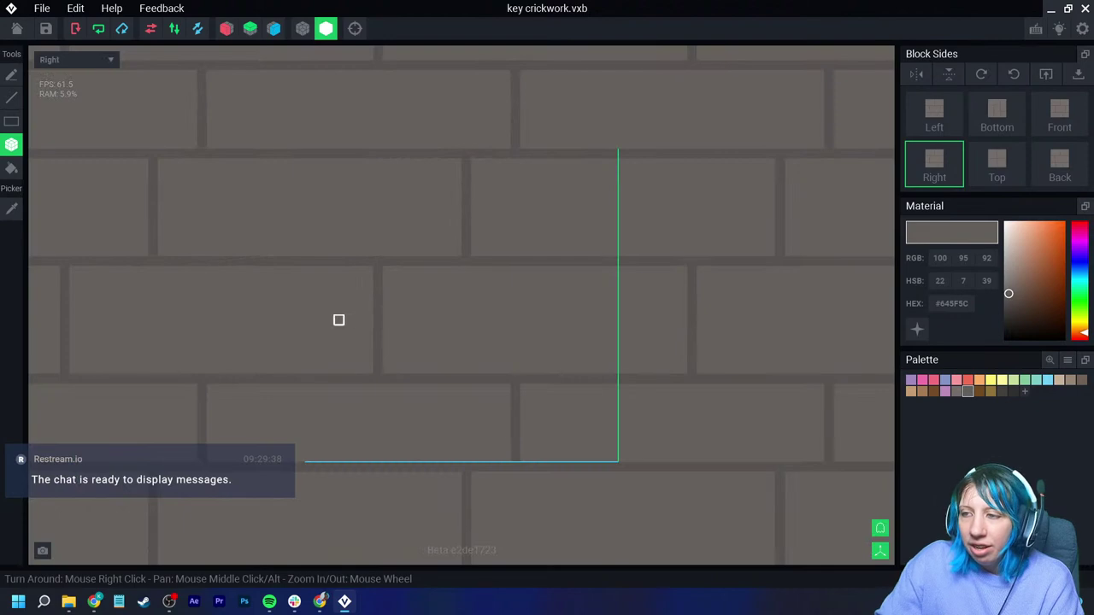
scroll(453, 317, "up", 5)
scroll(453, 316, "down", 3)
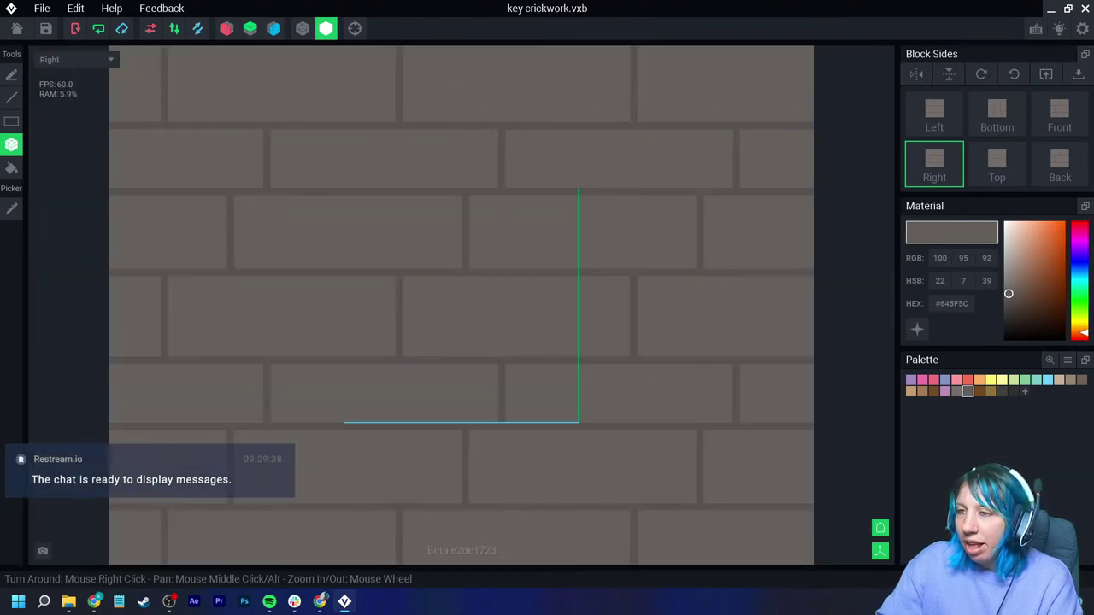
scroll(462, 305, "down", 5)
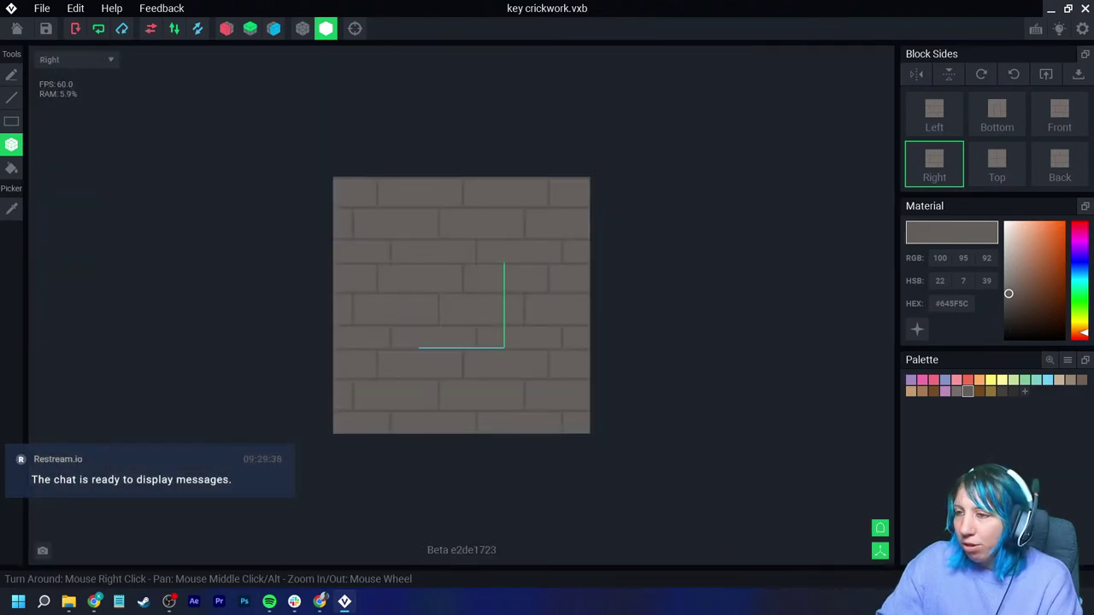
scroll(515, 298, "up", 5)
scroll(469, 254, "down", 3)
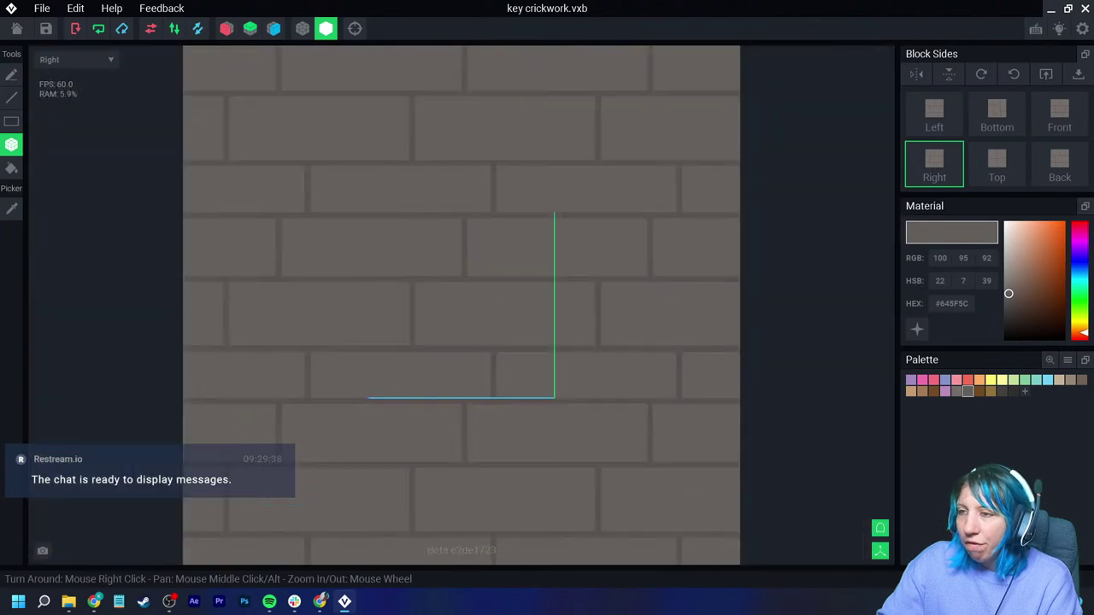
left_click(303, 28)
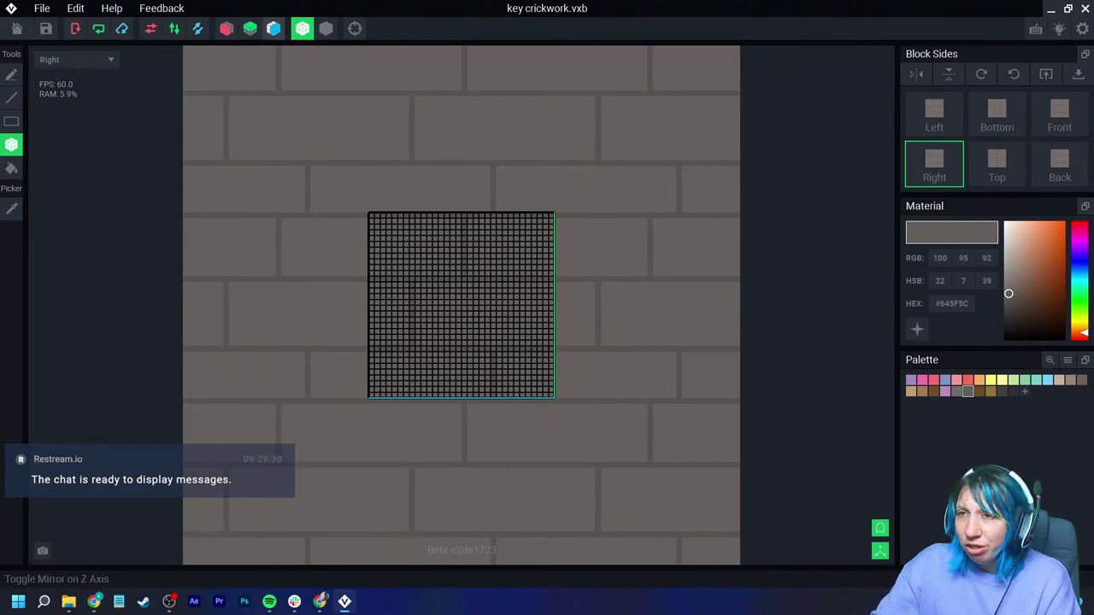
left_click(326, 28)
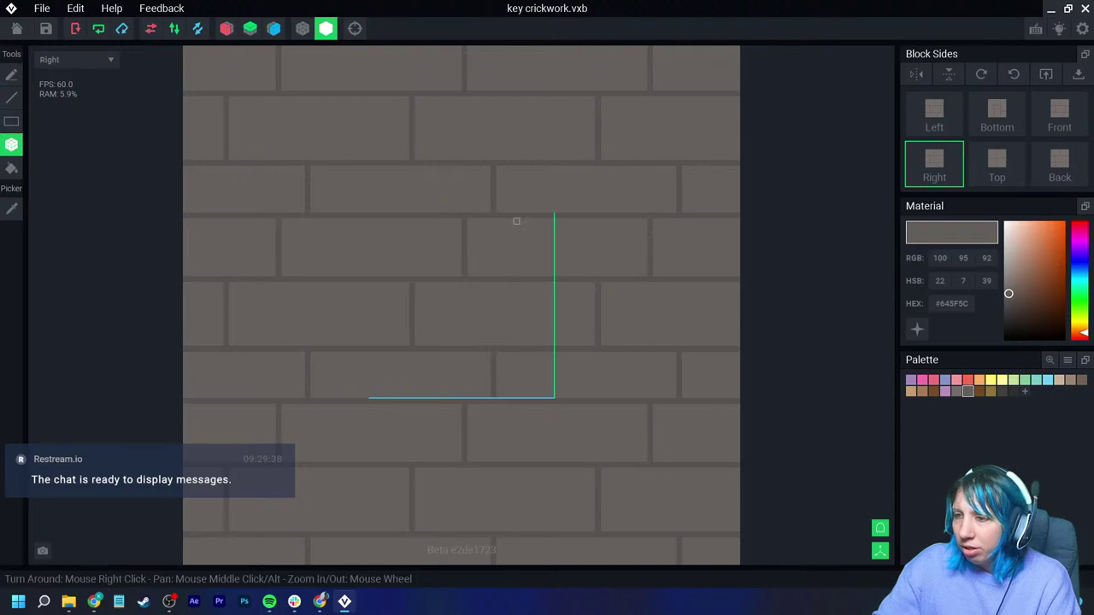
scroll(376, 225, "down", 5)
scroll(461, 305, "up", 3)
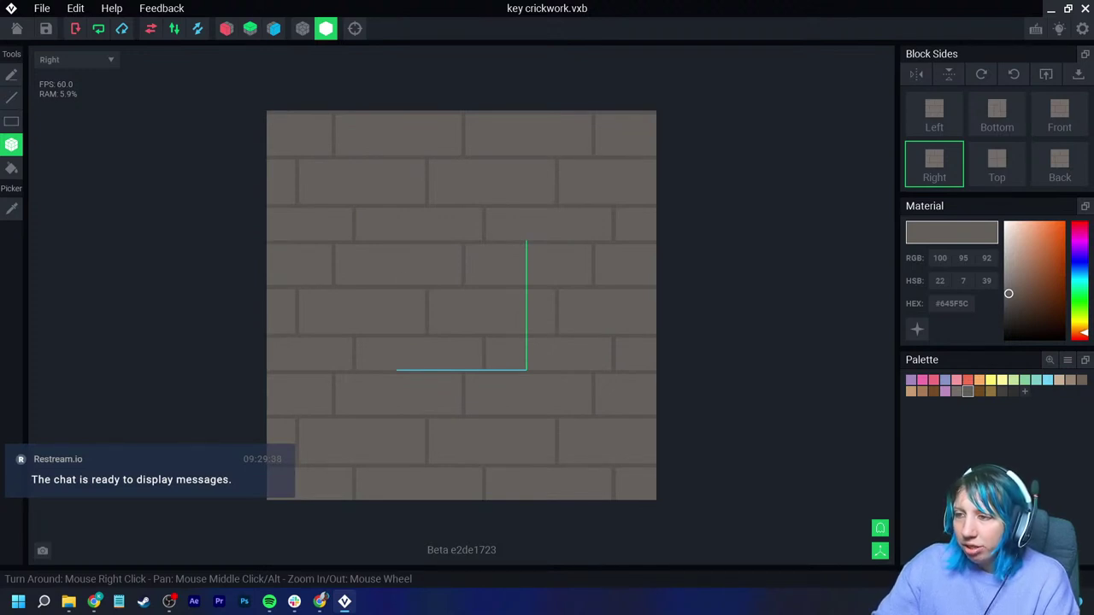
Step: Close the block file without saving and open Random human 1.vxr from the recent Animator files
left_click(17, 28)
left_click(546, 219)
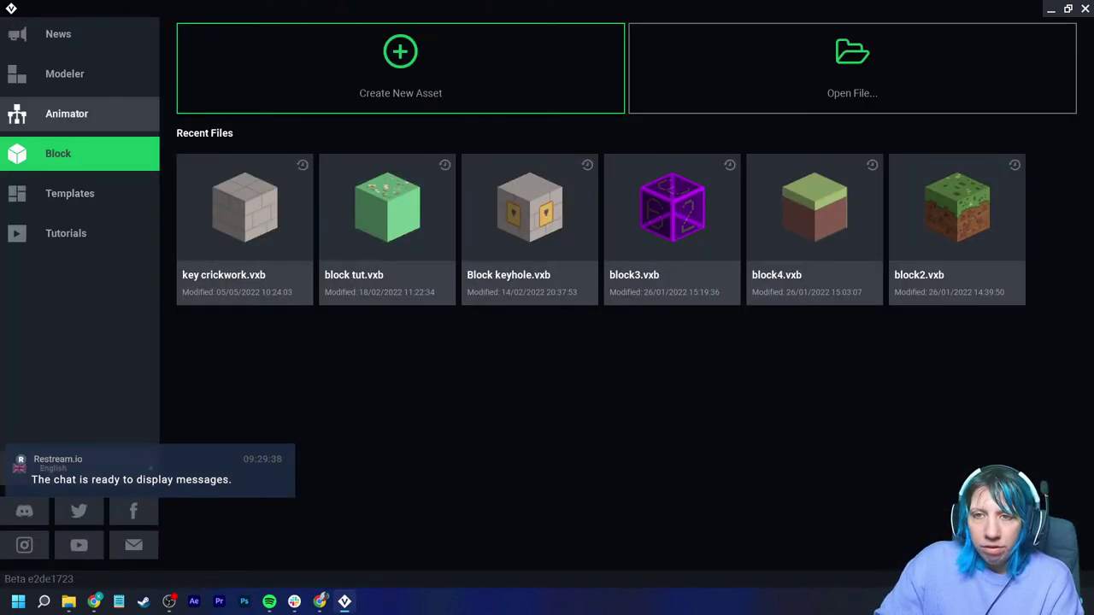
left_click(67, 113)
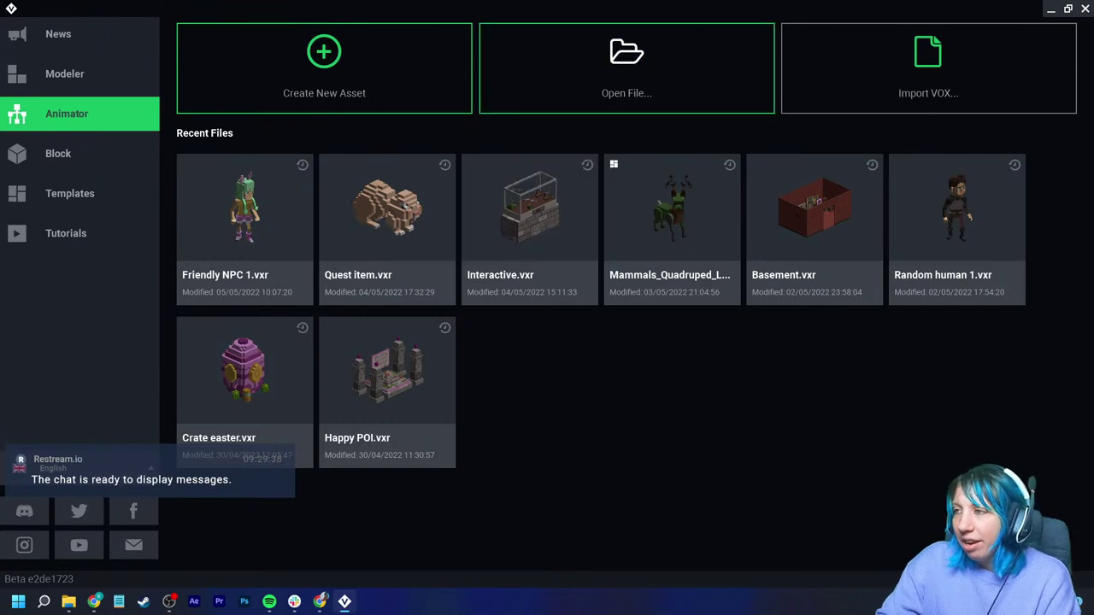
left_click(957, 214)
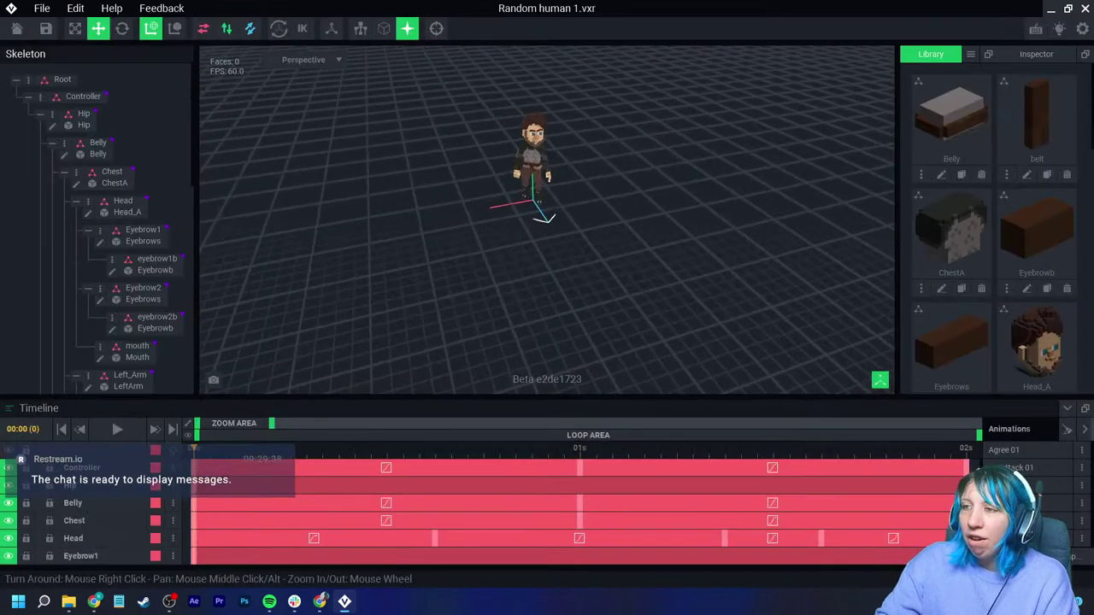
Step: Close the human character without saving and show the recent Modeler files
left_click(17, 28)
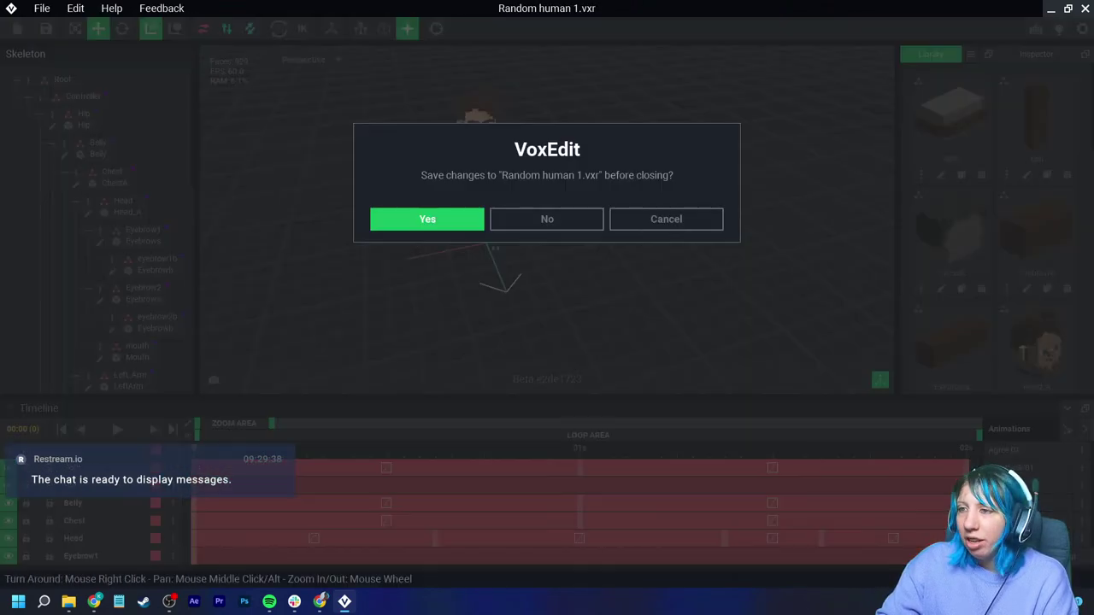
left_click(547, 218)
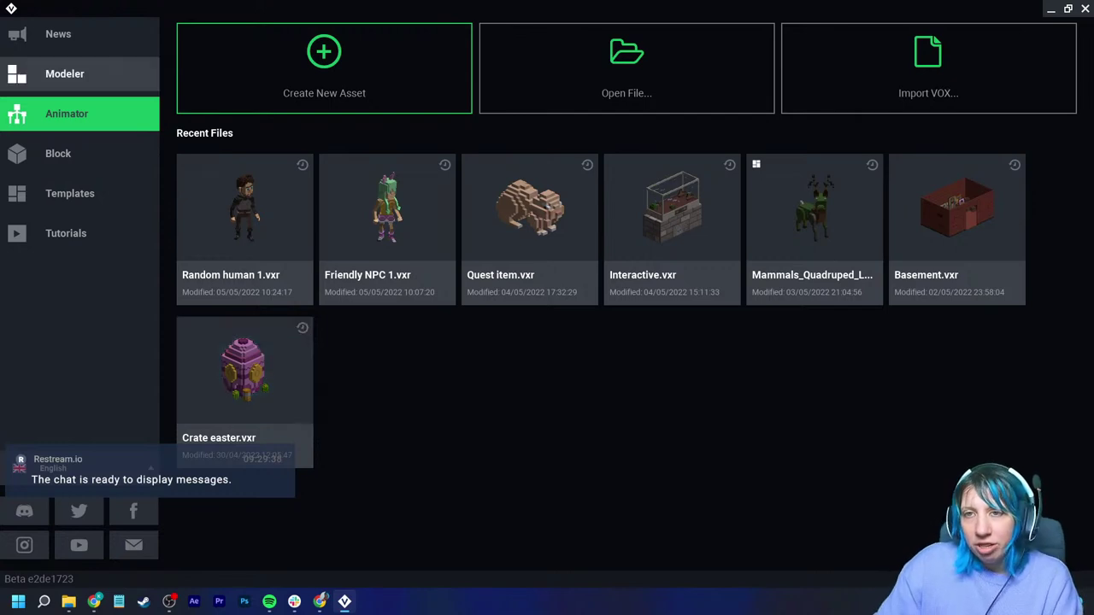
left_click(64, 73)
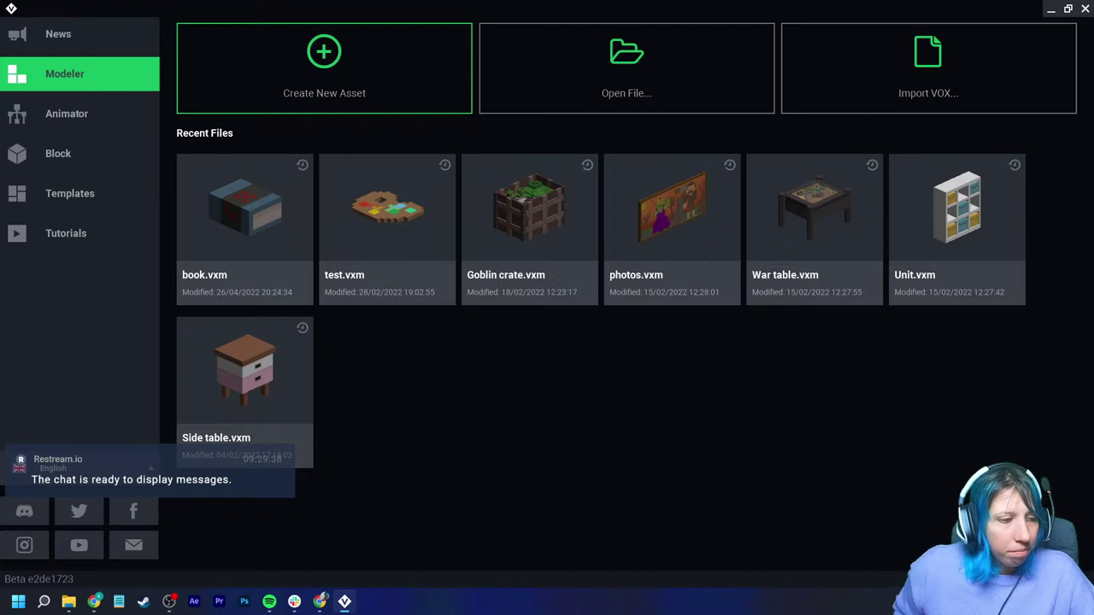
key("alt+Tab")
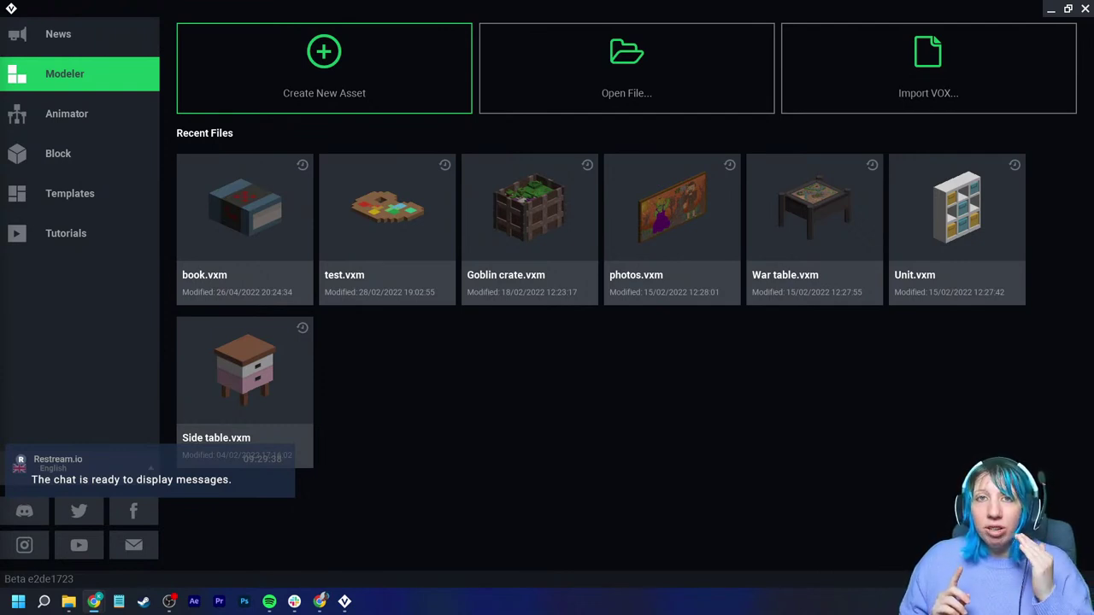
Step: Reopen Random human 1.vxr from the recent Animator files and look at the library's import options
left_click(79, 113)
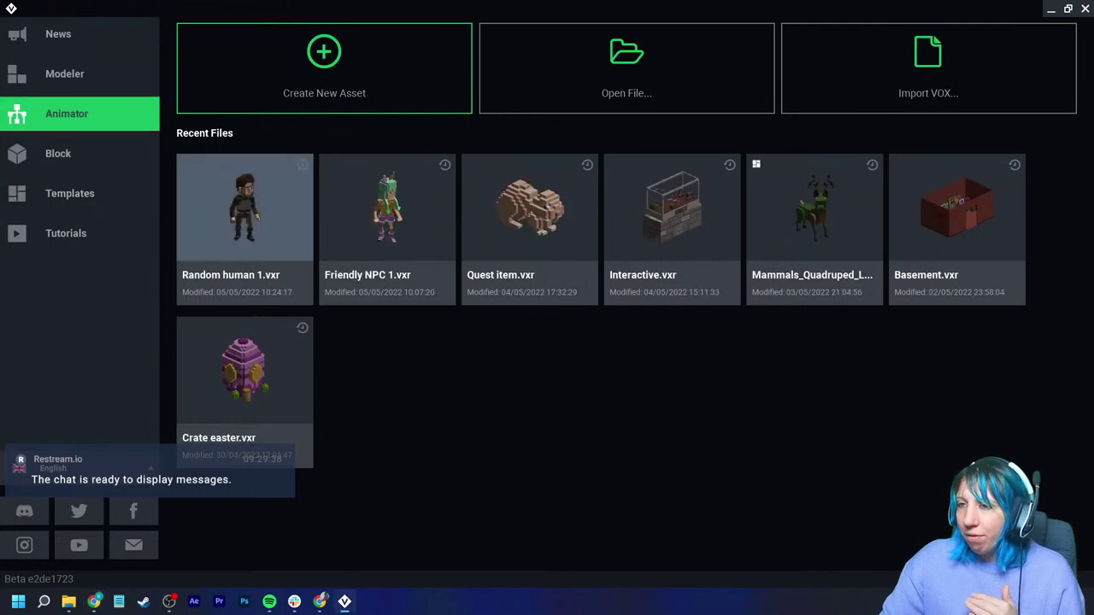
left_click(244, 208)
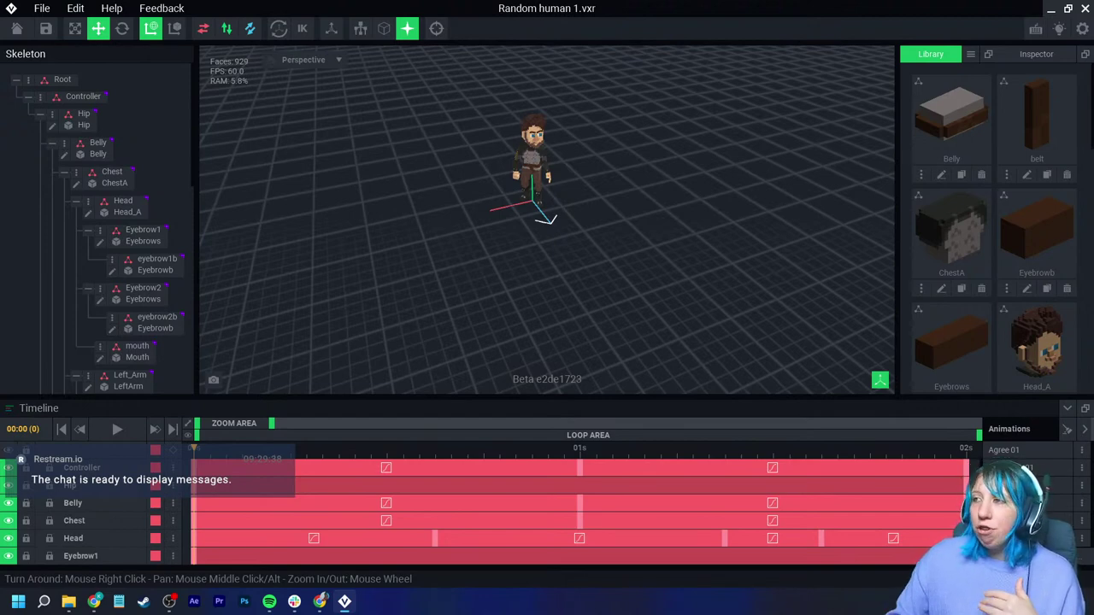
left_click(970, 54)
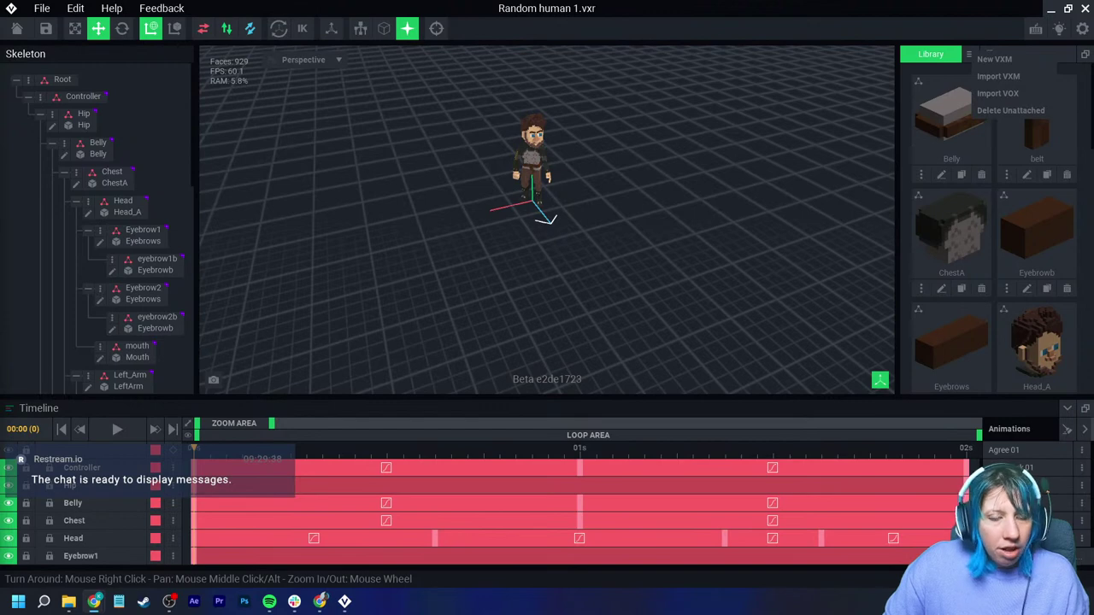
key("alt+Tab")
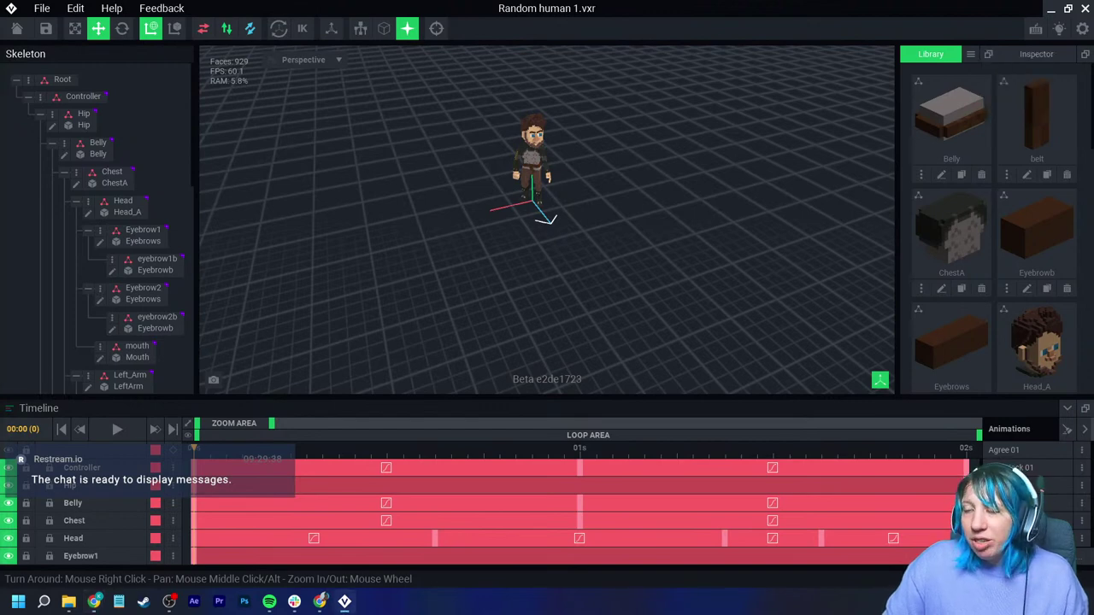
Step: Save and close Random human 1.vxr, and show the list of VoxEdit tutorials
left_click(16, 28)
left_click(426, 219)
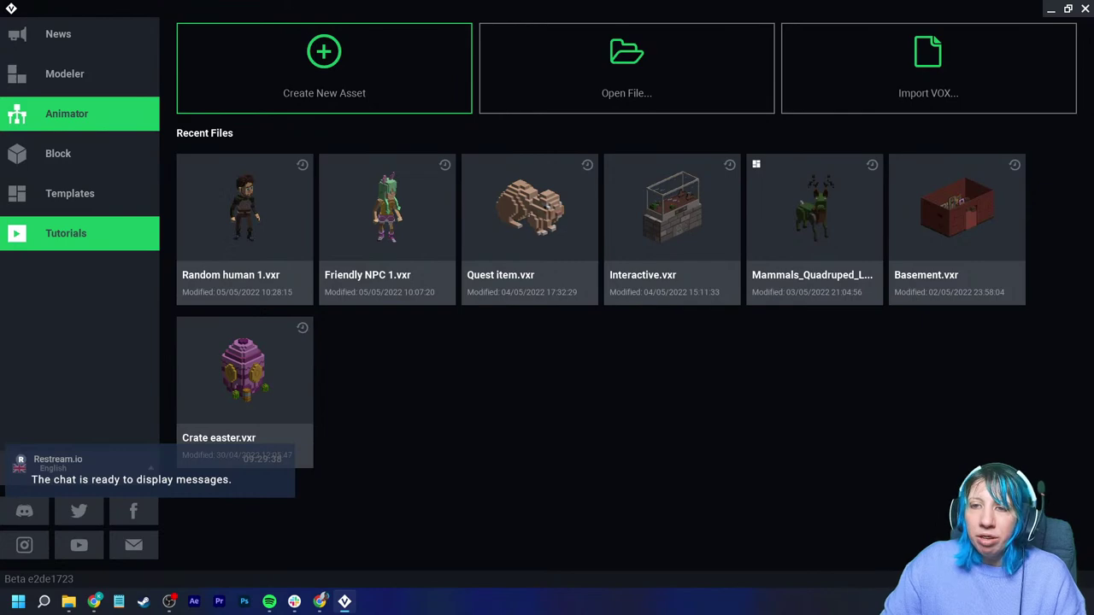
left_click(77, 233)
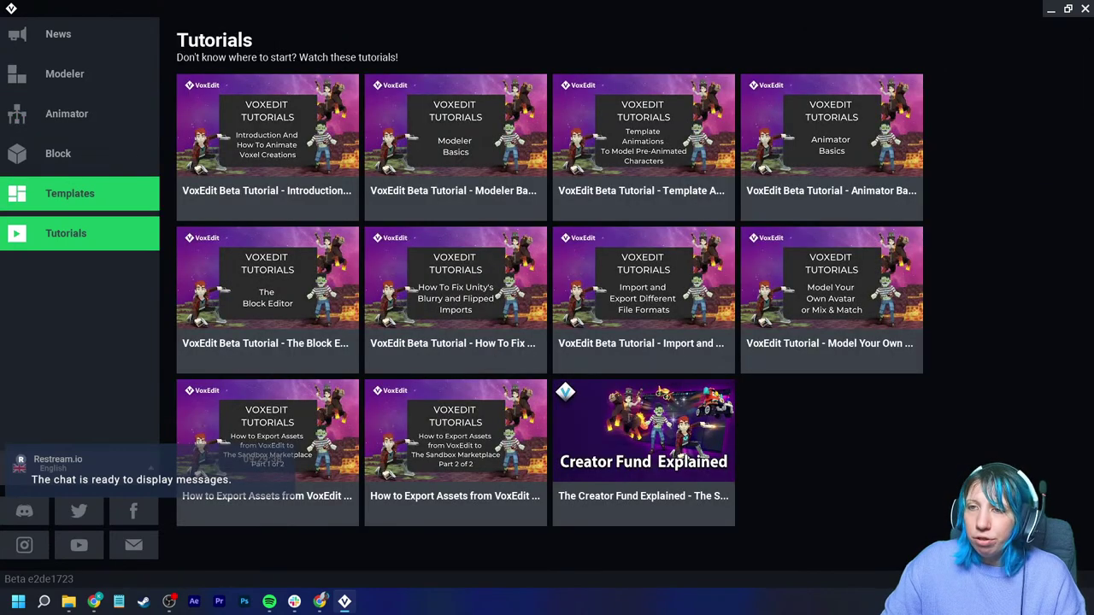
Step: Create a character from the Small Human template, saved as "small" in the Humans folder
left_click(77, 193)
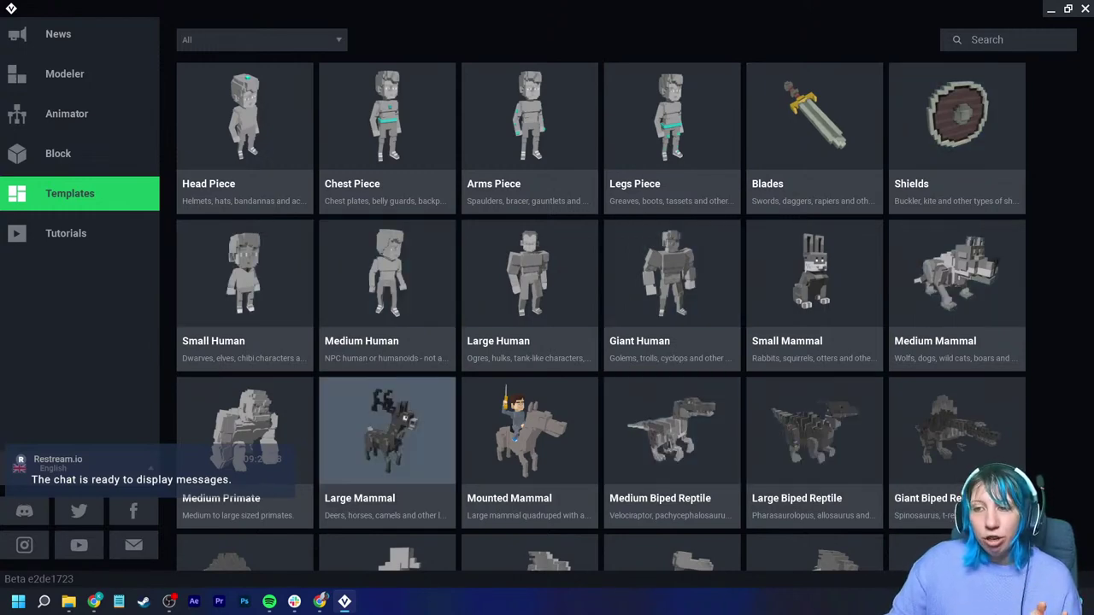
left_click(244, 274)
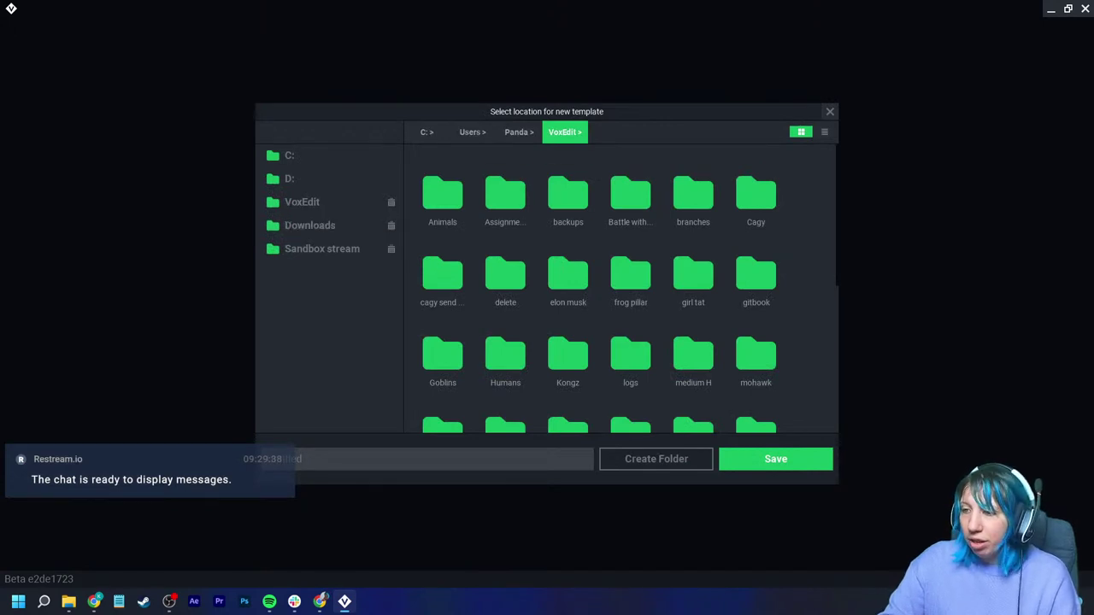
double_click(505, 355)
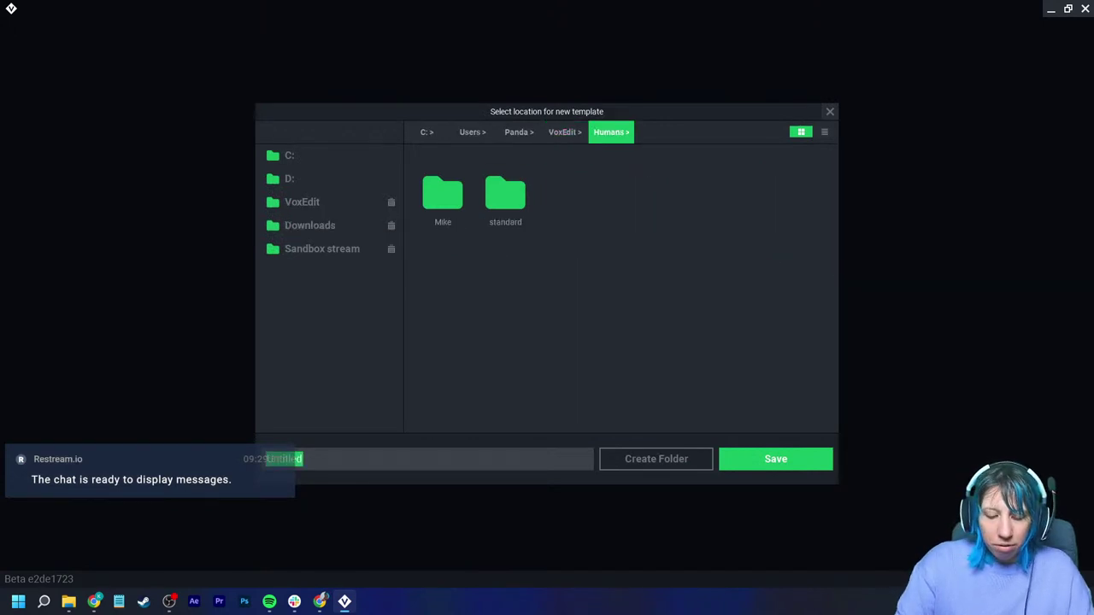
type("small")
left_click(775, 458)
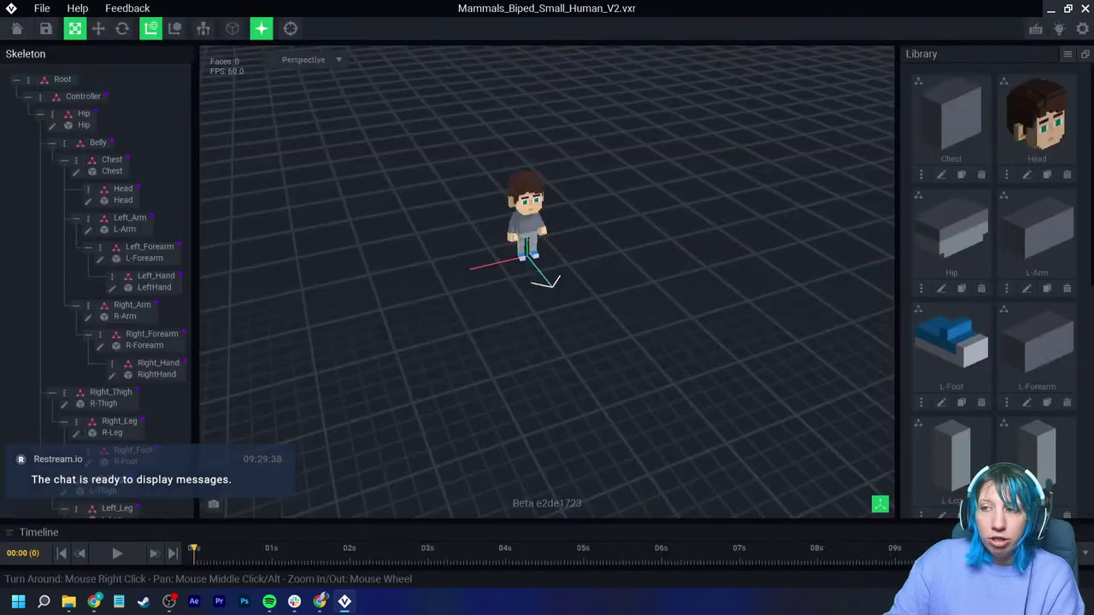
Step: Examine the small human model close up from the front
scroll(546, 282, "up", 3)
right_click_drag(598, 290, 528, 261)
scroll(523, 256, "up", 2)
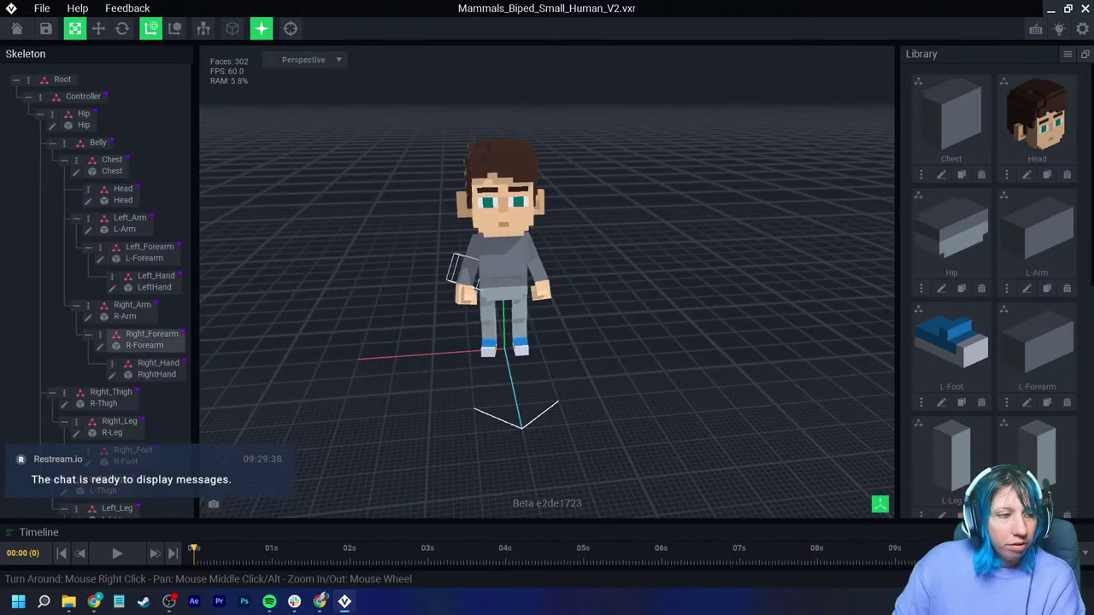
mouse_move(473, 272)
right_mouse_down()
mouse_move(445, 269)
mouse_move(476, 254)
right_mouse_up()
key("Escape")
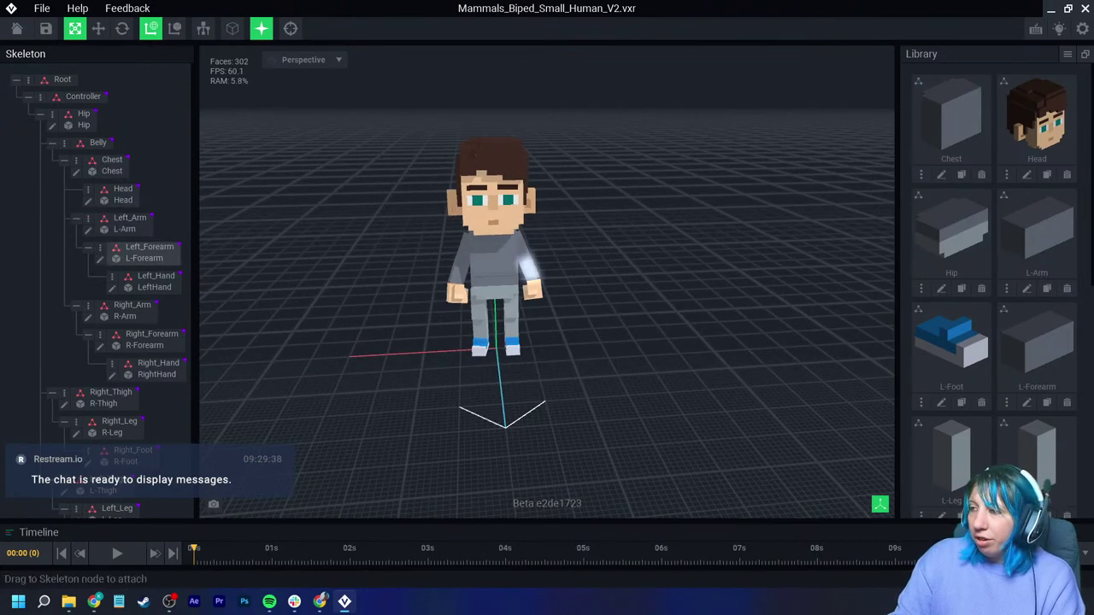
left_click(1084, 553)
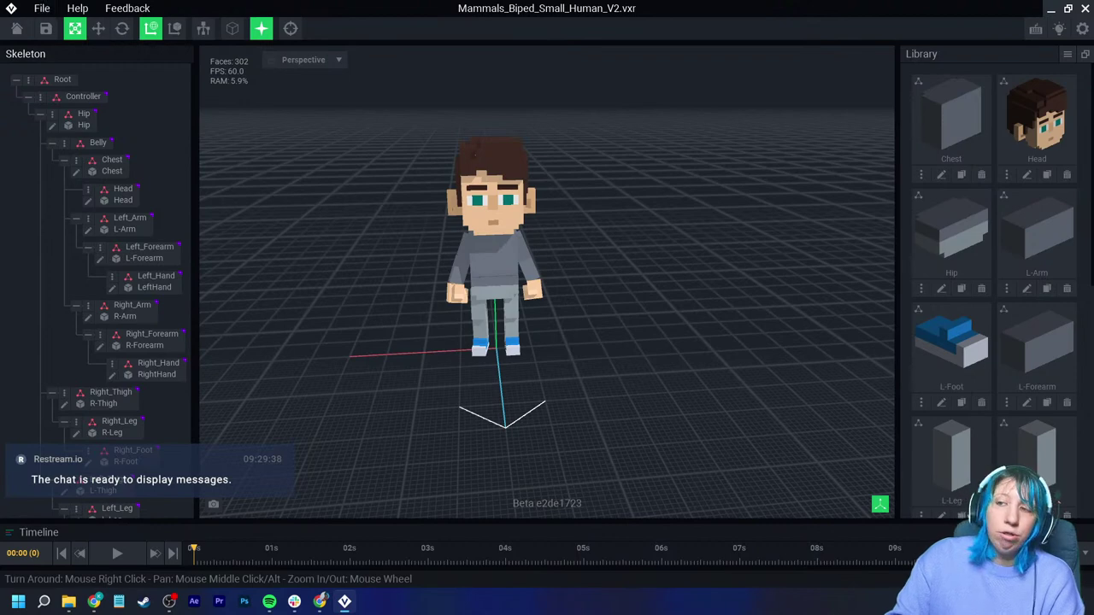
Step: Save and close the small human template, and create a new Animator asset named "small unlock" in the Humans folder
left_click(17, 28)
left_click(426, 218)
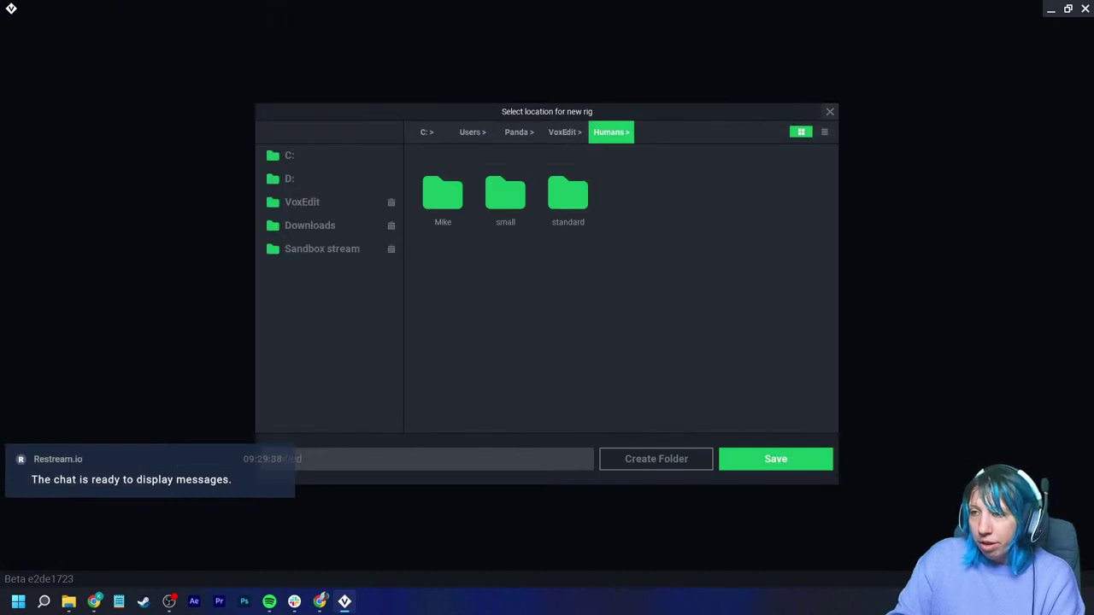
type("small unlock")
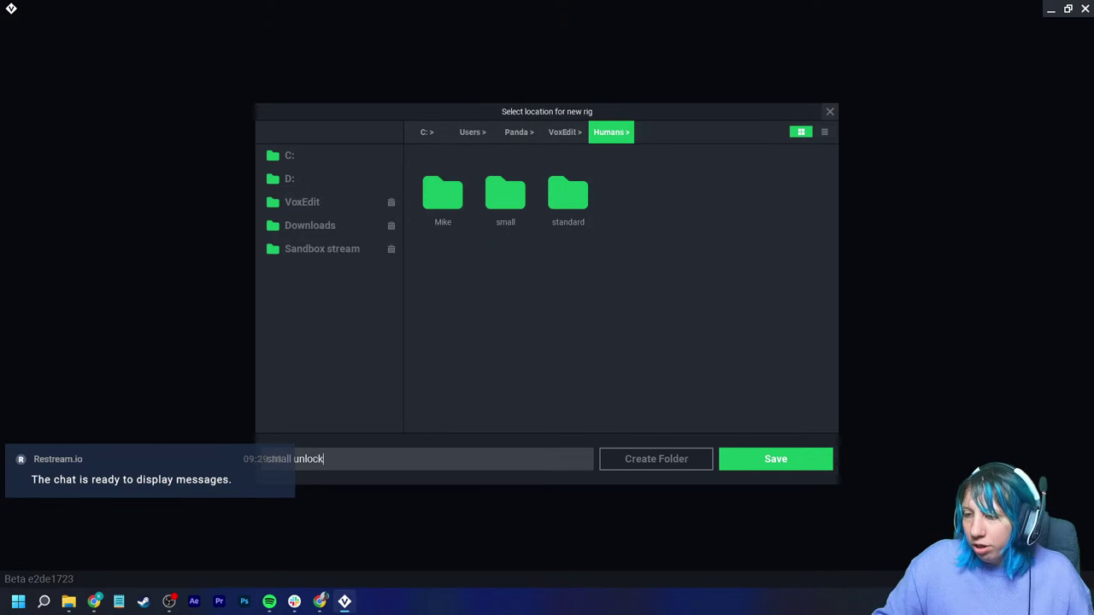
key("Return")
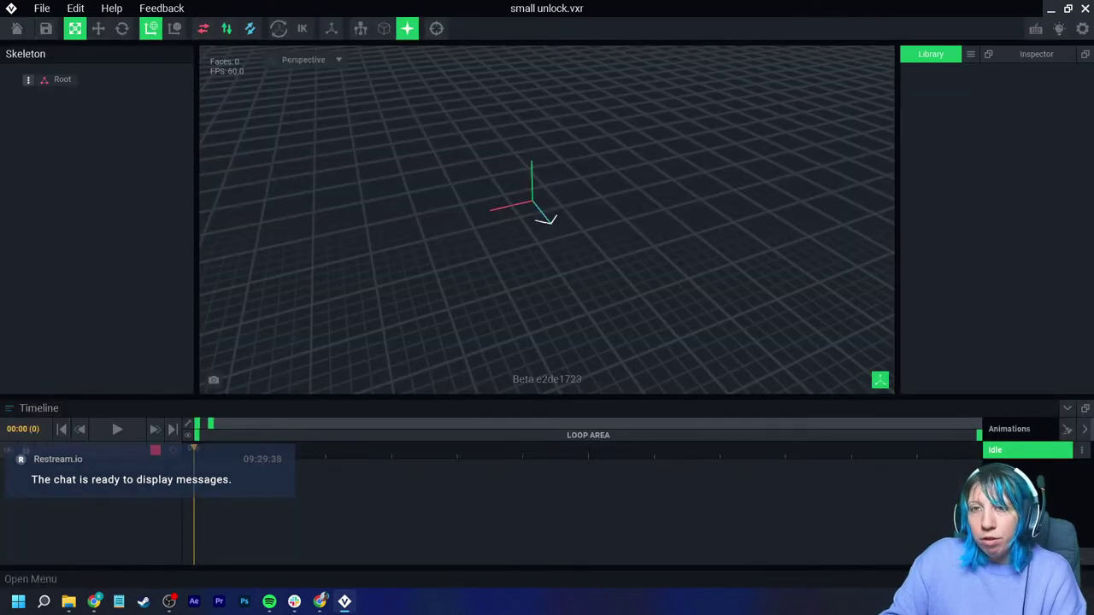
Step: Import the saved small human template's hierarchy under the Root node
left_click(28, 80)
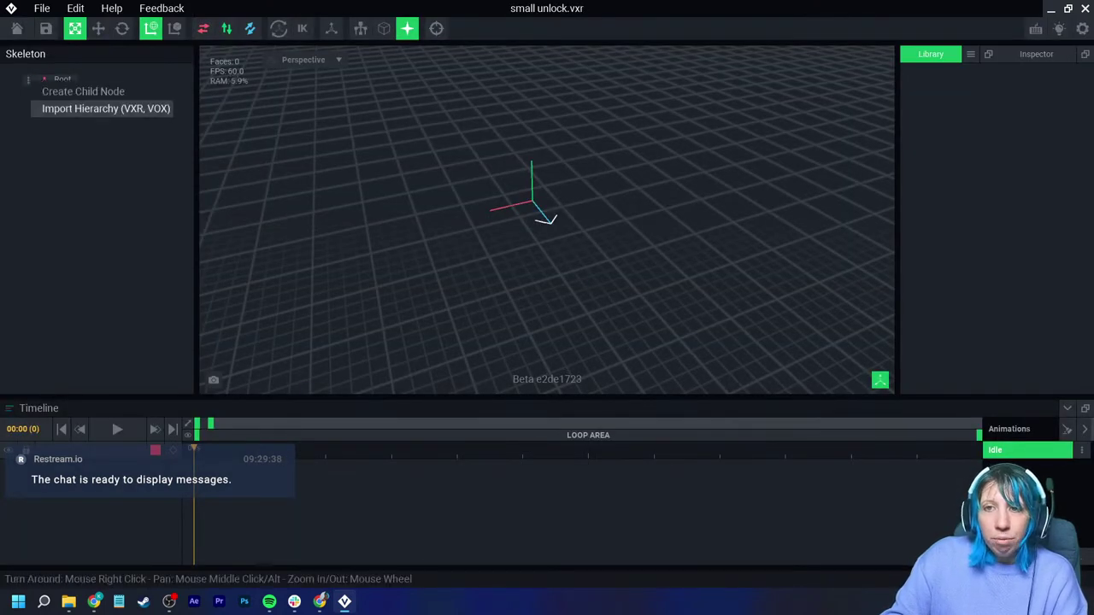
left_click(106, 108)
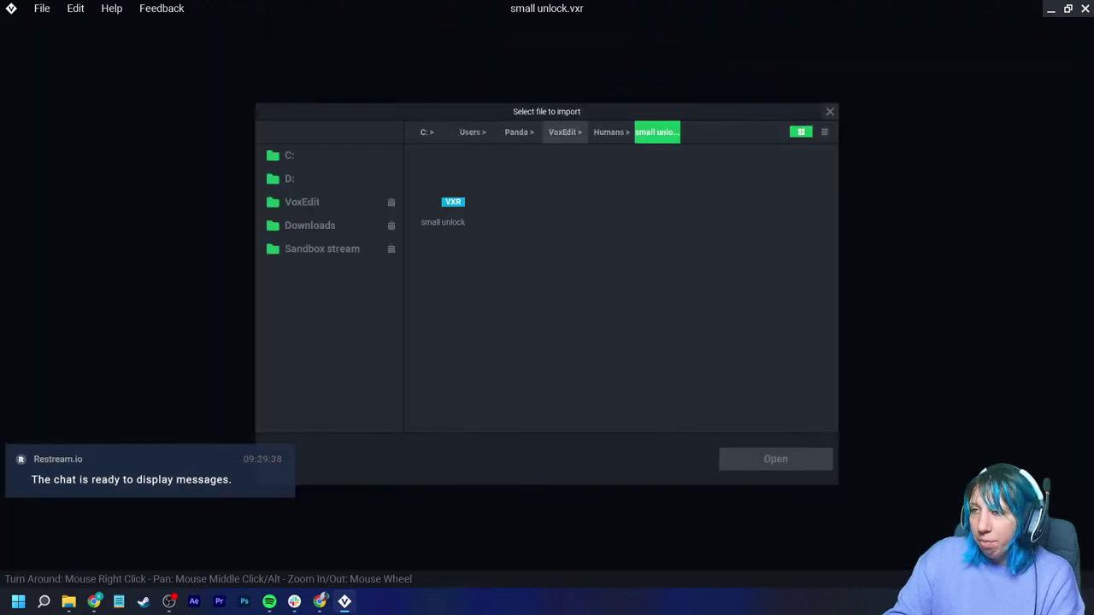
double_click(505, 190)
left_click(443, 190)
left_click(775, 459)
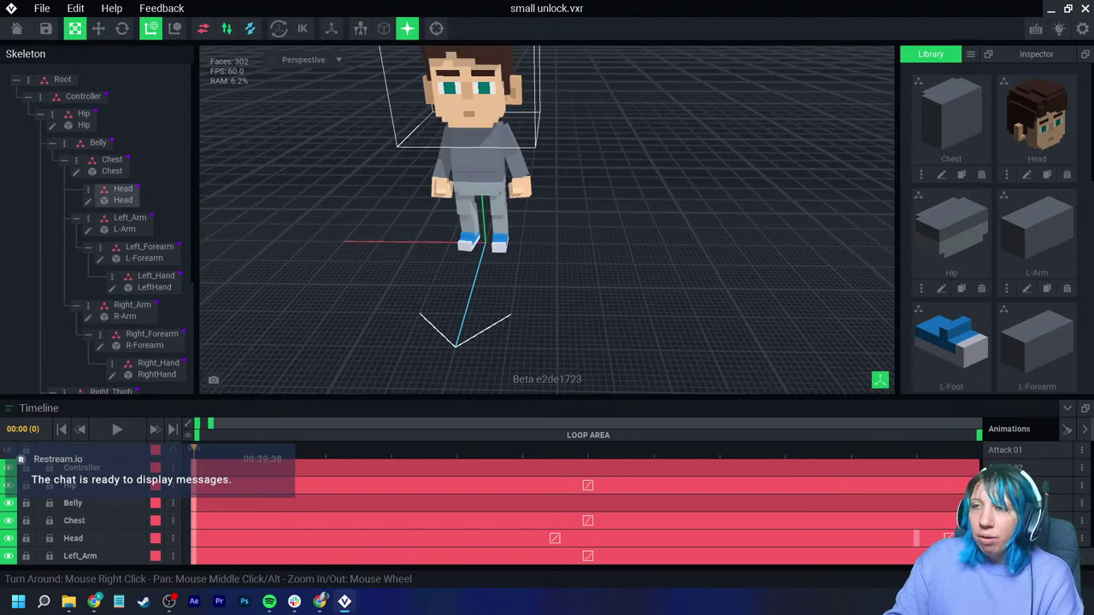
Step: Select the Head node, show the commands available for it, and view the whole character from the front
left_click(120, 189)
right_click(89, 192)
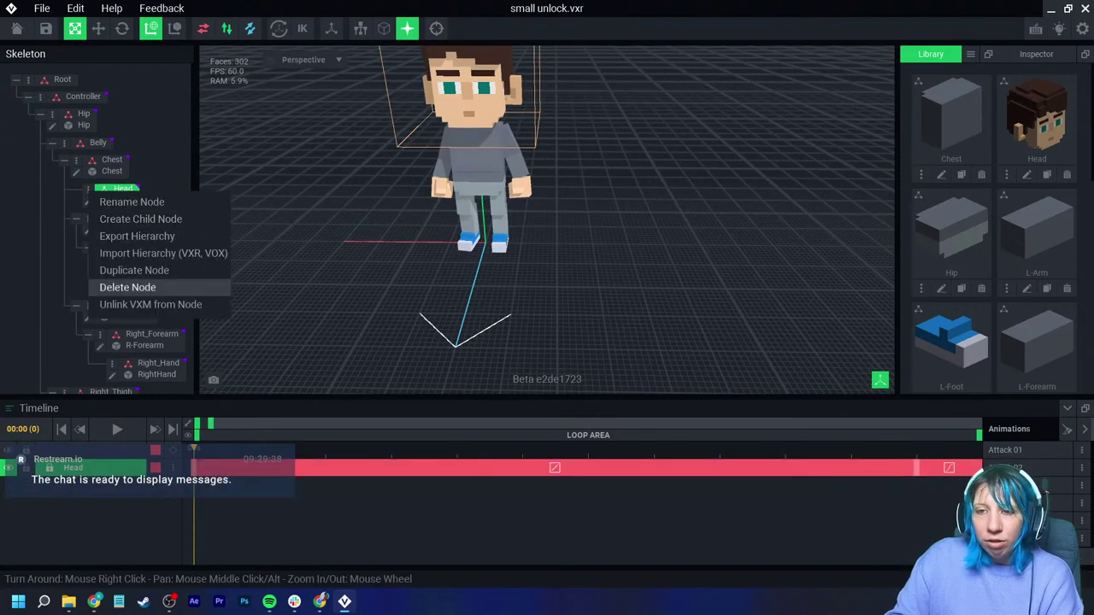
scroll(547, 220, "down", 2)
right_click_drag(547, 220, 576, 217)
middle_click_drag(577, 218, 560, 278)
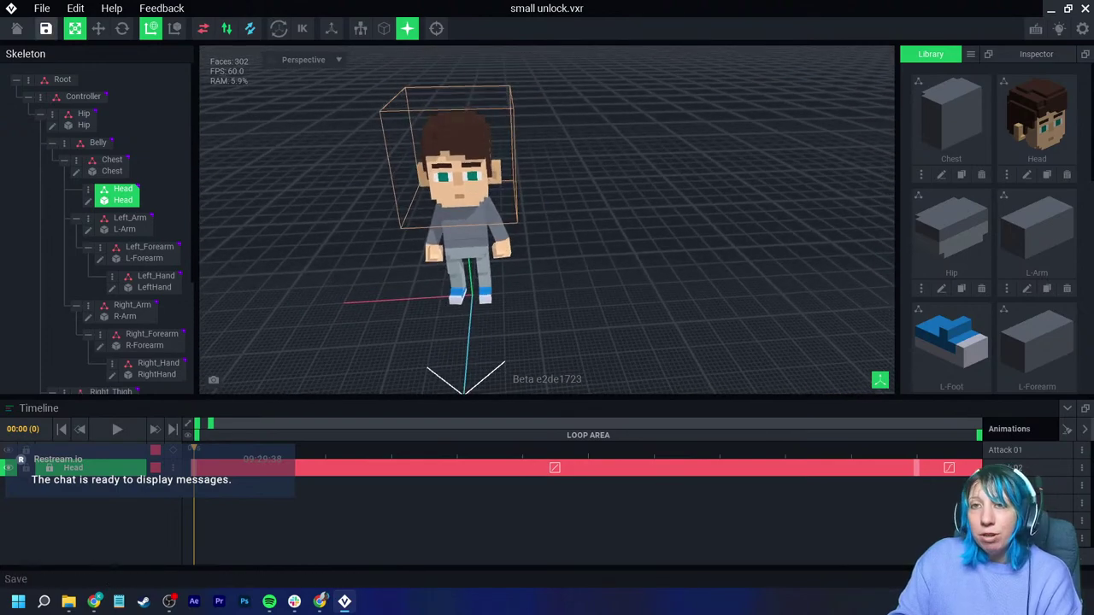
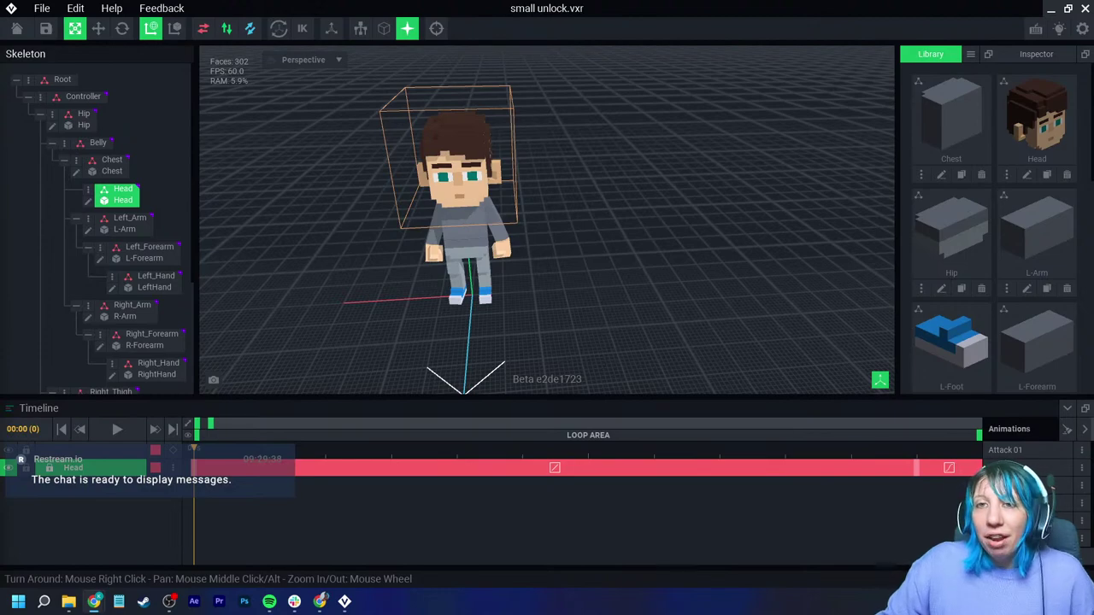
Step: Close small unlock.vxr and show the list of VoxEdit templates
left_click(16, 28)
left_click(428, 218)
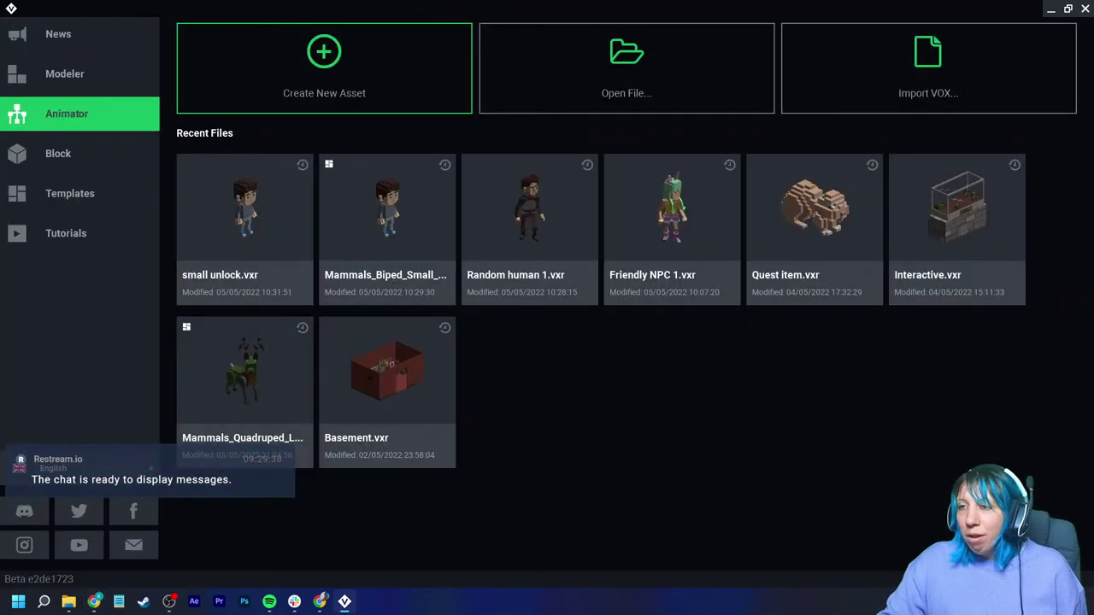
left_click(85, 193)
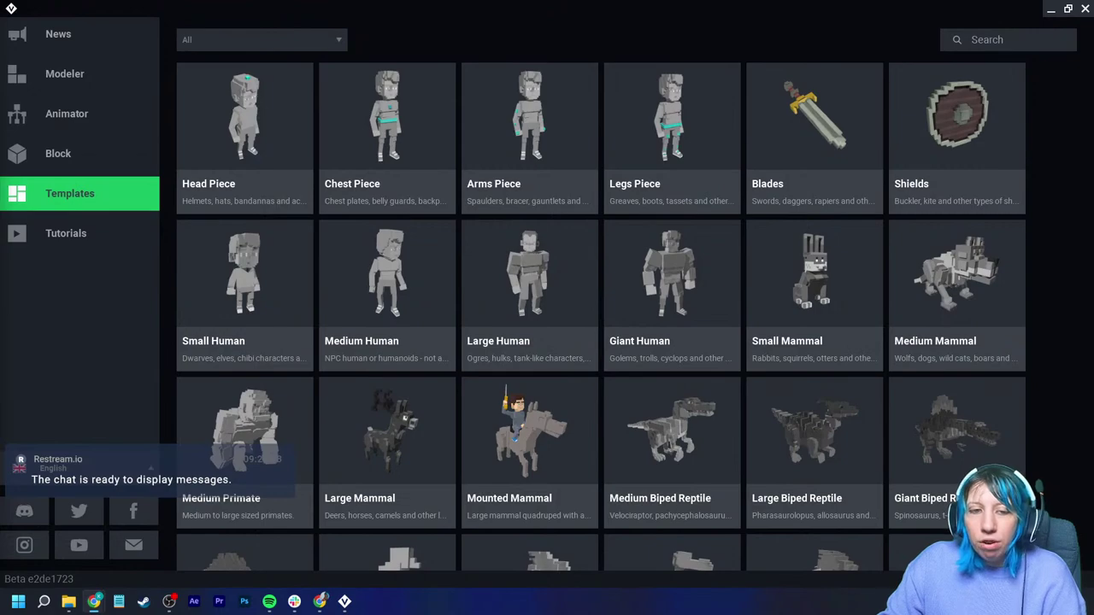
Step: Switch to the browser showing the Easter contest animation tweet and collapse the message chat
left_click_drag(0, 171, 235, 1)
scroll(508, 394, "down", 1)
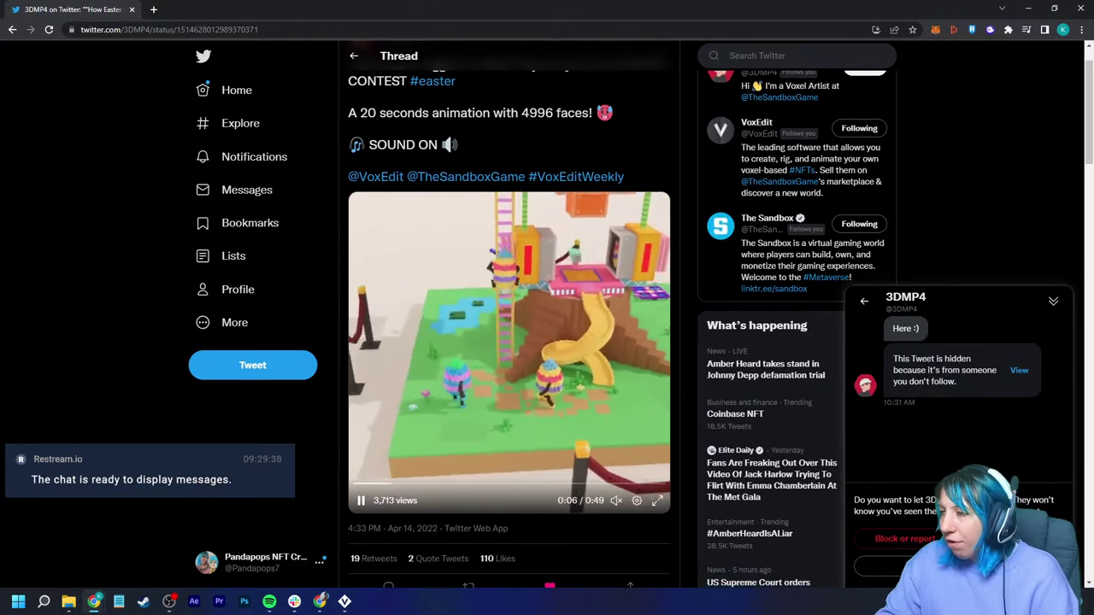
left_click(863, 301)
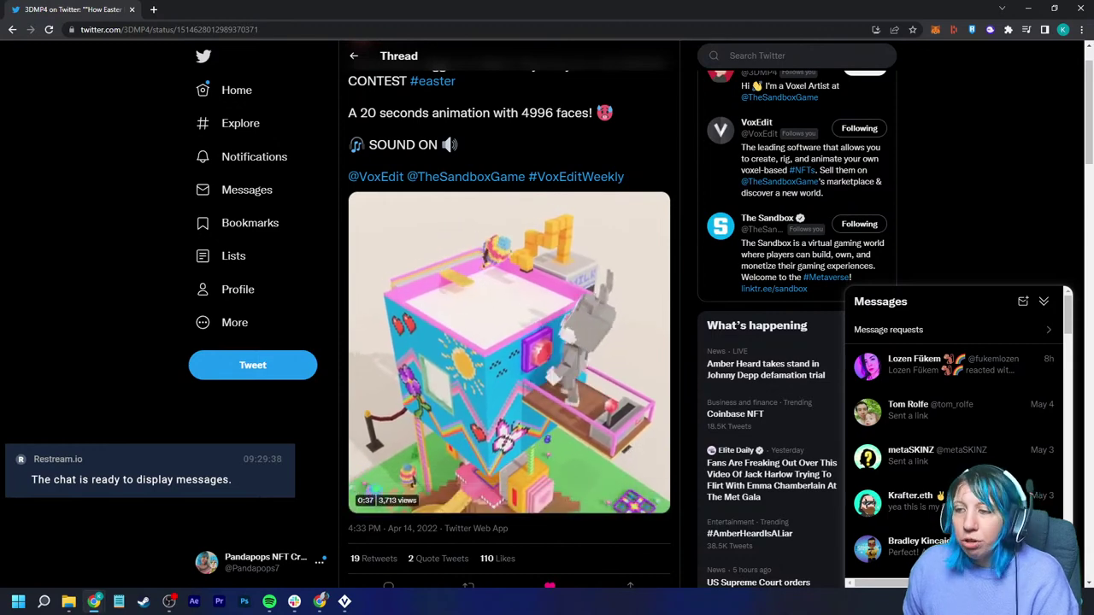
left_click(1044, 301)
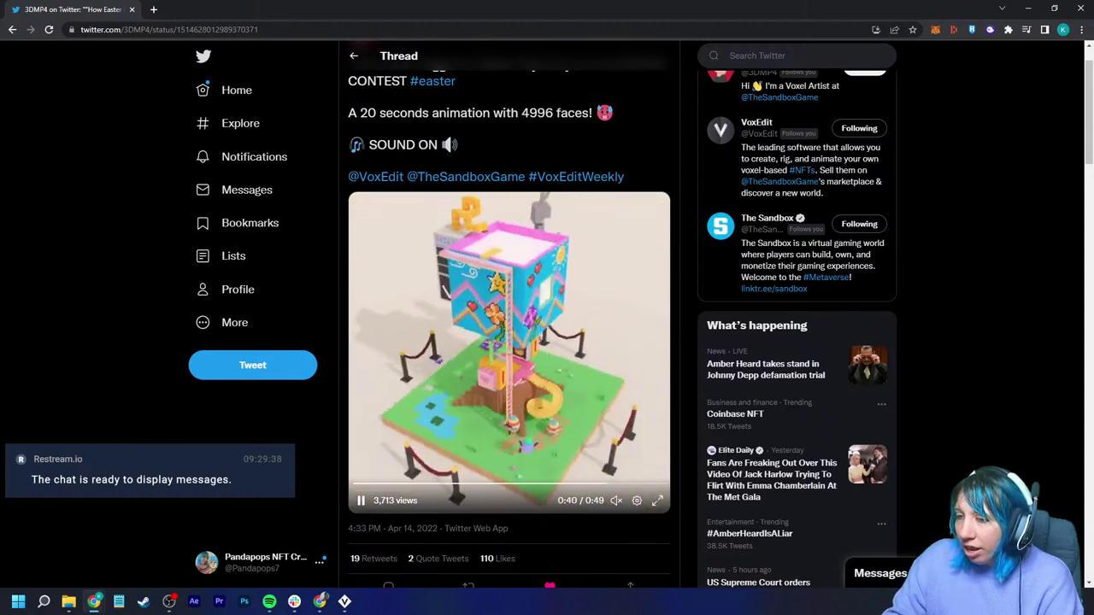
Step: Pause the Easter animation video, examine it at 0:16 and 0:21, and return to VoxEdit
key("space")
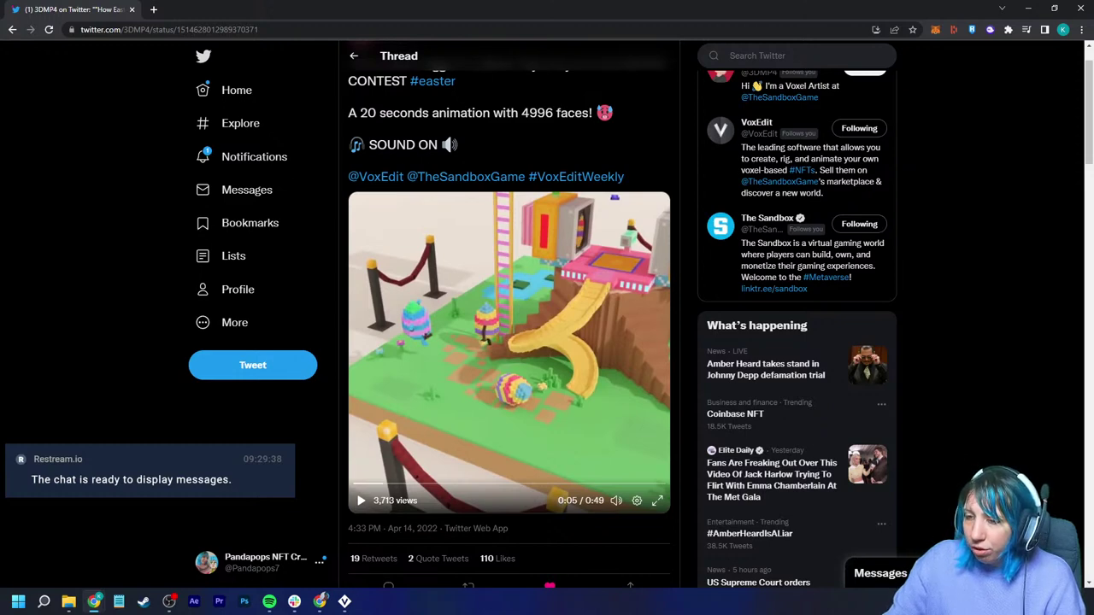
left_click_drag(385, 484, 459, 483)
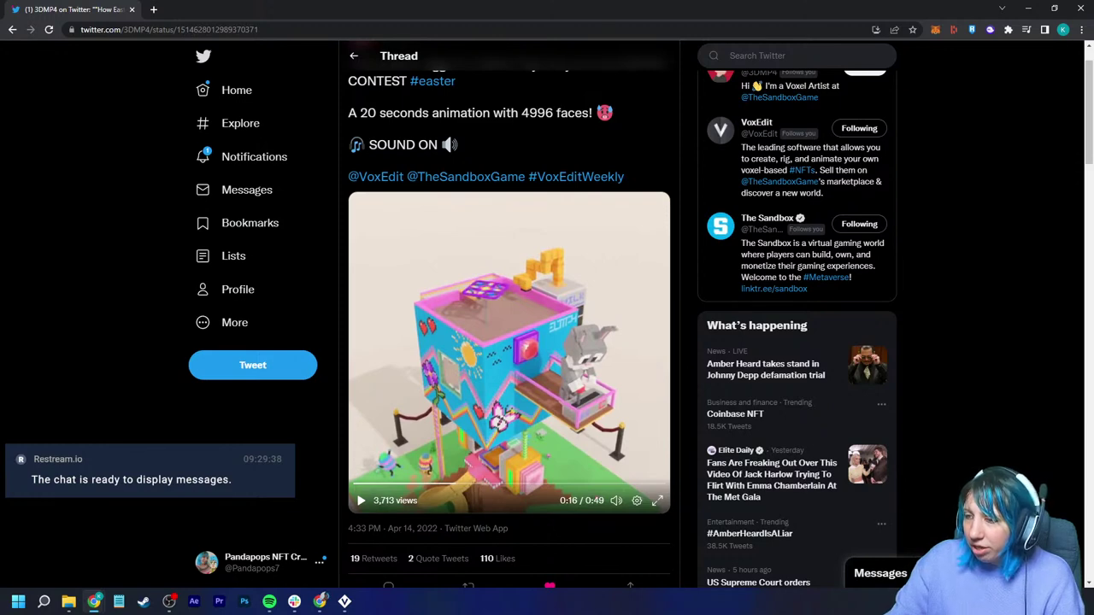
left_click_drag(457, 483, 489, 484)
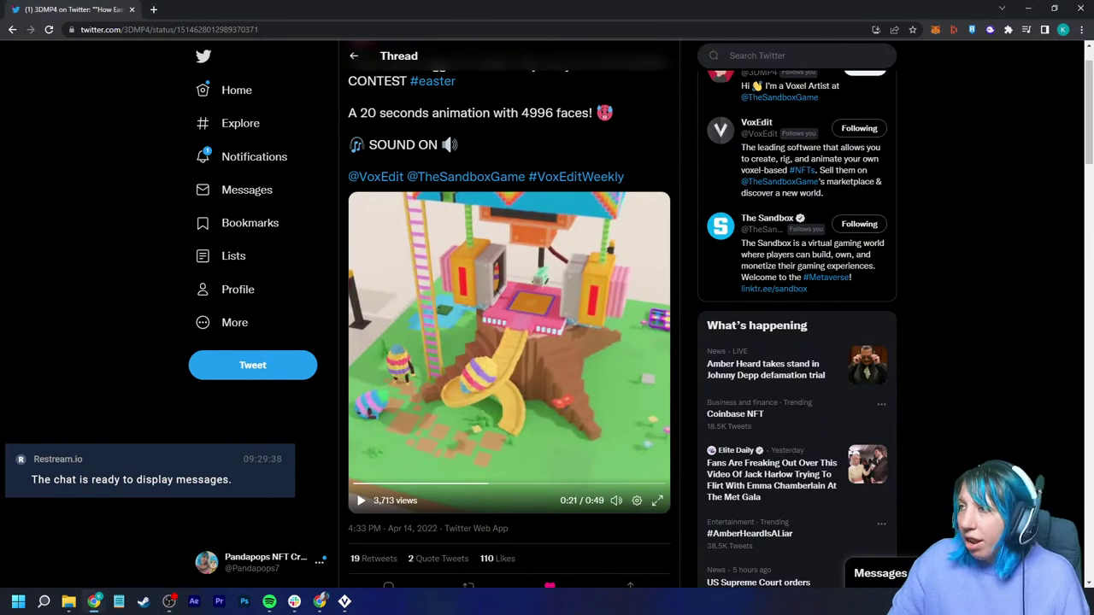
left_click(1028, 8)
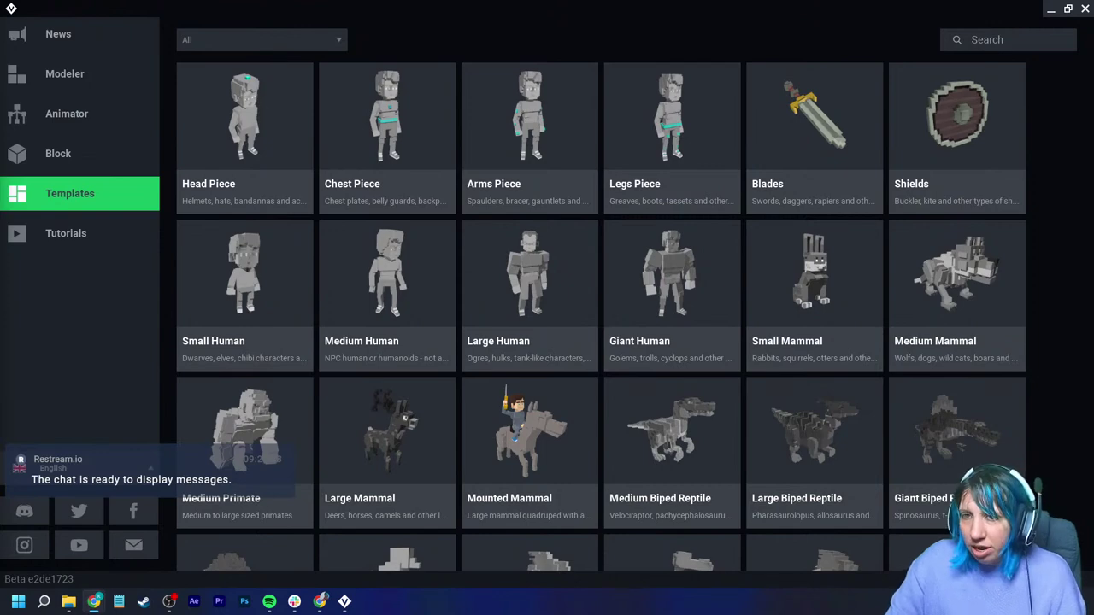
Step: Create a new Animator asset named "balooon" in the VoxEdit delete folder
left_click(80, 114)
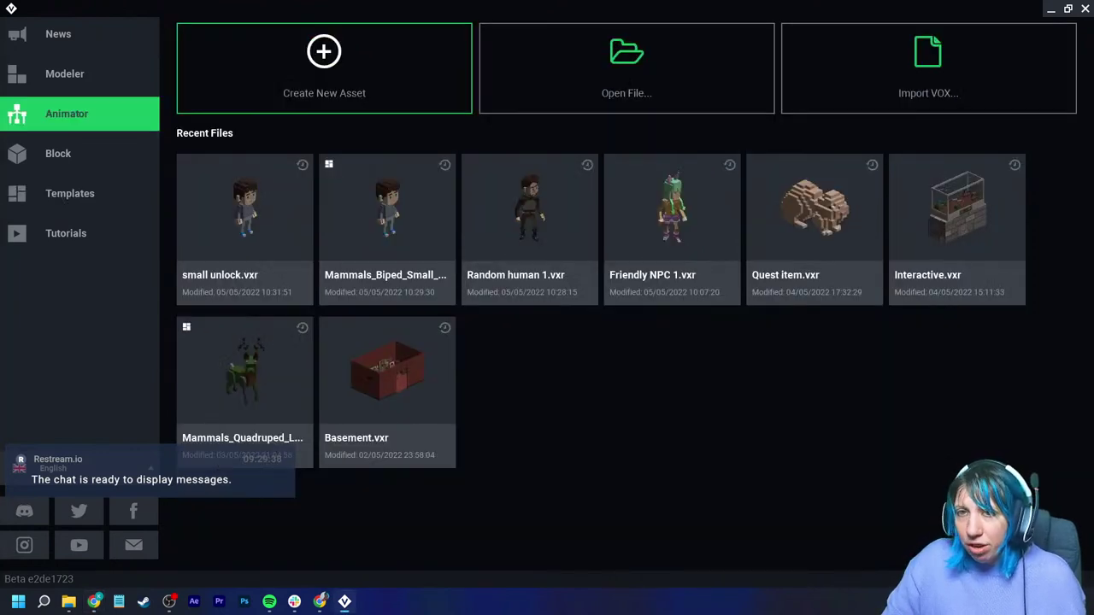
left_click(324, 69)
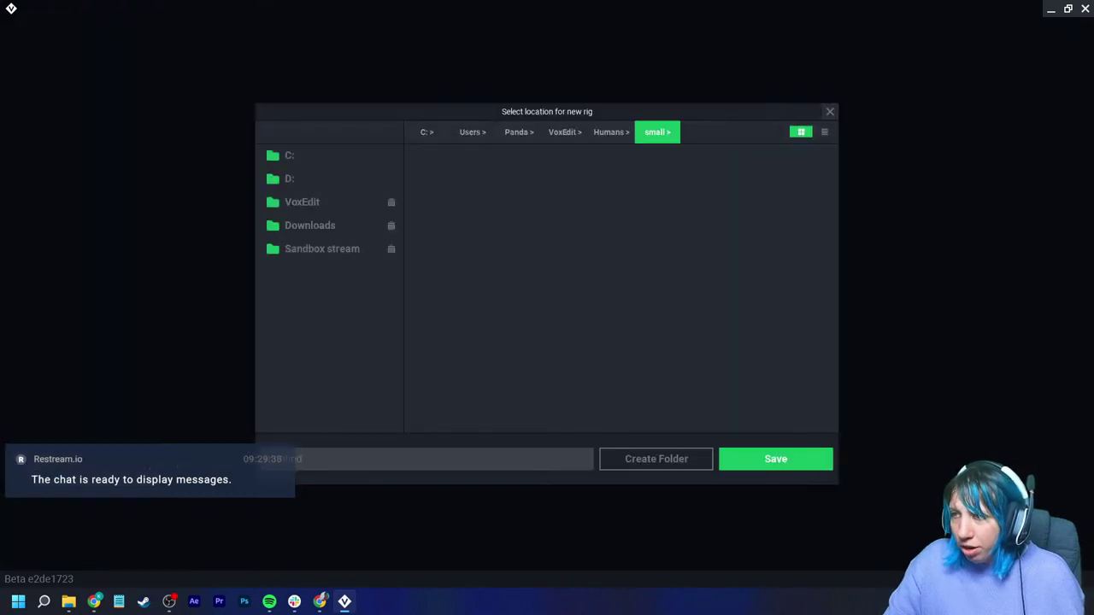
left_click(302, 202)
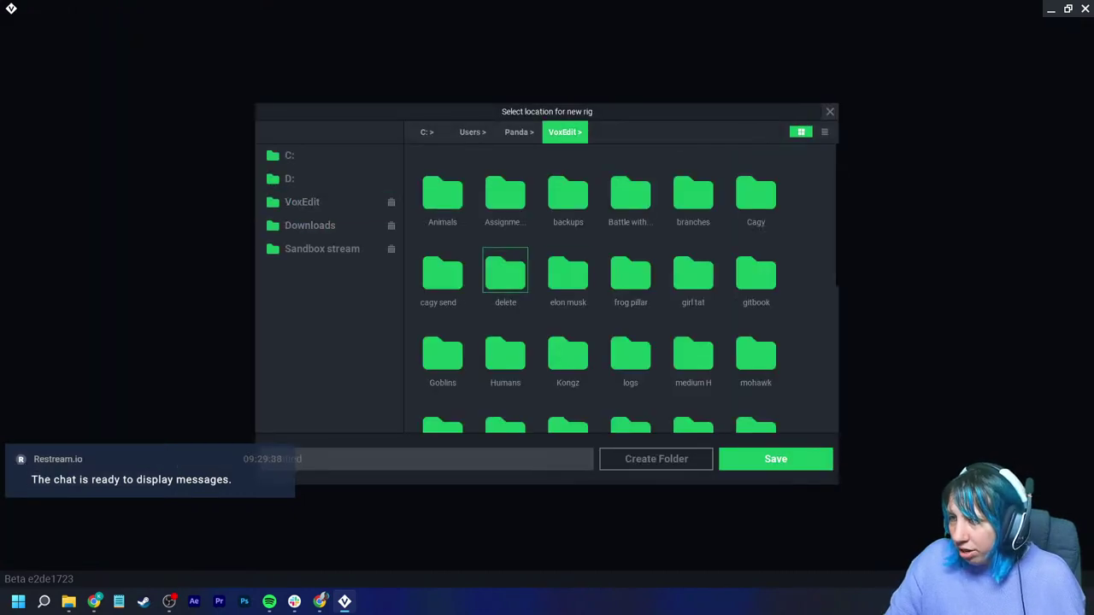
double_click(505, 275)
type("balloon")
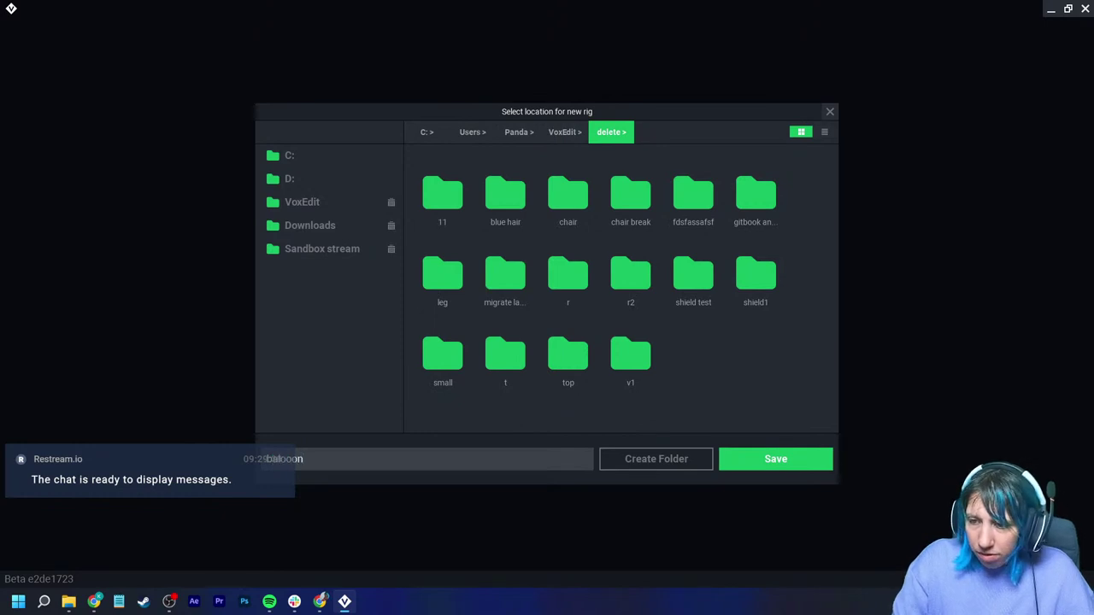
key("Return")
key("Return")
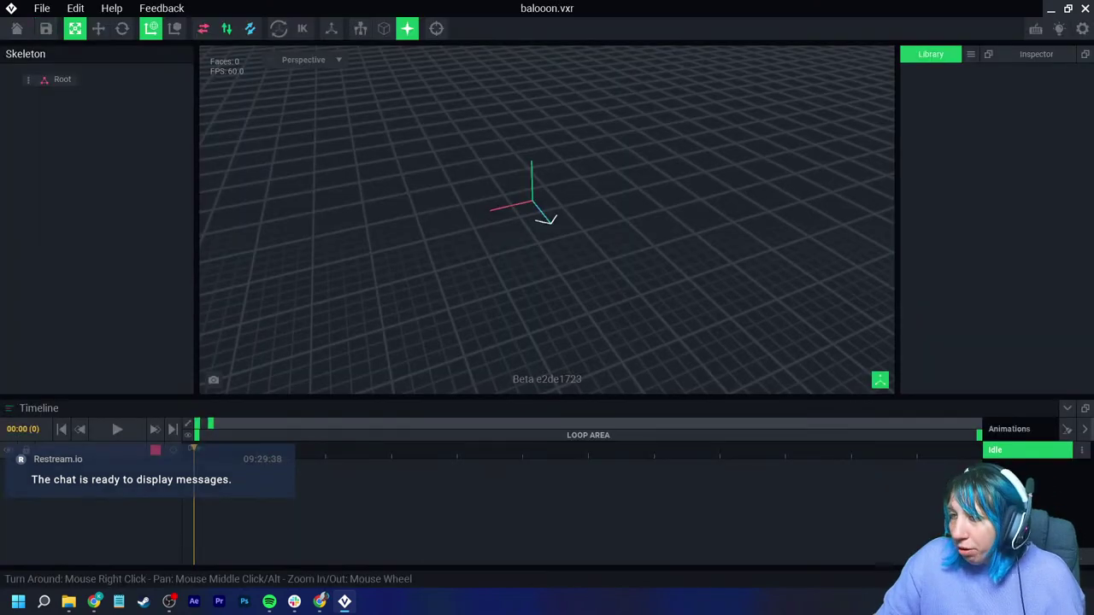
Step: Create a "control node" under Root and a child node named "Basket" under it
left_click(29, 79)
left_click(85, 85)
type("control node")
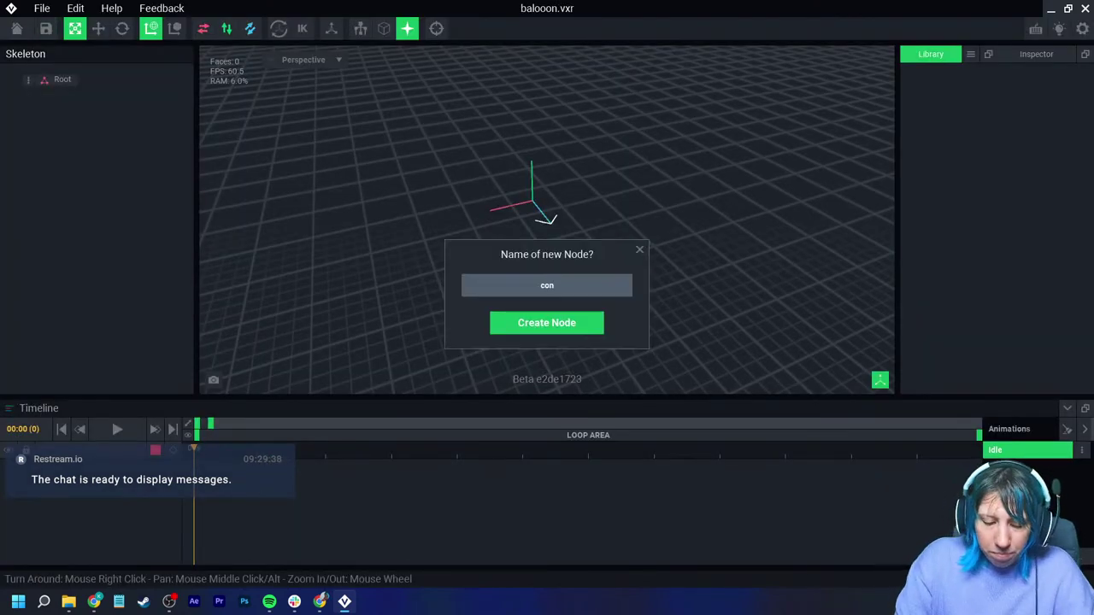
key("Return")
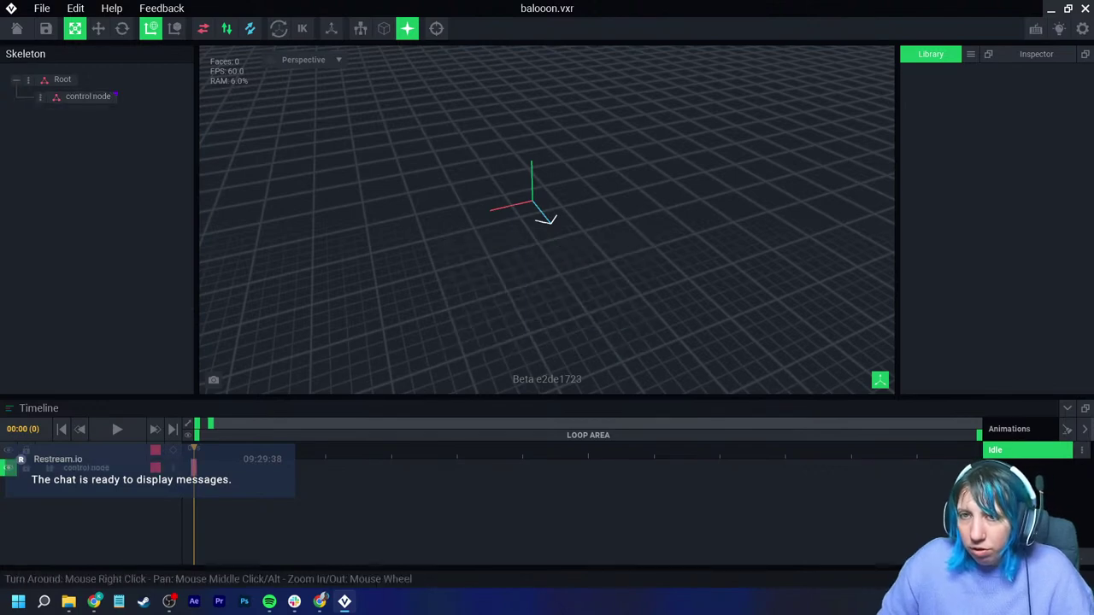
left_click(39, 97)
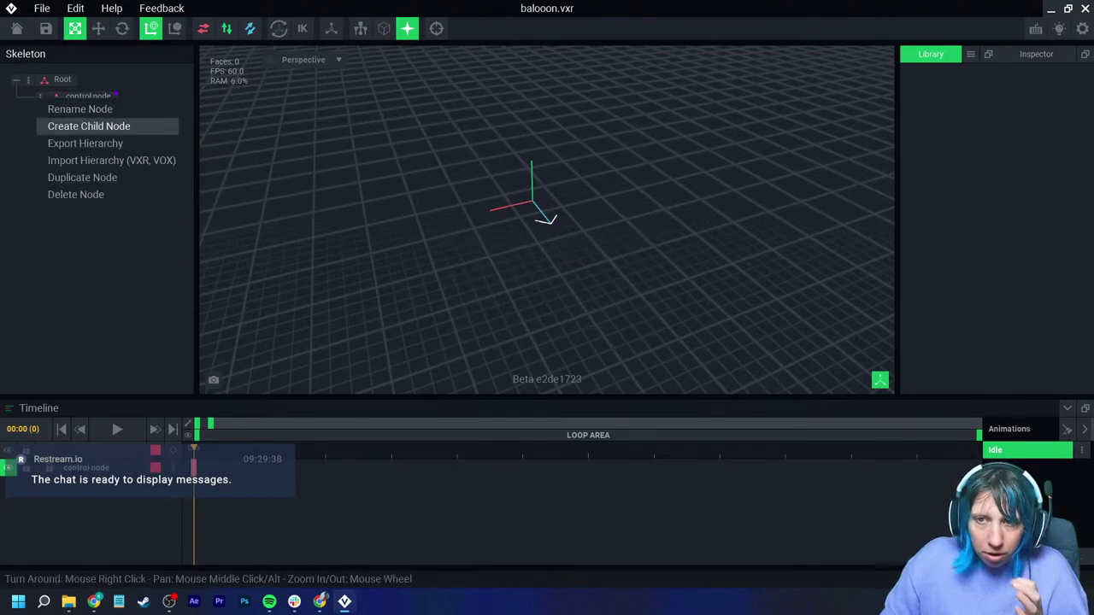
left_click(89, 126)
type("Basket")
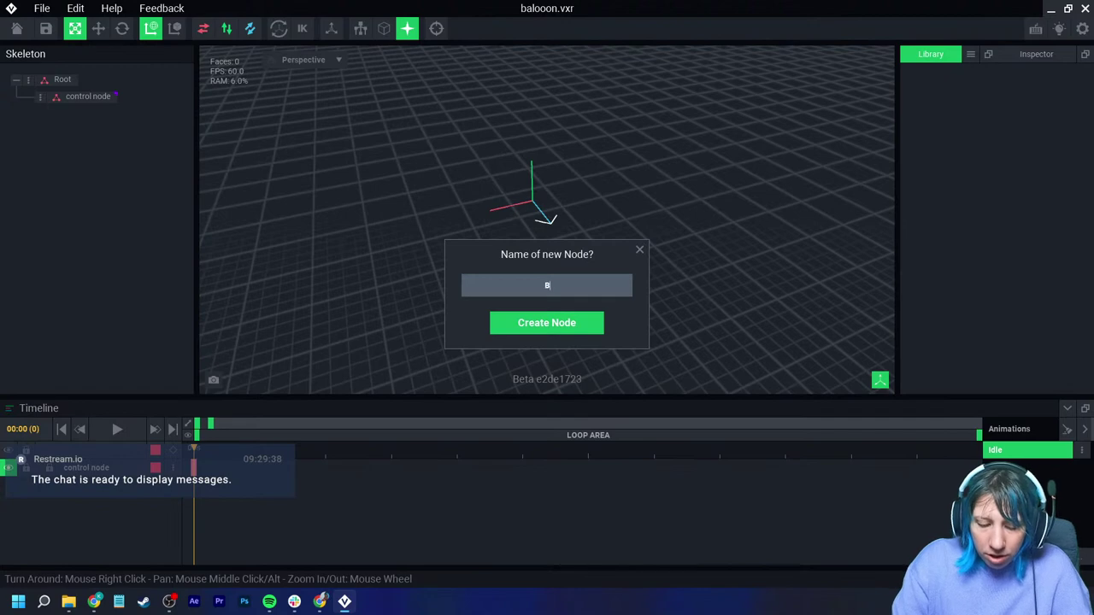
key("Return")
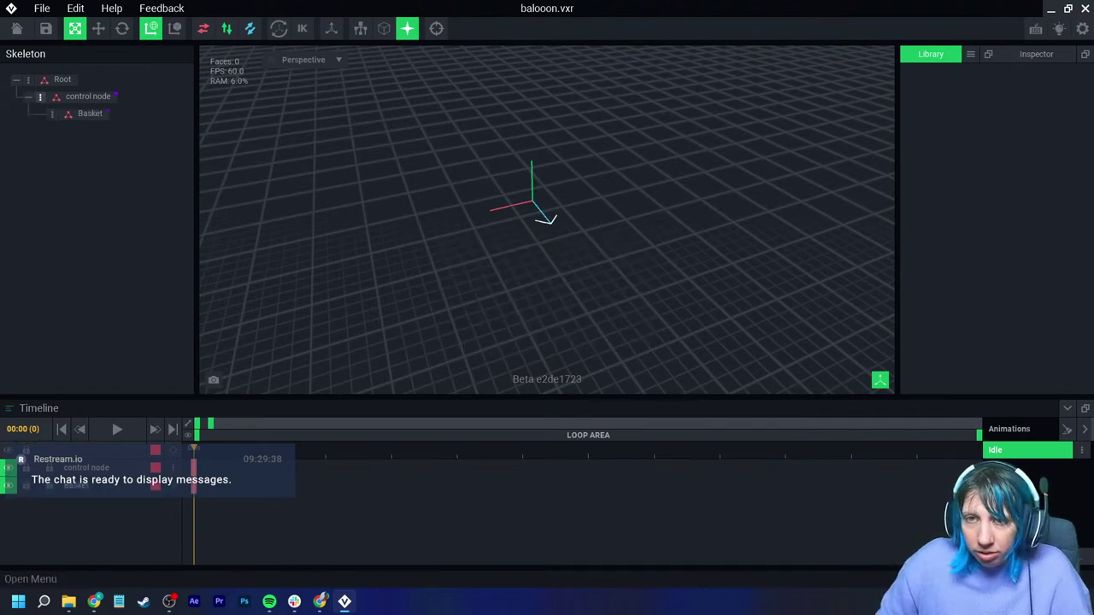
Step: Create a "Balloon" node under the control node and nest the Basket node inside it
left_click(39, 97)
left_click(88, 125)
type("Balloon")
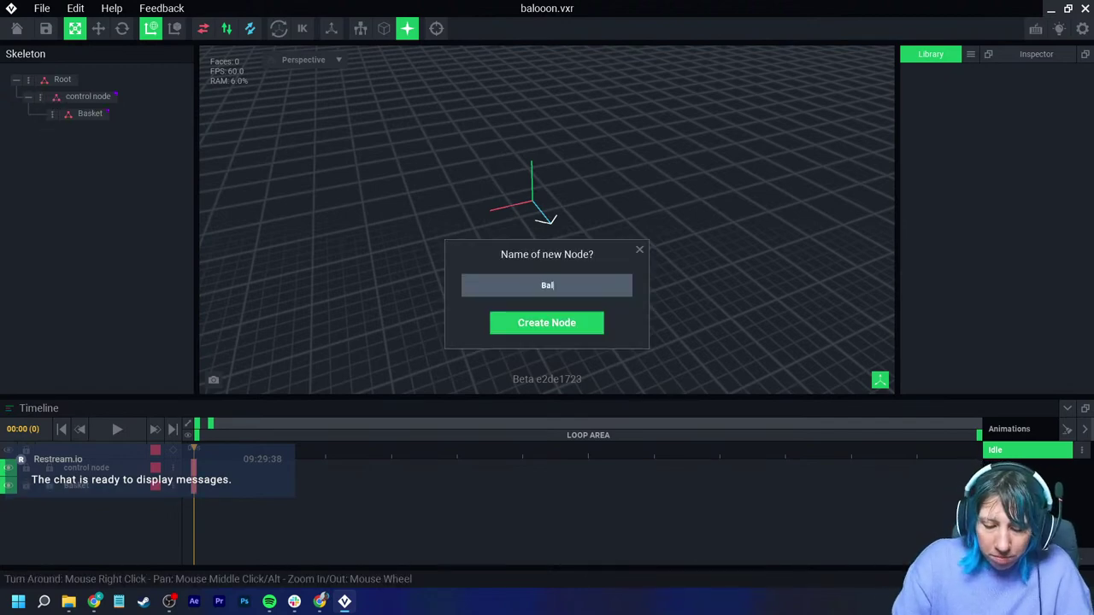
key("Return")
left_click_drag(90, 114, 90, 130)
Step: Create a new model named "balloon" in the asset library
left_click(970, 53)
left_click(996, 64)
type("bal")
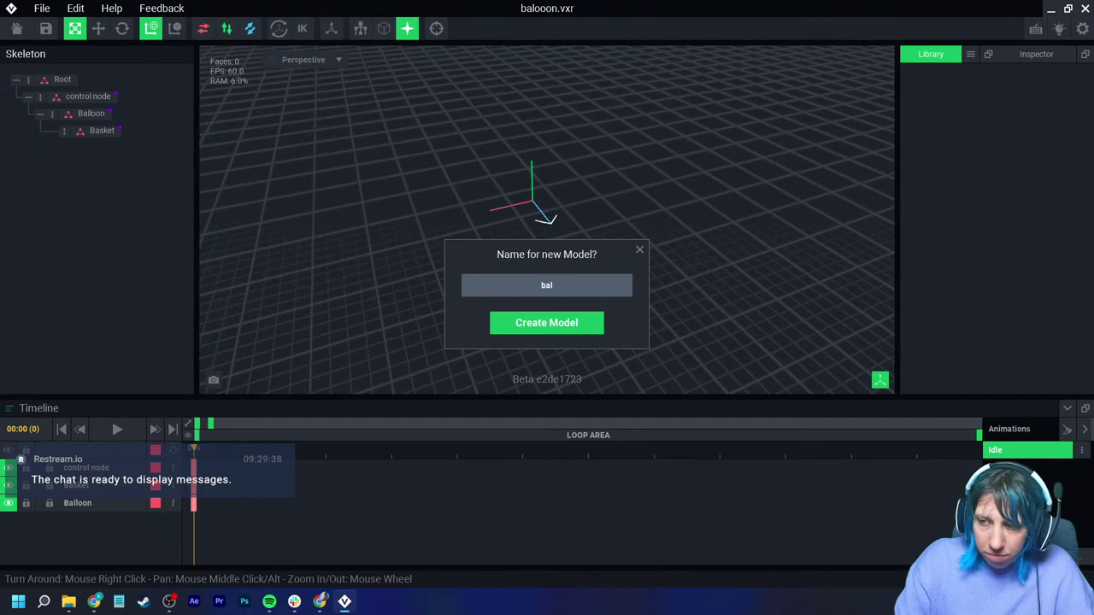
type("loon")
key("Return")
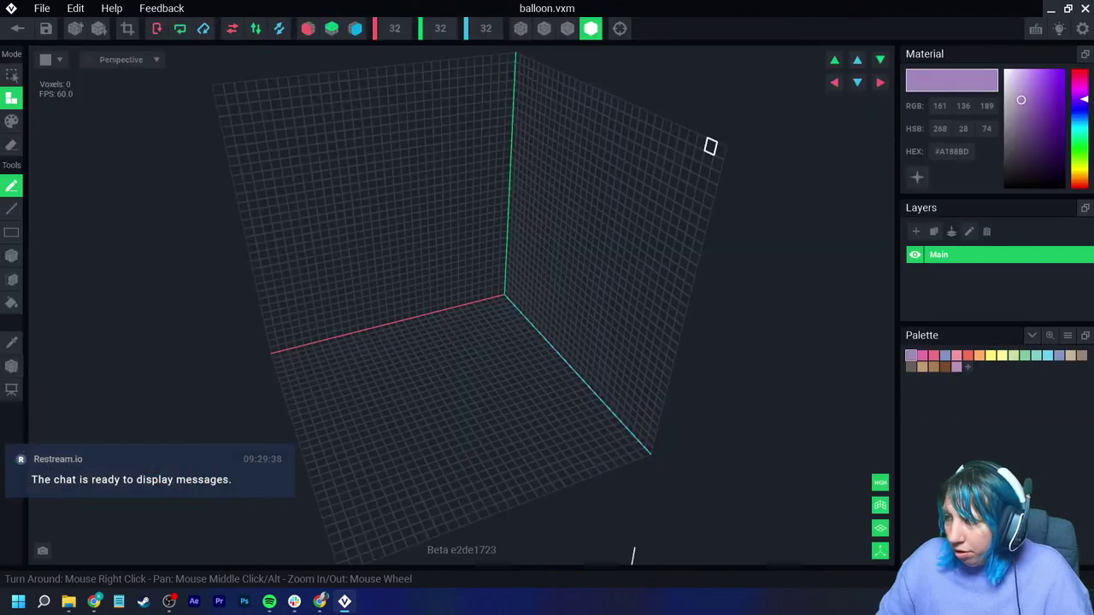
Step: Set the balloon model's volume to 64 voxels in X, 96 in Y and 64 in Z
right_click_drag(396, 162, 376, 146)
left_click(394, 28)
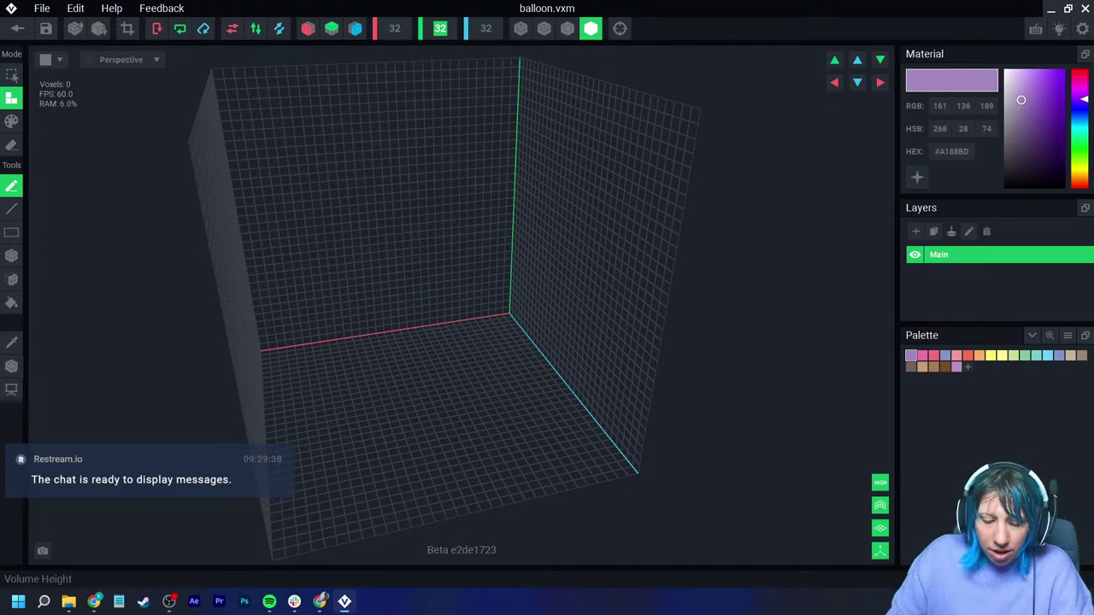
left_click(440, 29)
key("BackSpace")
key("BackSpace")
type("96")
key("Return")
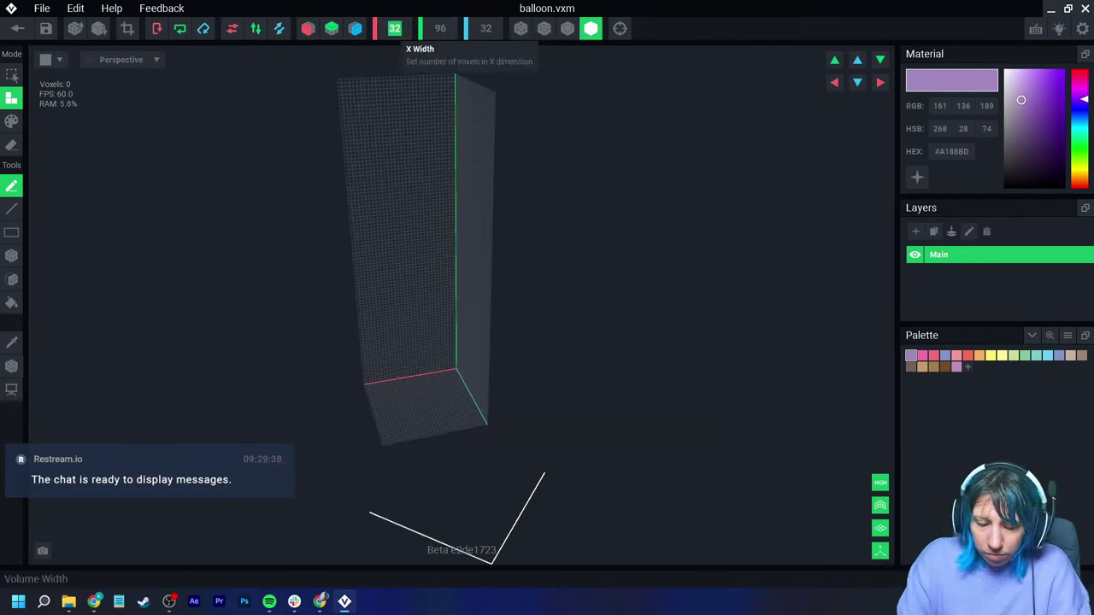
type("64")
key("Return")
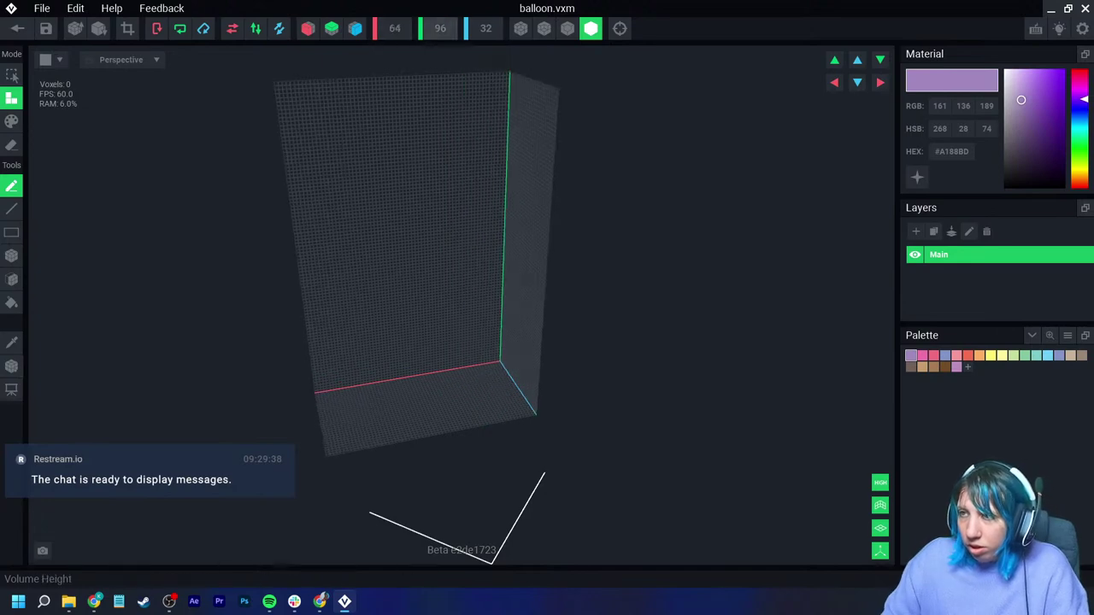
type("64")
key("Return")
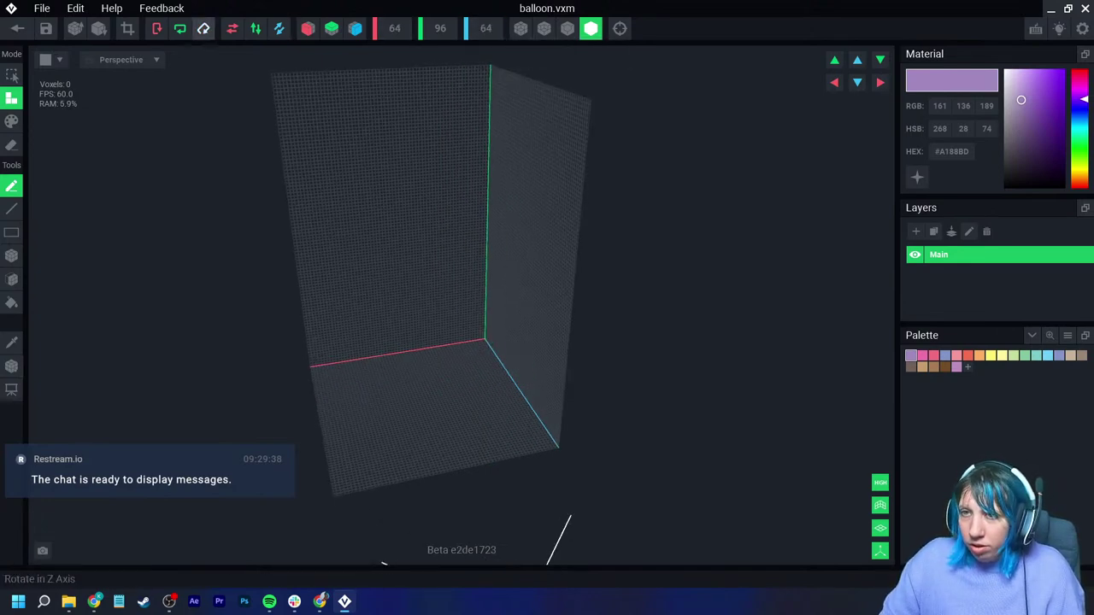
Step: Turn on symmetry in the X and Z axes for the balloon model
left_click(308, 28)
left_click(331, 28)
left_click(355, 28)
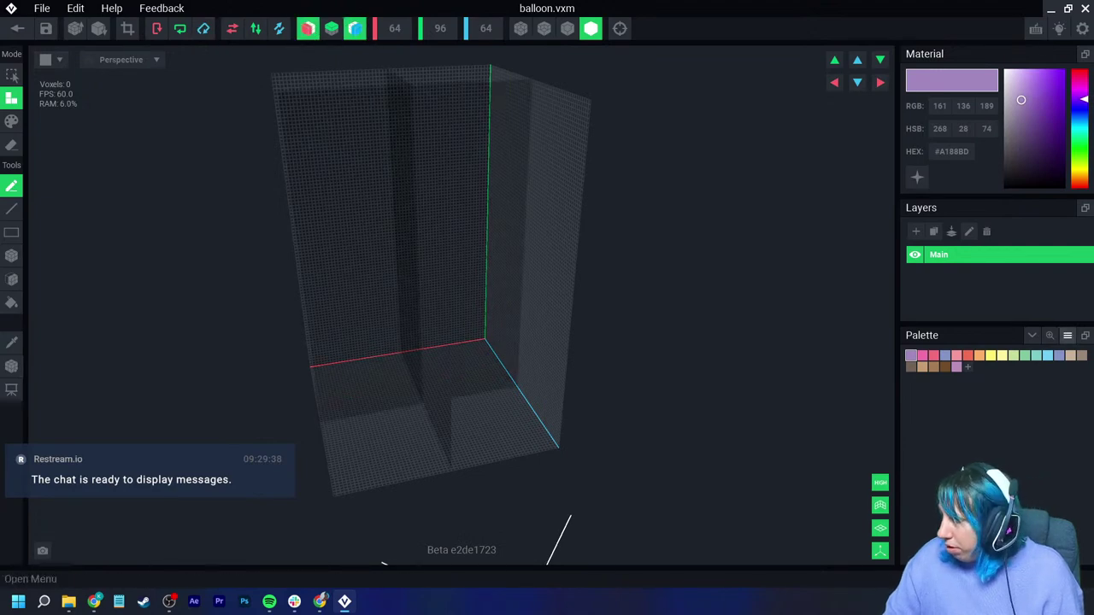
Step: Load a custom colour palette PNG from the VE_PAL folder in Downloads into the balloon model
left_click(1066, 335)
left_click(1044, 366)
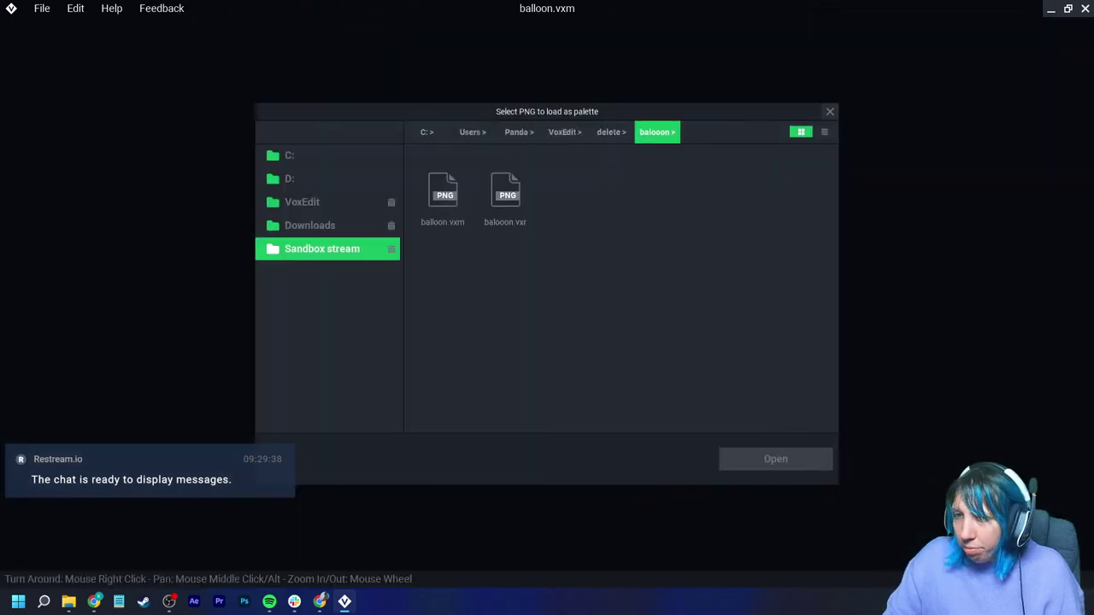
left_click(310, 224)
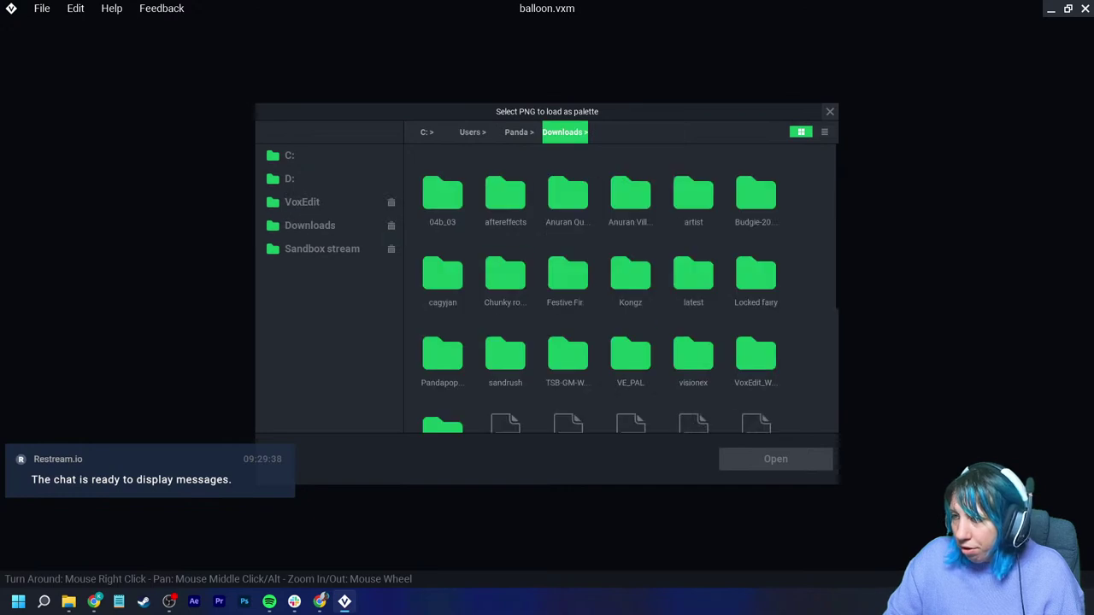
double_click(630, 354)
double_click(442, 273)
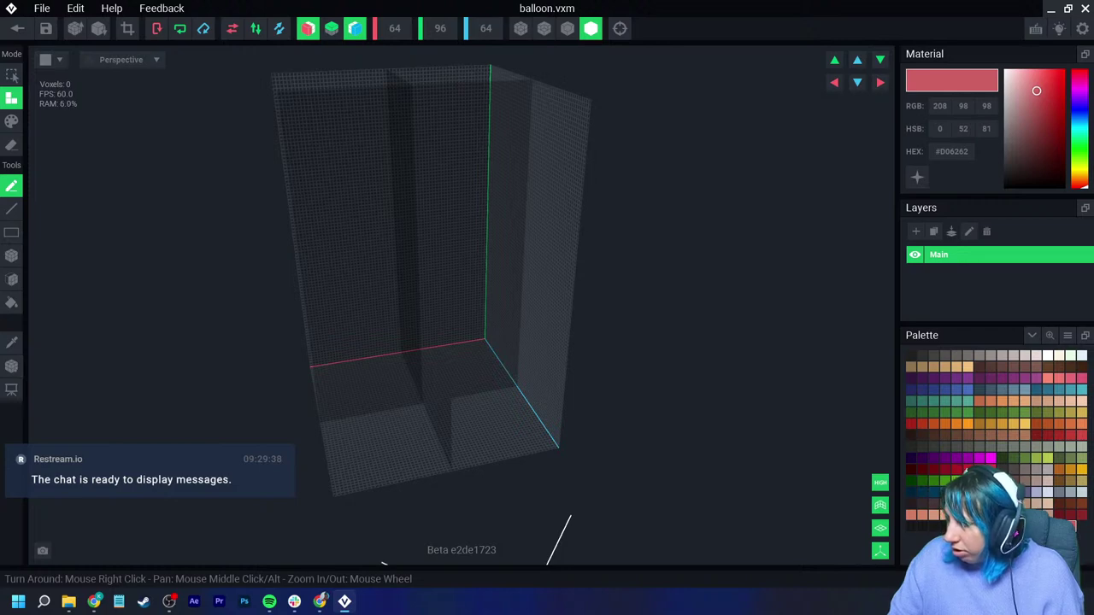
Step: Draw a centred slab on the floor of the balloon volume in warm grey #BEB4AF and raise its top face
scroll(359, 427, "up", 5)
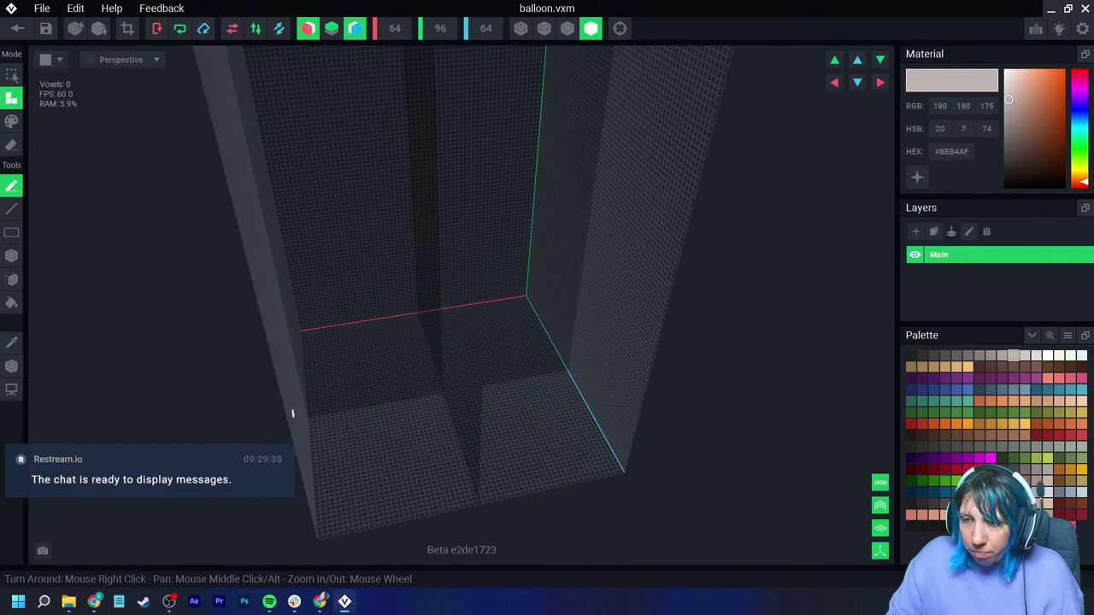
key("b")
left_click_drag(441, 397, 362, 479)
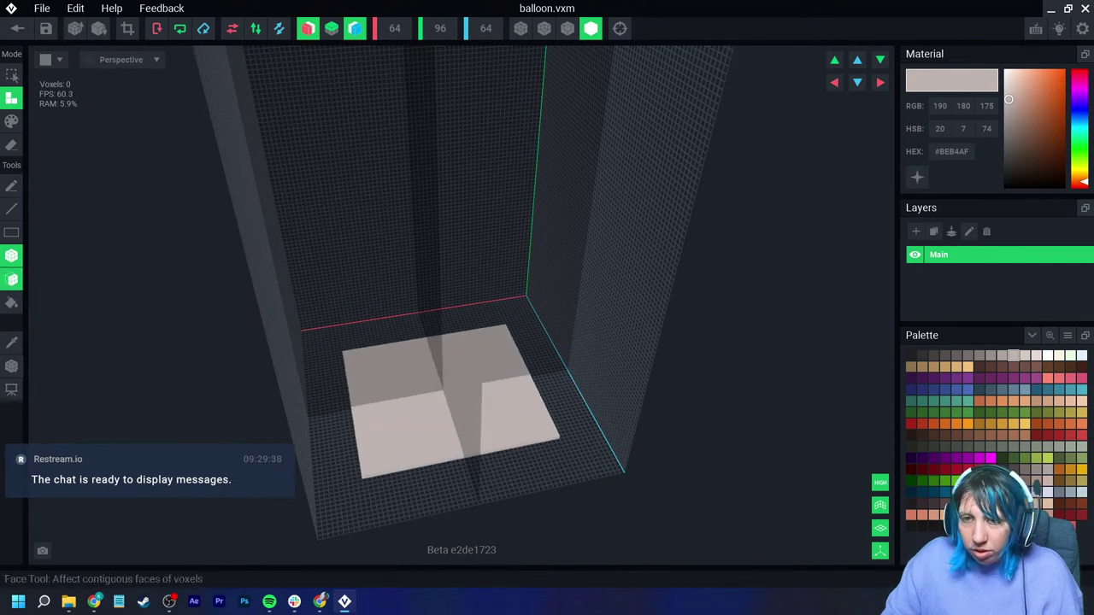
left_click(11, 279)
left_click_drag(410, 387, 417, 299)
Step: Fill the balloon model's entire volume with solid #BEB4AF voxels
left_click(11, 302)
left_click(328, 407)
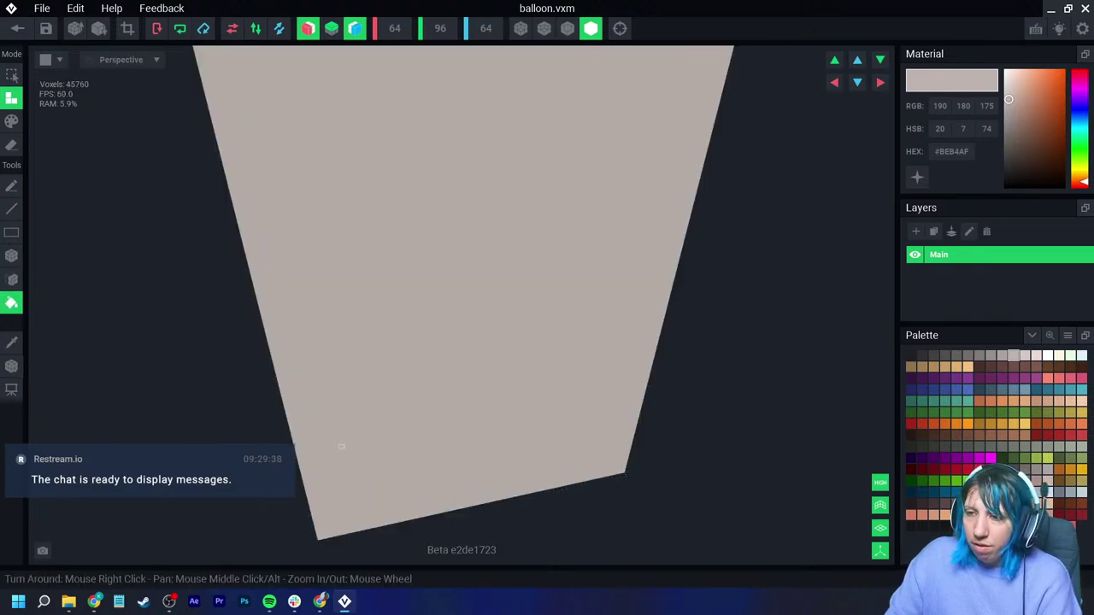
scroll(356, 378, "down", 3)
scroll(356, 378, "down", 2)
right_click_drag(355, 378, 356, 364)
scroll(355, 365, "up", 3)
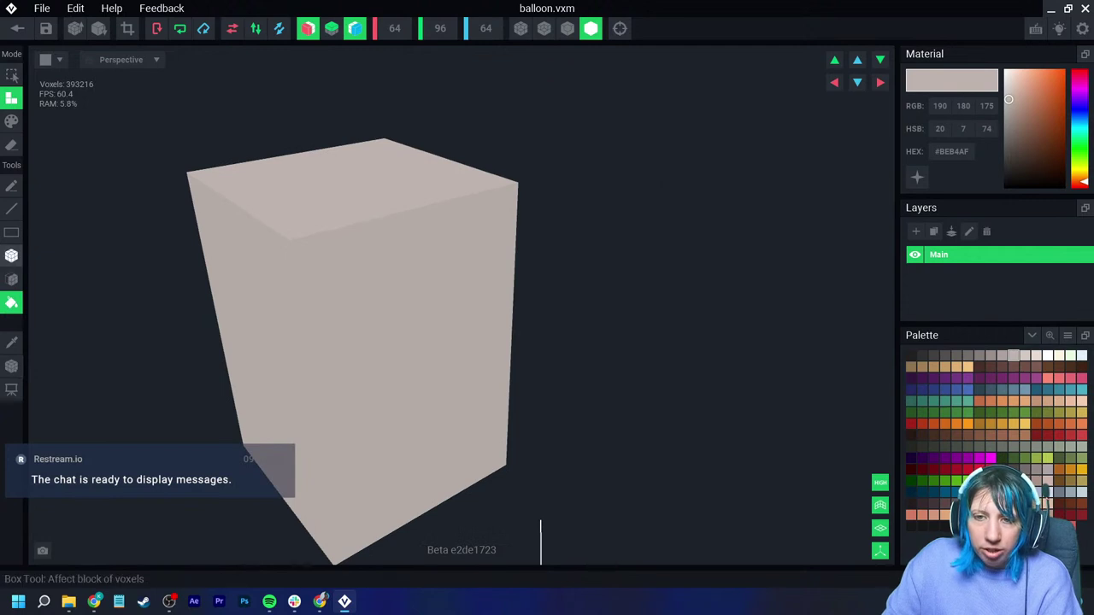
Step: Erase a shallow strip along two opposite edges of the block's top face and show the voxel shape with outlines
left_click(11, 255)
left_click(12, 145)
mouse_move(158, 274)
right_mouse_down()
mouse_move(232, 237)
mouse_move(262, 212)
mouse_move(253, 211)
right_mouse_up()
scroll(263, 213, "up", 2)
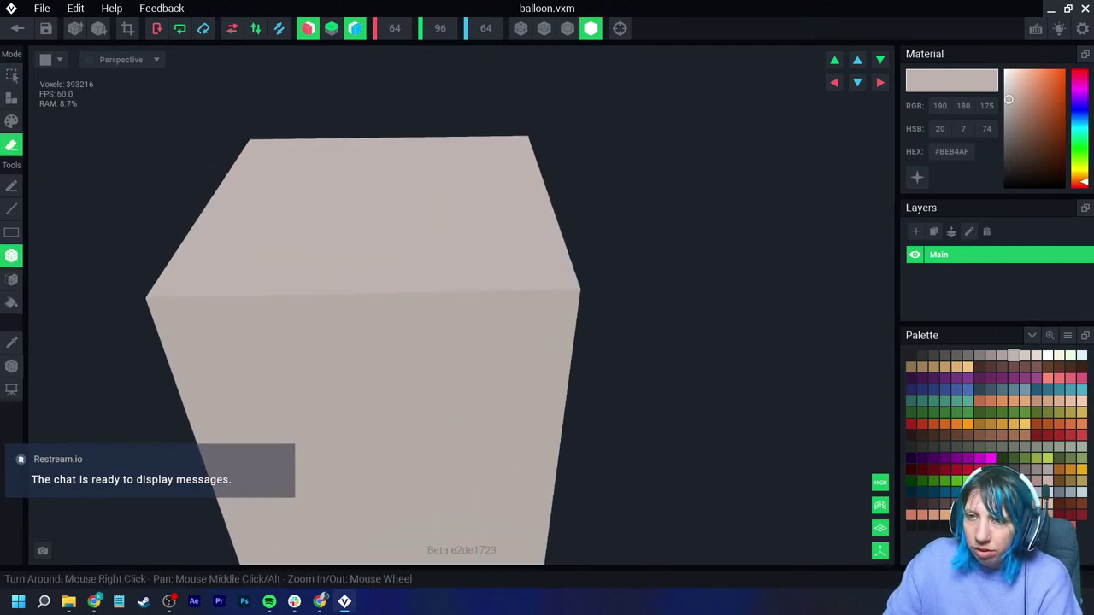
left_click_drag(288, 274, 242, 287)
right_click_drag(242, 287, 267, 289)
left_click(567, 28)
mouse_move(322, 242)
right_mouse_down()
mouse_move(354, 268)
mouse_move(237, 317)
mouse_move(282, 307)
right_mouse_up()
Step: Deepen the two erased edge strips on top of the block layer by layer with the Face tool
left_click(12, 279)
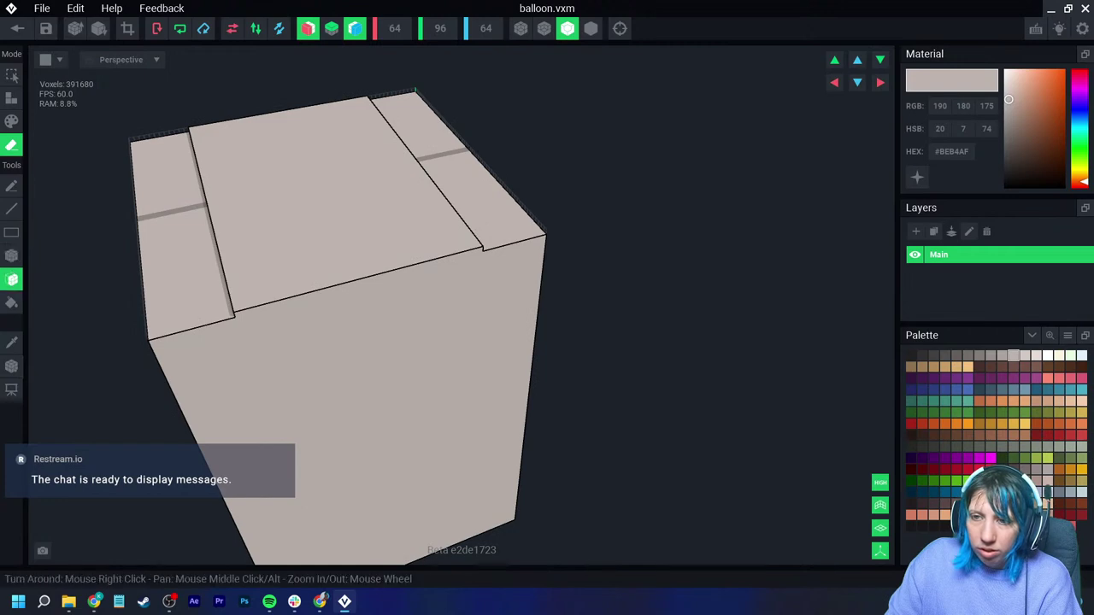
left_click(182, 247)
left_click(182, 247)
left_click(182, 247)
left_click(182, 247)
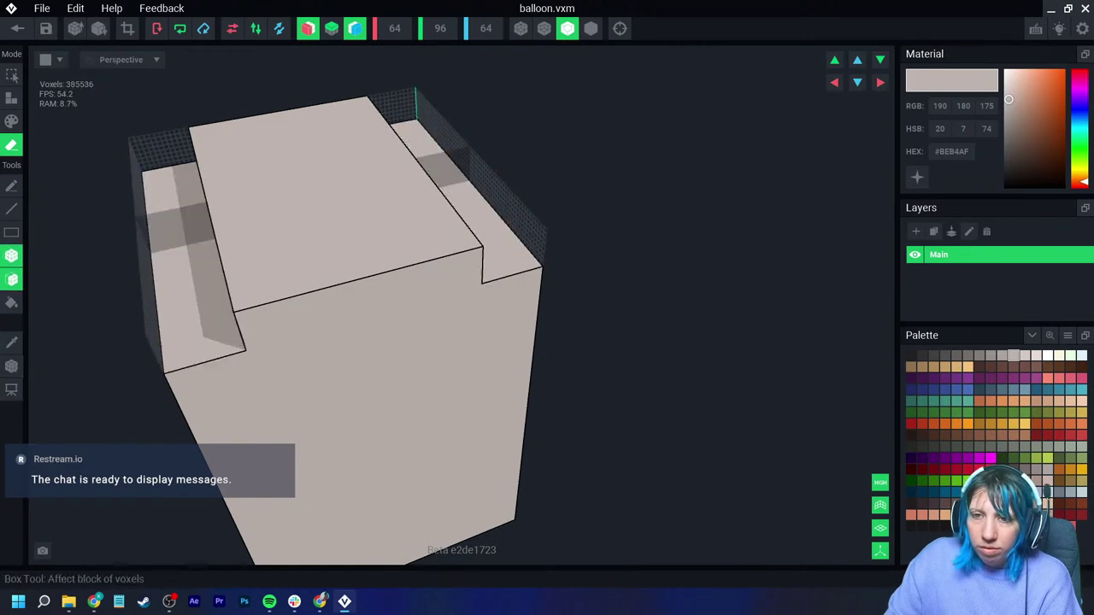
Step: Erase the front and back sections of the top with the Box tool, leaving a raised central tier
left_click(12, 256)
right_click_drag(321, 249, 277, 251)
left_click_drag(234, 221, 237, 335)
left_click_drag(456, 305, 455, 307)
right_click_drag(454, 346, 454, 309)
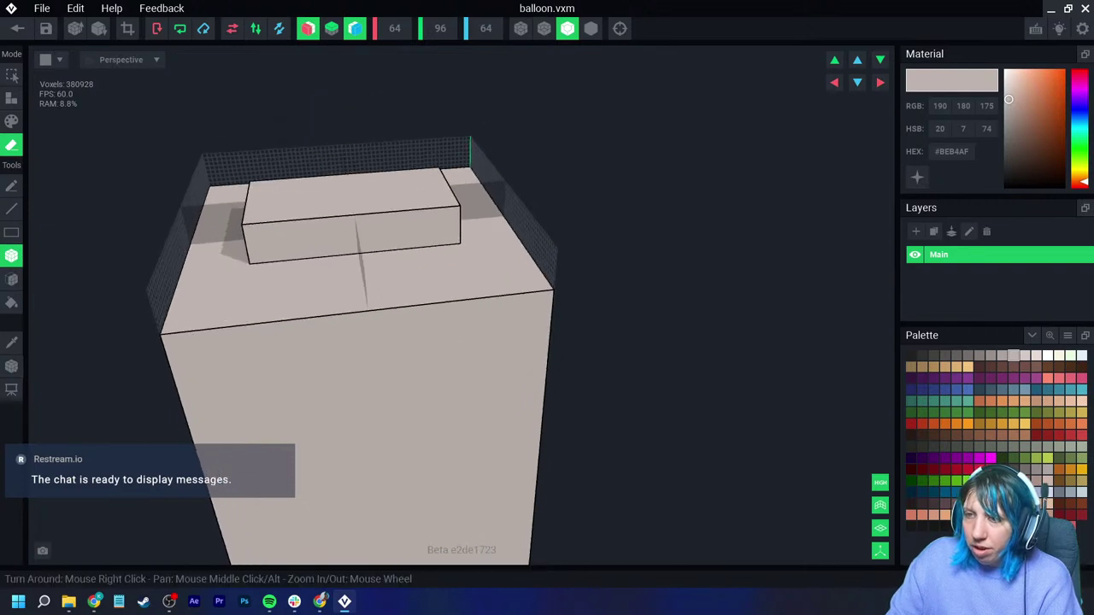
right_click_drag(196, 263, 246, 221)
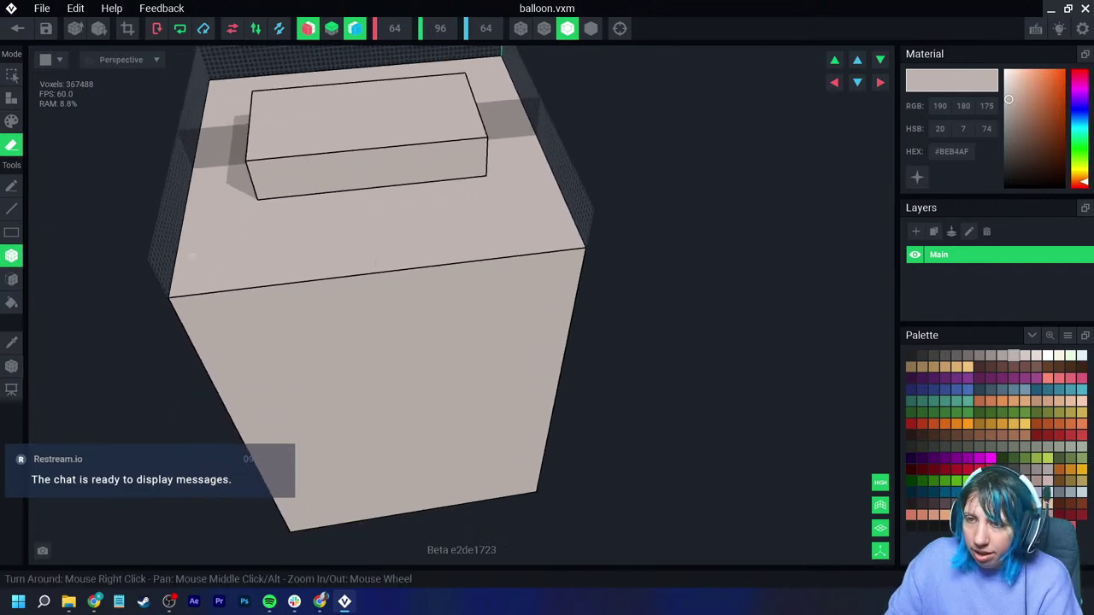
Step: Erase the voxels around a wider second tier beneath the top one and notch the body's upper corners
left_click_drag(178, 253, 243, 328)
left_click_drag(210, 107, 229, 288)
mouse_move(232, 287)
right_mouse_down()
mouse_move(200, 276)
mouse_move(142, 139)
right_mouse_up()
left_click_drag(136, 136, 214, 305)
right_click_drag(214, 305, 237, 320)
mouse_move(233, 262)
left_mouse_down()
mouse_move(432, 306)
mouse_move(425, 325)
left_mouse_up()
mouse_move(424, 325)
right_mouse_down()
mouse_move(423, 361)
mouse_move(371, 329)
right_mouse_up()
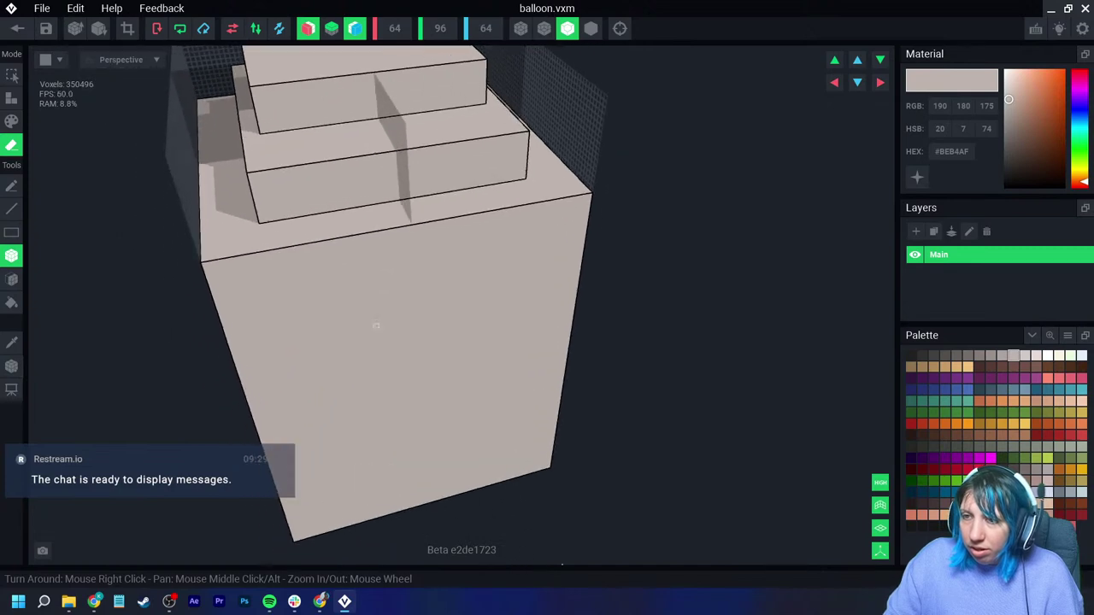
mouse_move(200, 236)
left_mouse_down()
mouse_move(279, 291)
mouse_move(275, 310)
left_mouse_up()
mouse_move(300, 332)
right_mouse_down()
mouse_move(353, 373)
mouse_move(355, 408)
right_mouse_up()
Step: Erase strips around the edges of the balloon's underside with the Box tool
scroll(354, 374, "down", 3)
mouse_move(291, 457)
right_mouse_down()
mouse_move(298, 430)
mouse_move(299, 441)
right_mouse_up()
mouse_move(273, 291)
left_mouse_down()
mouse_move(317, 386)
mouse_move(292, 519)
mouse_move(289, 450)
left_mouse_up()
mouse_move(333, 307)
left_mouse_down()
mouse_move(320, 304)
mouse_move(342, 310)
mouse_move(338, 344)
mouse_move(431, 419)
mouse_move(426, 410)
left_mouse_up()
Step: Deepen the erased underside strips with the Face tool to leave a narrower block at the balloon's base
left_click(11, 279)
left_click(330, 355)
mouse_move(328, 362)
right_mouse_down()
mouse_move(299, 406)
mouse_move(333, 359)
right_mouse_up()
left_click(346, 342)
left_click(350, 341)
left_click(352, 341)
left_click(353, 340)
left_click(356, 340)
left_click_drag(357, 340, 352, 316)
mouse_move(342, 299)
right_mouse_down()
mouse_move(352, 352)
mouse_move(342, 316)
right_mouse_up()
Step: Erase shallow box-shaped cuts at the lower corners of the balloon's body, above the narrow base
left_click(11, 256)
mouse_move(346, 402)
right_mouse_down()
mouse_move(383, 357)
mouse_move(376, 329)
right_mouse_up()
left_click_drag(260, 316, 323, 373)
right_click_drag(333, 385, 341, 398)
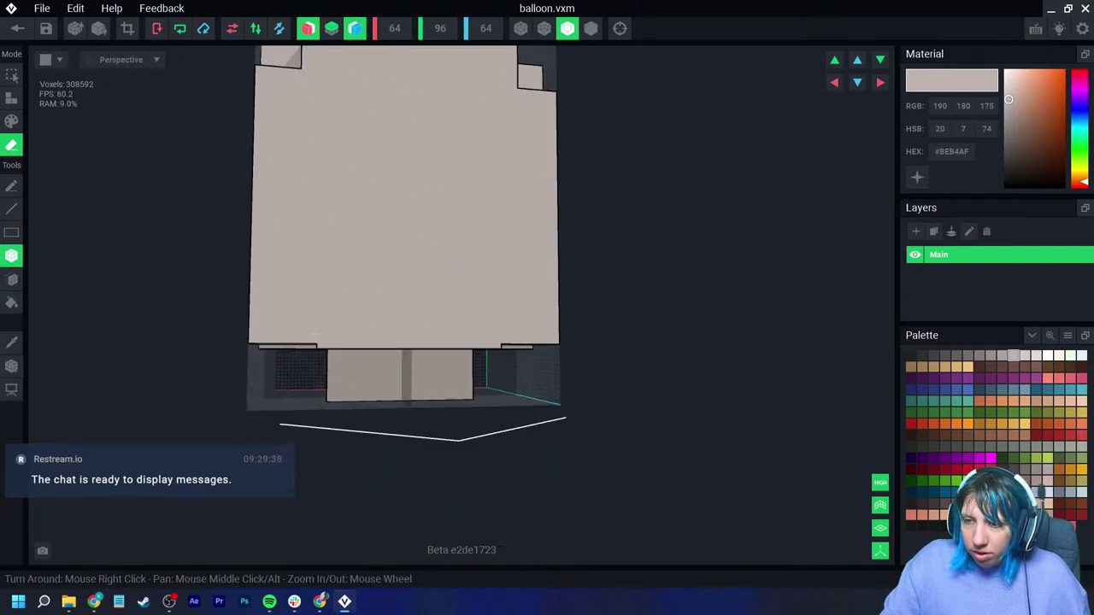
mouse_move(314, 341)
left_mouse_down()
mouse_move(262, 288)
mouse_move(249, 298)
left_mouse_up()
right_click_drag(286, 318, 290, 310)
left_click_drag(274, 293, 119, 340)
right_click_drag(232, 341, 225, 340)
Step: Deepen the lower corner cuts with the Face tool so the balloon steps inward towards its base
left_click(12, 278)
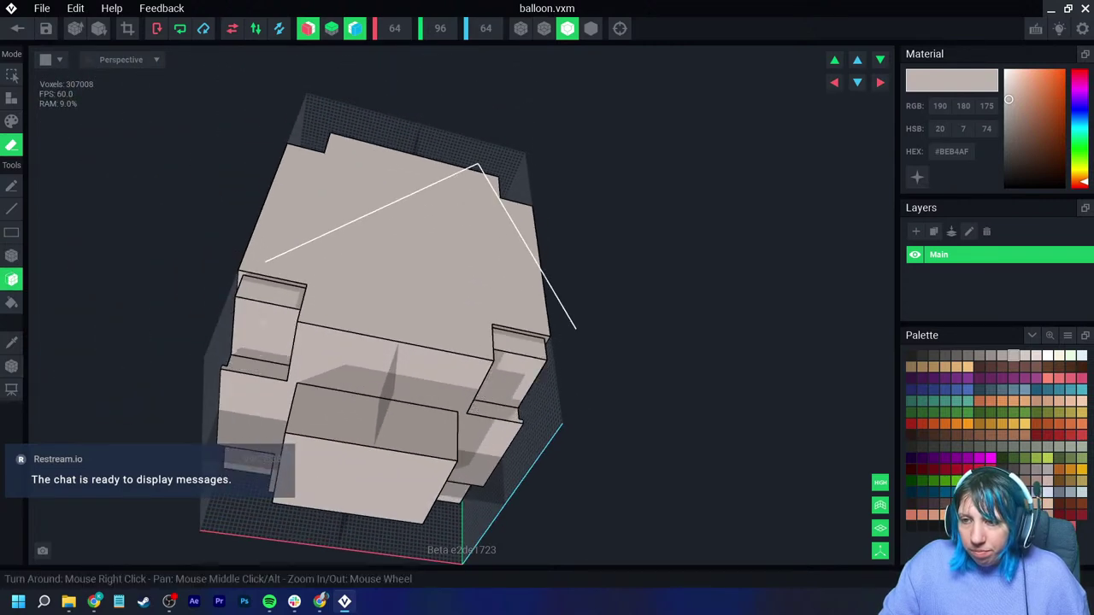
left_click(268, 334)
mouse_move(268, 334)
right_mouse_down()
mouse_move(232, 382)
mouse_move(319, 367)
right_mouse_up()
left_click(232, 381)
left_click(251, 376)
scroll(253, 376, "down", 5)
scroll(316, 340, "up", 5)
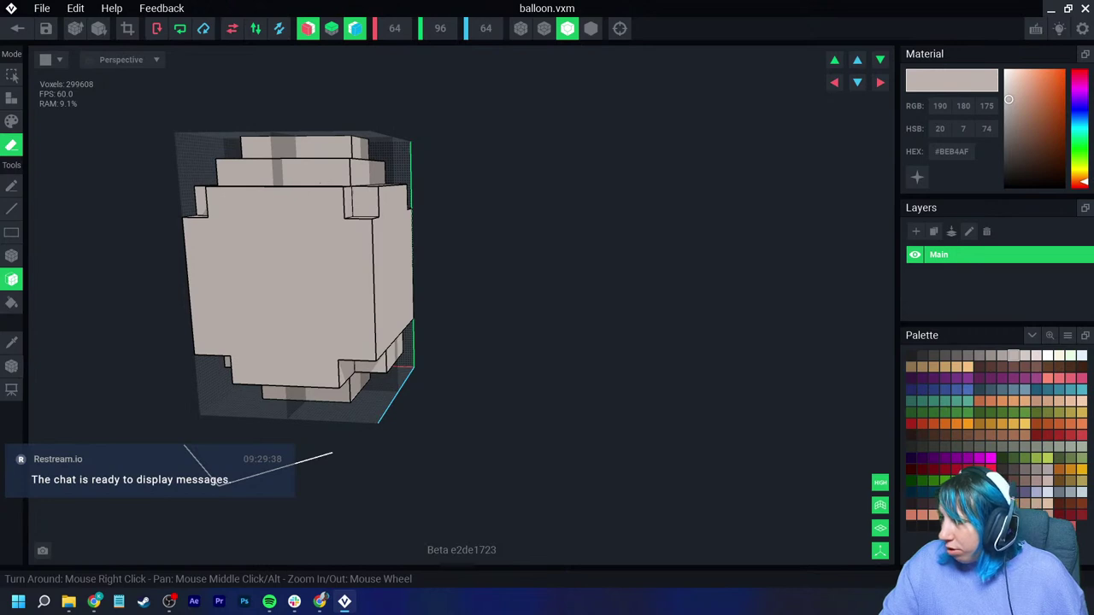
Step: Limit symmetry to the X axis and paint two dark grey (#423F3E) square eyes on the balloon's front
left_click(933, 355)
left_click(355, 28)
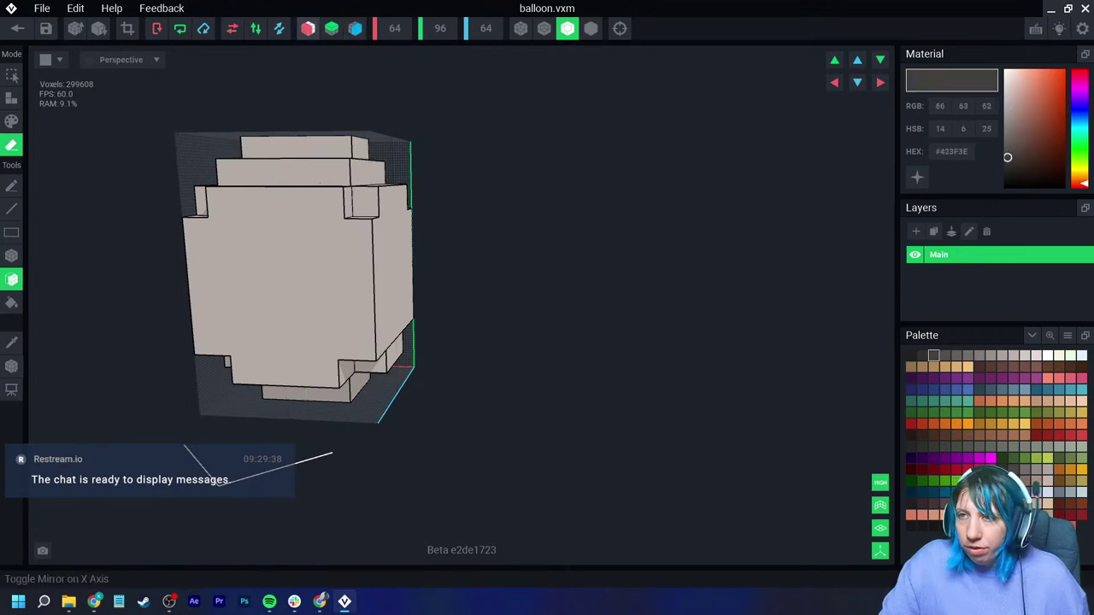
left_click(308, 28)
left_click(11, 120)
right_click_drag(320, 183, 385, 188)
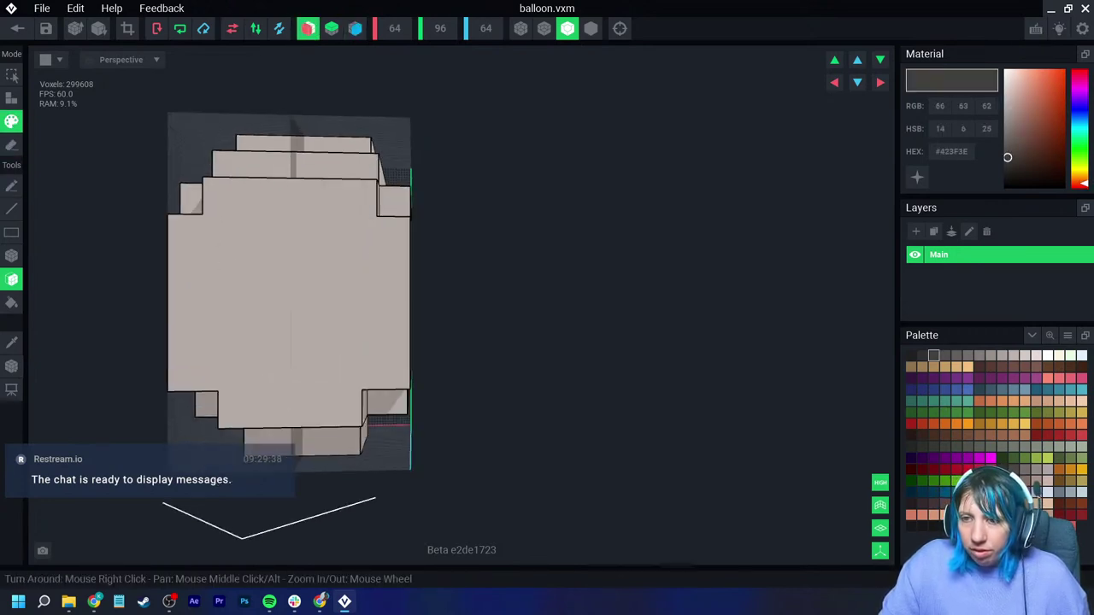
left_click(11, 256)
mouse_move(196, 231)
left_mouse_down()
mouse_move(235, 288)
mouse_move(258, 287)
left_mouse_up()
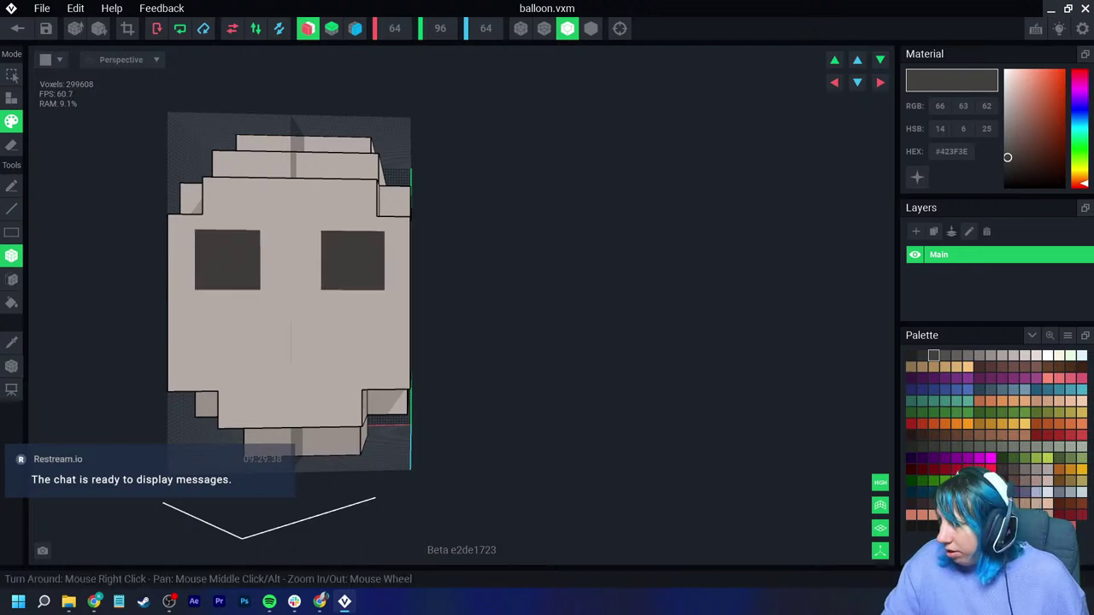
Step: Paint mirrored pink (#D49080) cheeks below the eyes and add white highlights inside the eyes
left_click(945, 515)
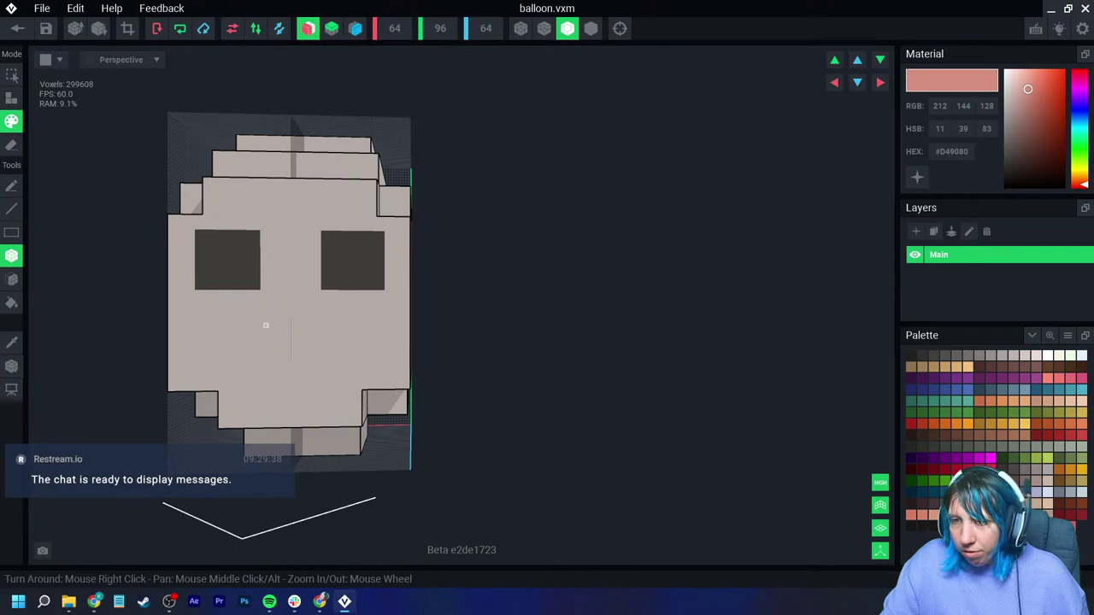
left_click_drag(180, 299, 250, 325)
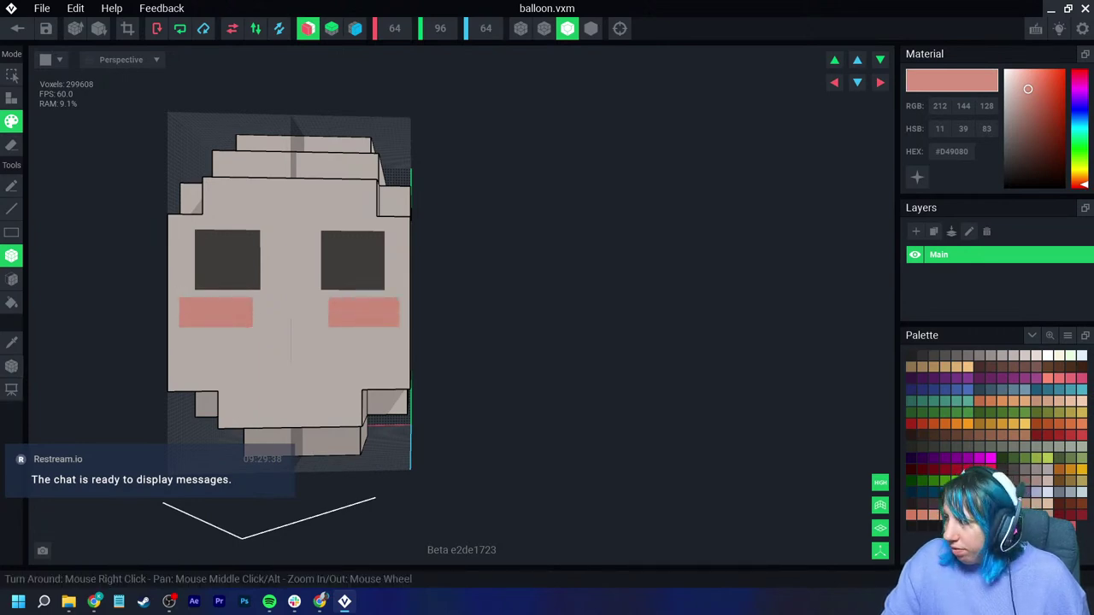
left_click(1047, 355)
left_click_drag(207, 235, 228, 255)
scroll(230, 235, "down", 3)
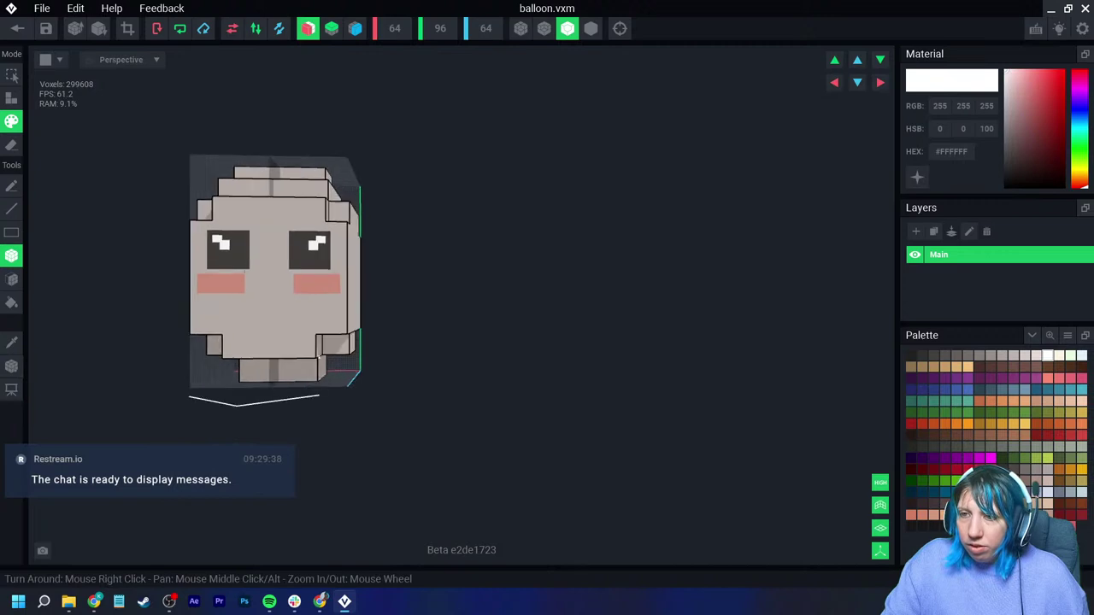
Step: Check the balloon model's pivot point, save the model and return to the balooon.vxr rig
left_click(17, 28)
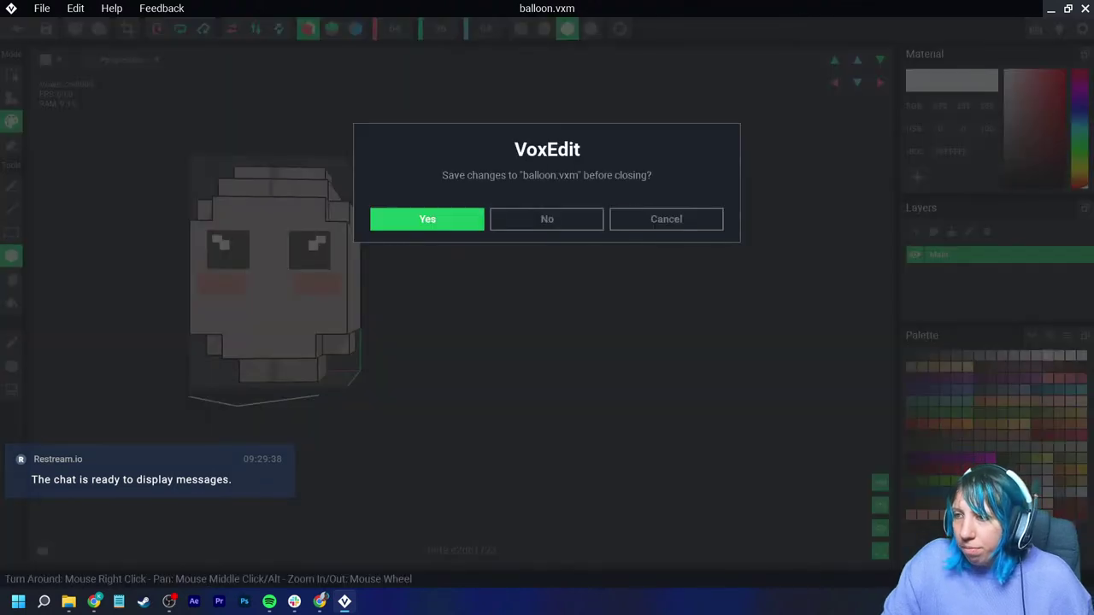
left_click(667, 219)
left_click(11, 366)
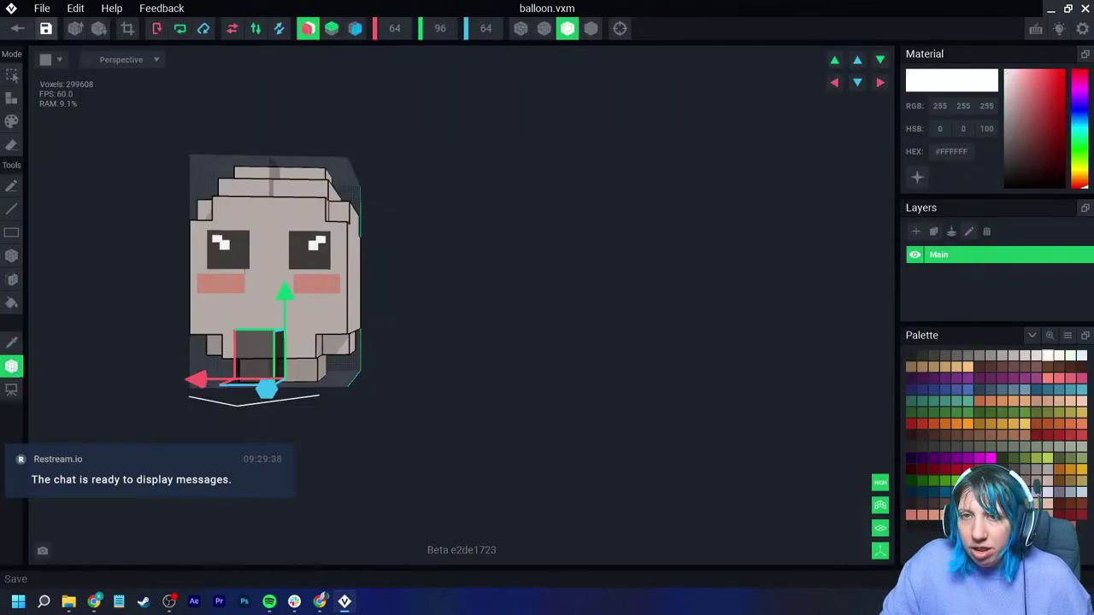
left_click(17, 28)
left_click(427, 219)
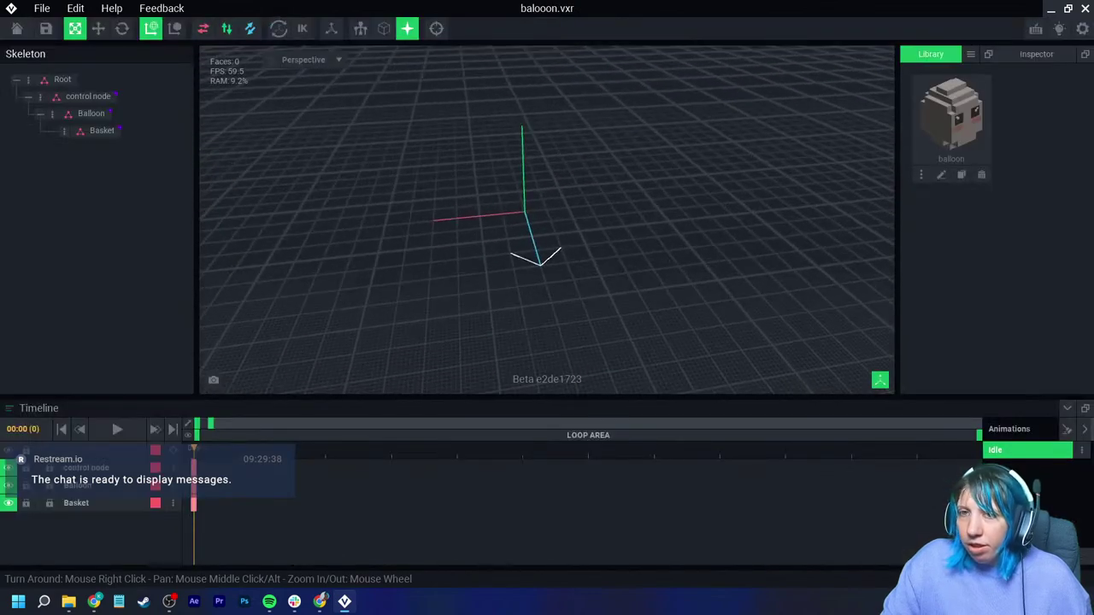
Step: Attach the balloon model to the Balloon node in the skeleton
left_click_drag(951, 117, 92, 114)
scroll(479, 256, "down", 3)
left_click(462, 239)
right_click_drag(461, 240, 513, 224)
Step: Raise the Balloon node vertically above the grid floor to leave room for the basket underneath
left_click(98, 28)
middle_click_drag(462, 236, 462, 270)
left_click_drag(434, 270, 424, 123)
middle_click_drag(439, 156, 444, 238)
scroll(446, 237, "down", 3)
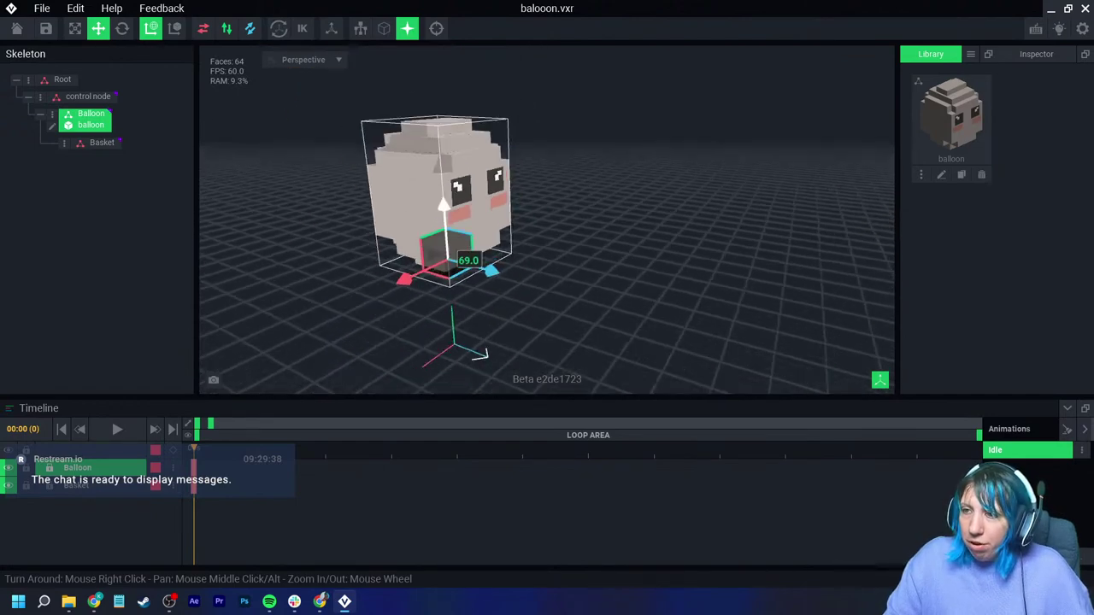
left_click_drag(453, 196, 456, 154)
right_click_drag(490, 210, 448, 204)
scroll(450, 201, "up", 3)
left_click_drag(452, 159, 454, 200)
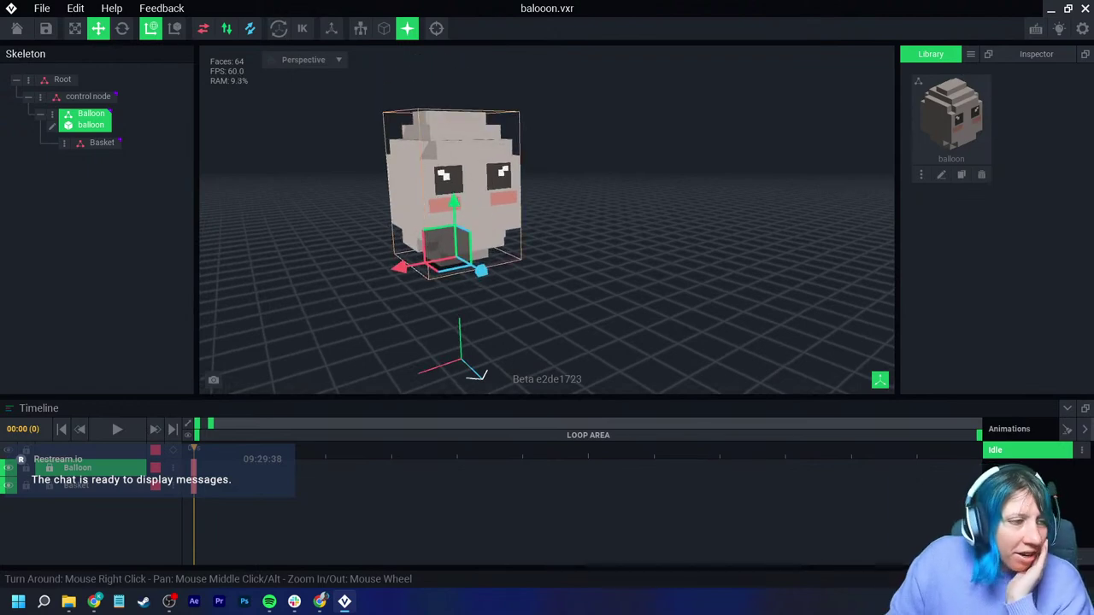
Step: Create a new model named "basket" in the asset library
right_click_drag(454, 202, 397, 205)
scroll(454, 205, "up", 4)
middle_click_drag(402, 213, 542, 154)
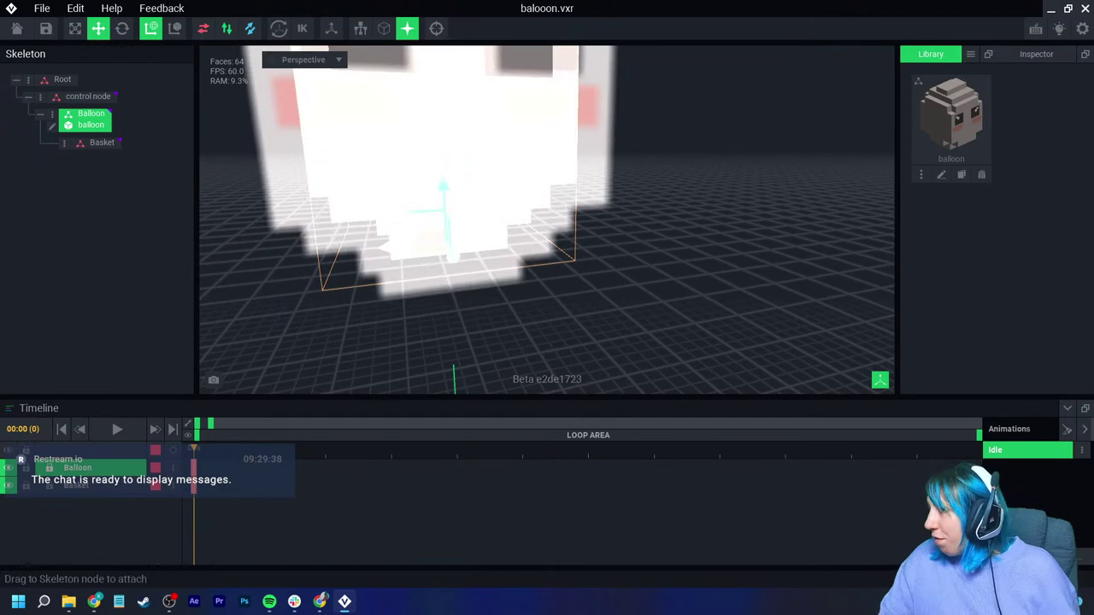
left_click(970, 54)
left_click(1000, 71)
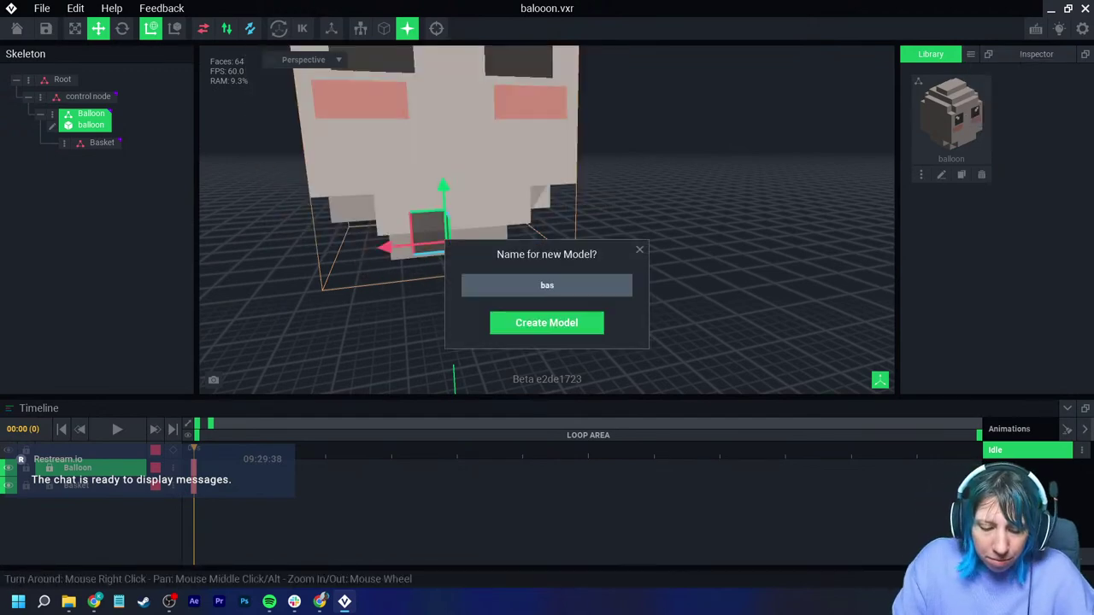
key("Return")
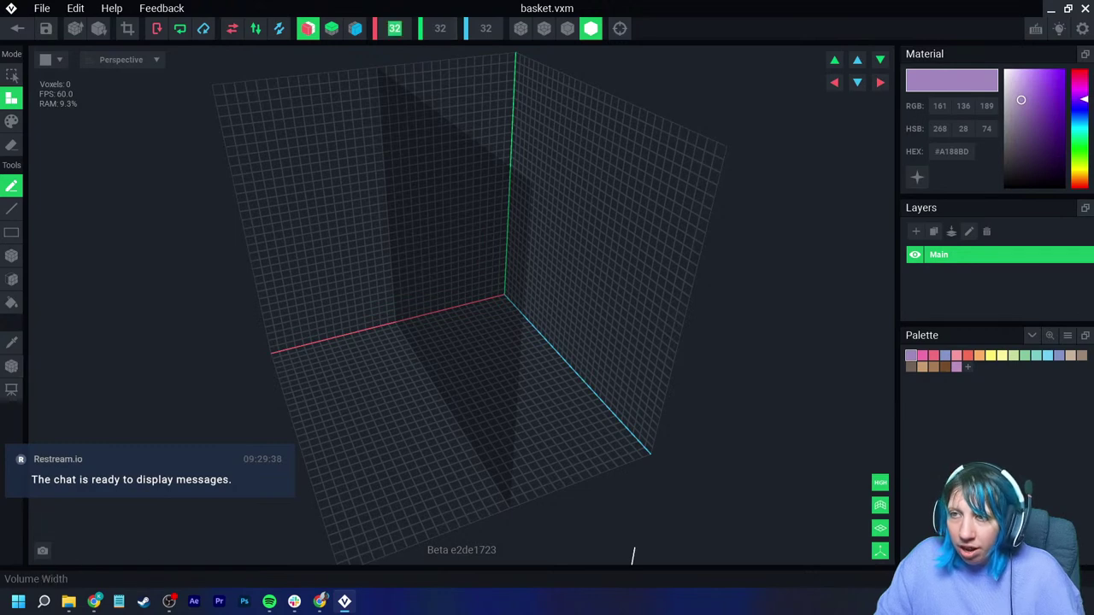
Step: Set the basket model's volume to 40 voxels in X and 35 in Y
type("40")
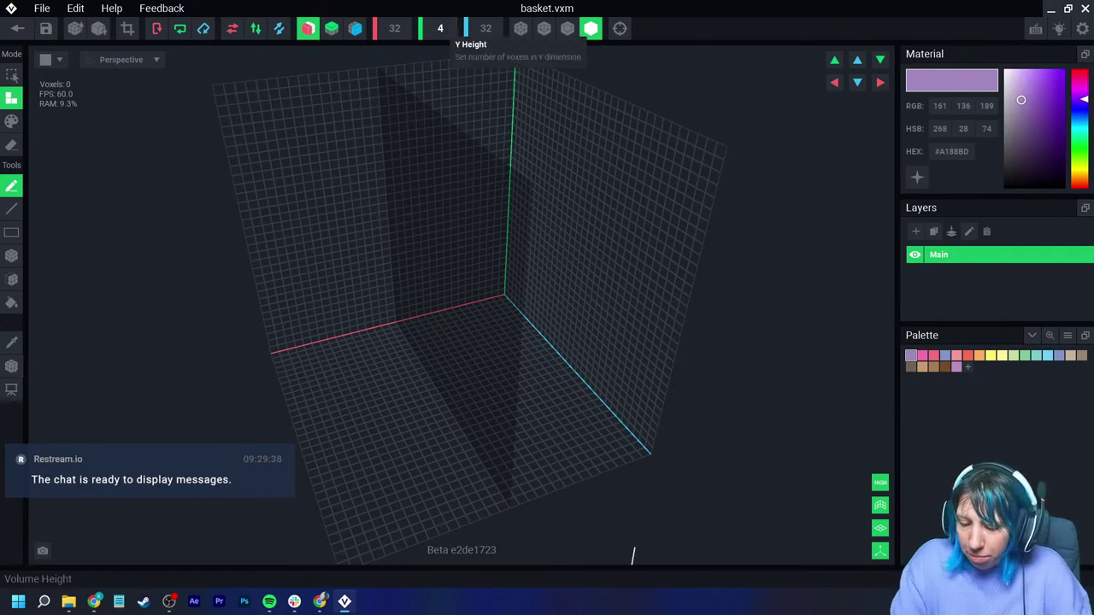
key("Return")
scroll(440, 28, "down", 5)
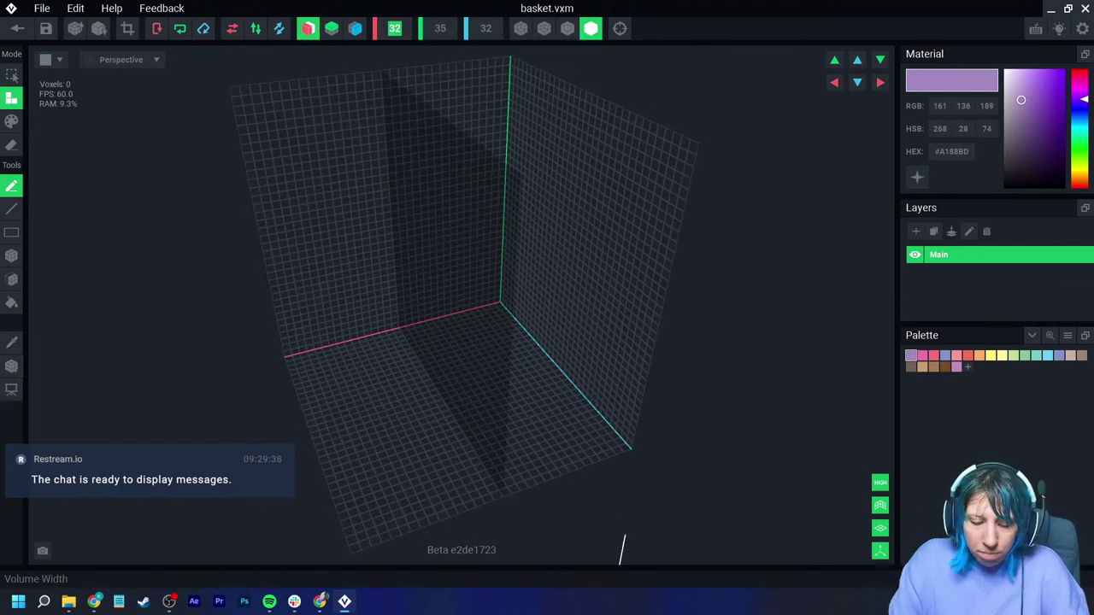
key("Return")
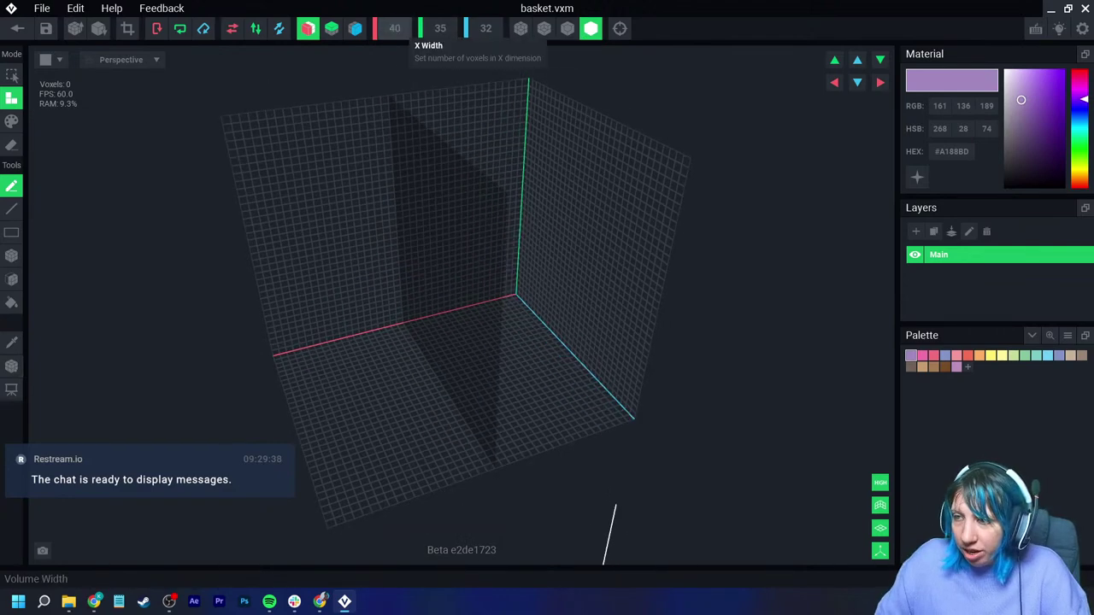
Step: Load the custom colour palette PNG into the basket model
left_click(1068, 335)
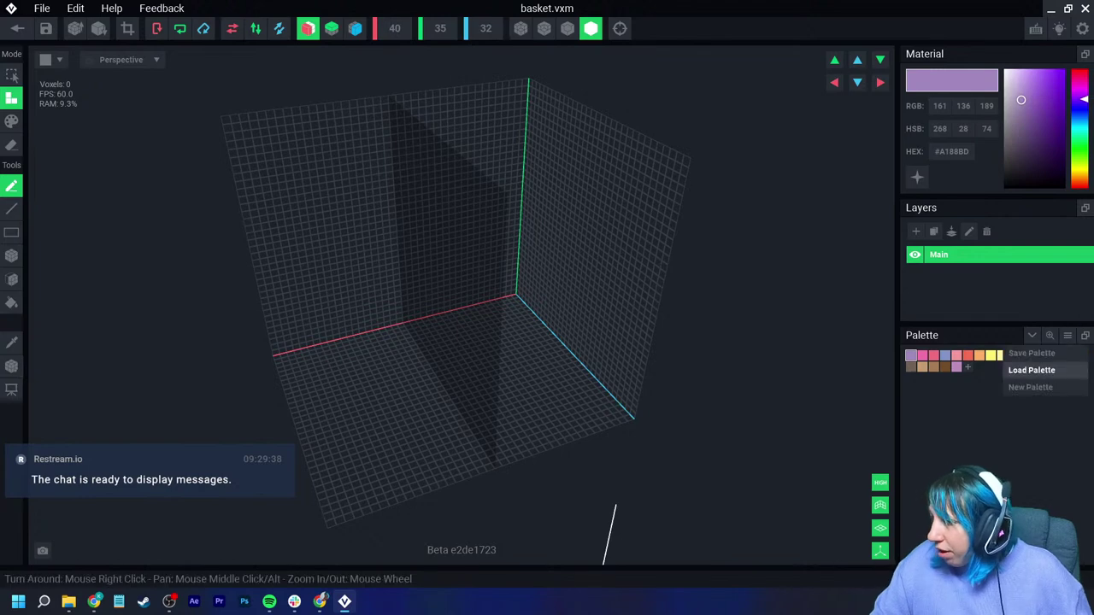
left_click(1029, 370)
left_click(775, 459)
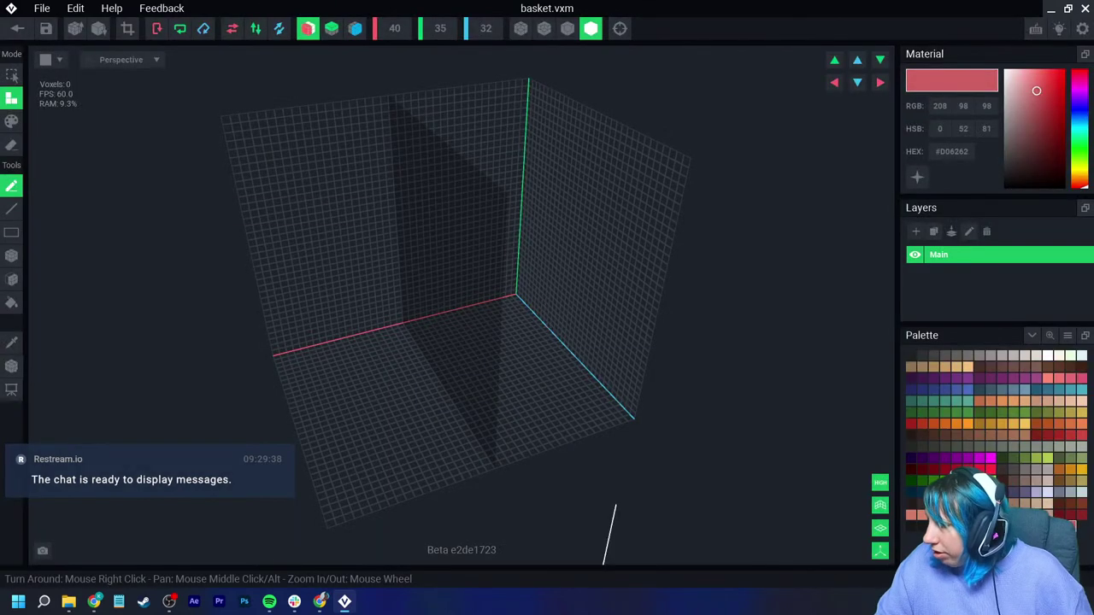
Step: Fill the whole basket volume with brown #825841
left_click(979, 435)
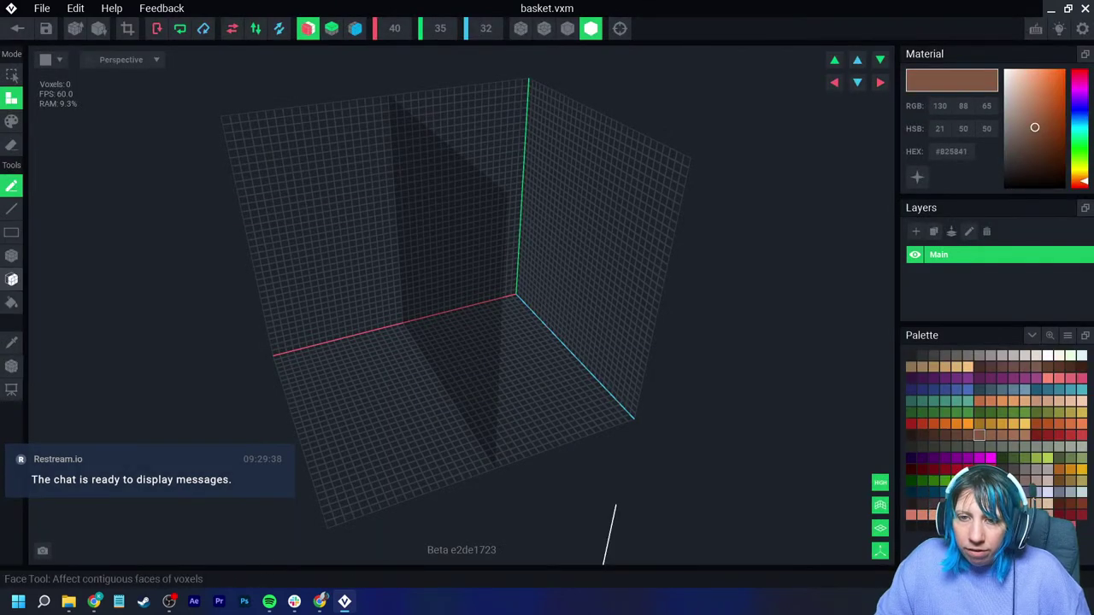
left_click(12, 303)
left_click(424, 426)
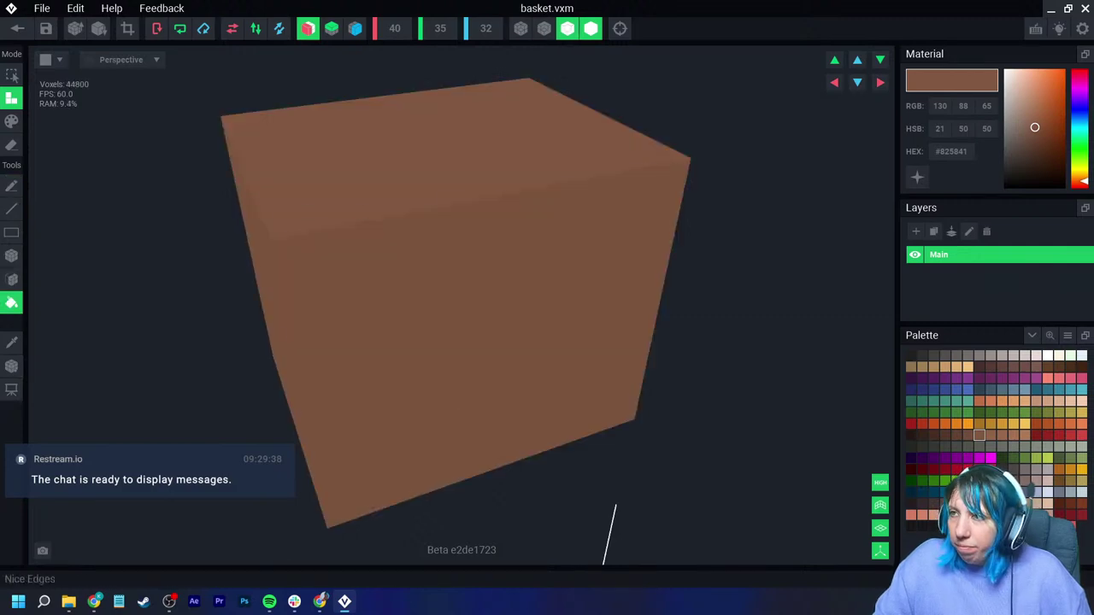
Step: Erase a shallow box from the block's top face, leaving an even rim with X and Z symmetry enabled
left_click(12, 120)
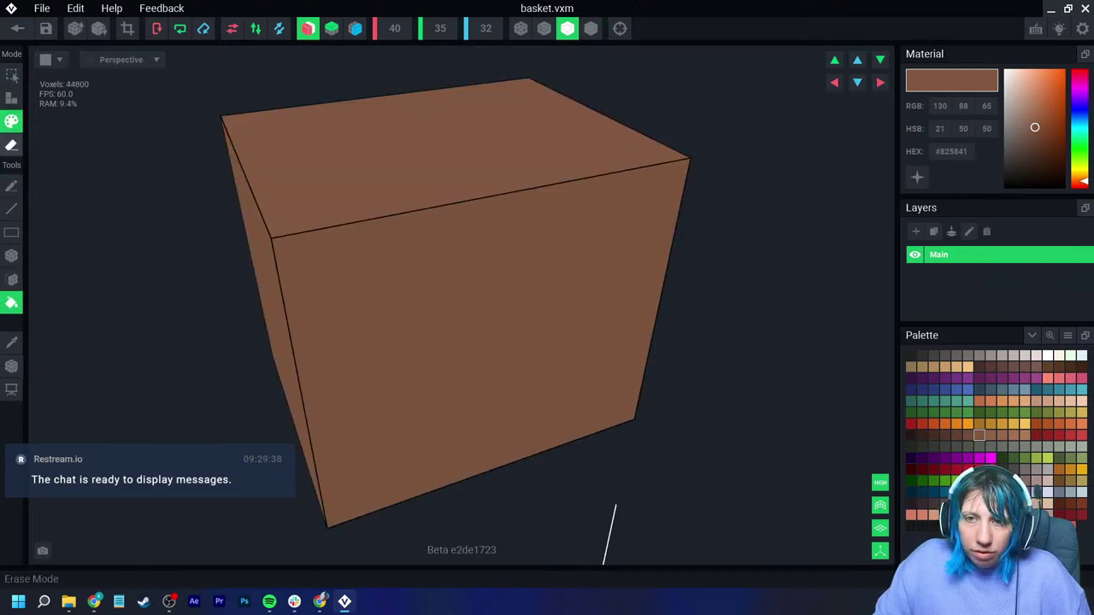
left_click(12, 145)
left_click(12, 255)
right_click_drag(401, 273, 249, 160)
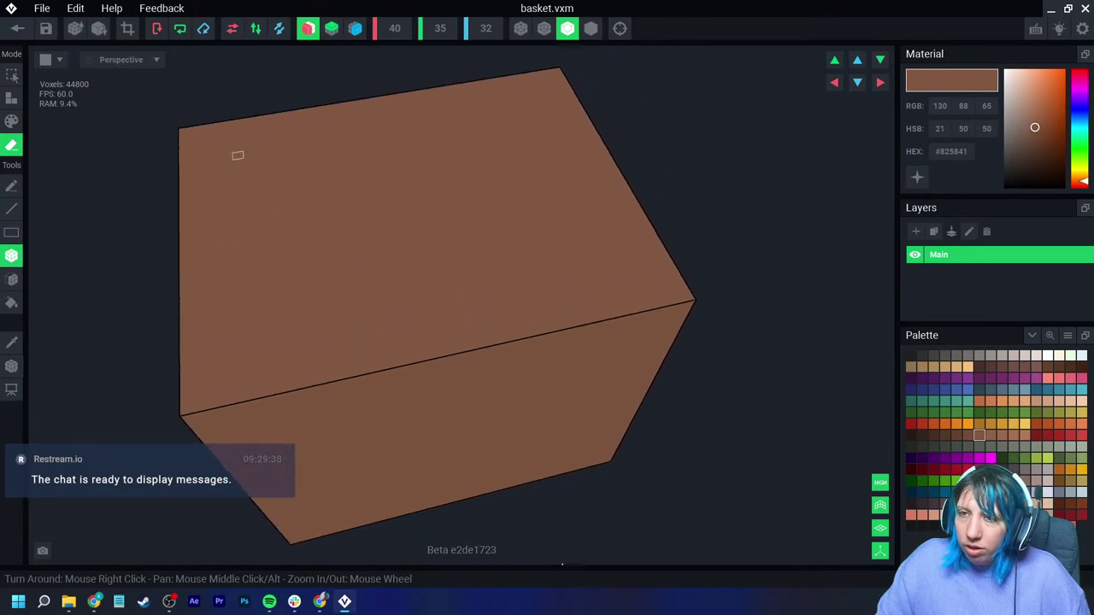
mouse_move(205, 147)
left_mouse_down()
mouse_move(632, 277)
mouse_move(539, 293)
left_mouse_up()
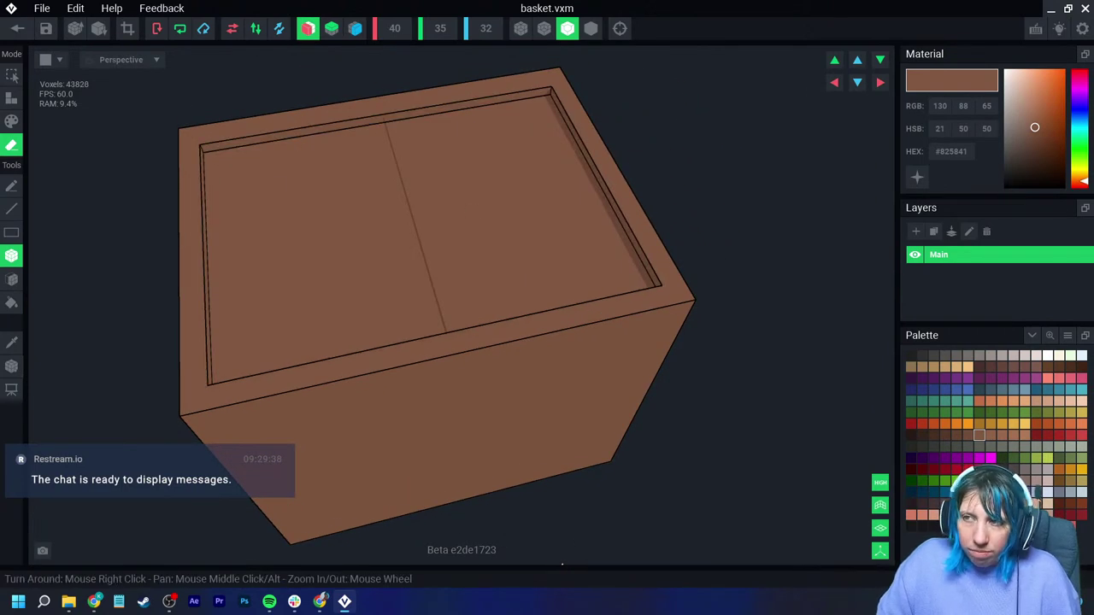
left_click(356, 28)
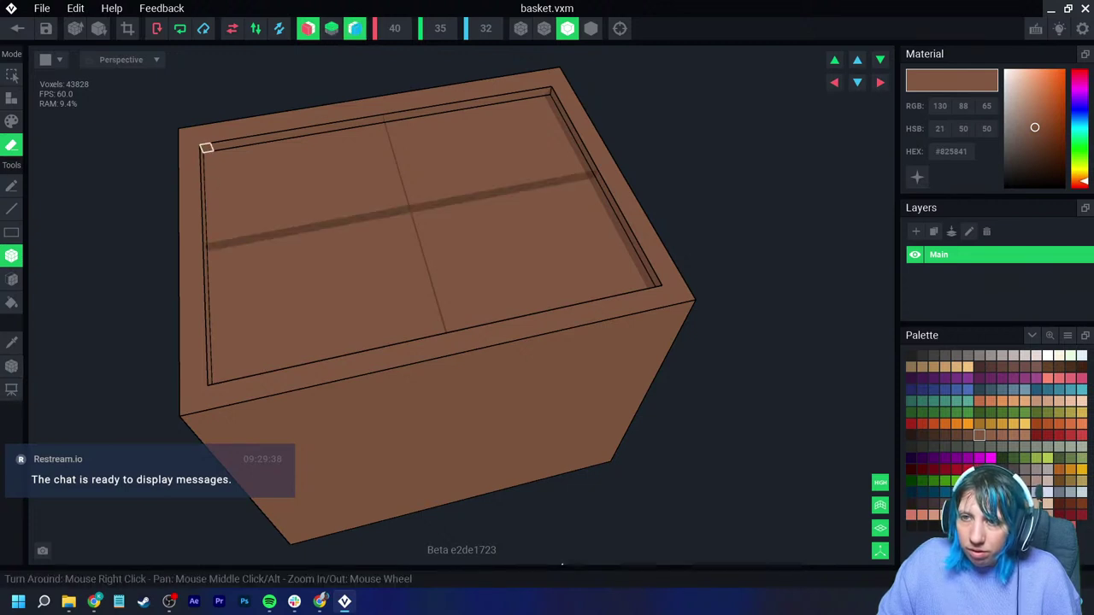
mouse_move(205, 141)
left_mouse_down()
mouse_move(393, 136)
mouse_move(473, 97)
left_mouse_up()
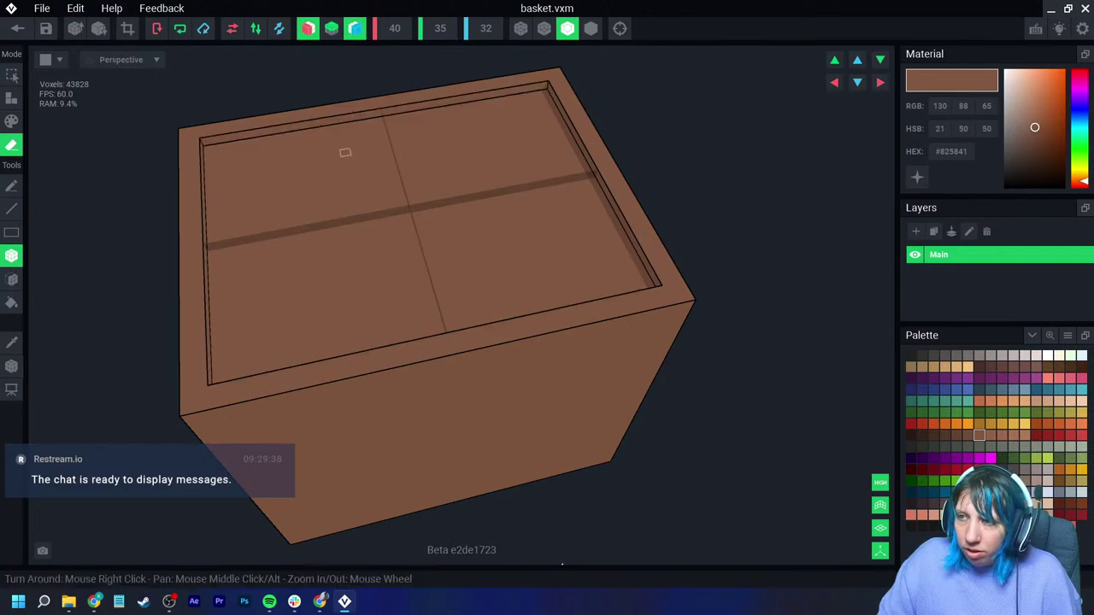
left_click(216, 139)
Step: Hollow out the basket by erasing the recessed inner face downward with the Face tool
left_click(11, 279)
left_click_drag(366, 244, 367, 334)
right_click_drag(381, 329, 381, 330)
right_click_drag(371, 410, 469, 386)
scroll(461, 399, "down", 2)
scroll(445, 415, "up", 2)
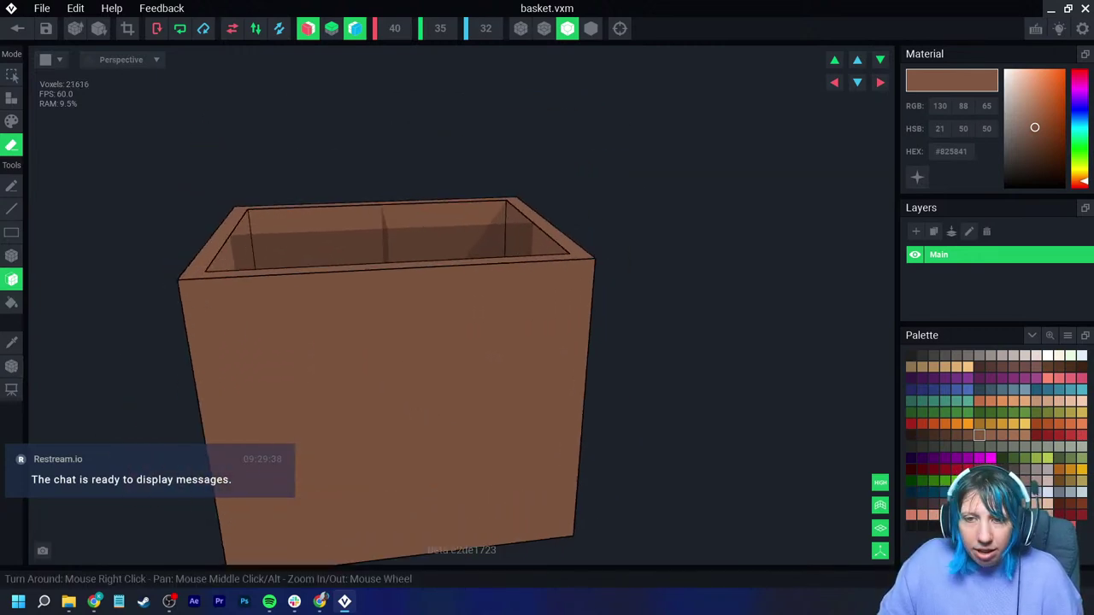
Step: Disable Z symmetry and erase a box from the front wall's upper part to make that wall lower
right_click_drag(298, 256, 298, 292)
left_click(11, 255)
left_click(355, 28)
right_click_drag(316, 257, 329, 249)
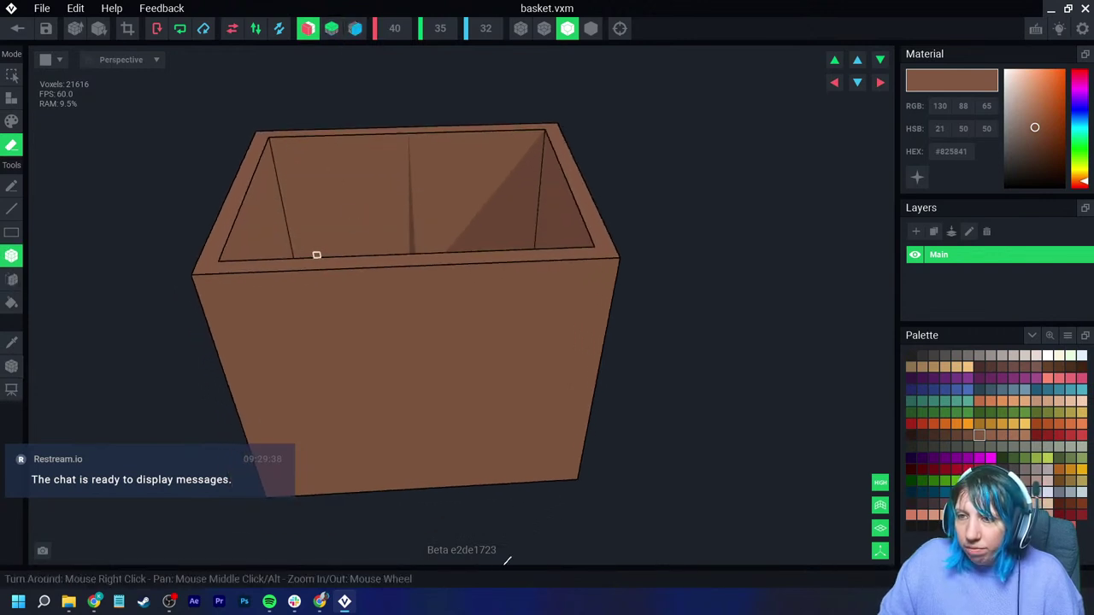
mouse_move(201, 265)
left_mouse_down()
mouse_move(476, 308)
mouse_move(476, 325)
left_mouse_up()
mouse_move(476, 324)
right_mouse_down()
mouse_move(473, 349)
mouse_move(519, 348)
mouse_move(440, 352)
right_mouse_up()
scroll(473, 349, "down", 2)
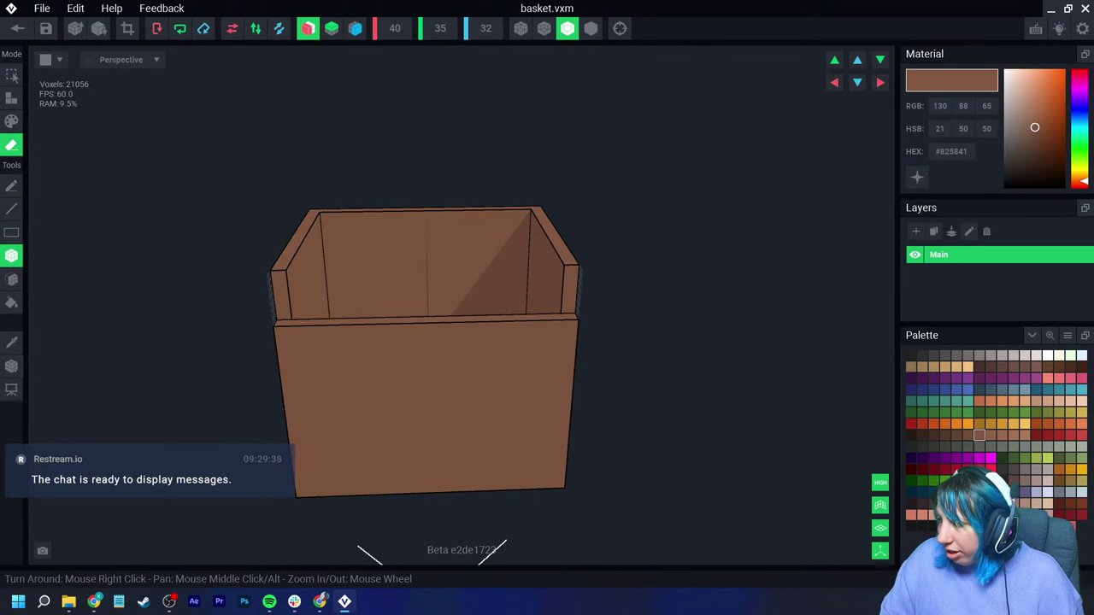
Step: Paint horizontal bands in darker brown #724D3A across the basket's front face with Z symmetry enabled
left_click(967, 435)
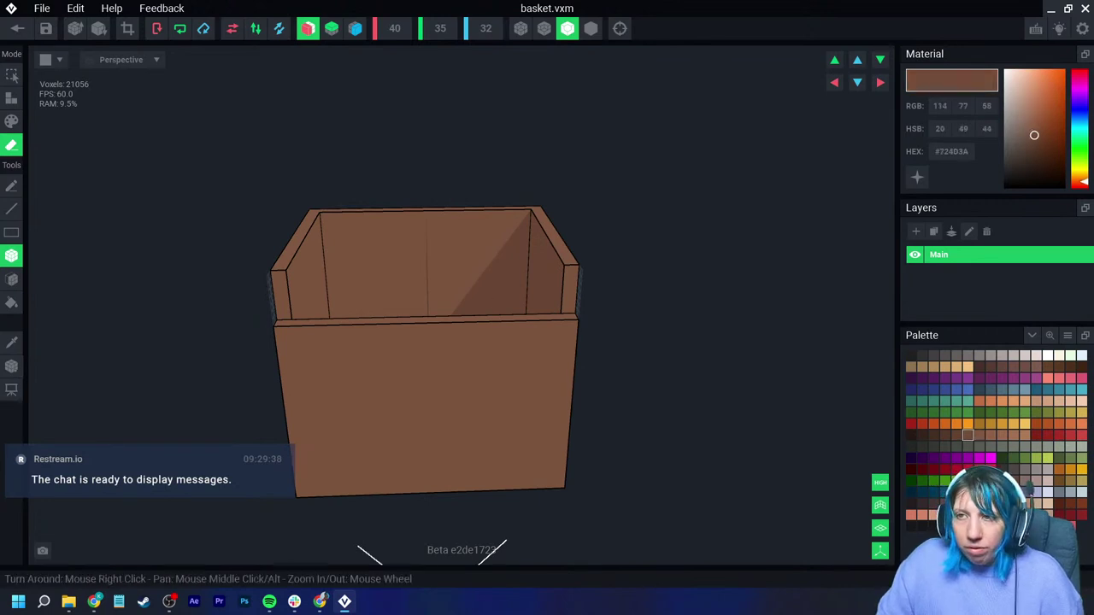
left_click(355, 28)
left_click(11, 120)
right_click_drag(293, 423, 292, 376)
mouse_move(283, 350)
left_mouse_down()
mouse_move(488, 376)
mouse_move(478, 368)
left_mouse_up()
mouse_move(299, 424)
left_mouse_down()
mouse_move(369, 436)
mouse_move(496, 432)
left_mouse_up()
mouse_move(294, 424)
left_mouse_down()
mouse_move(289, 461)
mouse_move(470, 472)
left_mouse_up()
left_click_drag(332, 505, 319, 511)
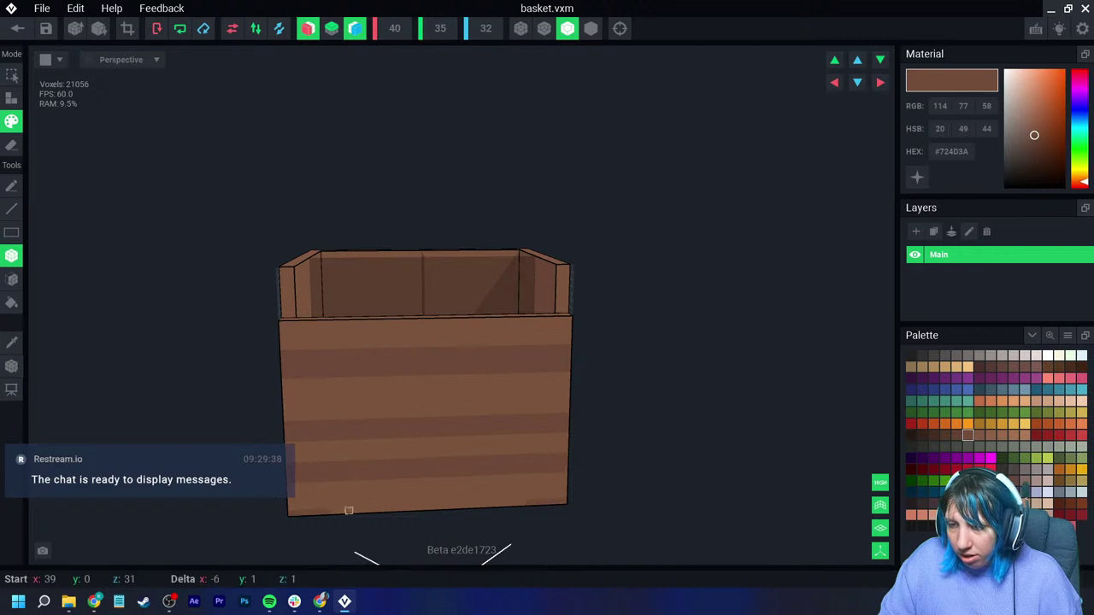
left_click_drag(530, 496, 530, 496)
Step: Continue the horizontal darker brown bands across the basket's side face
right_click_drag(530, 496, 554, 366)
left_click_drag(554, 359, 717, 373)
left_click_drag(582, 443, 685, 445)
left_click_drag(552, 473, 715, 476)
scroll(655, 493, "up", 3)
mouse_move(654, 493)
middle_mouse_down()
mouse_move(627, 436)
mouse_move(594, 433)
middle_mouse_up()
key("ctrl+z")
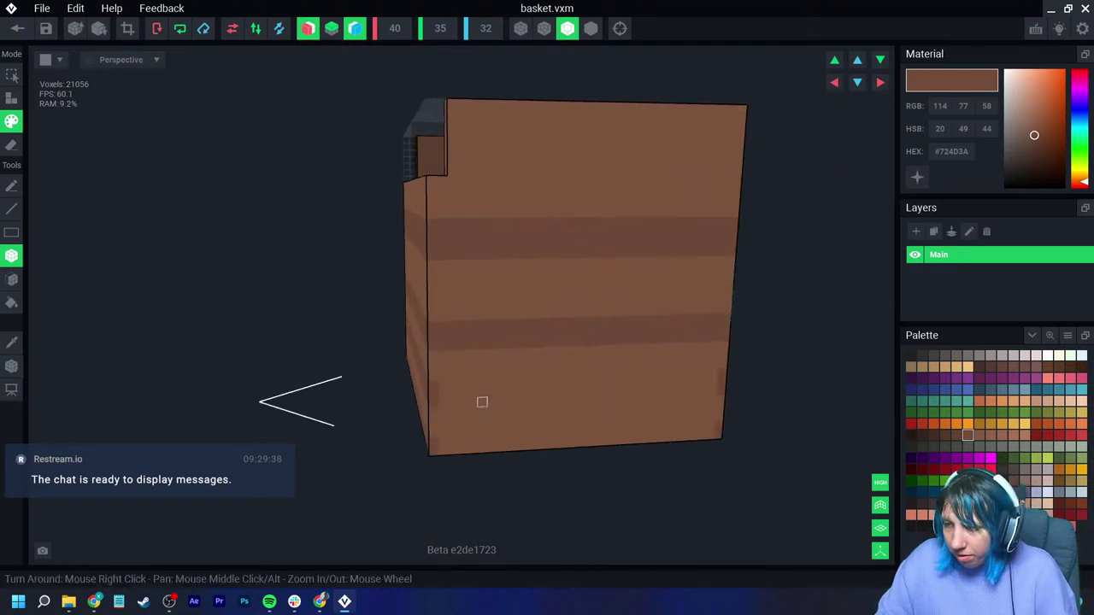
left_click_drag(443, 384, 686, 391)
left_click_drag(708, 427, 471, 442)
Step: Paint vertical darker brown stripes down the basket's front face, including one through the middle
mouse_move(470, 442)
right_mouse_down()
mouse_move(456, 459)
mouse_move(260, 350)
right_mouse_up()
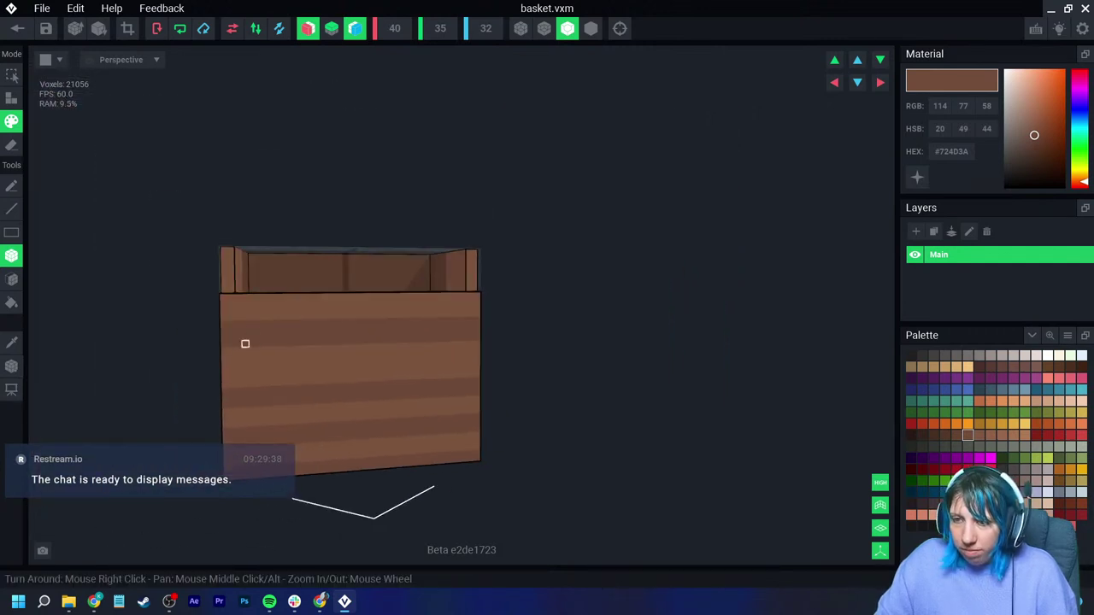
left_click_drag(259, 302, 261, 464)
left_click(259, 296)
left_click_drag(320, 302, 321, 315)
left_click_drag(322, 451, 321, 342)
left_click_drag(347, 296, 347, 295)
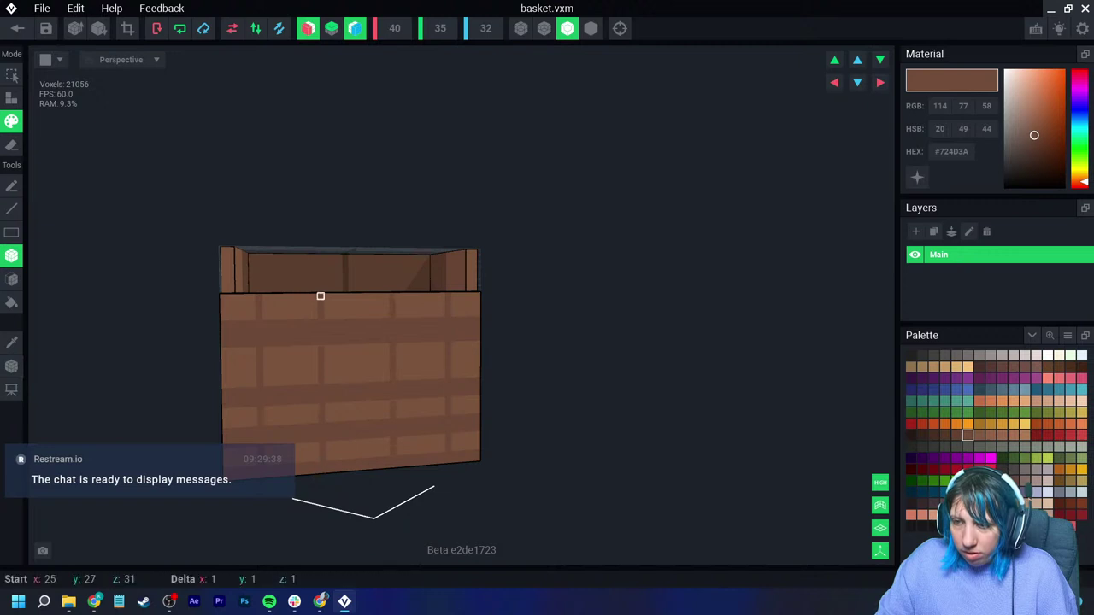
left_click_drag(354, 467, 355, 467)
right_click_drag(356, 467, 354, 376)
left_click_drag(340, 340, 344, 404)
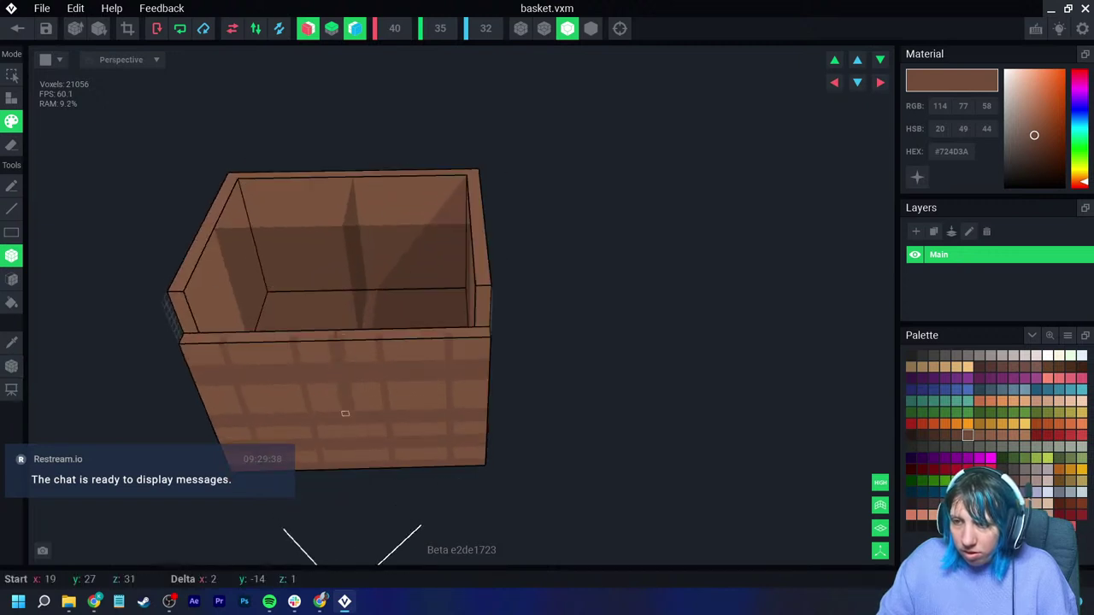
left_click_drag(348, 461, 350, 465)
right_click_drag(350, 466, 428, 368)
Step: Paint vertical darker brown stripes and an upper horizontal band on the basket's side wall
mouse_move(444, 274)
left_mouse_down()
mouse_move(428, 513)
mouse_move(453, 546)
left_mouse_up()
mouse_move(352, 323)
left_mouse_down()
mouse_move(334, 312)
mouse_move(589, 332)
left_mouse_up()
right_click_drag(590, 332, 598, 325)
left_click_drag(593, 324, 828, 326)
right_click_drag(641, 315, 566, 315)
left_click_drag(588, 289, 589, 289)
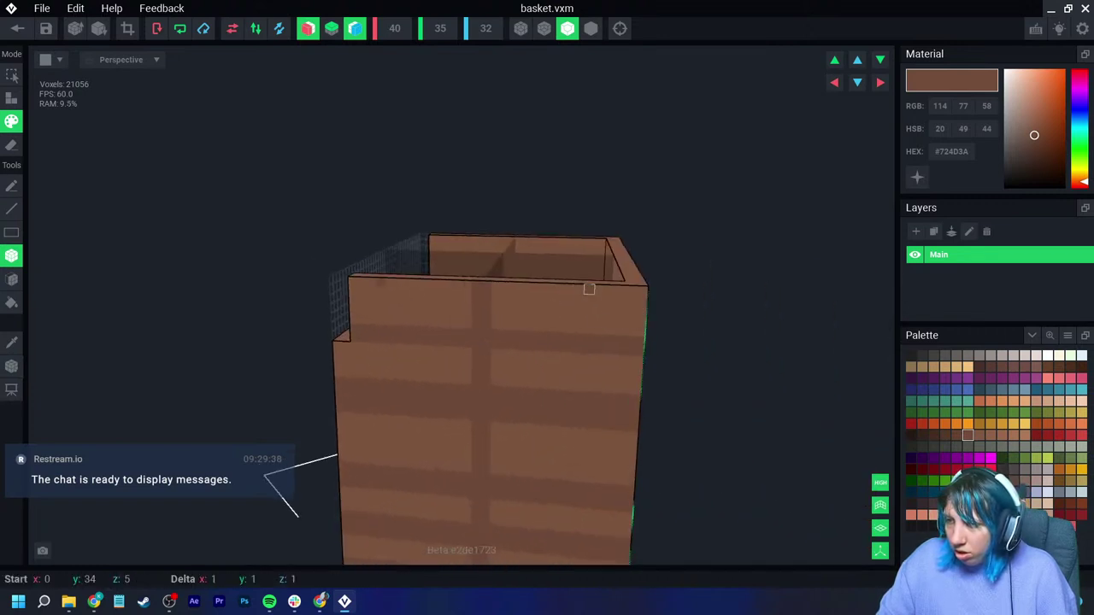
left_click_drag(579, 495, 579, 494)
right_click_drag(579, 495, 575, 423)
left_click_drag(590, 317, 586, 405)
Step: Add short darker brown strokes to the raised upper section of the basket's walls
mouse_move(586, 405)
right_mouse_down()
mouse_move(581, 416)
mouse_move(662, 378)
mouse_move(416, 245)
right_mouse_up()
left_click_drag(437, 213, 446, 262)
left_click_drag(435, 214, 435, 274)
mouse_move(522, 211)
left_mouse_down()
mouse_move(524, 264)
mouse_move(571, 204)
left_mouse_up()
right_click_drag(571, 204, 500, 303)
scroll(501, 302, "up", 2)
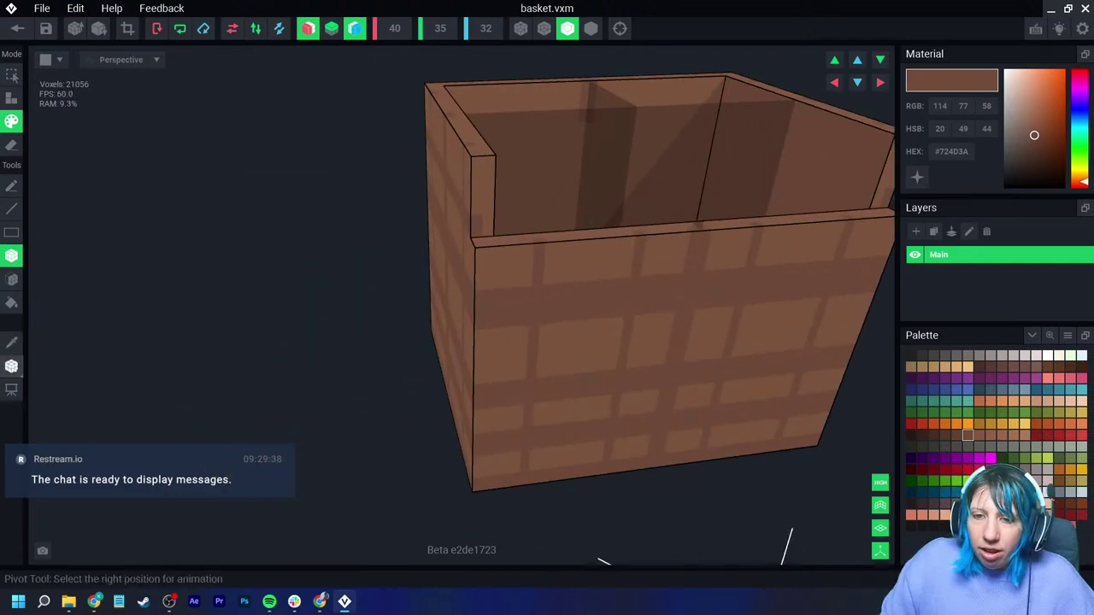
Step: Set the basket's pivot to its bottom centre, then close the model and save the changes
left_click(11, 365)
left_click(52, 379)
left_click(17, 28)
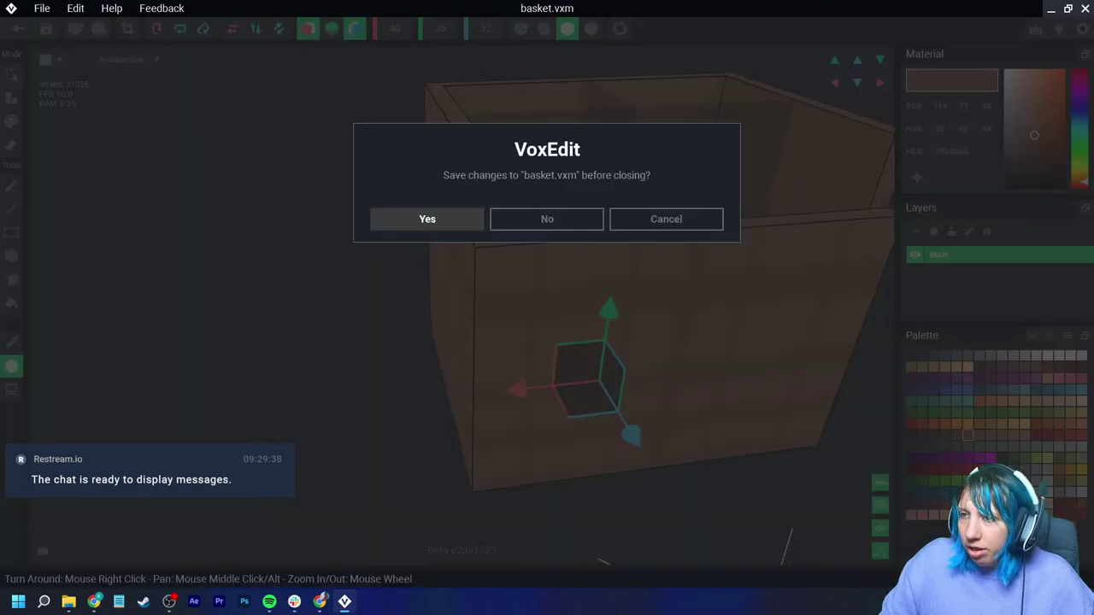
left_click(428, 219)
Step: Attach the basket model to the Basket node and lower that node beneath the balloon
left_click_drag(1037, 115, 101, 143)
left_click(104, 148)
middle_click_drag(484, 62, 480, 98)
left_click_drag(474, 78, 491, 252)
right_click_drag(491, 252, 515, 218)
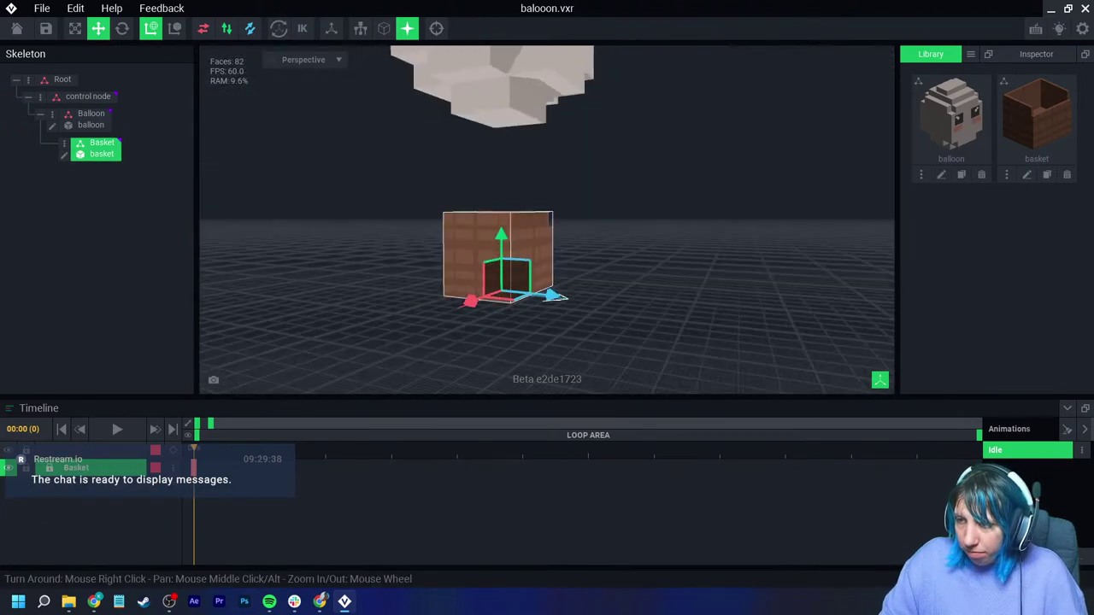
scroll(515, 286, "up", 3)
right_click_drag(515, 286, 538, 320)
scroll(555, 276, "down", 2)
scroll(538, 320, "down", 2)
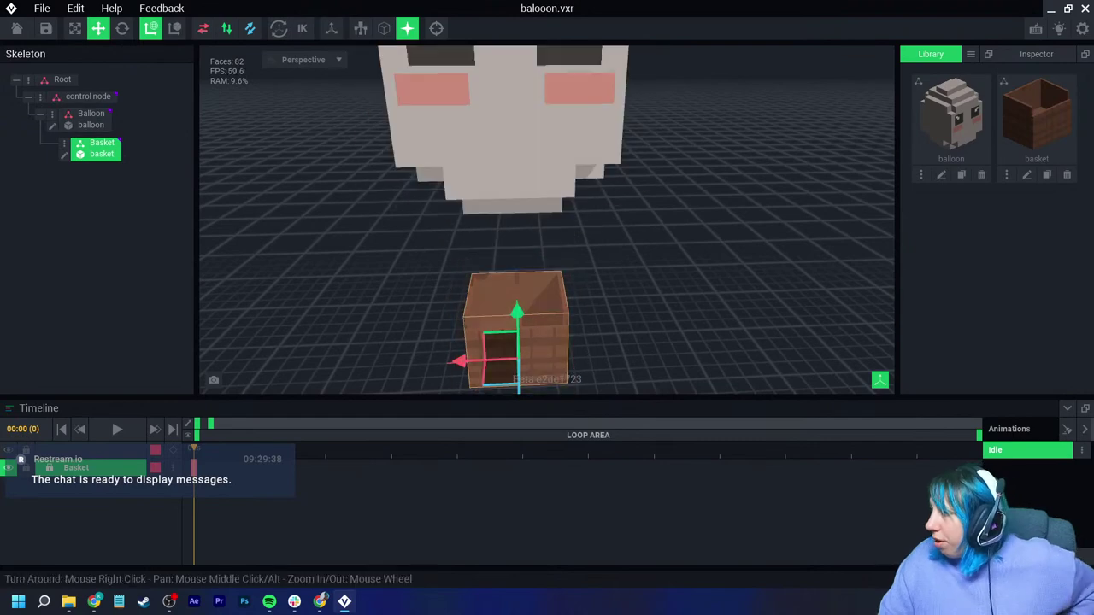
Step: Clone the basket model four times as "baslet side1", "basket back", "backet side 2" and "basket door"
left_click(1047, 174)
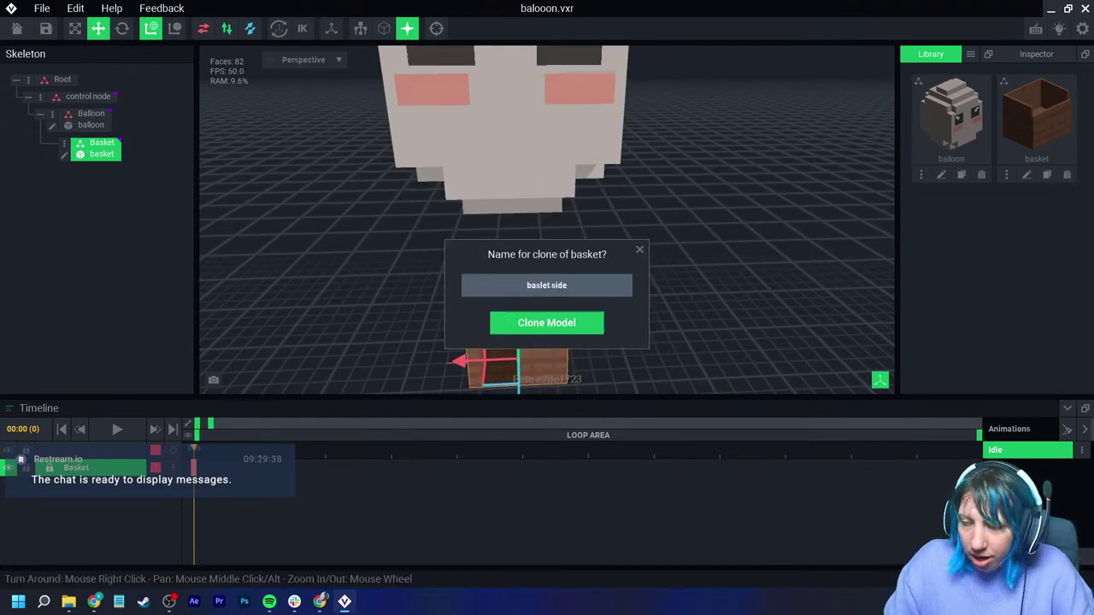
type("baslet side")
key("Return")
left_click(961, 288)
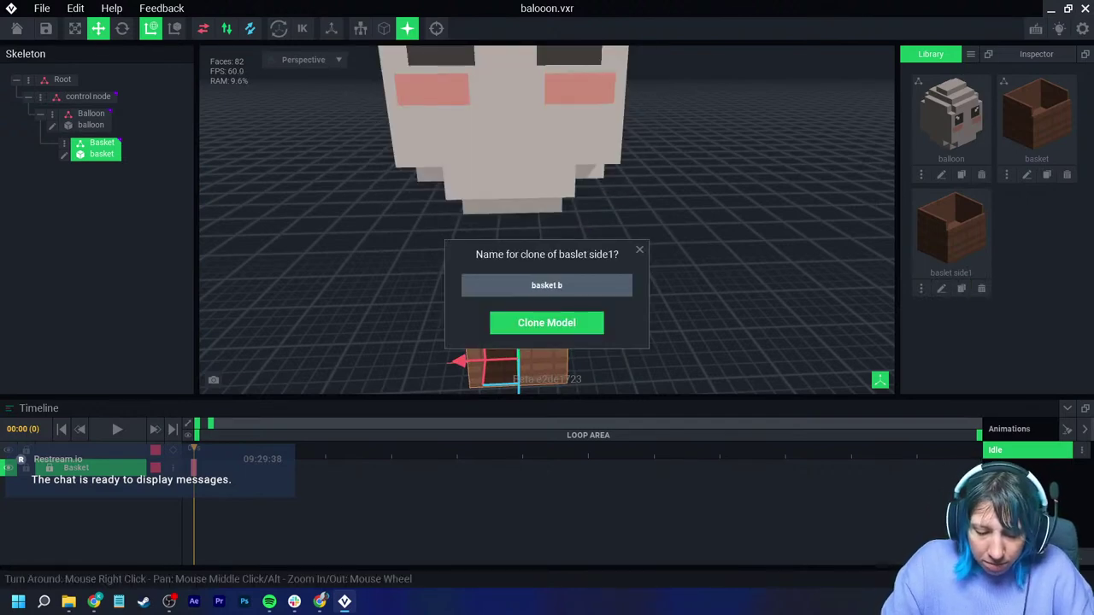
key("Return")
left_click(961, 288)
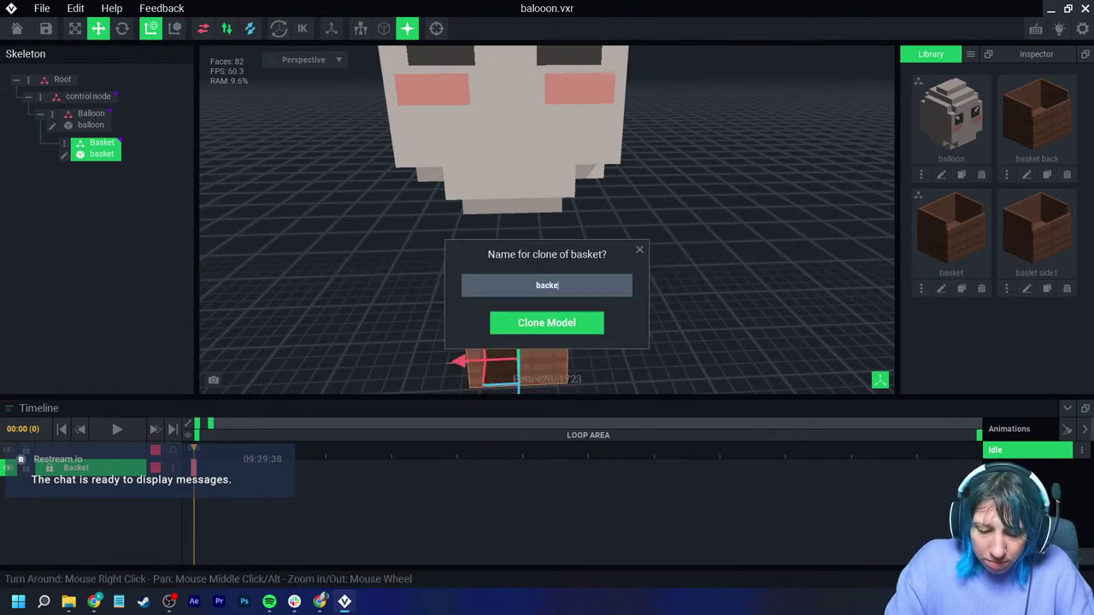
key("Return")
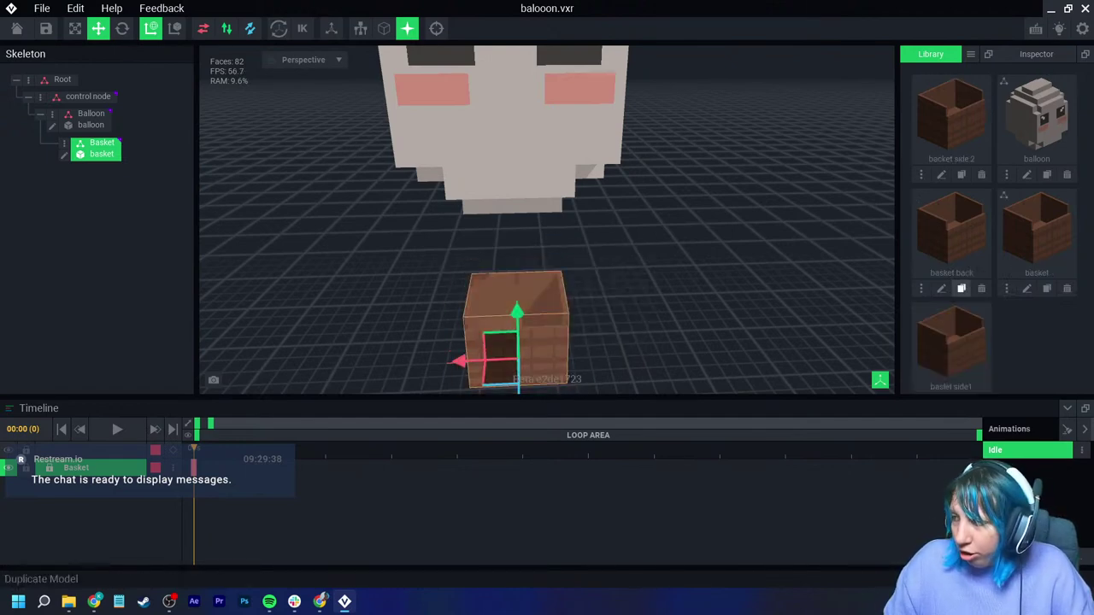
left_click(960, 288)
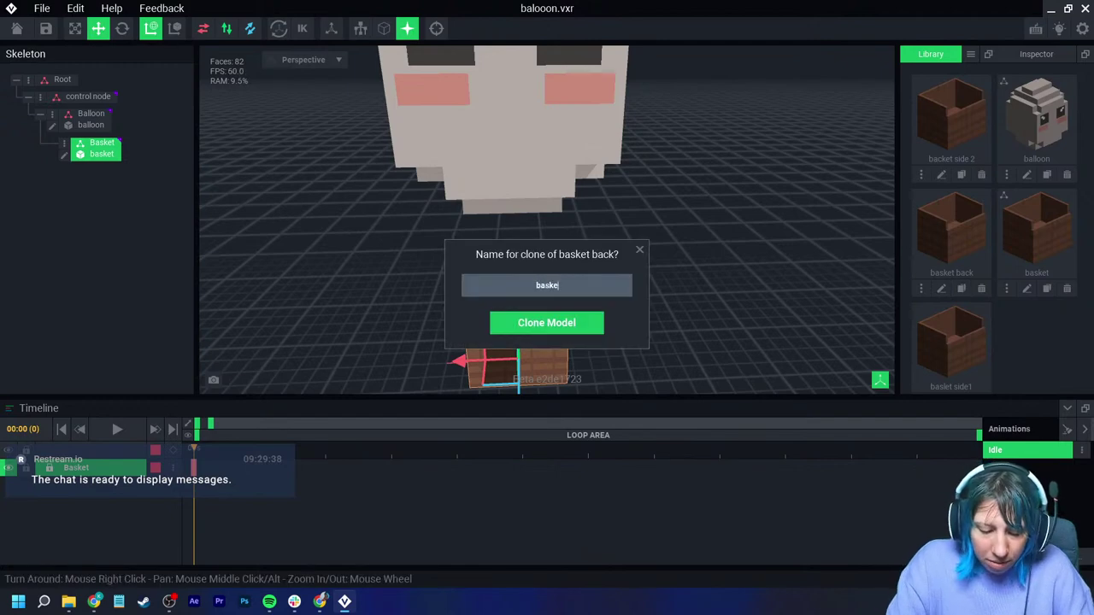
key("Return")
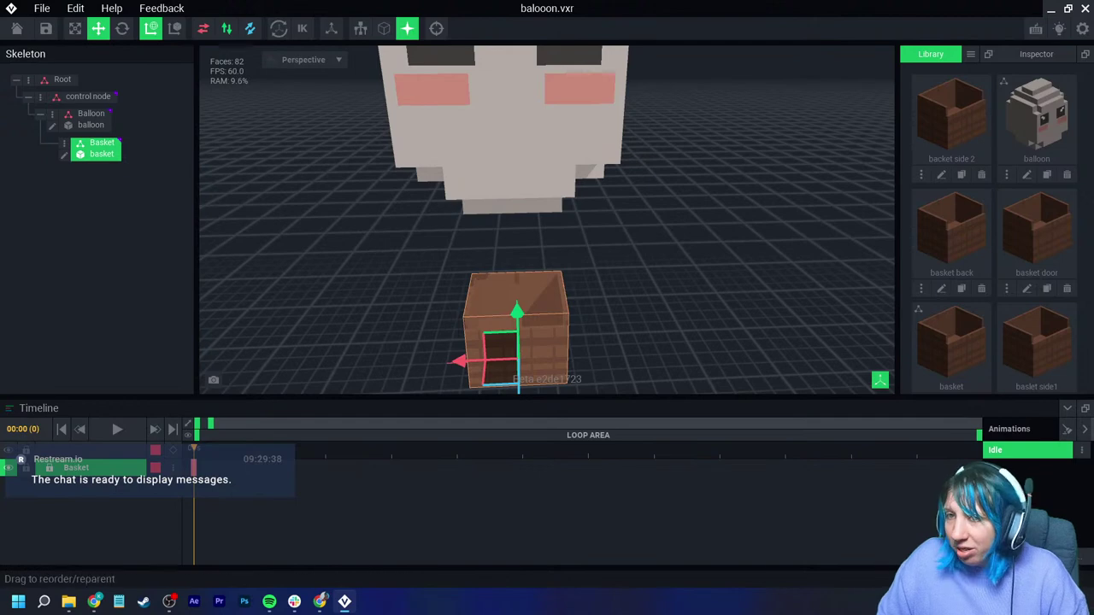
Step: Create two child nodes named "back" and "side" under the Basket node
right_click(70, 146)
left_click(129, 174)
type("back")
key("Return")
right_click(69, 143)
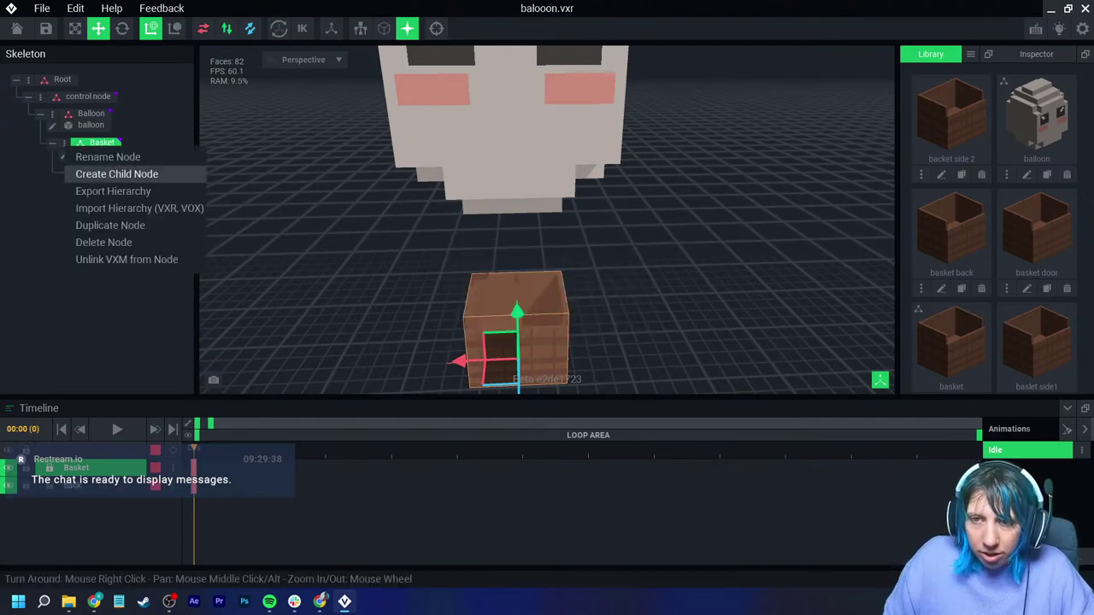
left_click(128, 173)
type("side")
key("Return")
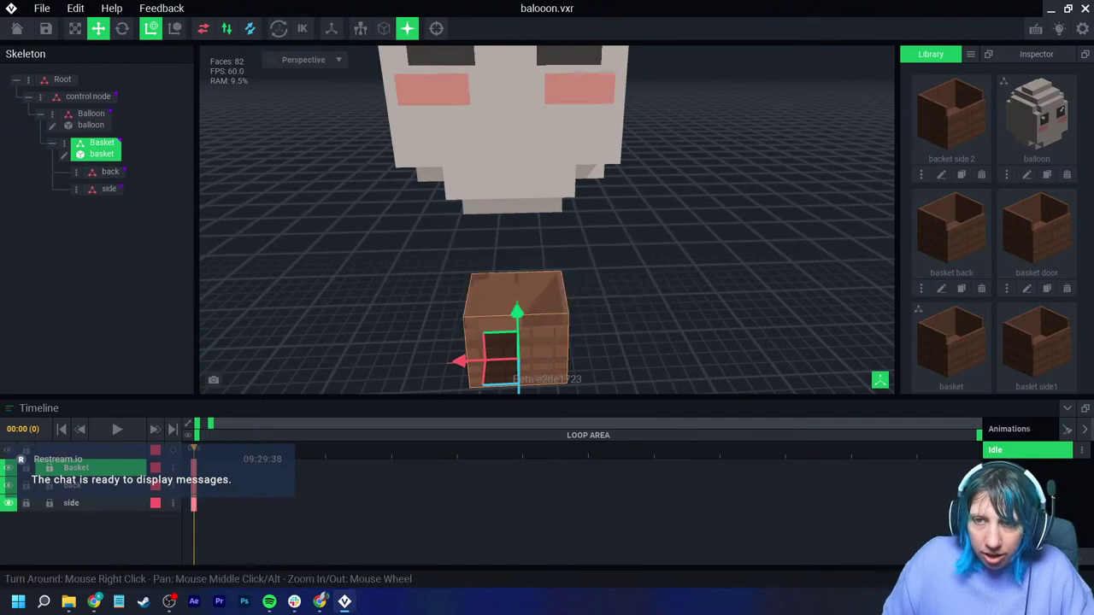
Step: Add two more child nodes named "side 1" and "door" under the Basket node
right_click(70, 146)
left_click(128, 173)
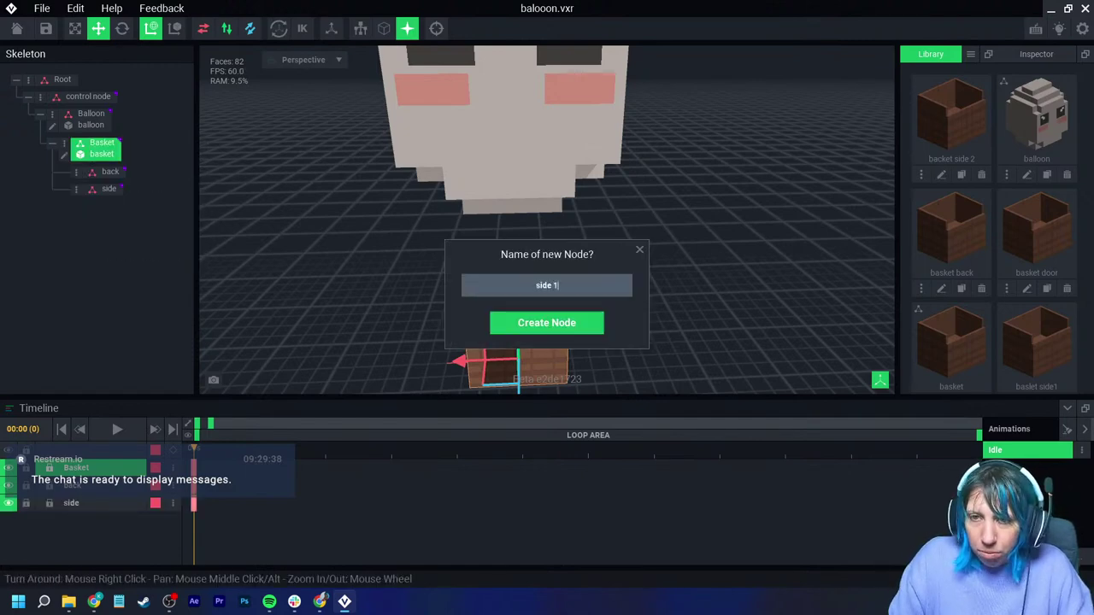
type("side 1")
key("Return")
right_click(68, 144)
left_click(128, 167)
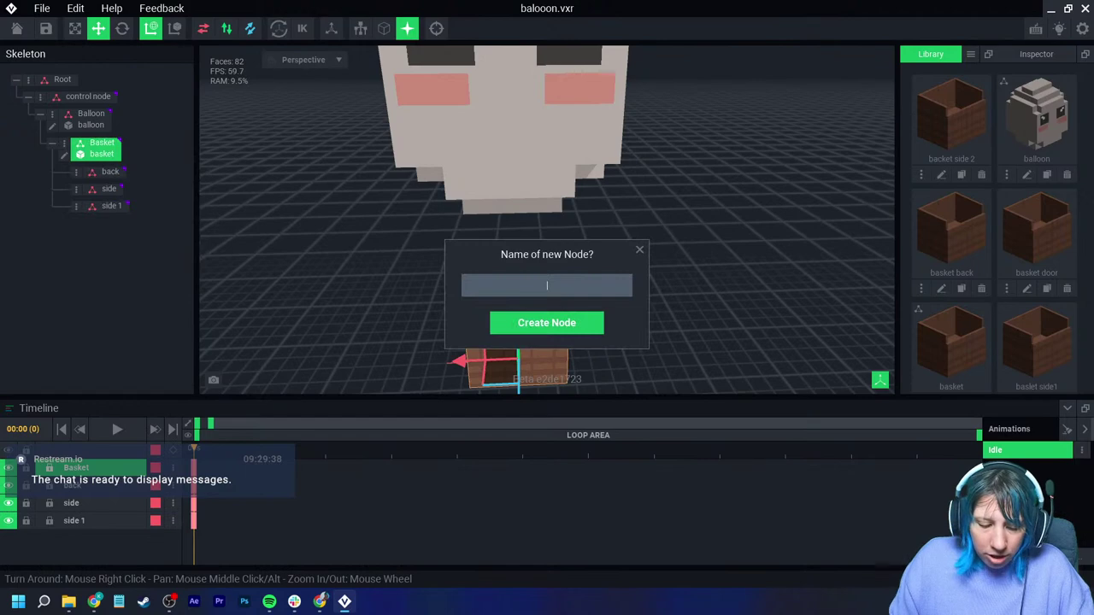
type("door")
key("Return")
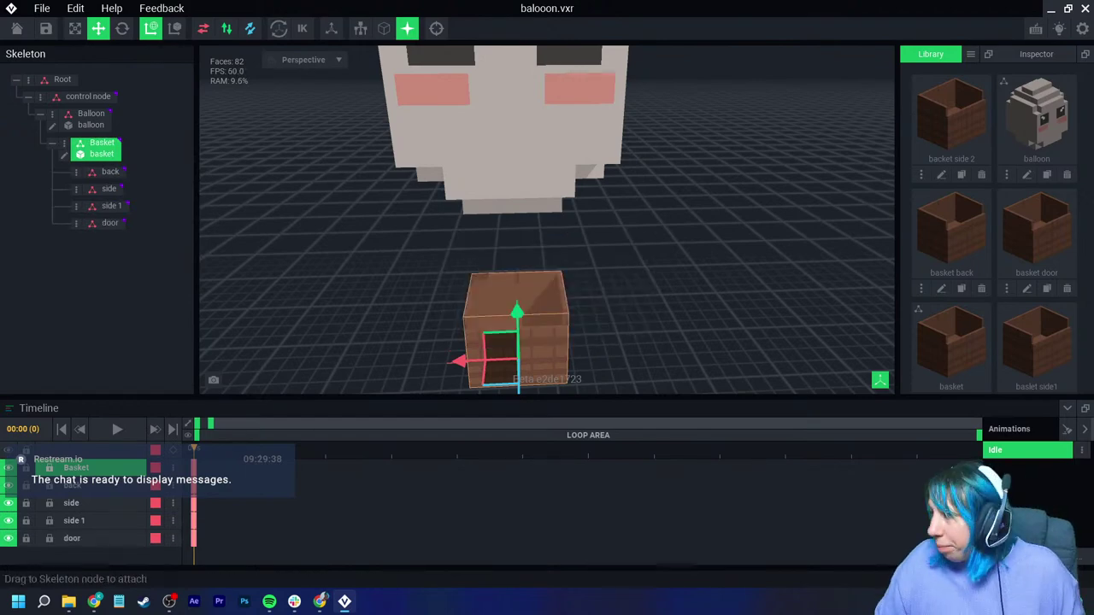
Step: Attach basket back to the back node, basket door to door, baslet side1 to side 1, and backet side 2 to side
left_click_drag(952, 230, 110, 172)
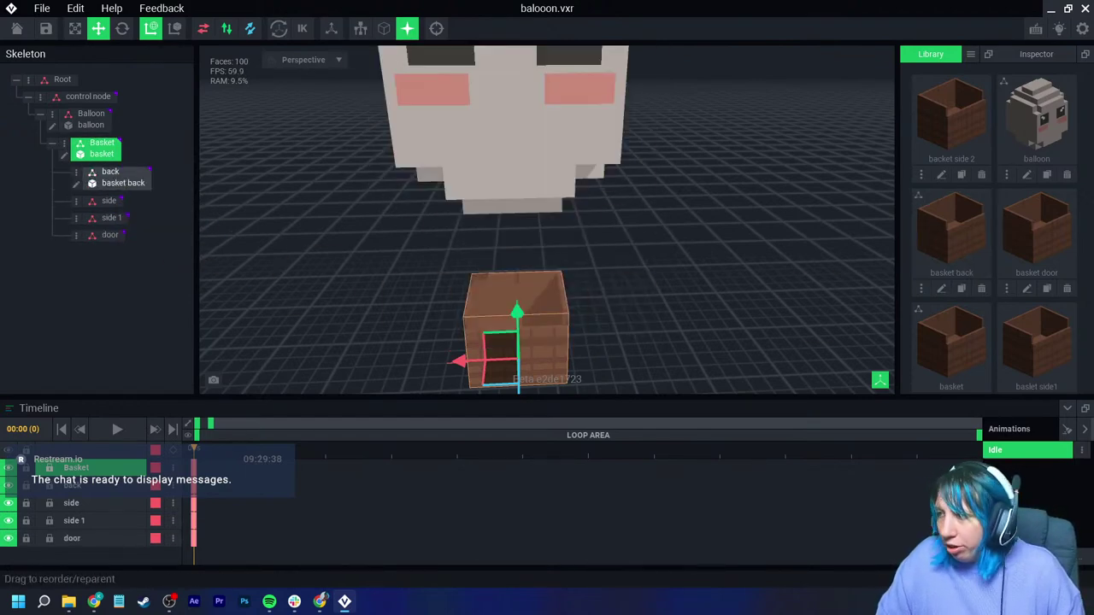
left_click_drag(1036, 231, 106, 235)
left_click_drag(1037, 346, 112, 219)
left_click_drag(951, 115, 109, 202)
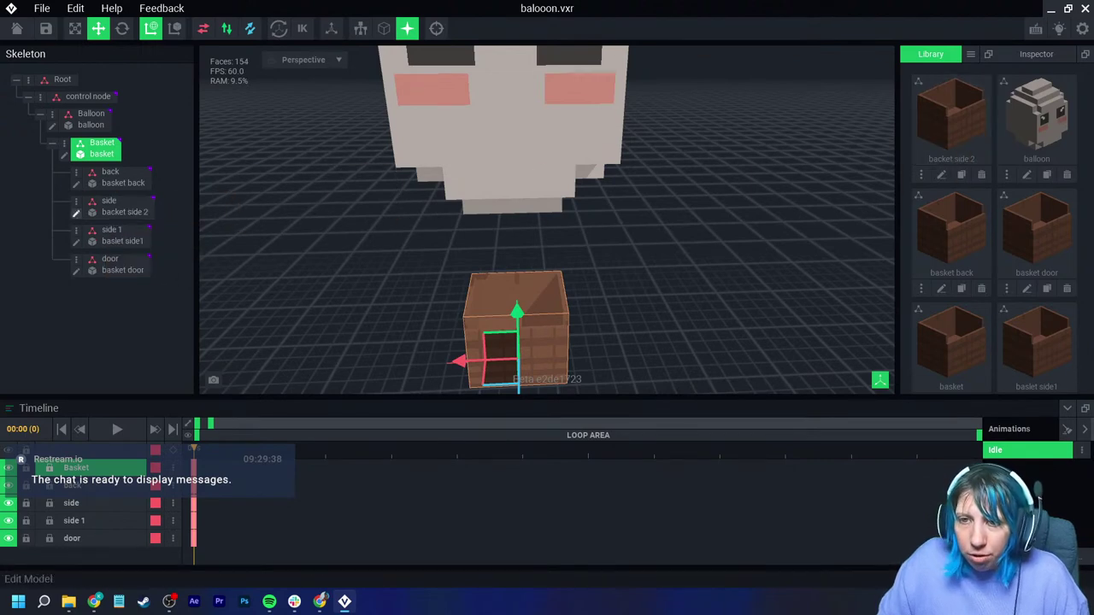
Step: Erase everything but one side wall from the backet side 2 model, trim its volume and save it
left_click(75, 213)
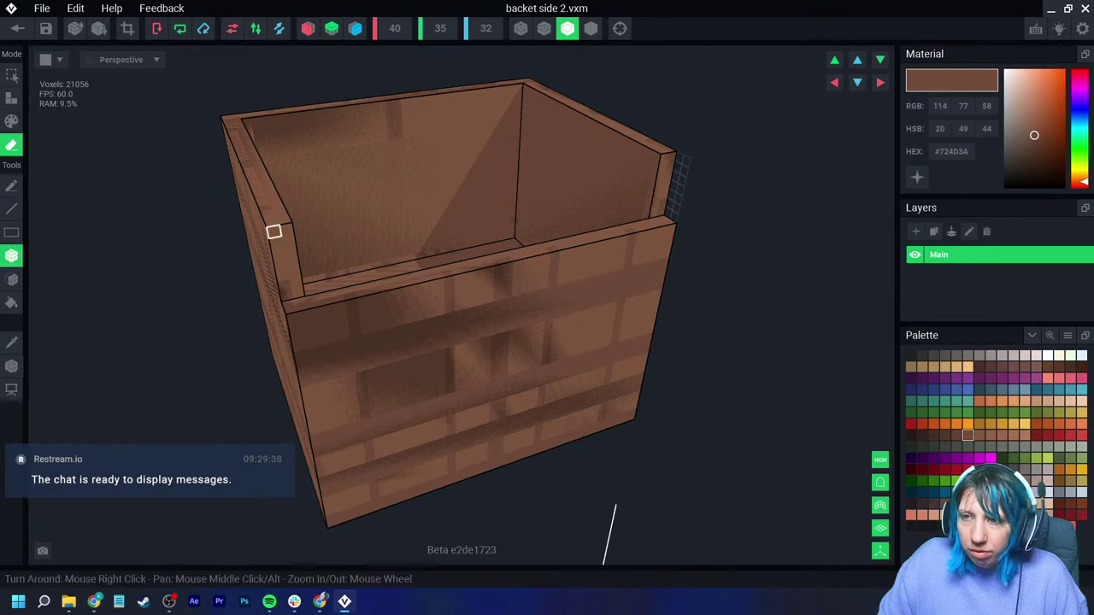
right_click_drag(479, 188, 339, 229)
mouse_move(242, 117)
left_mouse_down()
mouse_move(416, 389)
mouse_move(580, 494)
left_mouse_up()
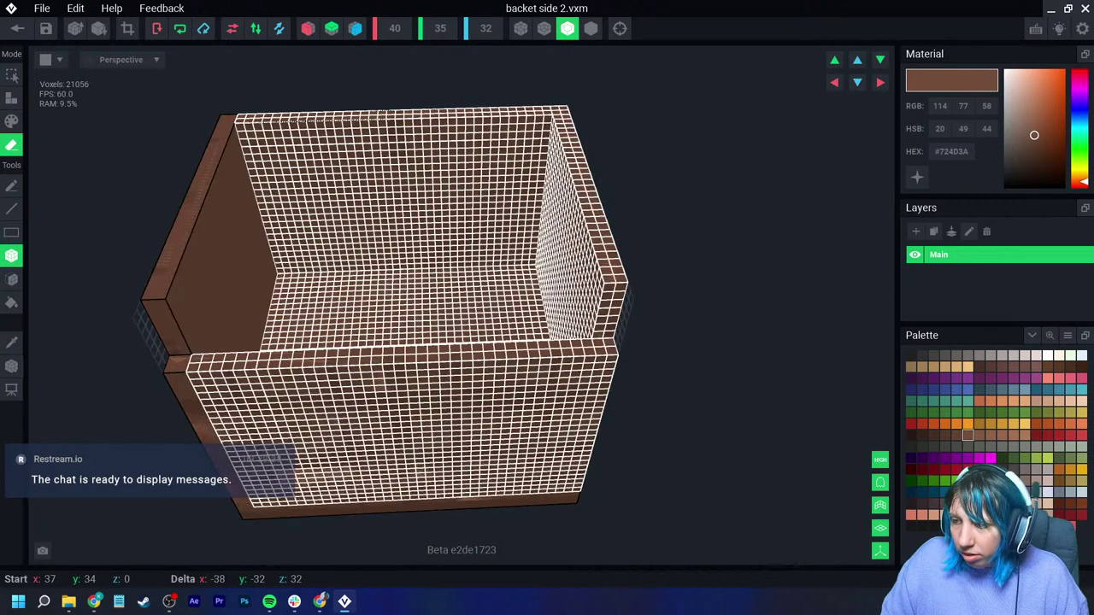
left_click_drag(257, 477, 256, 477)
left_click(127, 28)
left_click(17, 28)
left_click(427, 219)
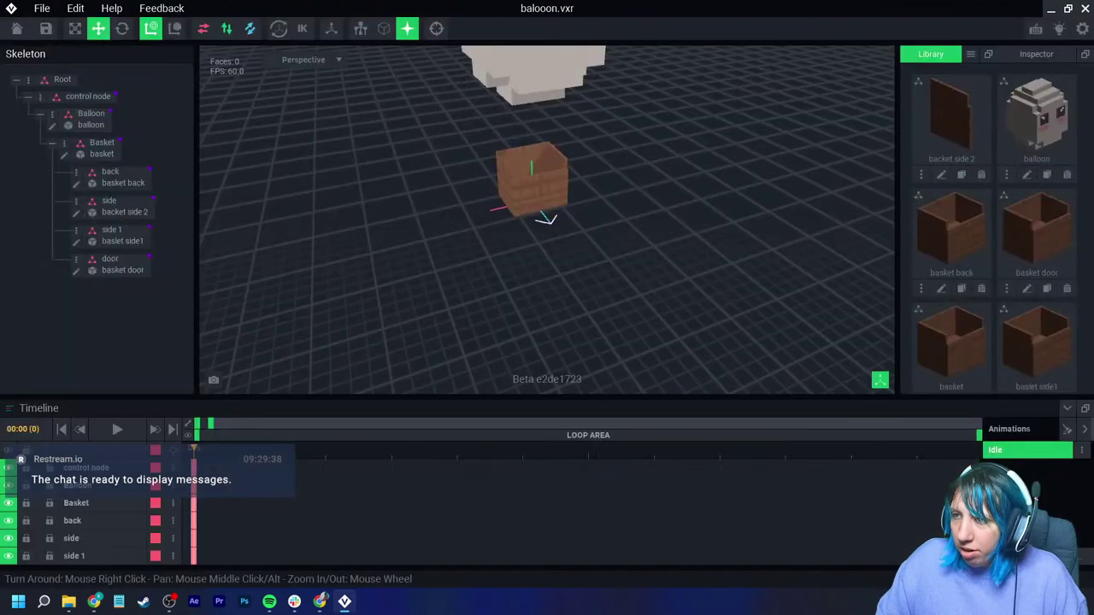
Step: Box-erase everything but the back wall from the basket back model, trim its volume and save it
left_click(76, 183)
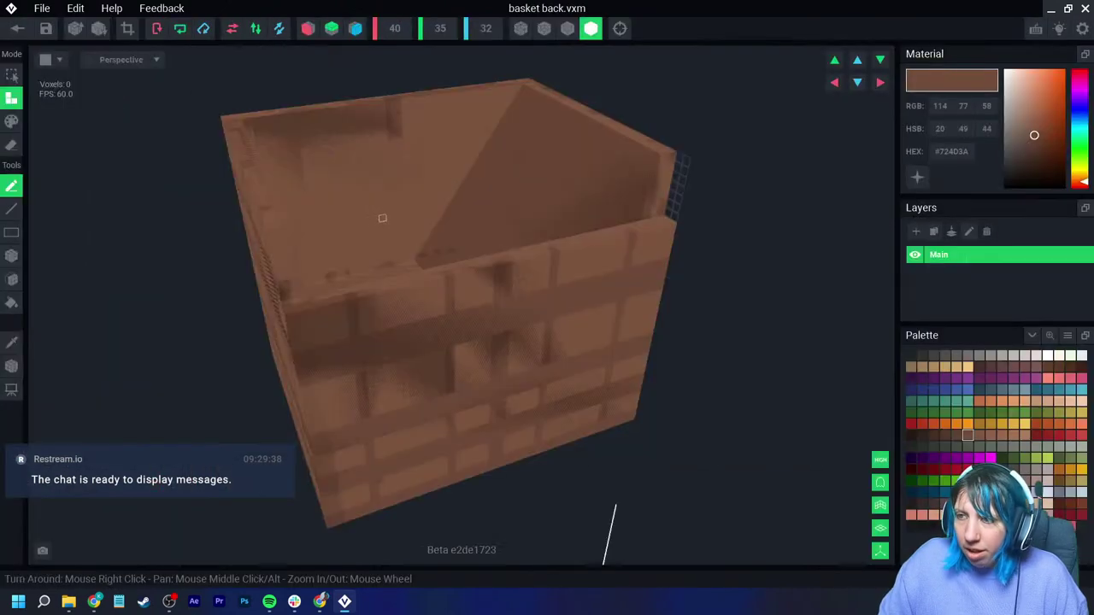
left_click(566, 28)
left_click(11, 144)
left_click(11, 256)
mouse_move(171, 257)
right_mouse_down()
mouse_move(348, 272)
mouse_move(309, 109)
right_mouse_up()
mouse_move(325, 103)
left_mouse_down()
mouse_move(551, 474)
mouse_move(513, 457)
left_mouse_up()
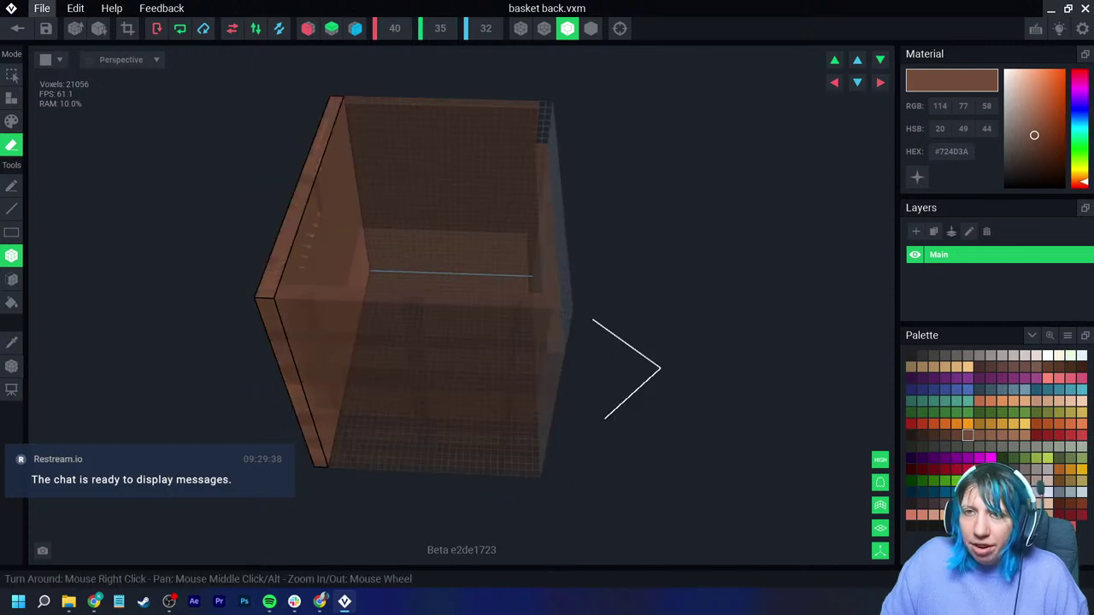
left_click(127, 29)
left_click(17, 28)
left_click(425, 217)
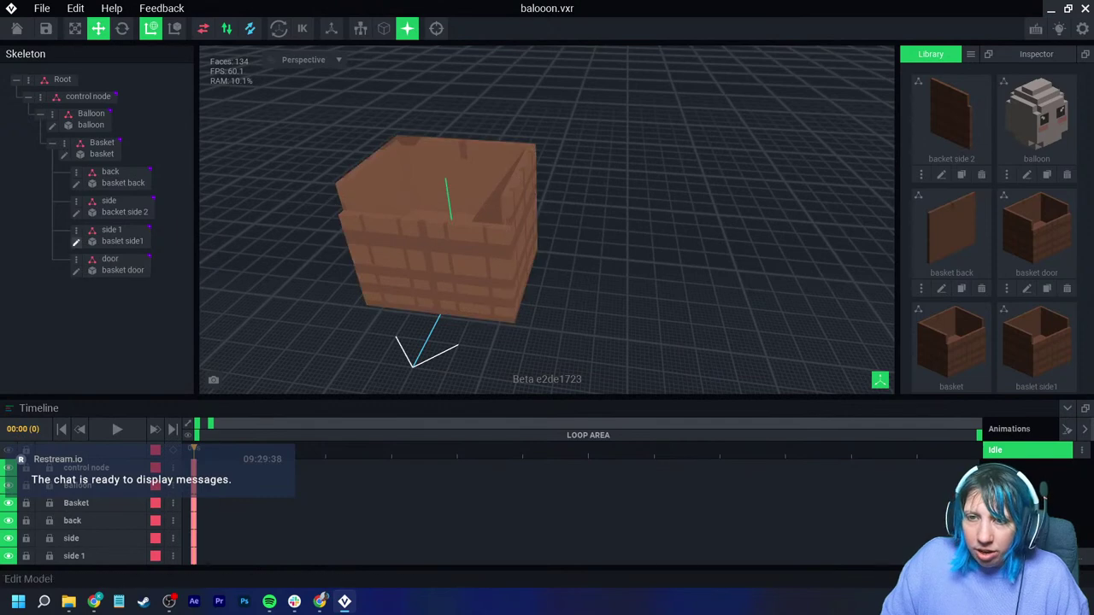
Step: Reduce the baslet side1 model to its single side wall with the box eraser, trim the volume and save
left_click(75, 242)
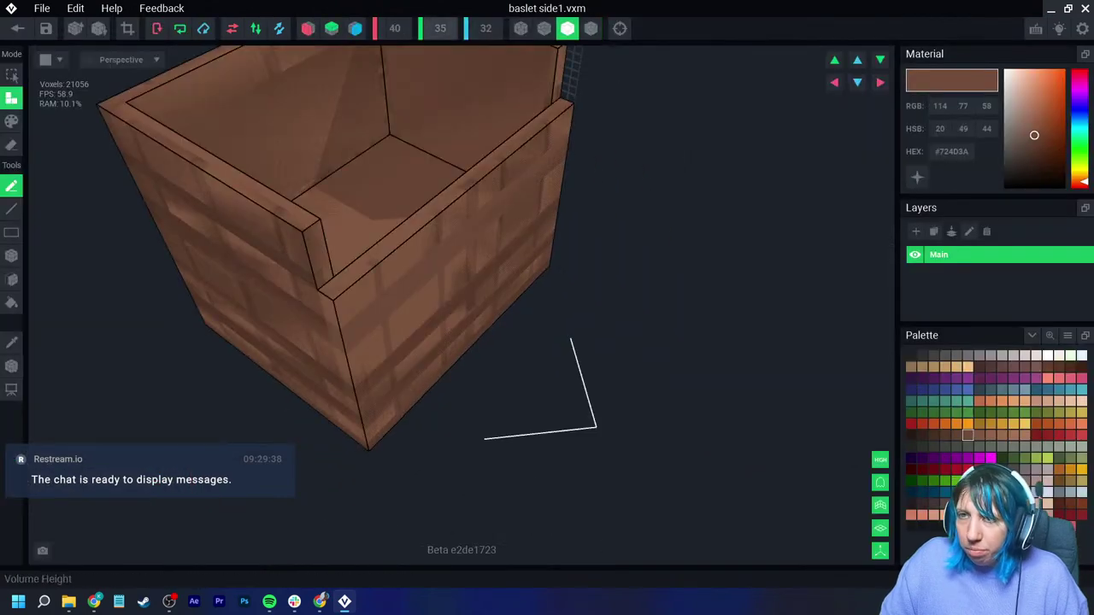
left_click(11, 255)
right_click_drag(256, 150, 359, 342)
mouse_move(235, 129)
left_mouse_down()
mouse_move(308, 251)
mouse_move(495, 427)
left_mouse_up()
mouse_move(488, 220)
right_mouse_down()
mouse_move(486, 186)
mouse_move(359, 167)
right_mouse_up()
left_click(127, 28)
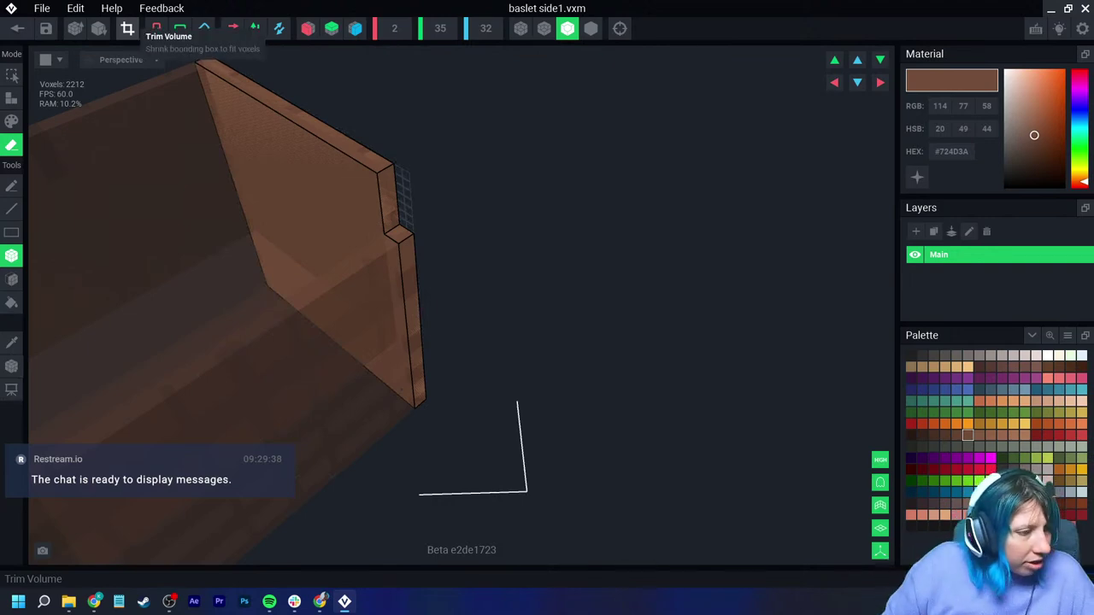
left_click(17, 28)
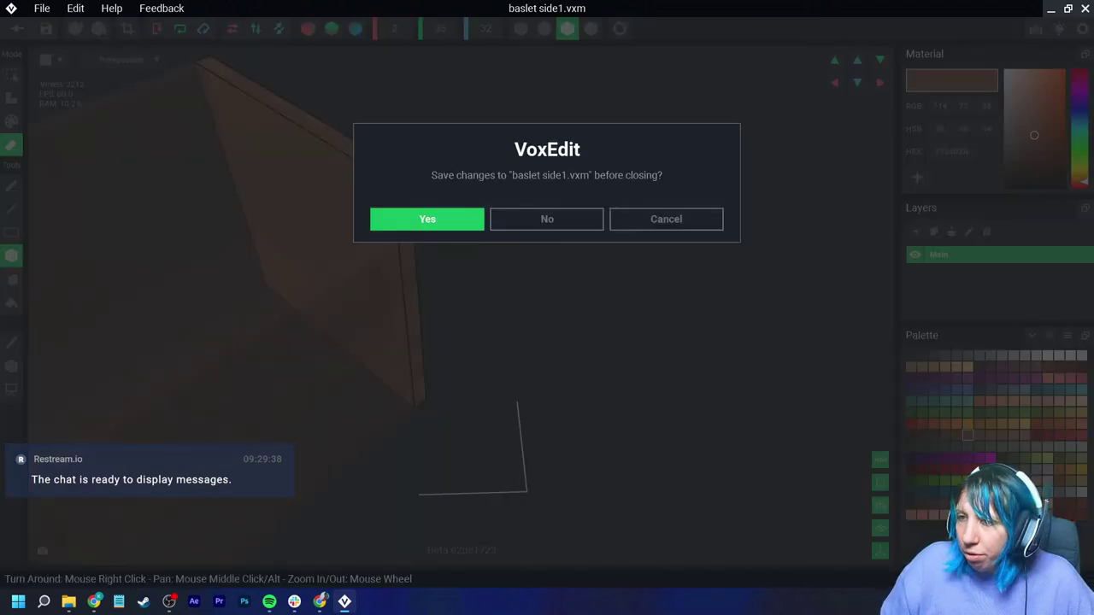
left_click(427, 219)
Step: Open the basket model and erase its entire back wall with the Box tool
right_click_drag(547, 219, 479, 214)
scroll(500, 205, "up", 4)
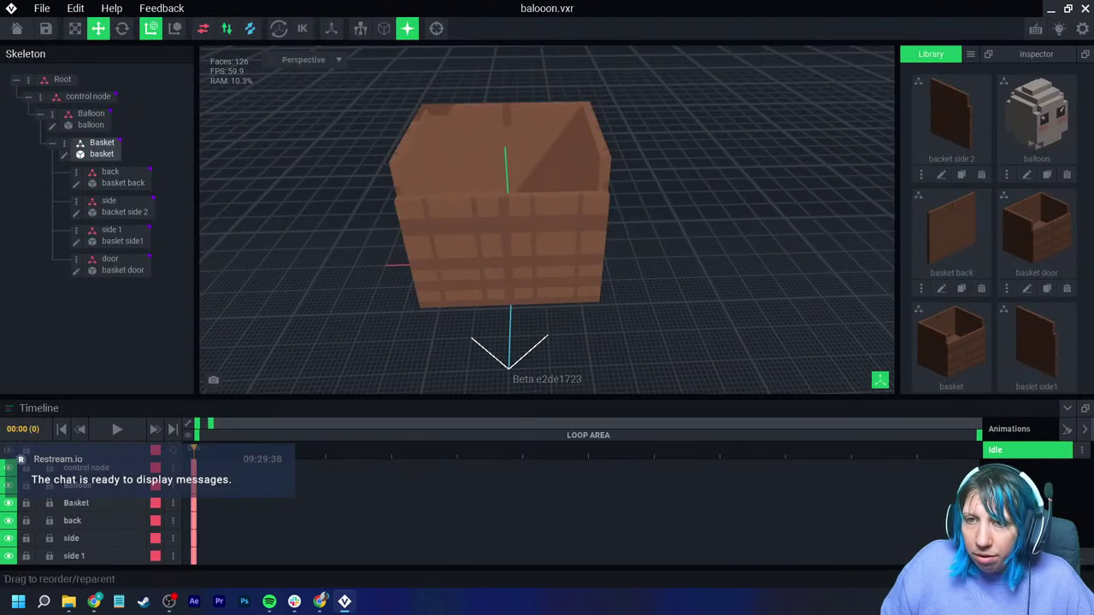
left_click(64, 154)
right_click_drag(441, 232, 504, 273)
left_click(568, 28)
right_click_drag(478, 89, 546, 94)
left_click(11, 145)
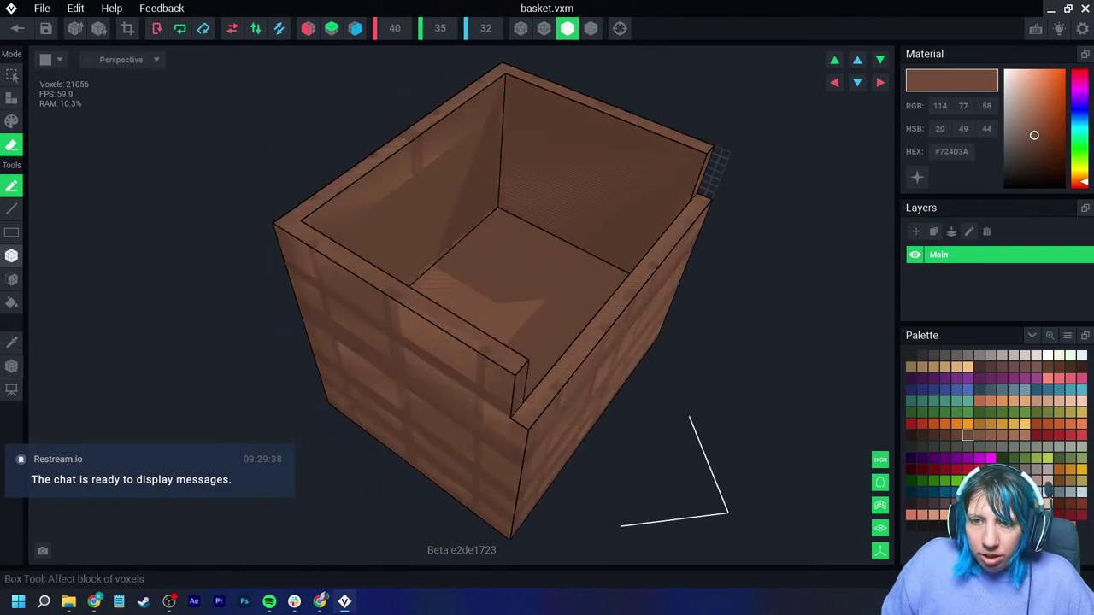
mouse_move(359, 197)
right_mouse_down()
mouse_move(384, 193)
mouse_move(436, 88)
right_mouse_up()
mouse_move(439, 87)
left_mouse_down()
mouse_move(273, 357)
mouse_move(319, 436)
left_mouse_up()
mouse_move(319, 436)
right_mouse_down()
mouse_move(337, 422)
mouse_move(334, 396)
right_mouse_up()
mouse_move(306, 277)
left_mouse_down()
mouse_move(295, 273)
mouse_move(358, 552)
mouse_move(366, 529)
left_mouse_up()
right_click_drag(366, 530, 312, 191)
scroll(338, 359, "down", 3)
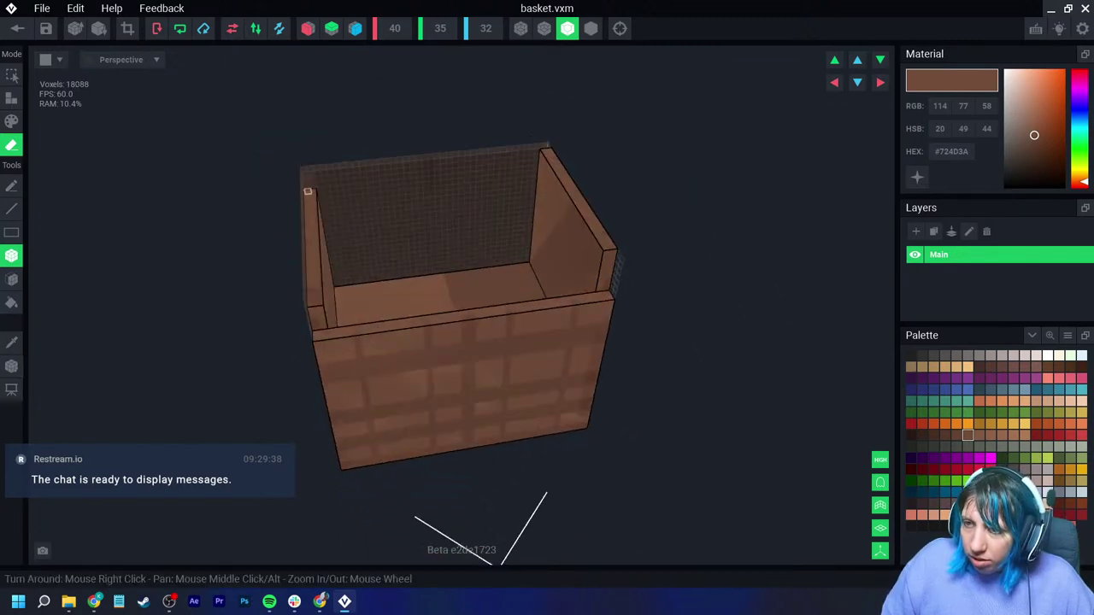
Step: Erase the two side walls and the front wall from the basket model, keeping only the inner floor block
left_click_drag(306, 191, 322, 376)
left_click_drag(357, 465, 347, 465)
mouse_move(347, 461)
right_mouse_down()
mouse_move(488, 432)
mouse_move(416, 154)
mouse_move(386, 181)
right_mouse_up()
left_click_drag(392, 165, 417, 451)
mouse_move(417, 451)
right_mouse_down()
mouse_move(489, 431)
mouse_move(228, 367)
right_mouse_up()
left_click_drag(240, 343, 530, 426)
mouse_move(489, 432)
right_mouse_down()
mouse_move(484, 298)
mouse_move(452, 276)
mouse_move(446, 328)
right_mouse_up()
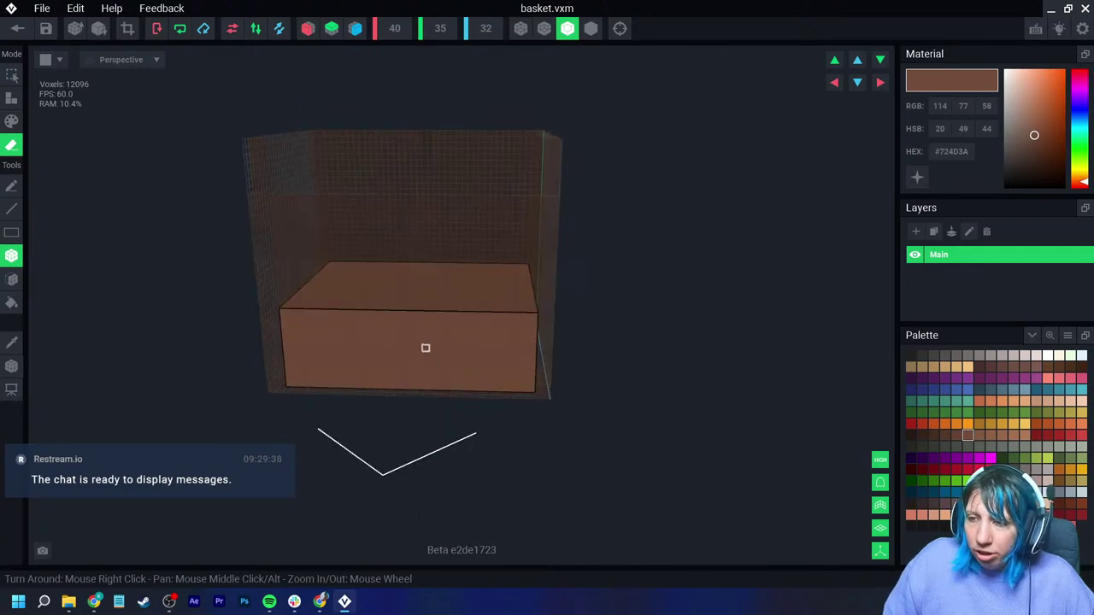
Step: Erase two voxel layers off the top of the basket's floor block, trim the volume and save the model
left_click(11, 280)
mouse_move(395, 230)
right_mouse_down()
mouse_move(402, 322)
mouse_move(404, 295)
right_mouse_up()
left_click(439, 337)
left_click(438, 338)
scroll(400, 327, "up", 3)
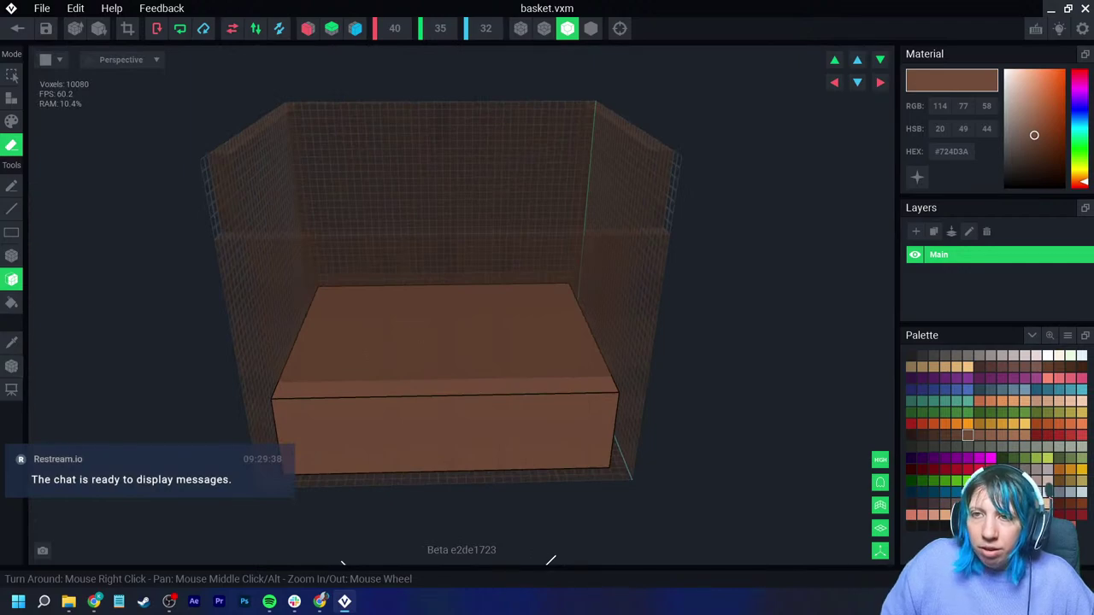
left_click(128, 29)
left_click(17, 28)
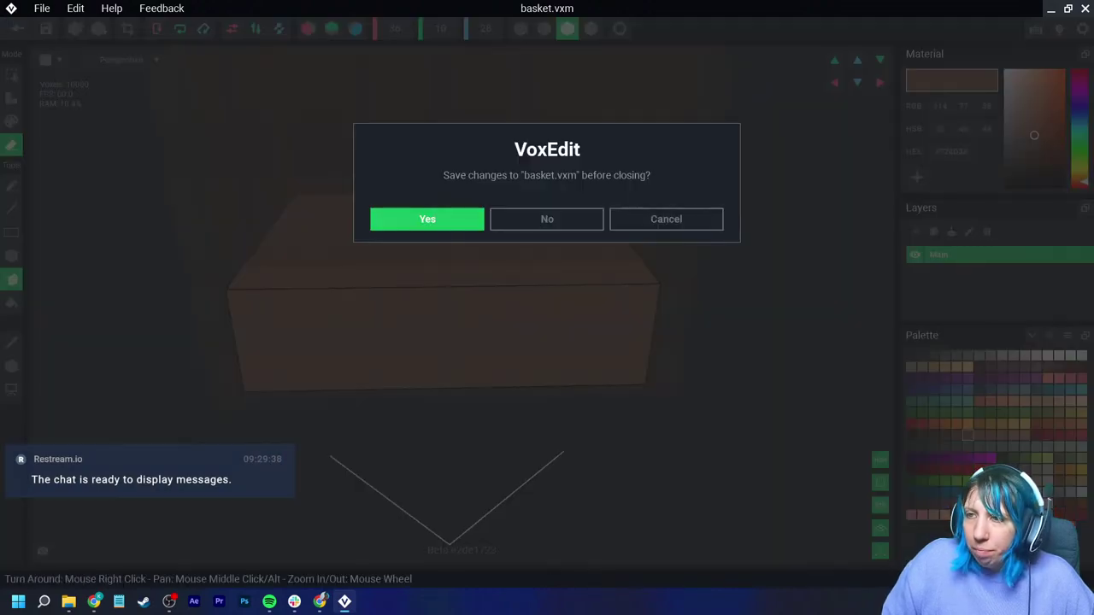
left_click(427, 219)
Step: Open the basket door model for editing and set up box erasing of voxels
right_click_drag(427, 219, 530, 137)
left_click(110, 263)
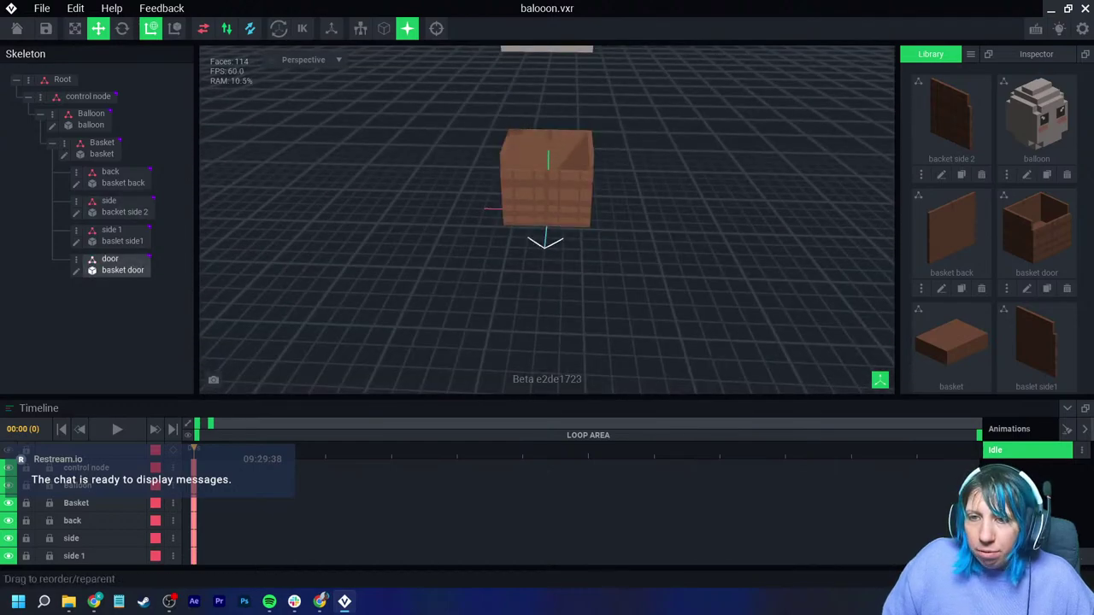
left_click(76, 270)
right_click_drag(384, 248, 427, 316)
left_click(566, 29)
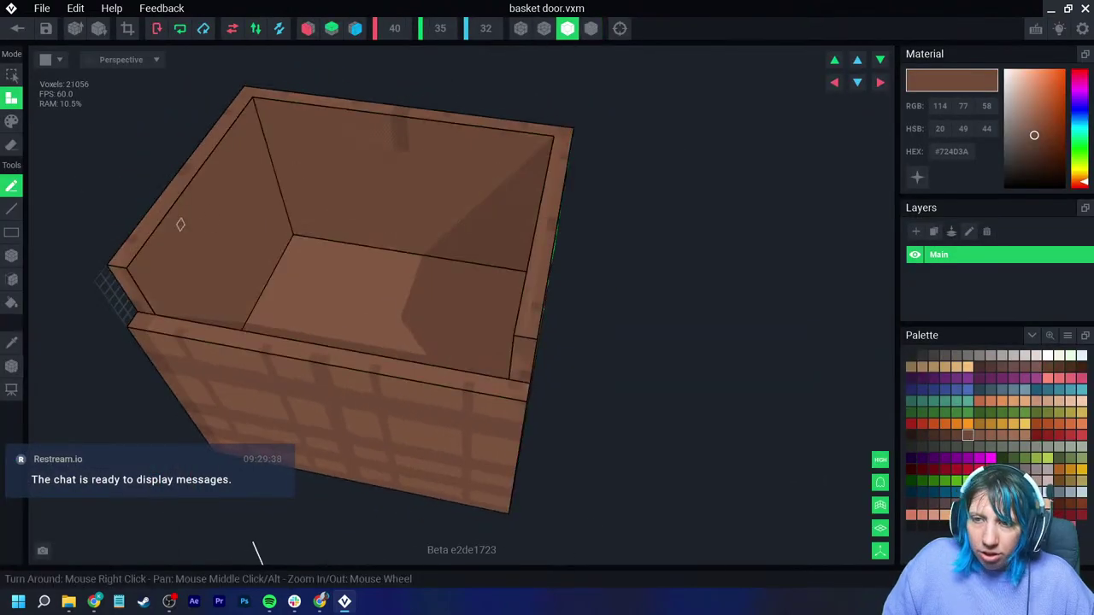
right_click_drag(181, 225, 161, 252)
middle_click_drag(161, 252, 218, 233)
left_click(11, 255)
left_click(11, 145)
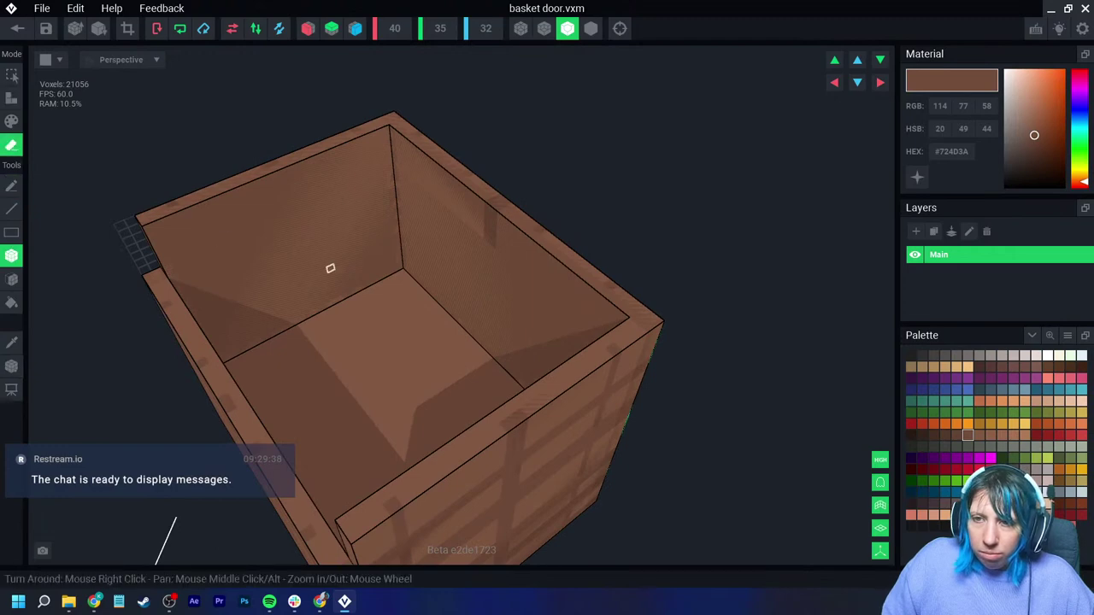
right_click_drag(316, 268, 243, 236)
mouse_move(142, 168)
left_mouse_down()
mouse_move(499, 497)
mouse_move(496, 564)
left_mouse_up()
key("Escape")
Step: Erase everything except the low front panel from the basket door model
right_click_drag(384, 481, 376, 432)
scroll(352, 431, "down", 3)
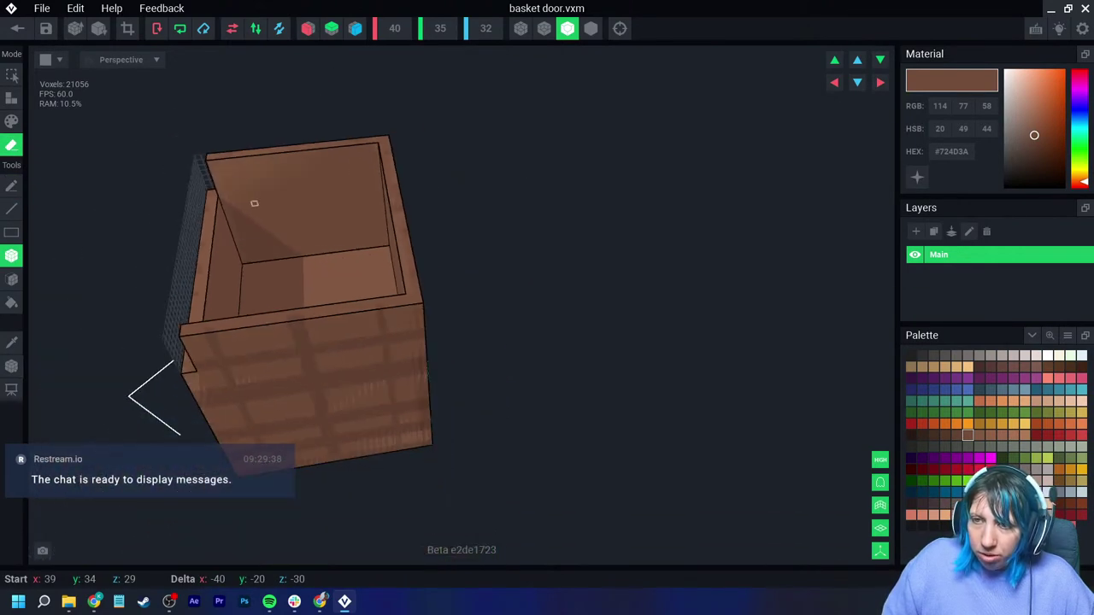
mouse_move(209, 154)
left_mouse_down()
mouse_move(426, 376)
mouse_move(432, 447)
mouse_move(399, 444)
left_mouse_up()
right_click_drag(399, 444, 408, 462)
middle_click_drag(408, 462, 323, 284)
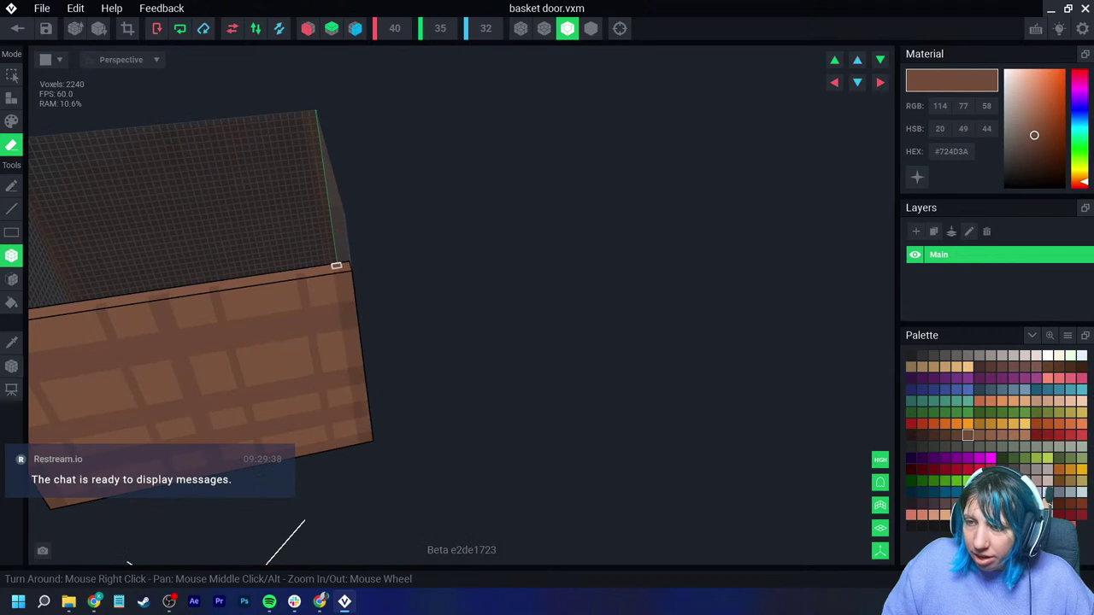
Step: Erase the narrow vertical strip at one end of the door panel, where the side wall joins
left_click_drag(336, 266, 338, 271)
left_click_drag(365, 441, 368, 443)
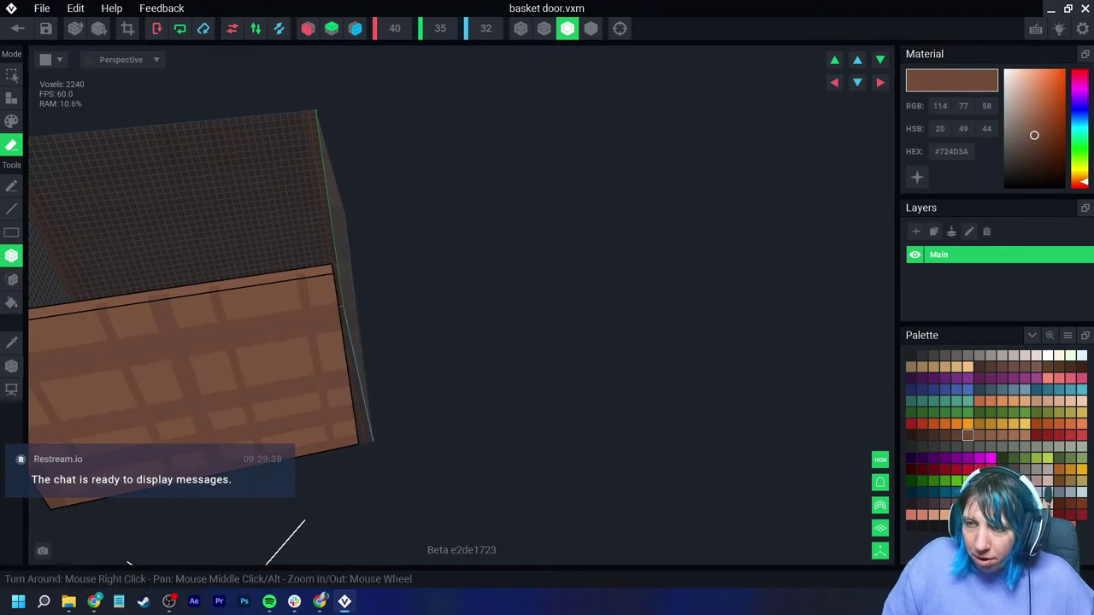
Step: Erase the excess strip of voxels along the basket door's side edge and crop the volume to the remaining model
middle_click_drag(367, 443, 598, 421)
left_click_drag(243, 294, 299, 480)
mouse_move(453, 449)
right_mouse_down()
mouse_move(398, 445)
mouse_move(401, 487)
right_mouse_up()
left_click(127, 28)
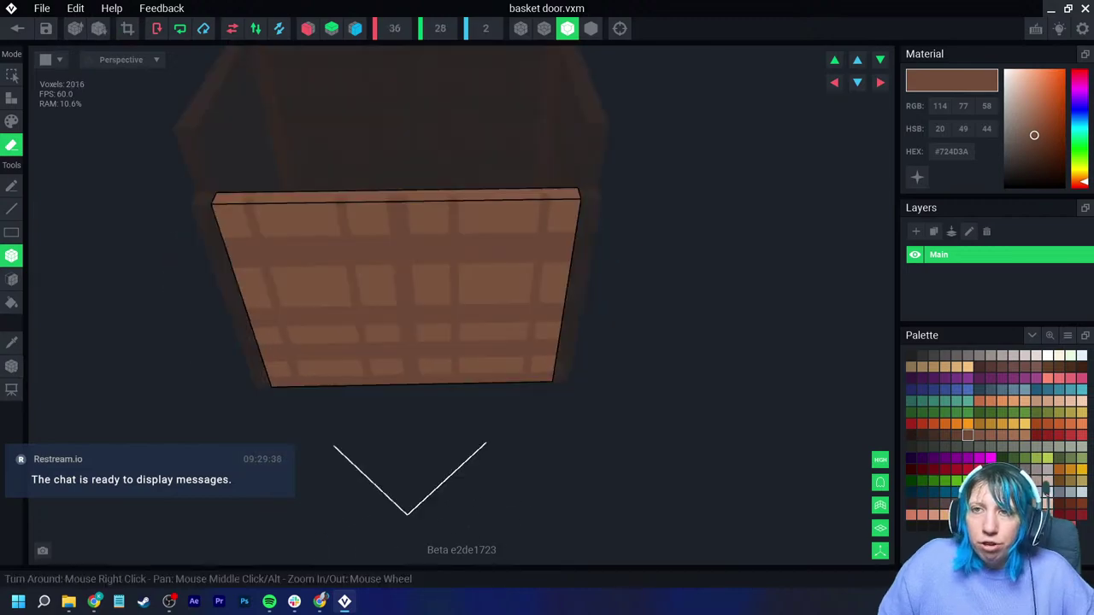
Step: Save the door model, return to the balloon rig and select the door on the basket
left_click(17, 28)
left_click(427, 219)
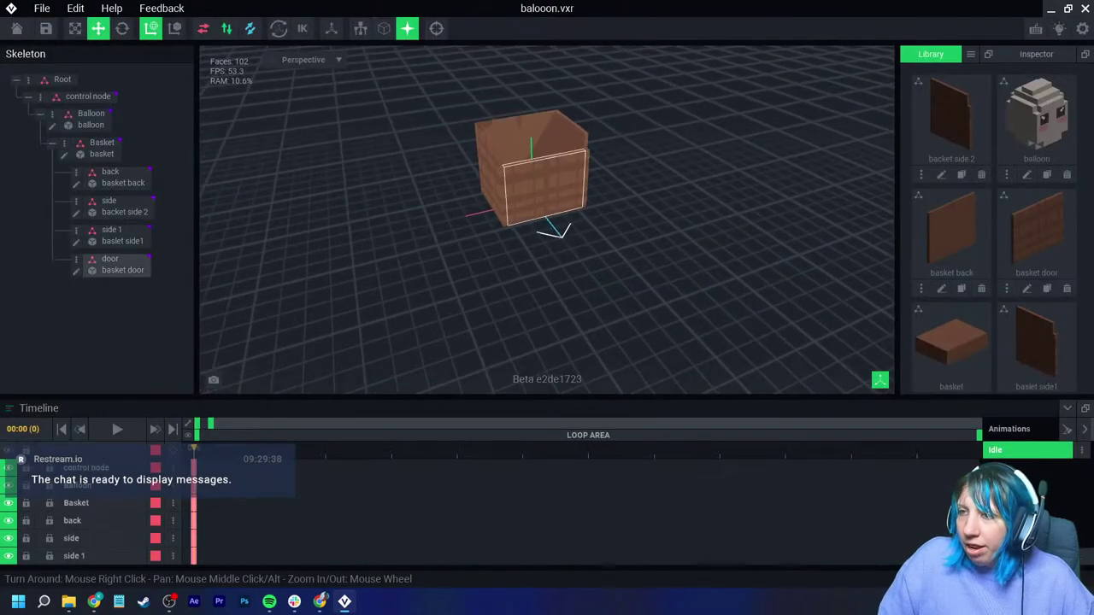
left_click(544, 188)
right_click_drag(544, 188, 478, 175)
scroll(530, 197, "up", 3)
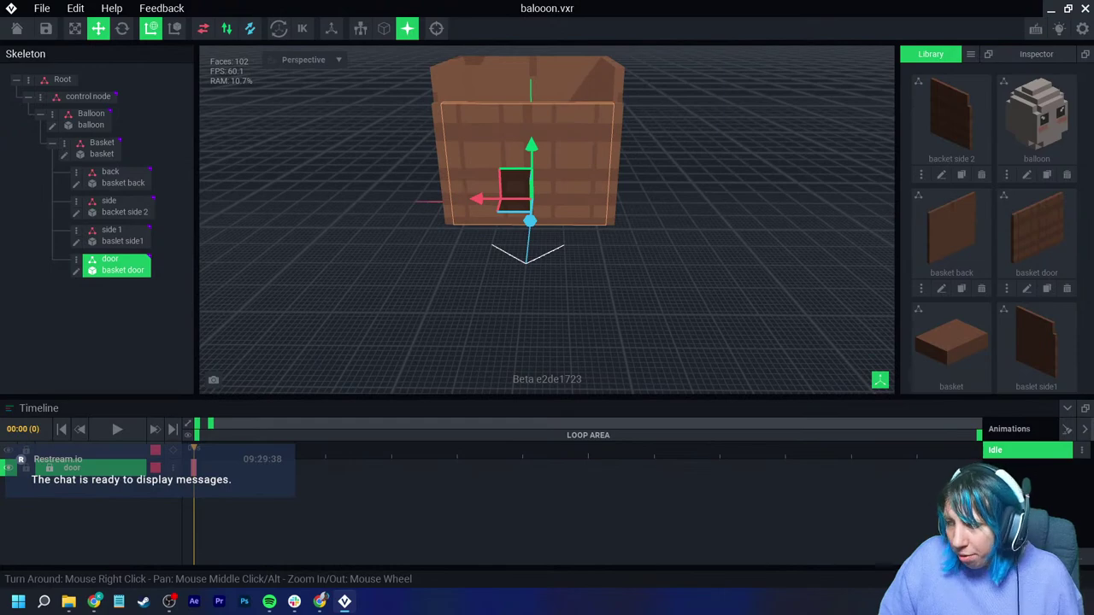
middle_click_drag(621, 217, 598, 293)
right_click_drag(547, 286, 597, 268)
scroll(606, 269, "down", 3)
Step: Rename the Idle animation to "Idle 01" and add a keyframe for all nodes at frame 1
left_click(1081, 450)
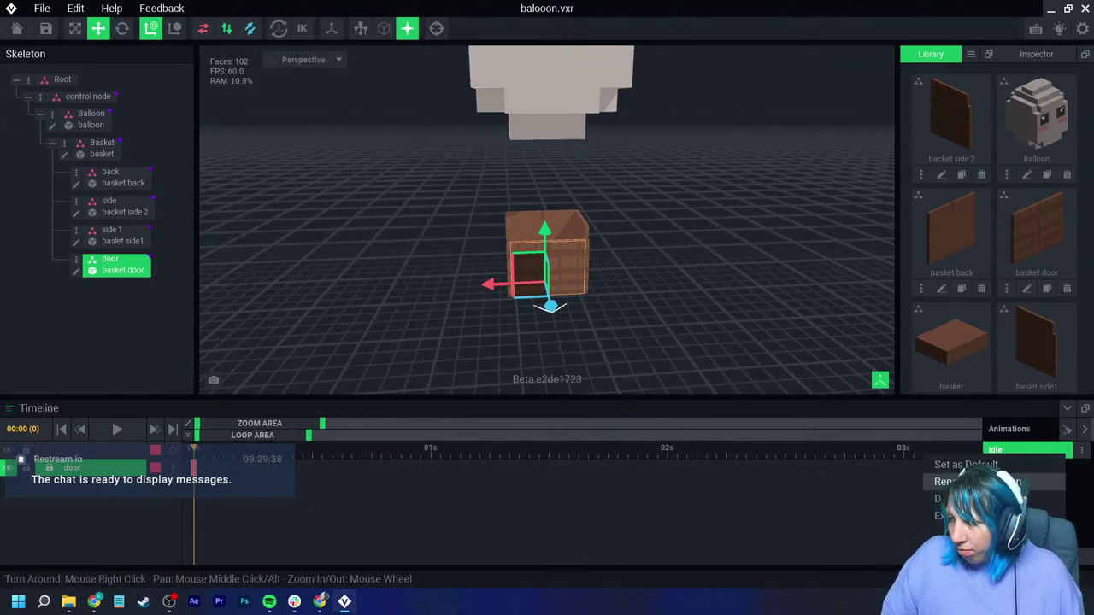
left_click(965, 481)
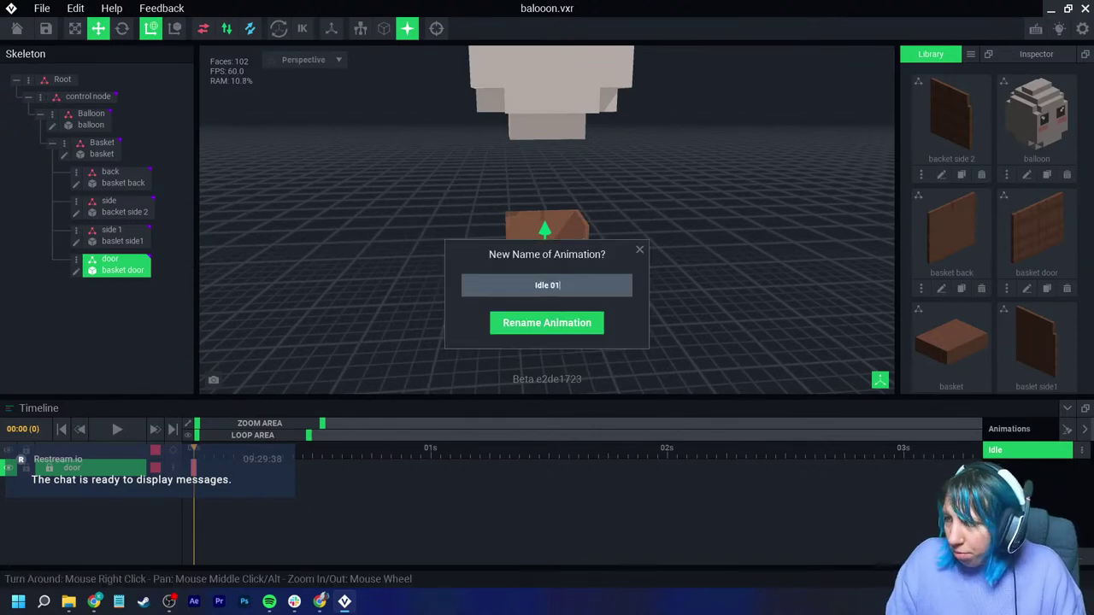
key("Return")
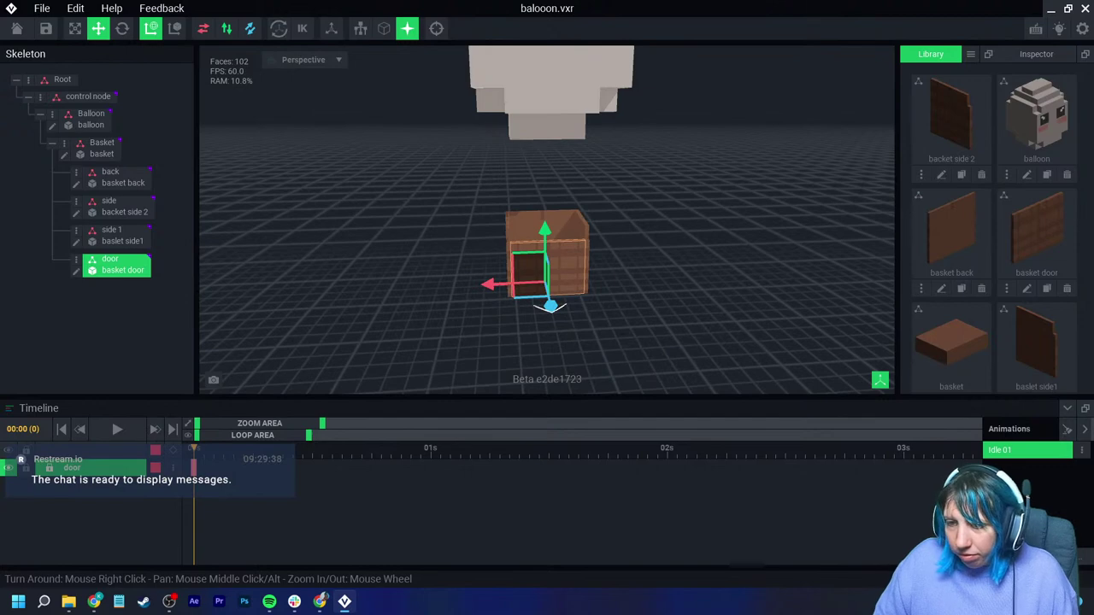
left_click(88, 96)
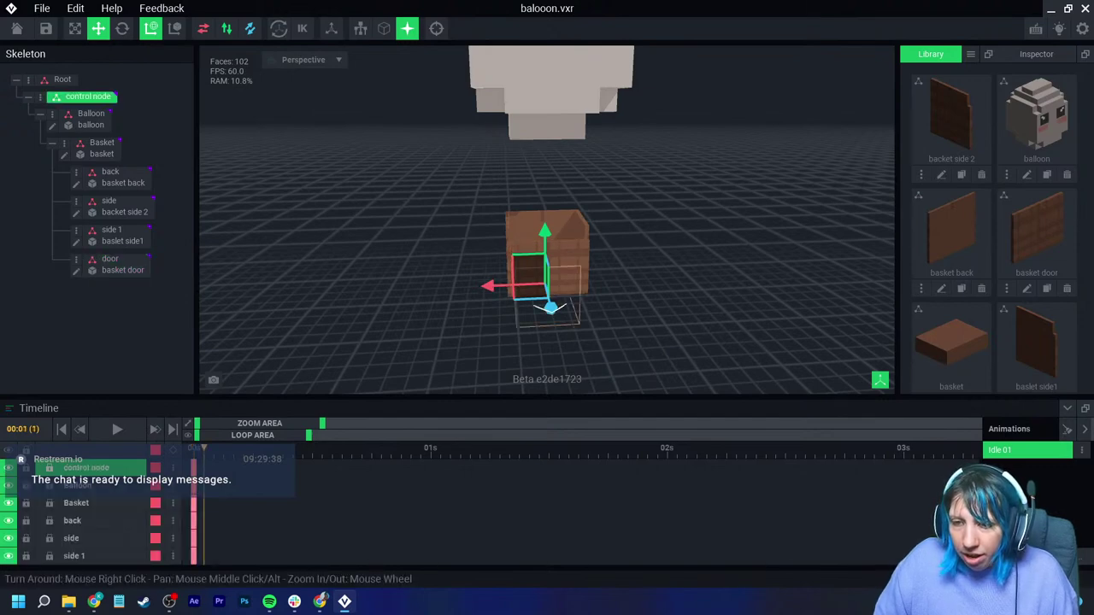
left_click(172, 450)
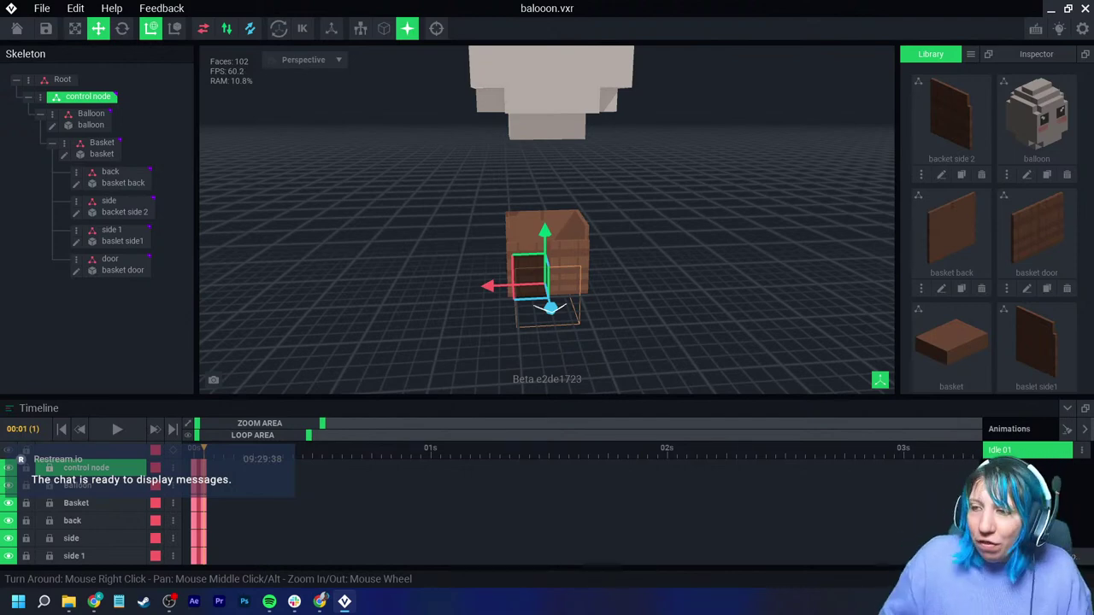
Step: Examine the basket's door, sides and back by selecting each panel in turn
left_click(543, 223)
left_click(582, 237)
key("f")
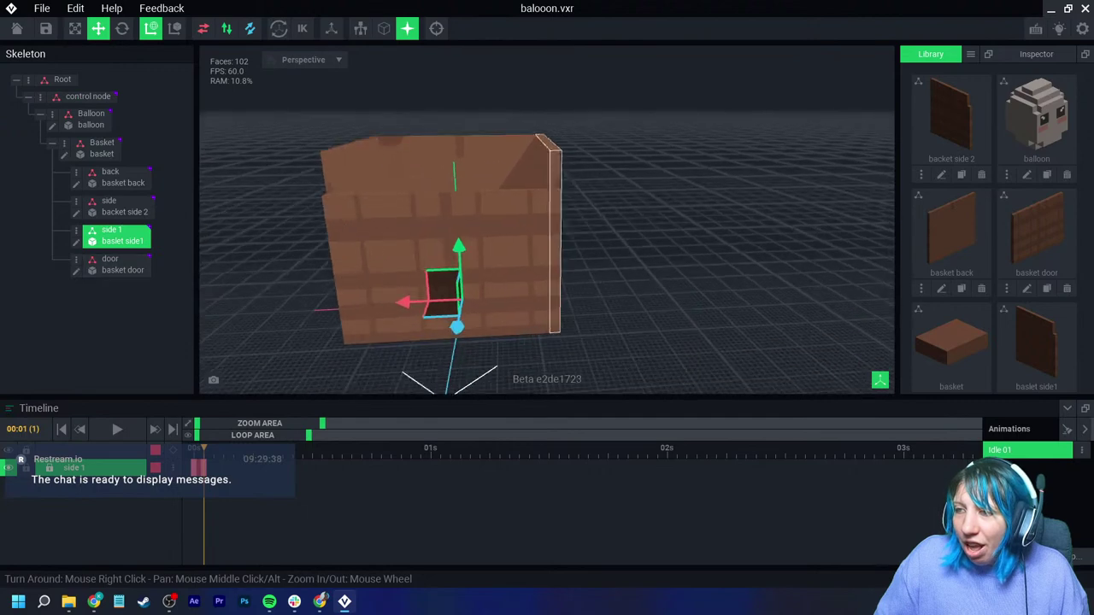
right_click_drag(582, 237, 582, 282)
left_click(513, 240)
left_click(355, 163)
left_click(461, 111)
left_click(559, 171)
left_click(512, 240)
left_click(354, 162)
left_click(461, 111)
left_click(560, 171)
left_click(478, 254)
scroll(549, 310, "down", 3)
mouse_move(550, 309)
right_mouse_down()
mouse_move(549, 265)
mouse_move(550, 311)
right_mouse_up()
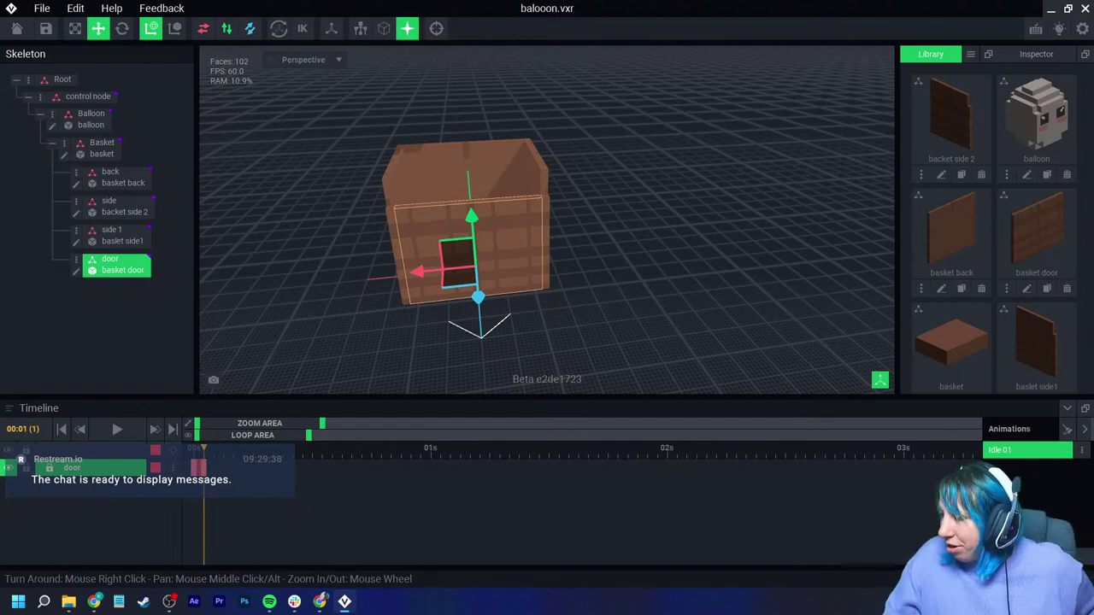
Step: Create a new animation named "Open 01"
left_click(1068, 429)
type("Open 01")
key("Return")
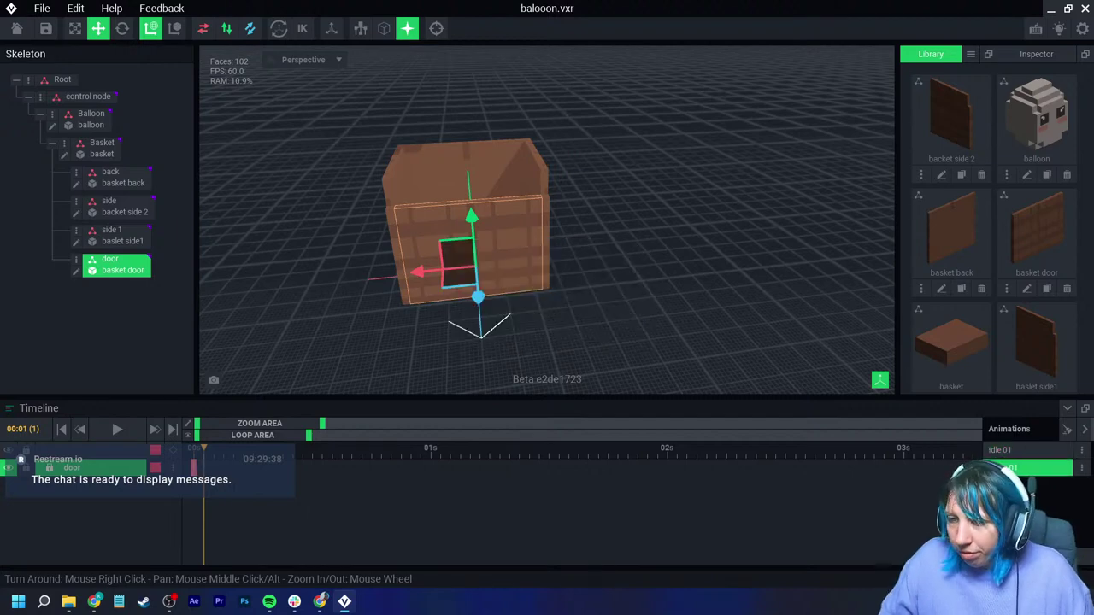
Step: Go to frame 0 of Open 01 and open the basket door model for editing
left_click(194, 448)
left_click(123, 28)
left_click_drag(483, 294, 484, 317)
scroll(545, 307, "up", 3)
key("Tab")
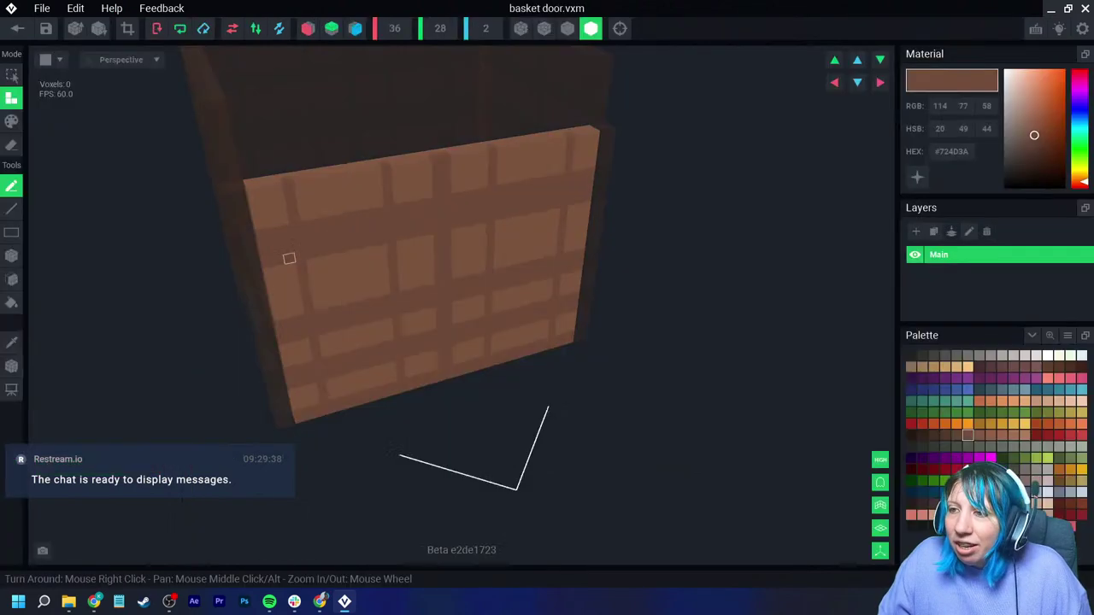
Step: Move the door model's pivot sideways from the middle to the vertical edge where the hinge sits
scroll(281, 346, "up", 2)
key("p")
scroll(381, 340, "down", 2)
left_click_drag(326, 330, 195, 358)
right_click_drag(195, 358, 256, 401)
scroll(256, 402, "up", 2)
left_click_drag(251, 443, 344, 510)
right_click_drag(344, 510, 462, 478)
left_click_drag(413, 407, 454, 408)
right_click_drag(454, 408, 354, 379)
Step: Raise the pivot to the middle of the door's hinge edge, save the model and return to the rig
left_click_drag(306, 395, 264, 185)
scroll(264, 186, "down", 2)
right_click_drag(581, 291, 372, 321)
middle_click_drag(371, 320, 385, 433)
left_click_drag(287, 290, 284, 248)
scroll(347, 337, "down", 2)
right_click_drag(376, 333, 291, 337)
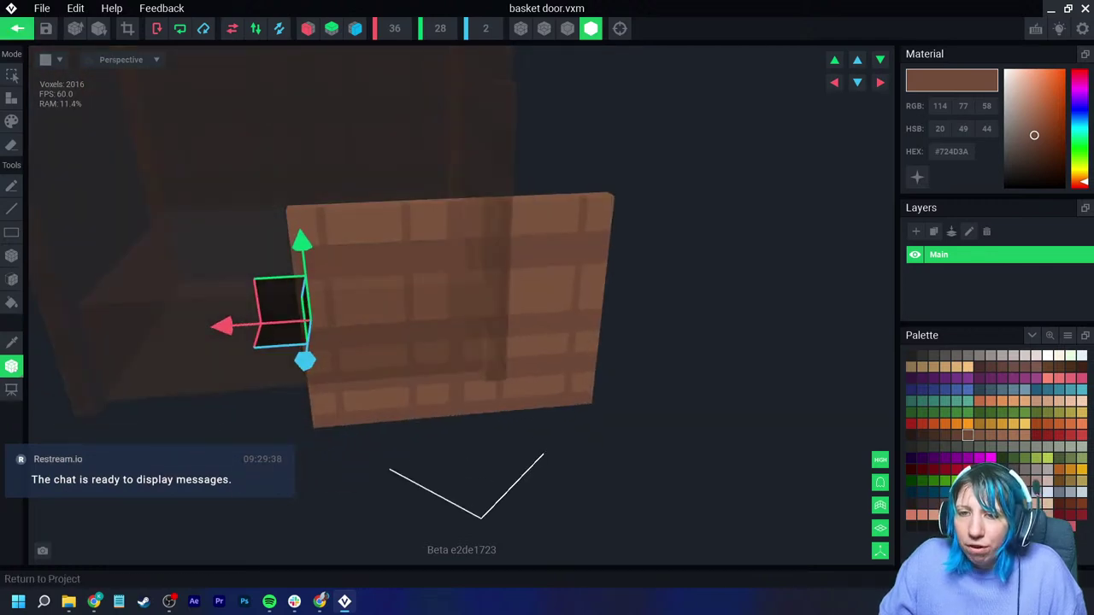
left_click(17, 28)
left_click(427, 217)
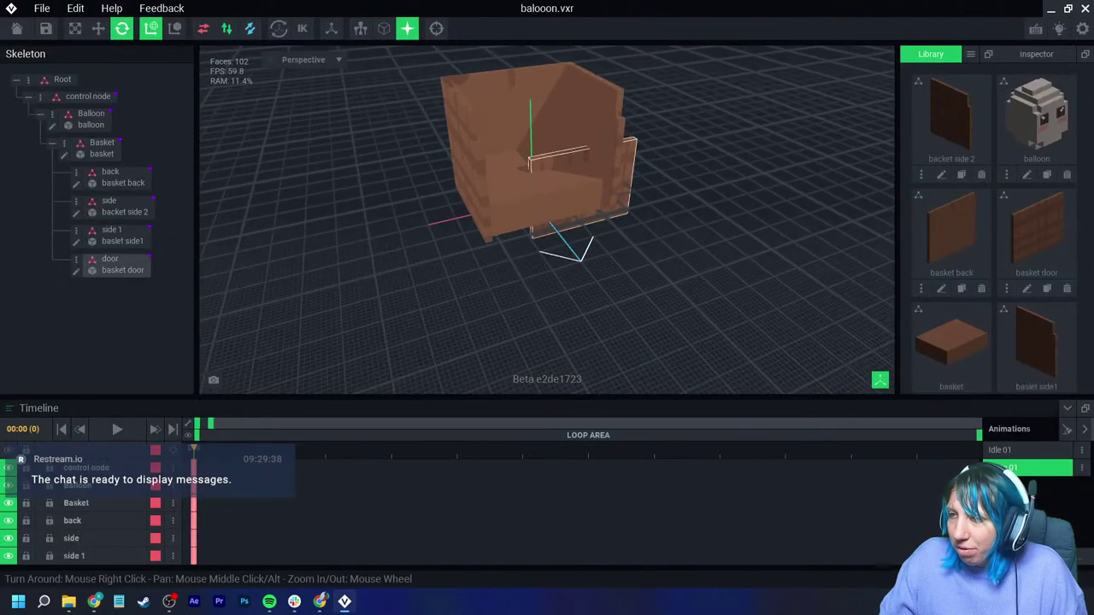
Step: Select the displaced door node in the rig and activate the Move tool
left_click(116, 264)
scroll(528, 195, "up", 4)
middle_click_drag(532, 196, 481, 236)
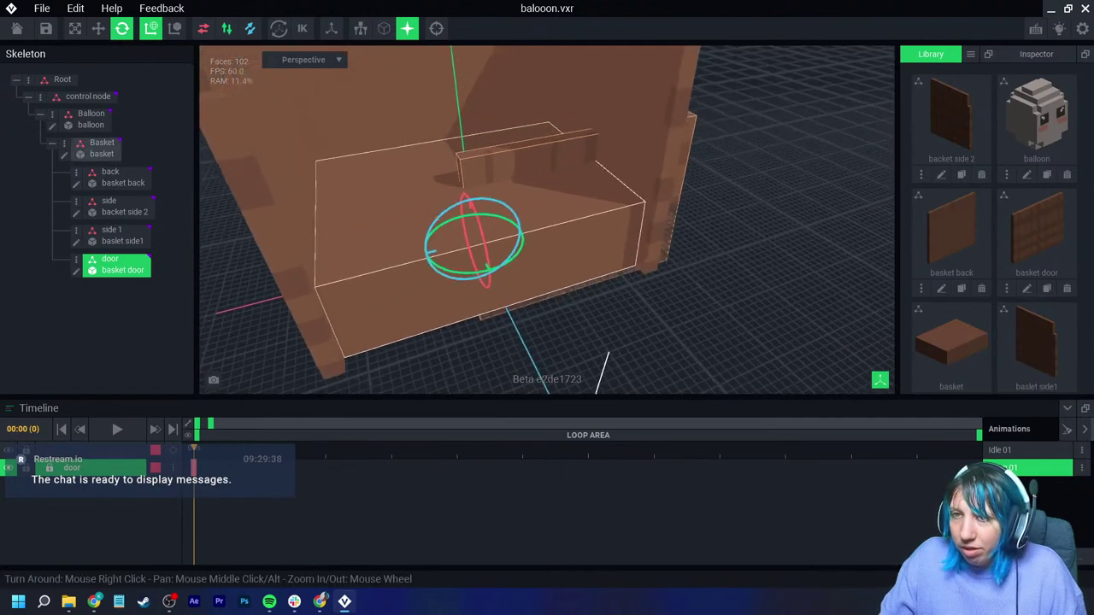
left_click(98, 29)
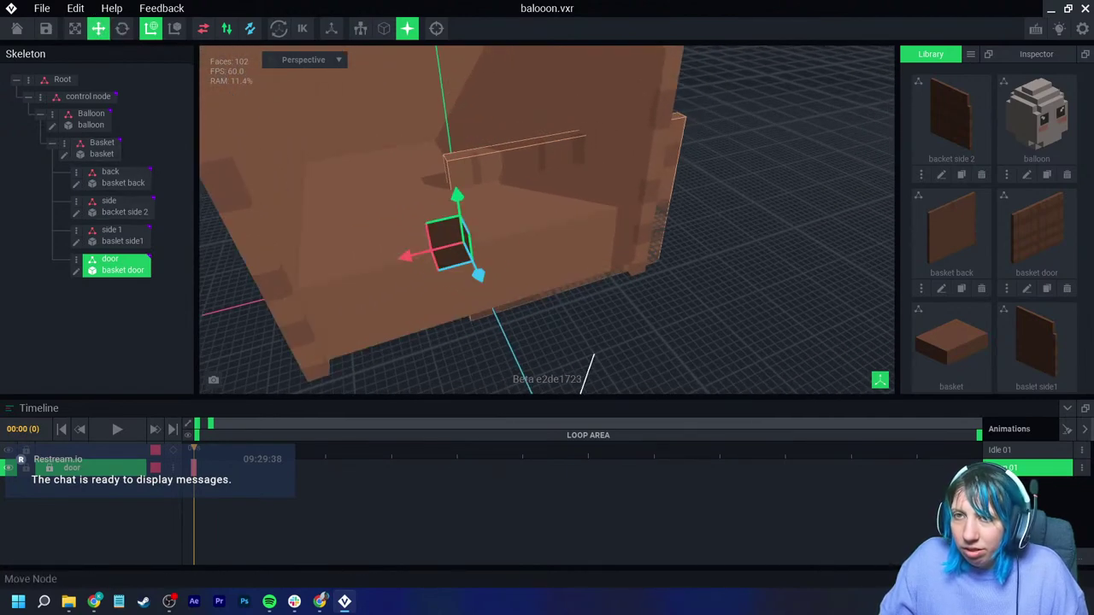
left_click(98, 143)
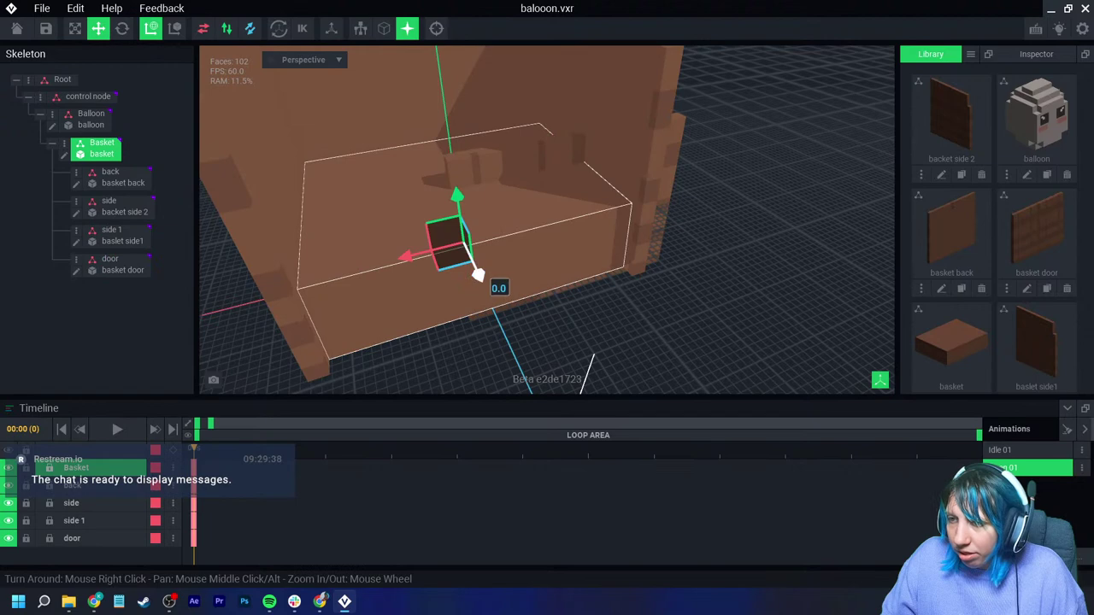
left_click_drag(478, 275, 513, 346)
left_click(116, 264)
key("ctrl+z")
Step: Move the door node back into the basket's front opening, with its pivot at the hinge corner
left_click(116, 264)
left_click_drag(436, 326, 265, 378)
left_click_drag(321, 313, 267, 187)
right_click_drag(435, 239, 493, 242)
scroll(547, 220, "down", 4)
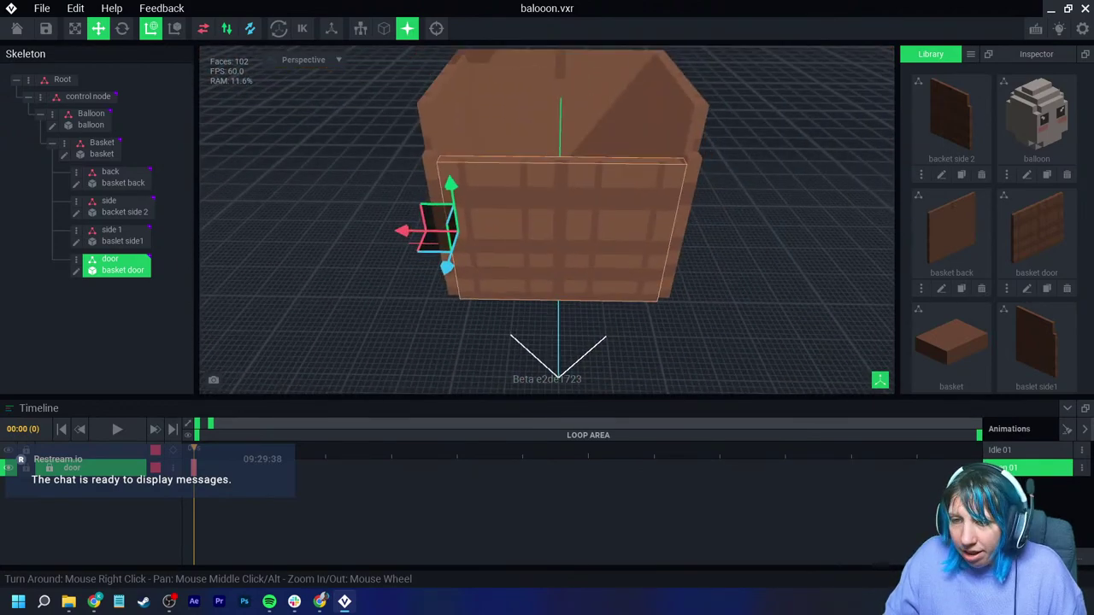
Step: Send the door's frame 0 keyframe to all animations
right_click(194, 466)
left_click(217, 430)
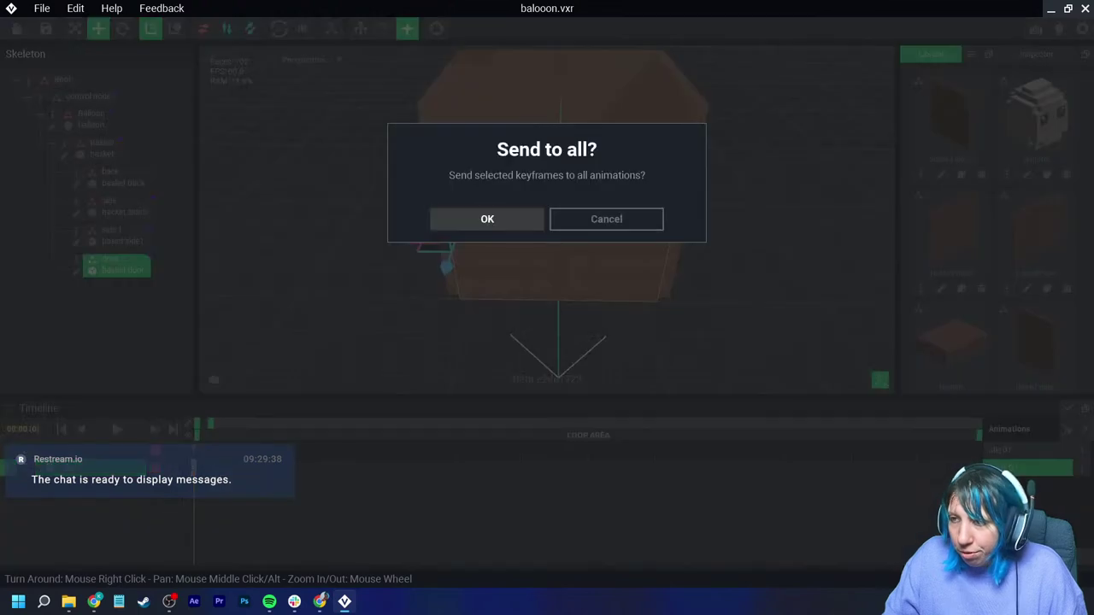
left_click(488, 217)
Step: In Idle 01, copy the door's keyframe from frame 0 to frame 1
left_click(1025, 450)
right_click(194, 467)
left_click(217, 342)
right_click(260, 467)
left_click(292, 365)
Step: Return to Open 01 and raise the door slightly to line up with the basket's side panels
left_click(1026, 467)
scroll(500, 239, "up", 2)
scroll(494, 248, "up", 1)
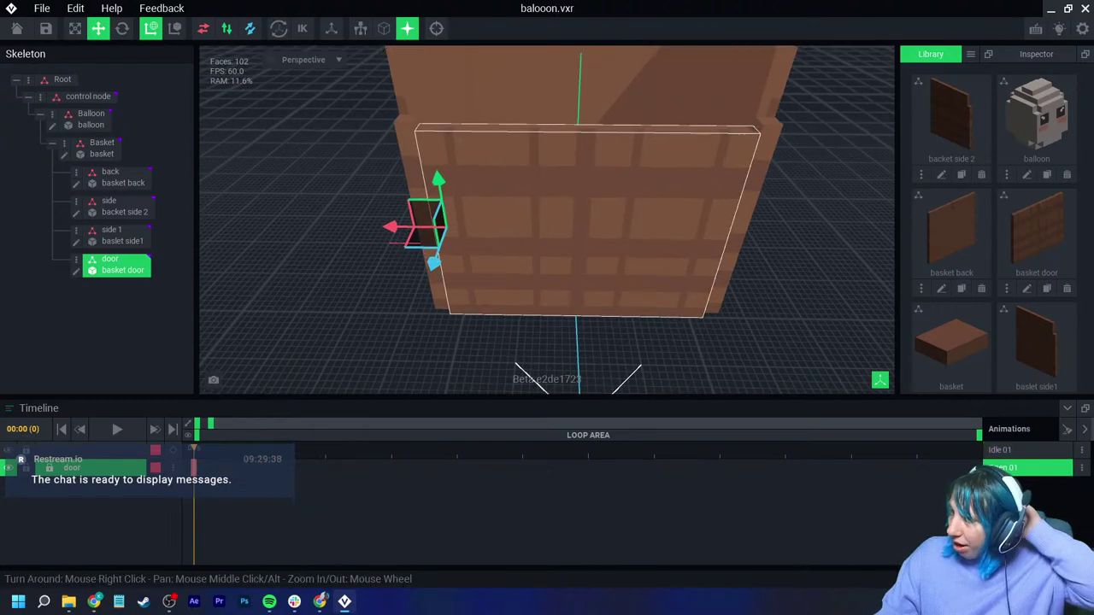
right_click_drag(553, 234, 555, 234)
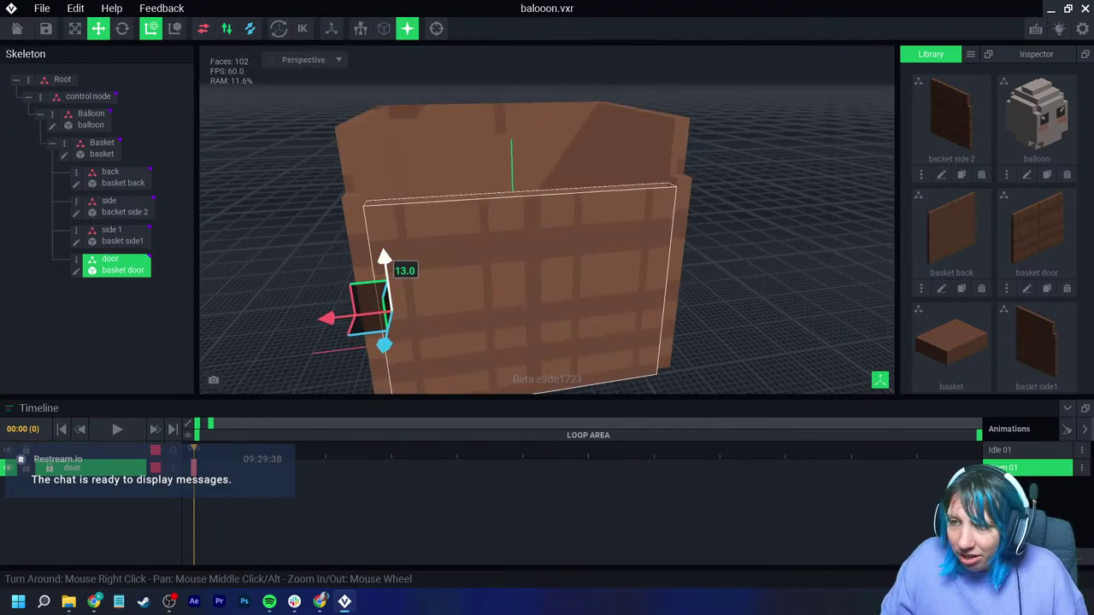
left_click_drag(384, 257, 384, 247)
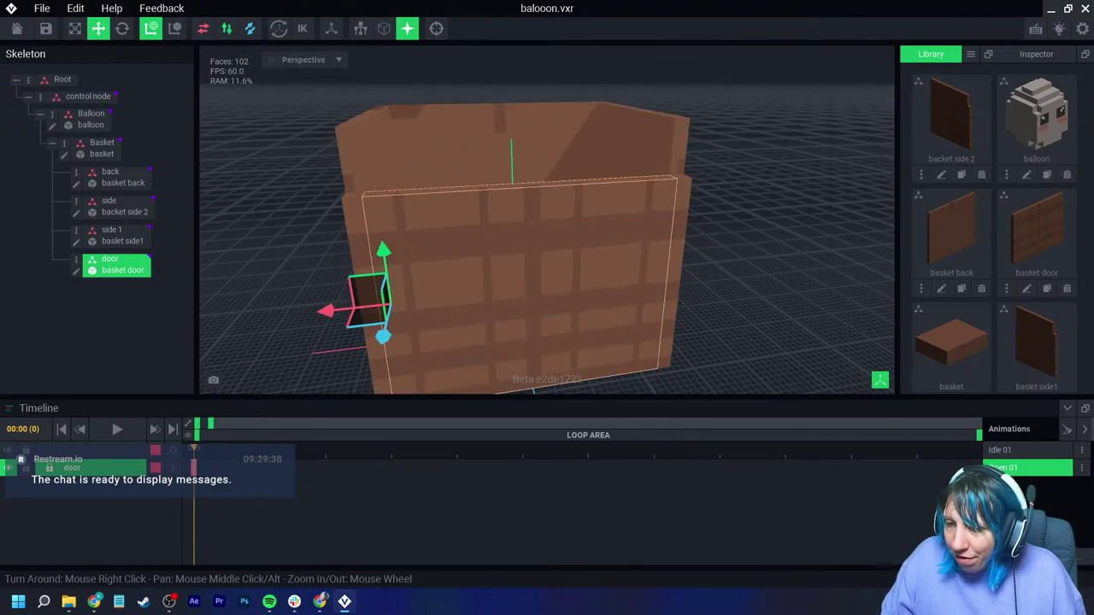
Step: Send the door keyframe with the adjusted height to all animations
right_click(193, 467)
left_click(245, 433)
left_click(487, 218)
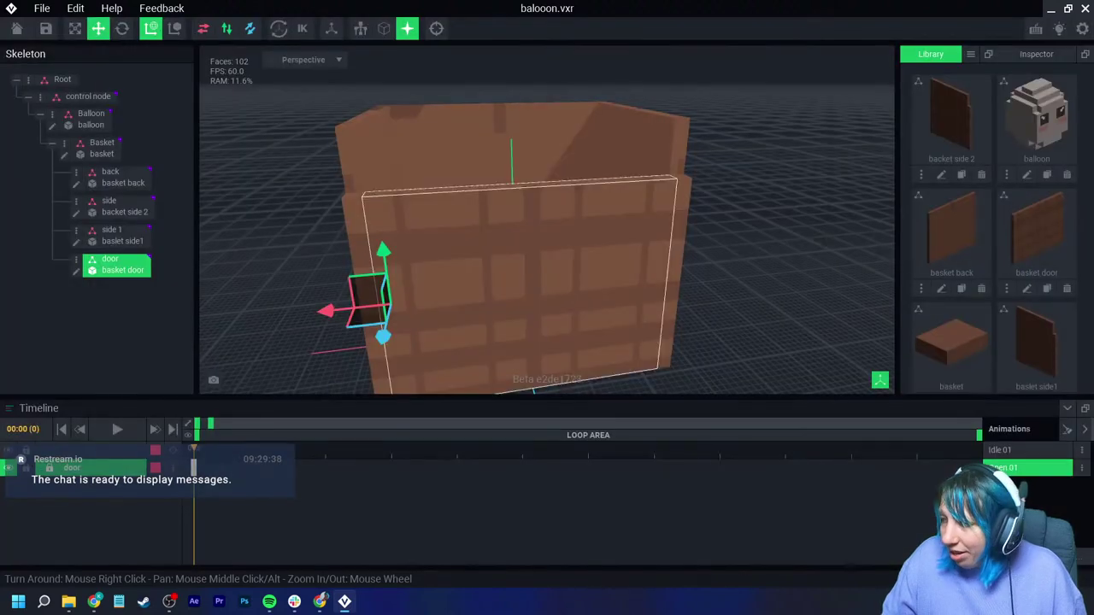
Step: In Idle 01, replace the frame 1 keyframe with a copy of the height-adjusted frame 0 keyframe
left_click(1025, 449)
right_click(194, 467)
left_click(224, 342)
right_click(261, 468)
left_click(284, 365)
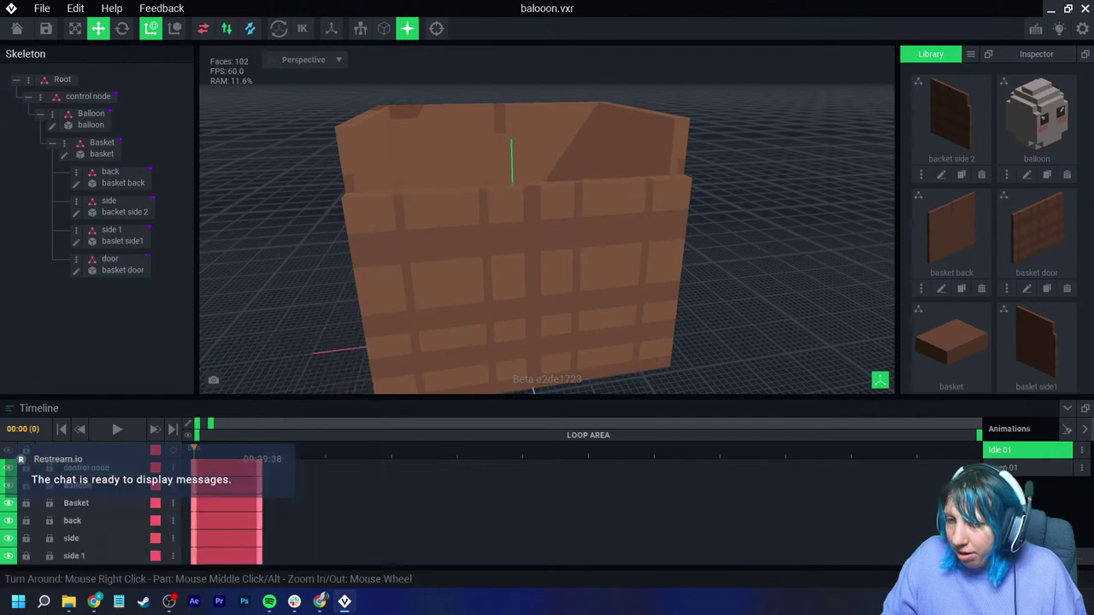
Step: In Open 01 at frame 0, swing the door open by rotating it 85° about its vertical axis
left_click(1025, 467)
left_click(521, 282)
left_click(260, 449)
left_click(194, 450)
left_click(122, 28)
scroll(427, 282, "down", 3)
mouse_move(411, 274)
right_mouse_down()
mouse_move(478, 318)
mouse_move(406, 275)
right_mouse_up()
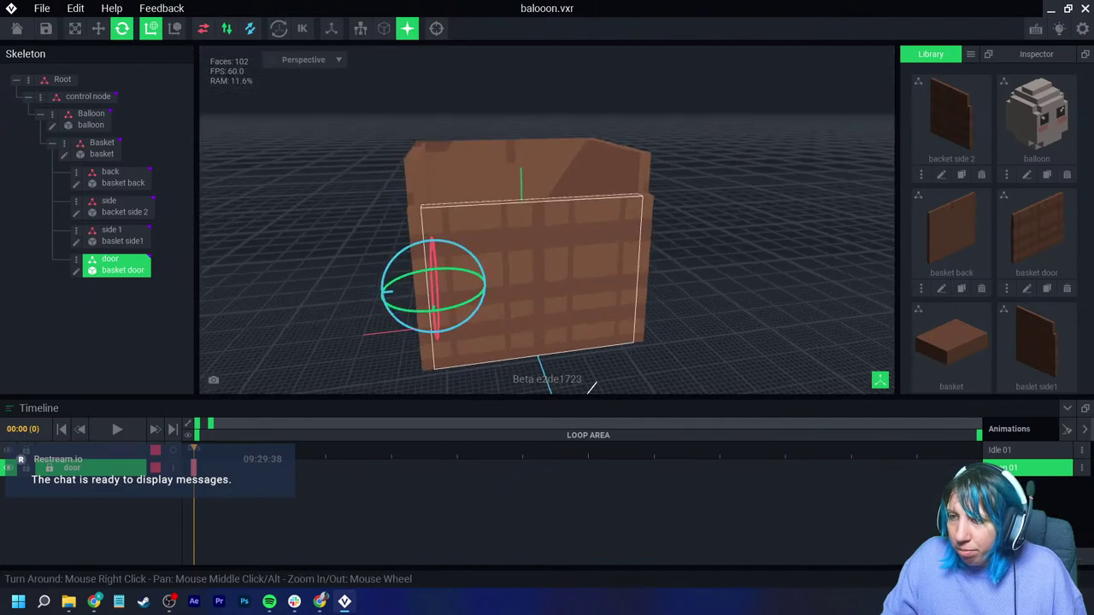
left_click_drag(472, 299, 407, 307)
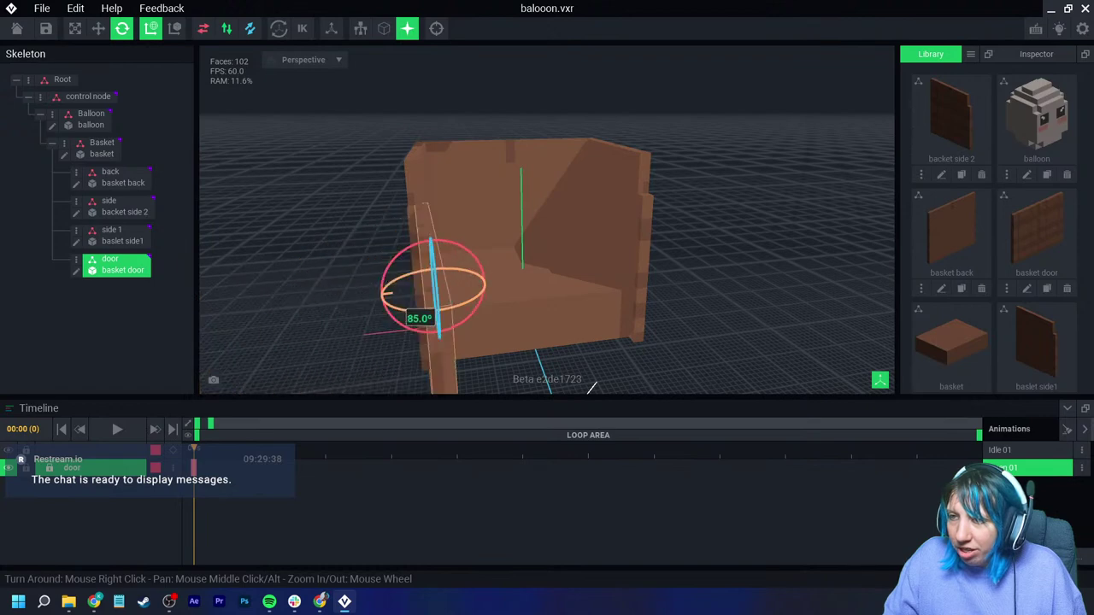
scroll(564, 308, "down", 2)
right_click_drag(615, 308, 547, 308)
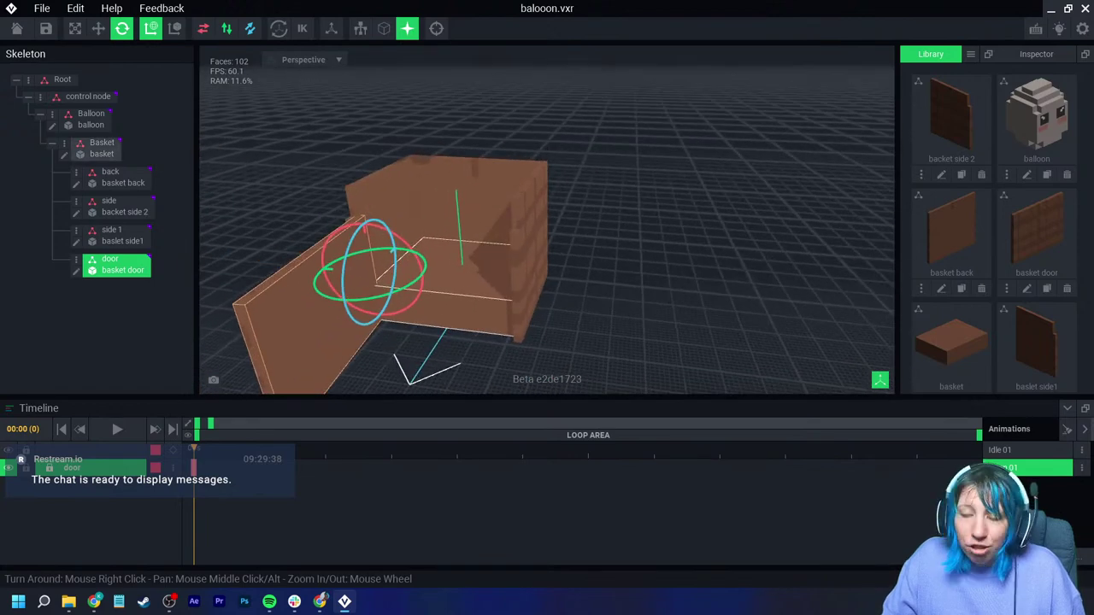
Step: Select the control node and add a keyframe for all nodes at frame 1 of Open 01
left_click(88, 96)
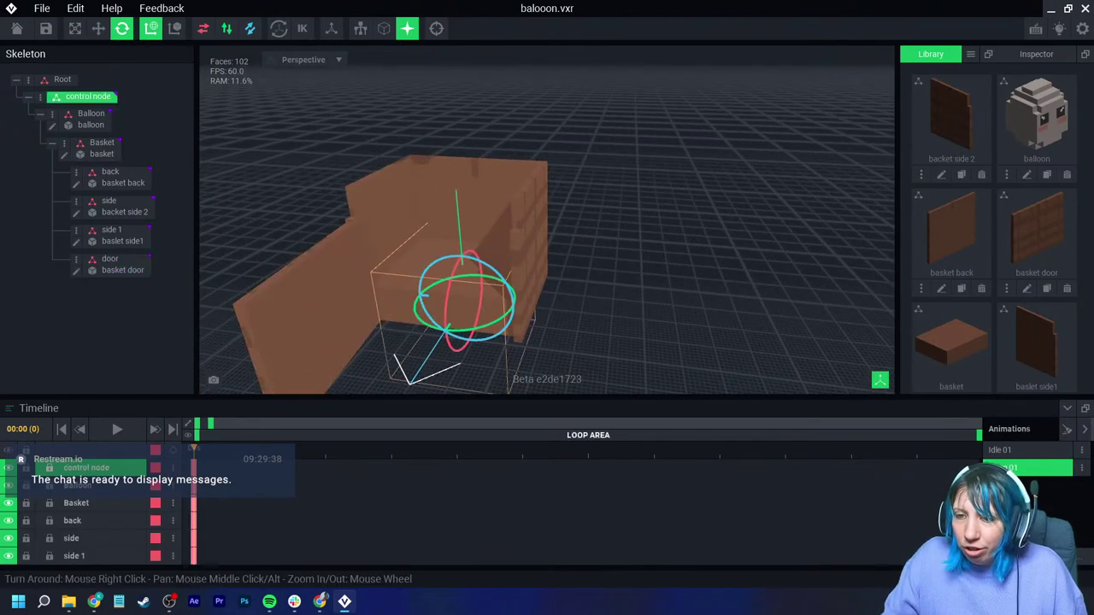
key("Right")
key("k")
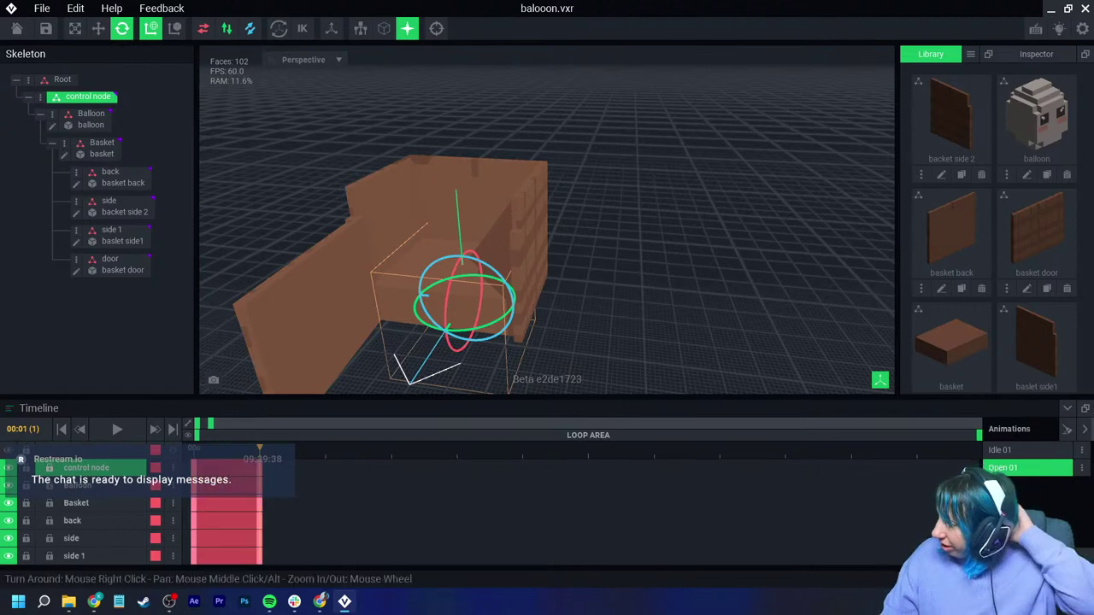
Step: Create another animation for the opening motion and rotate the door closed at frame 0
left_click(1065, 428)
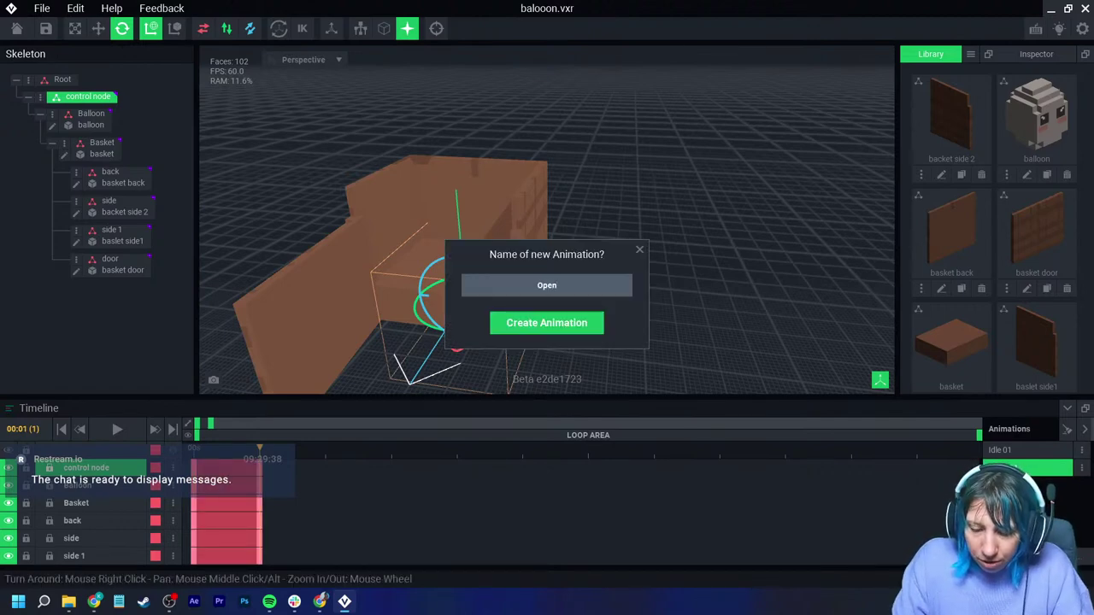
key("Return")
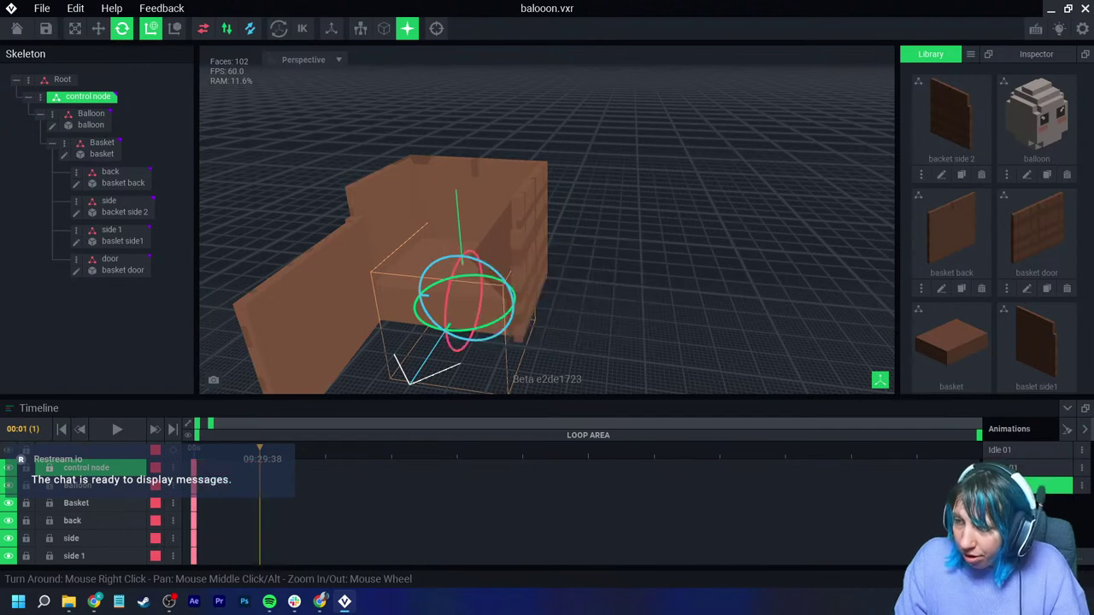
key("Left")
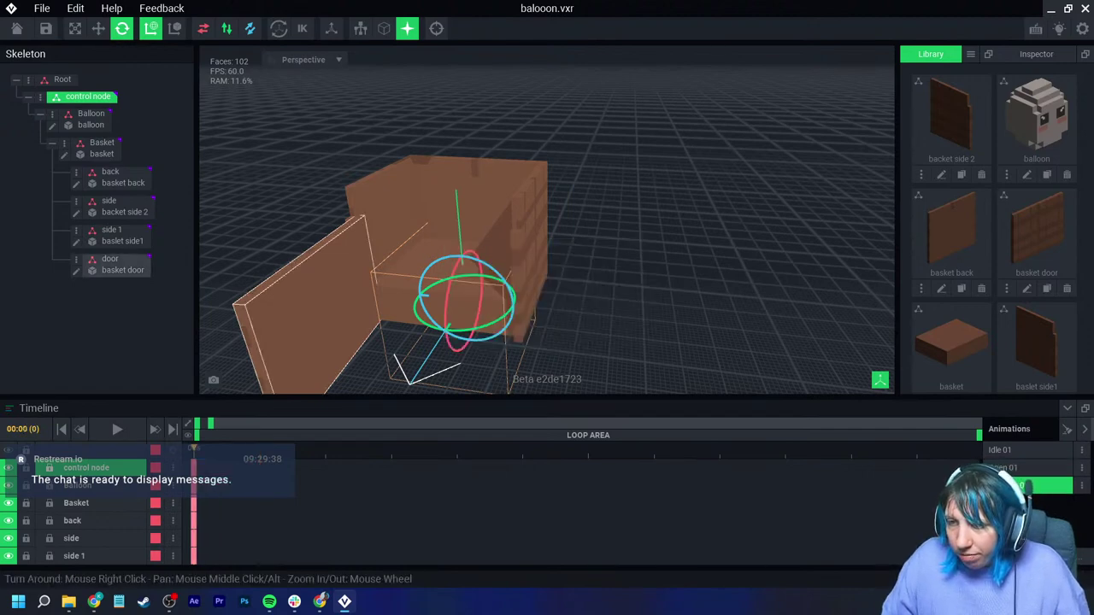
left_click(327, 293)
left_click_drag(328, 293, 430, 290)
Step: At frame 4, rotate the door wide open about its vertical axis, past perpendicular to the basket front
key("Right")
key("Right")
key("Right")
key("Right")
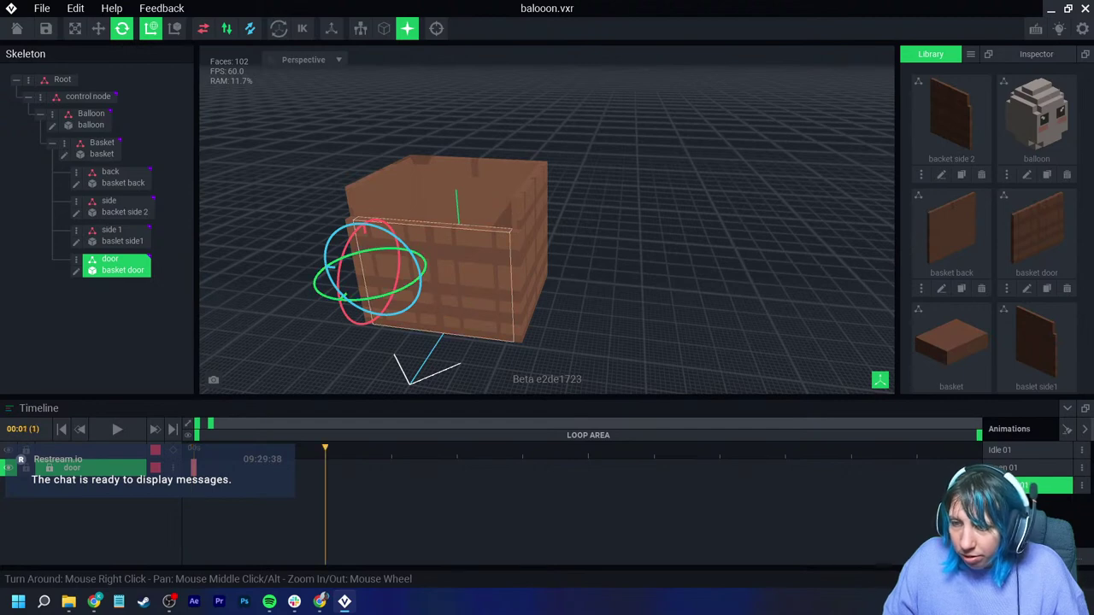
left_click_drag(344, 295, 201, 290)
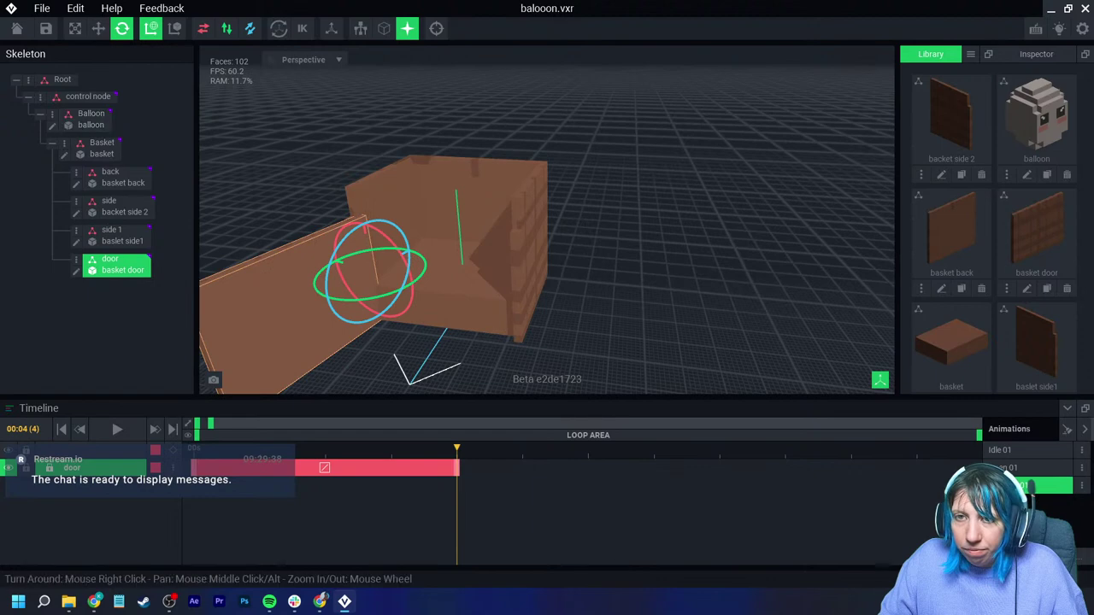
Step: Select the control node and add a keyframe for all nodes at frame 4 of the opening animation
left_click(88, 97)
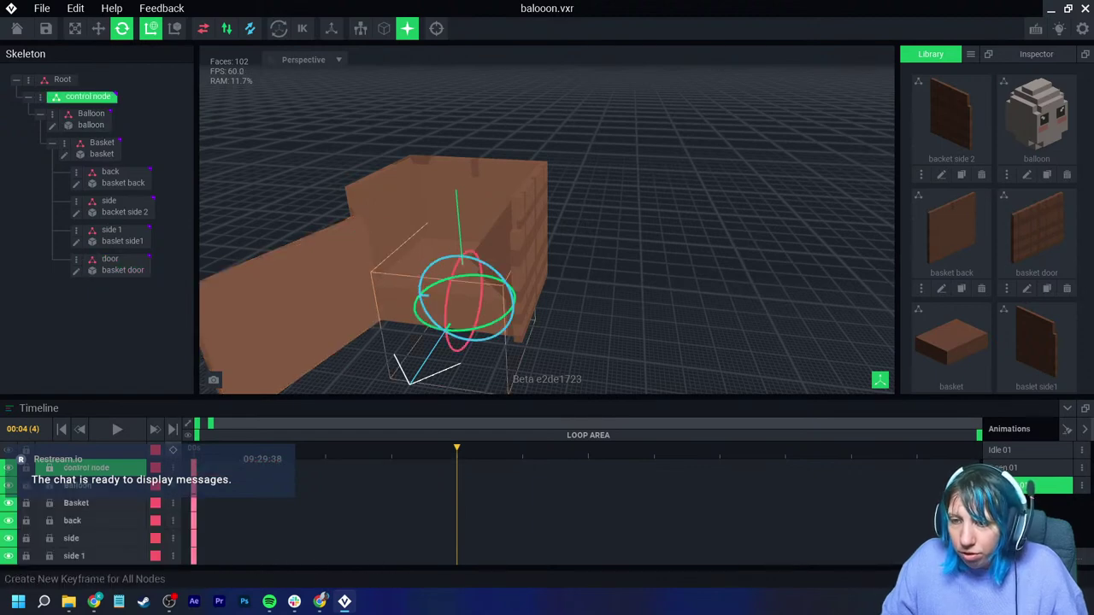
left_click(173, 449)
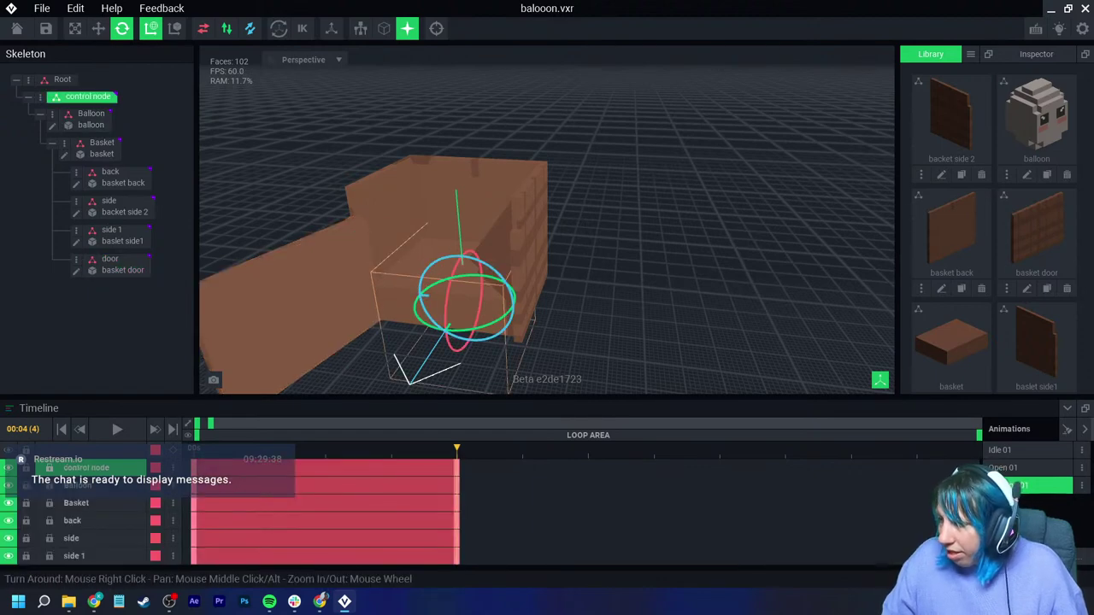
left_click(639, 250)
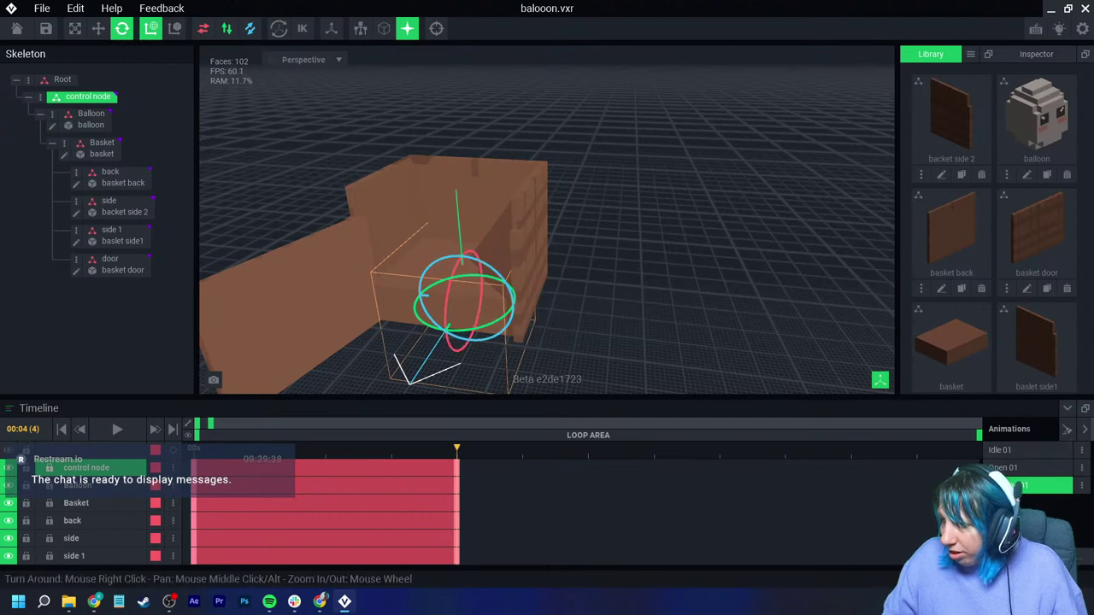
left_click(1026, 467)
left_click(1026, 450)
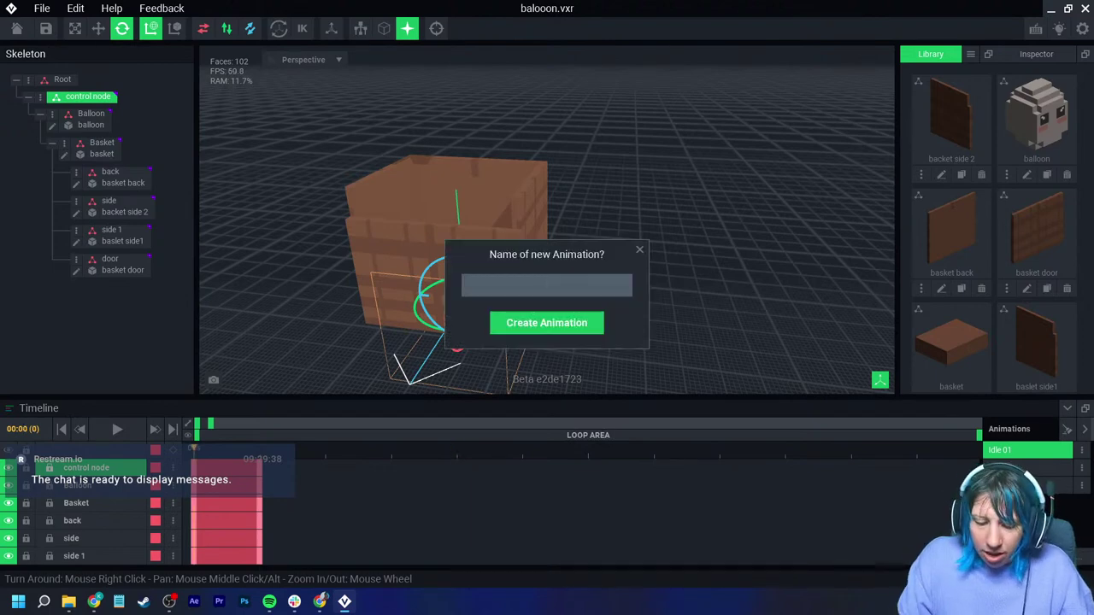
type("Fly 0")
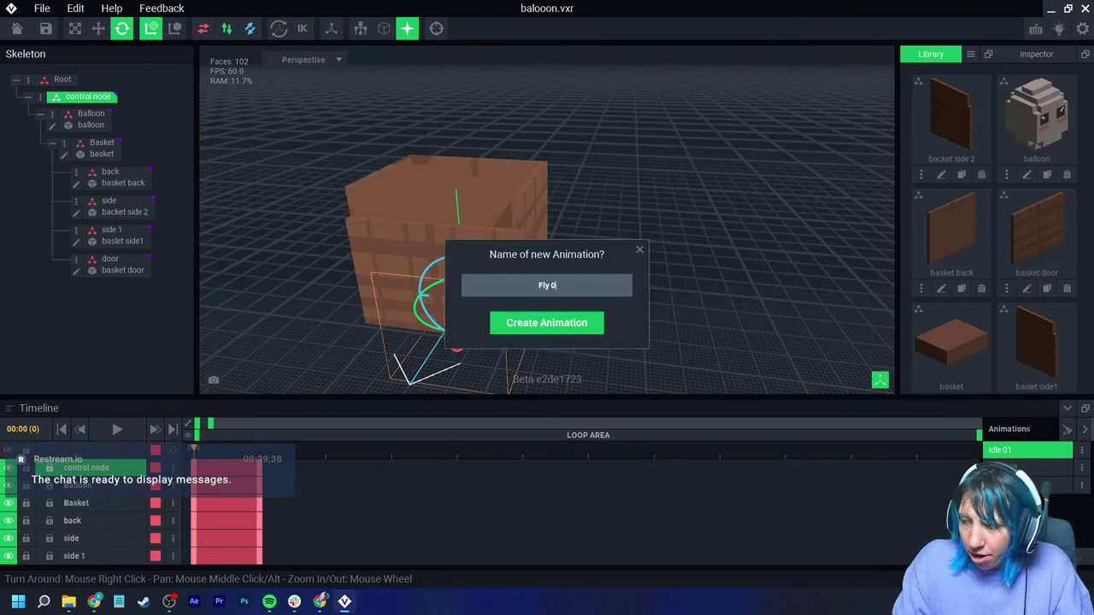
type("1")
key("Return")
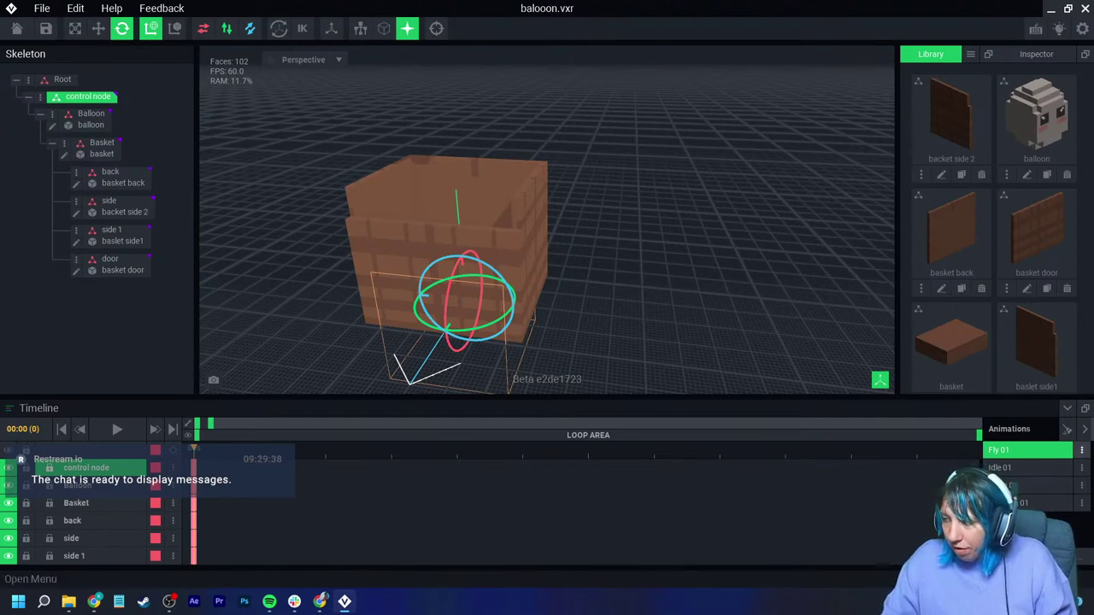
left_click(1081, 449)
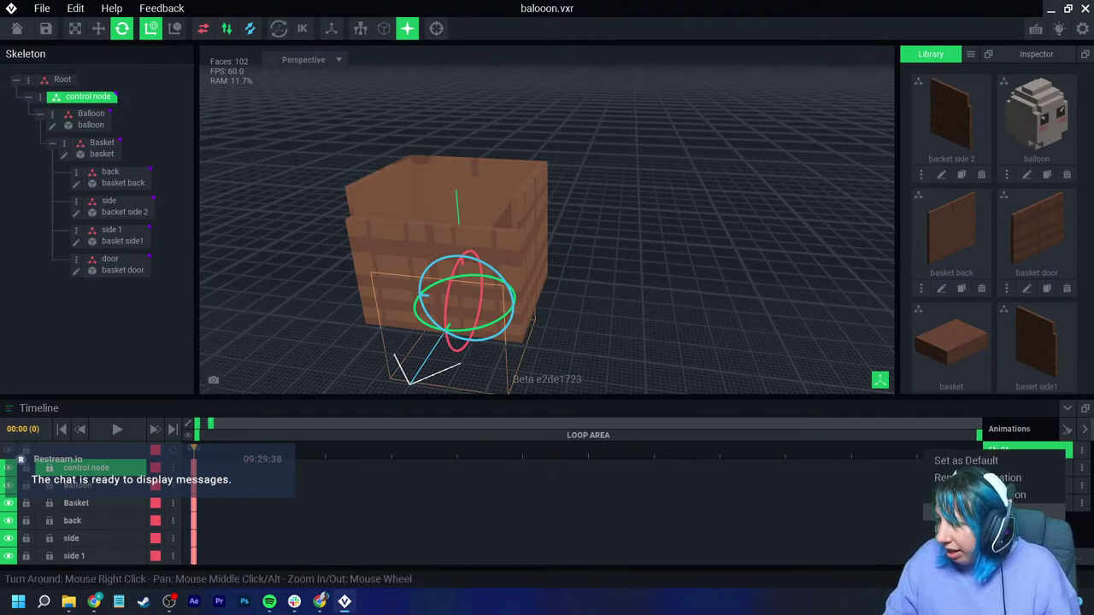
left_click(974, 529)
left_click(486, 218)
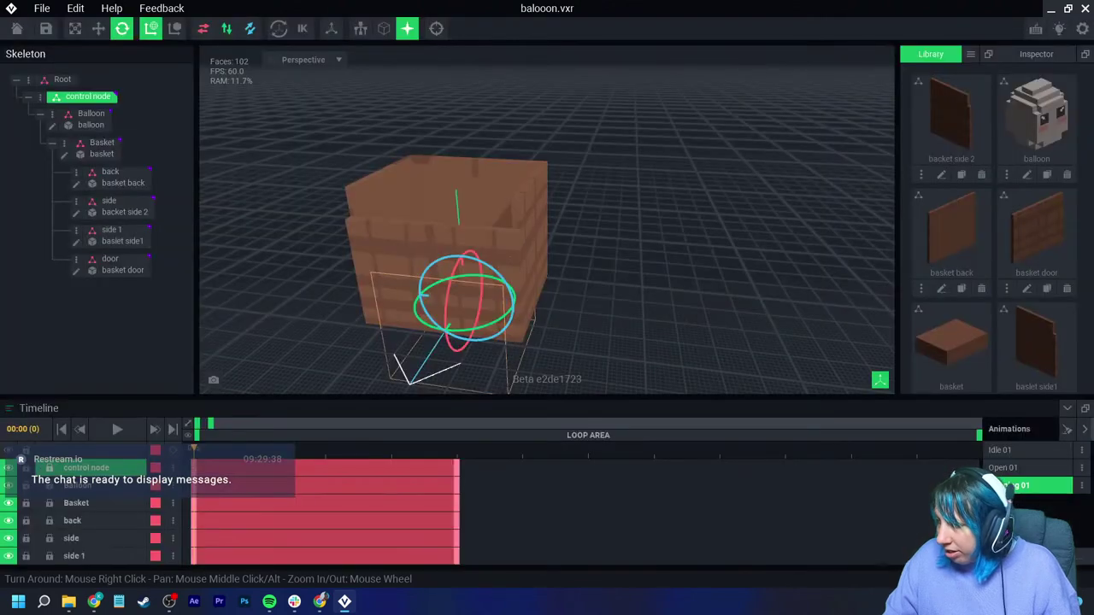
Step: Create an Up animation and raise the control node along the vertical axis at frame 2
left_click(1023, 556)
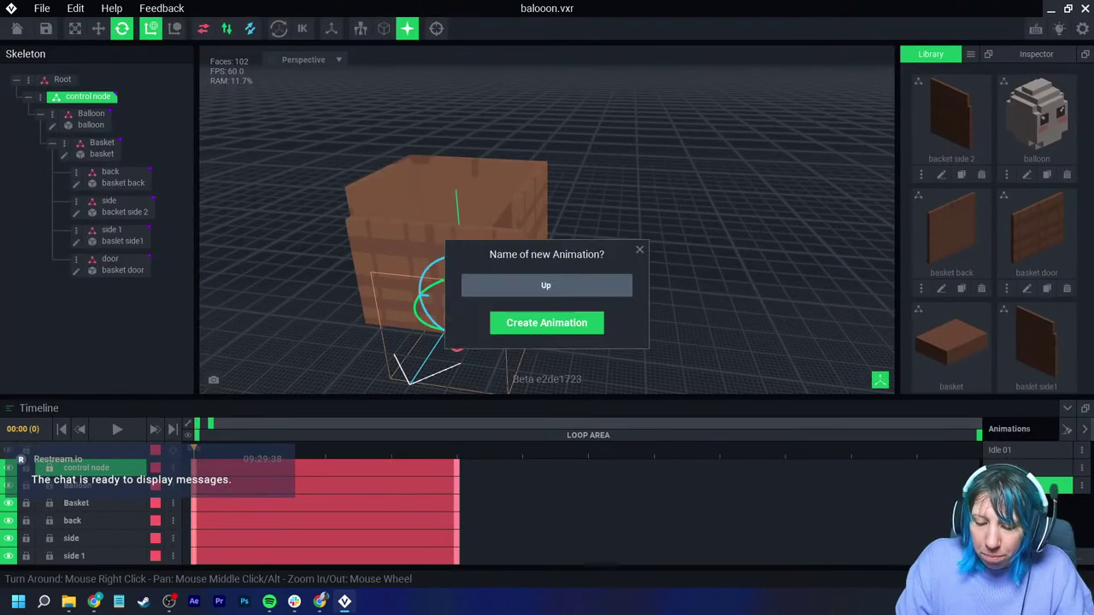
key("Return")
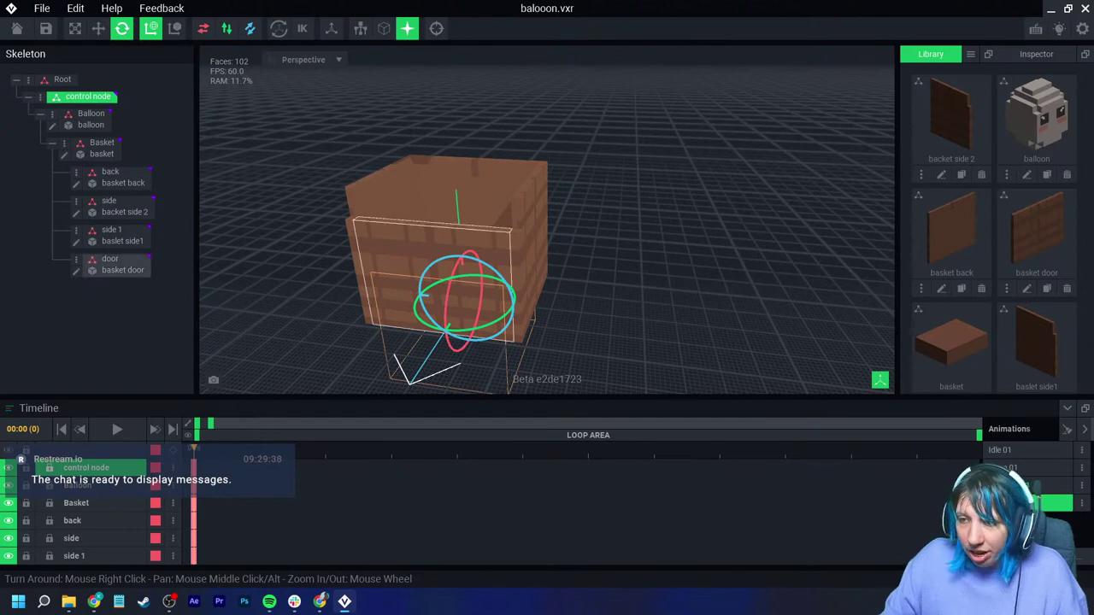
right_click_drag(478, 257, 504, 256)
scroll(504, 244, "down", 3)
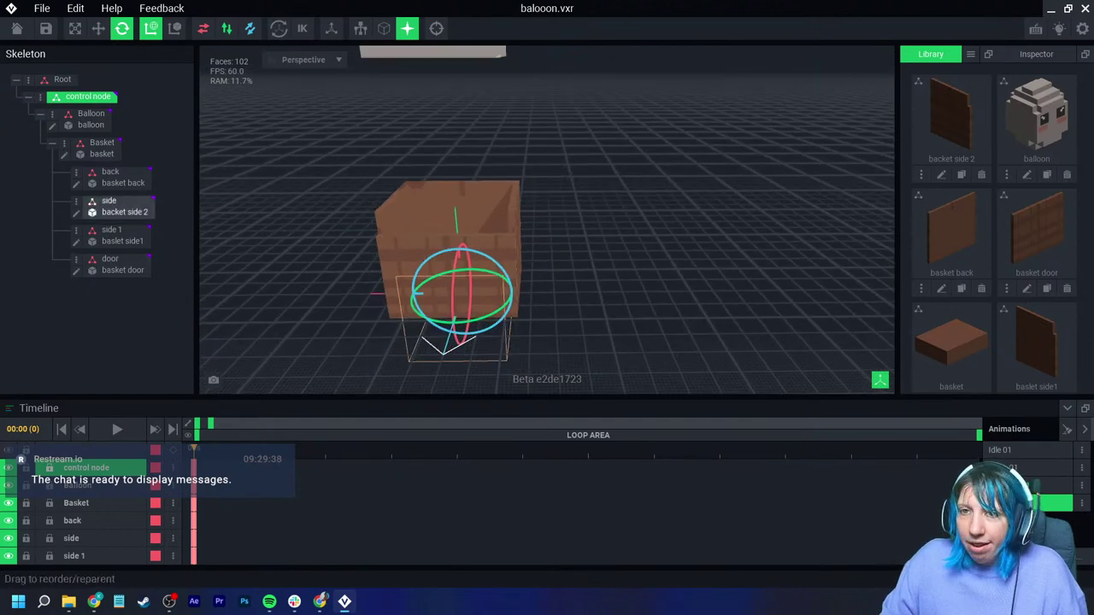
scroll(504, 244, "down", 3)
key("w")
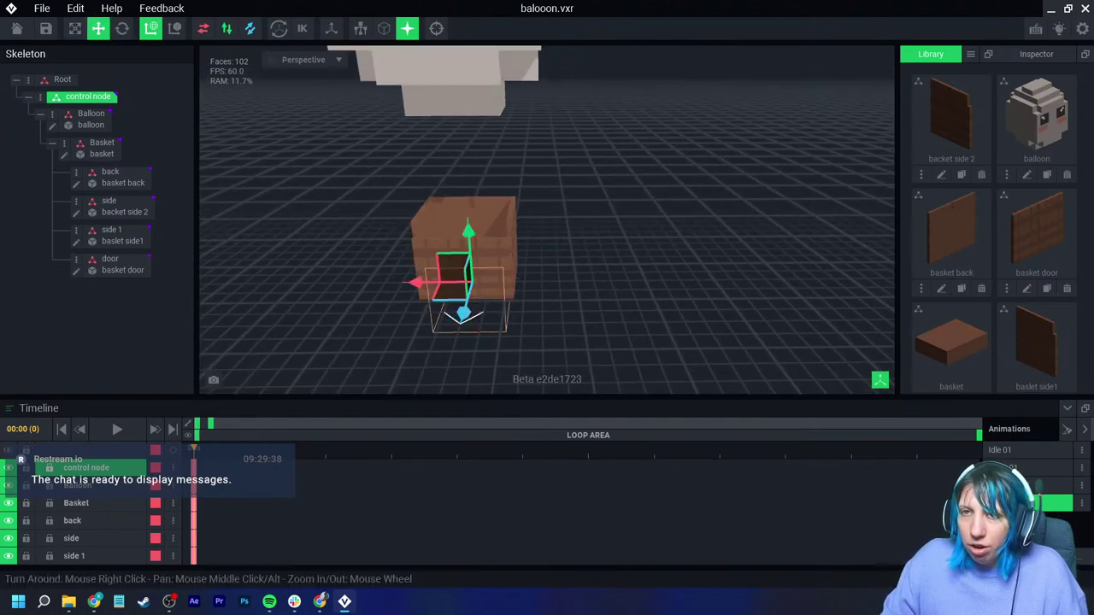
left_click(259, 450)
key("Right")
scroll(547, 257, "down", 3)
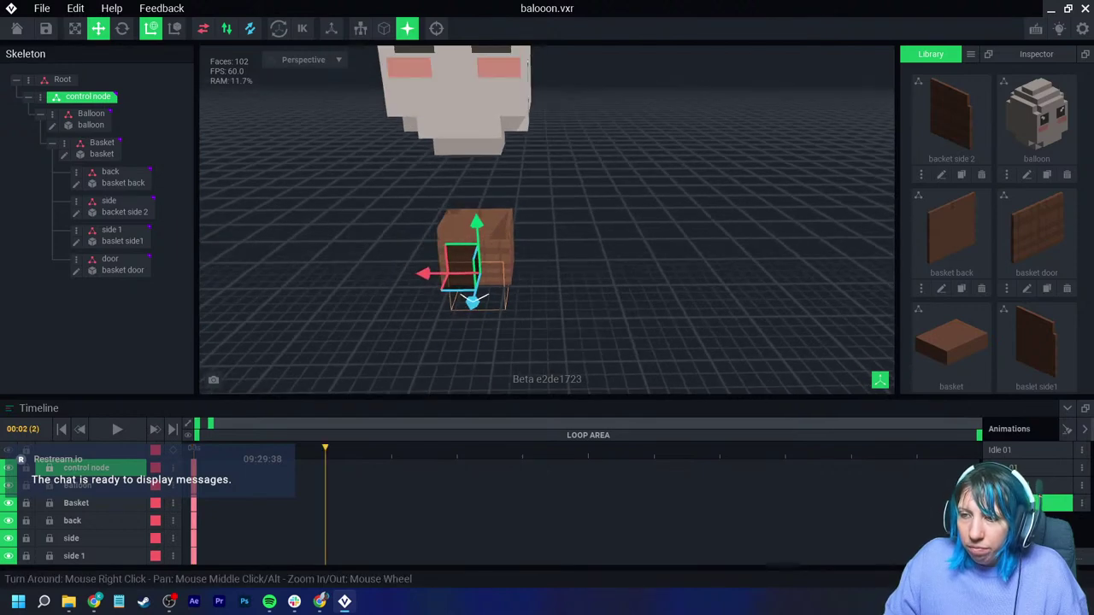
left_click_drag(482, 215, 477, 146)
Step: Extend the visible timeline range and keyframe the control node rising and dipping at successive frames up to frame 38
left_click(851, 450)
left_click_drag(210, 423, 434, 448)
left_click_drag(477, 149, 474, 93)
left_click_drag(474, 90, 478, 159)
left_click(595, 448)
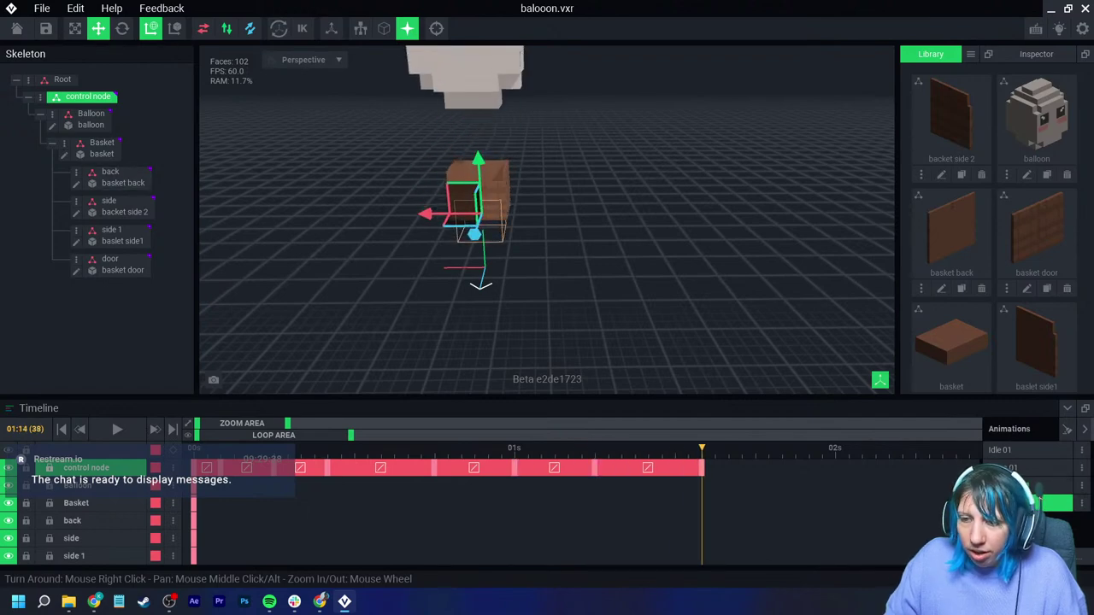
key("ctrl+k")
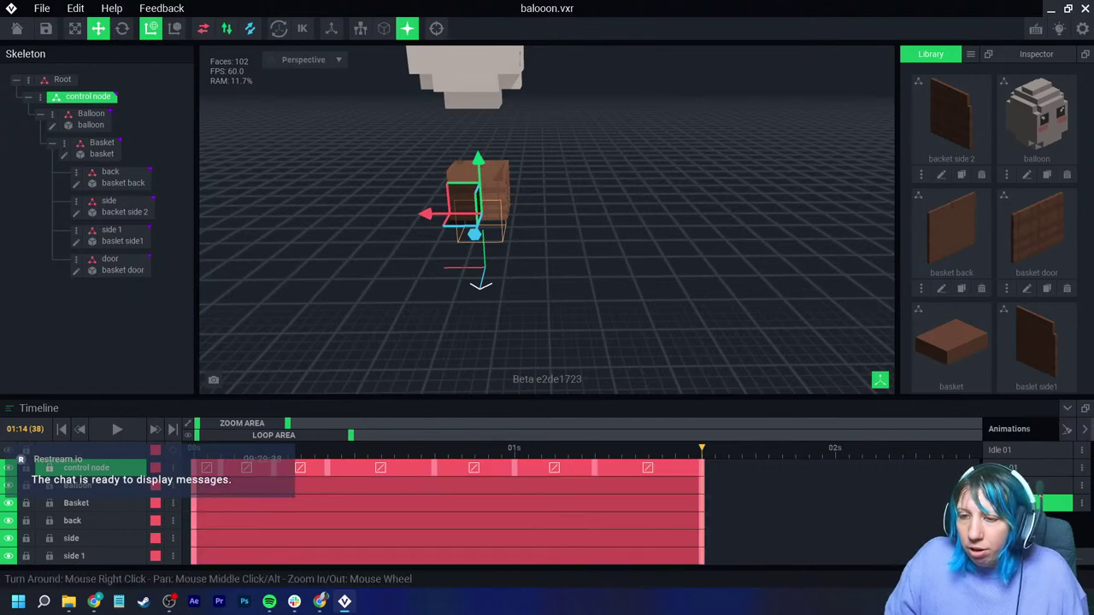
key("Right")
key("Right")
key("Left")
key("ctrl+z")
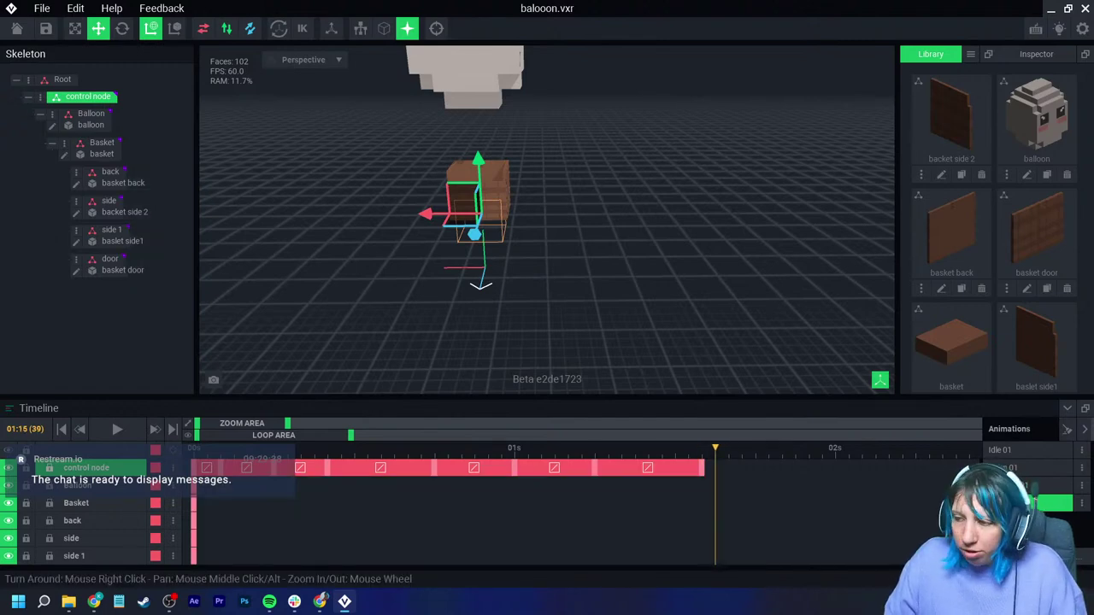
Step: Copy the control node's first keyframe to frame 45, add a keyframe for all nodes there, and return to frame 0
right_click(197, 468)
left_click(224, 341)
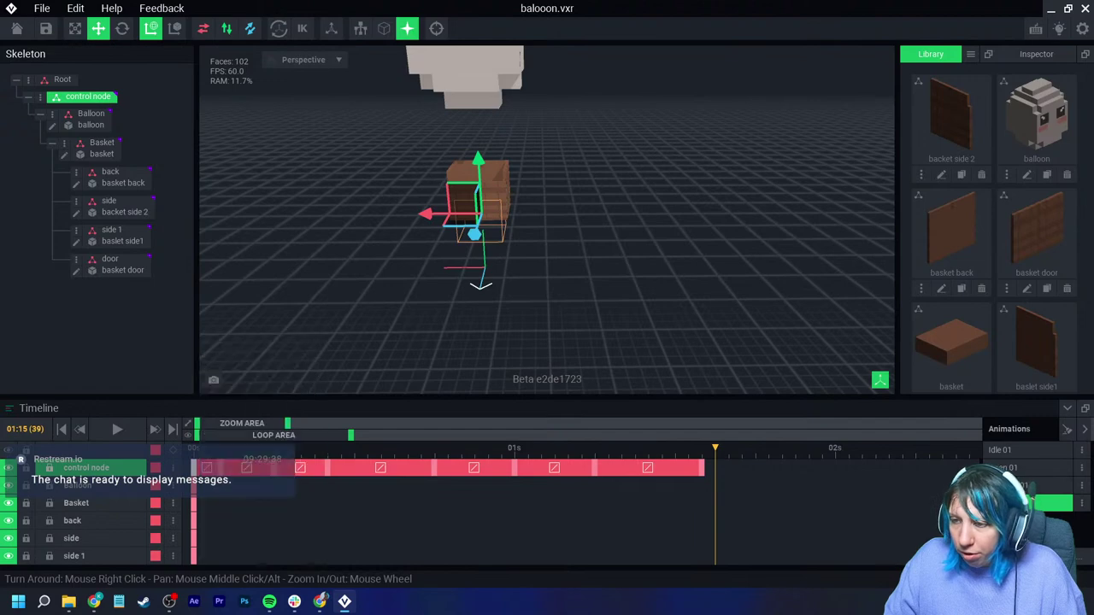
left_click_drag(782, 448, 795, 448)
right_click(797, 467)
left_click(822, 365)
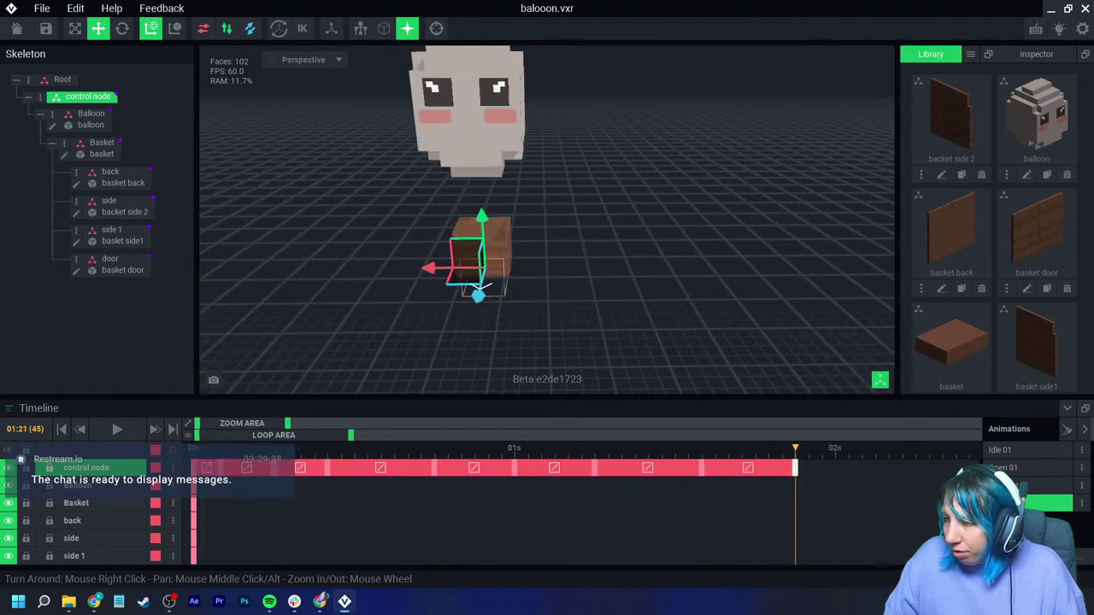
left_click(173, 450)
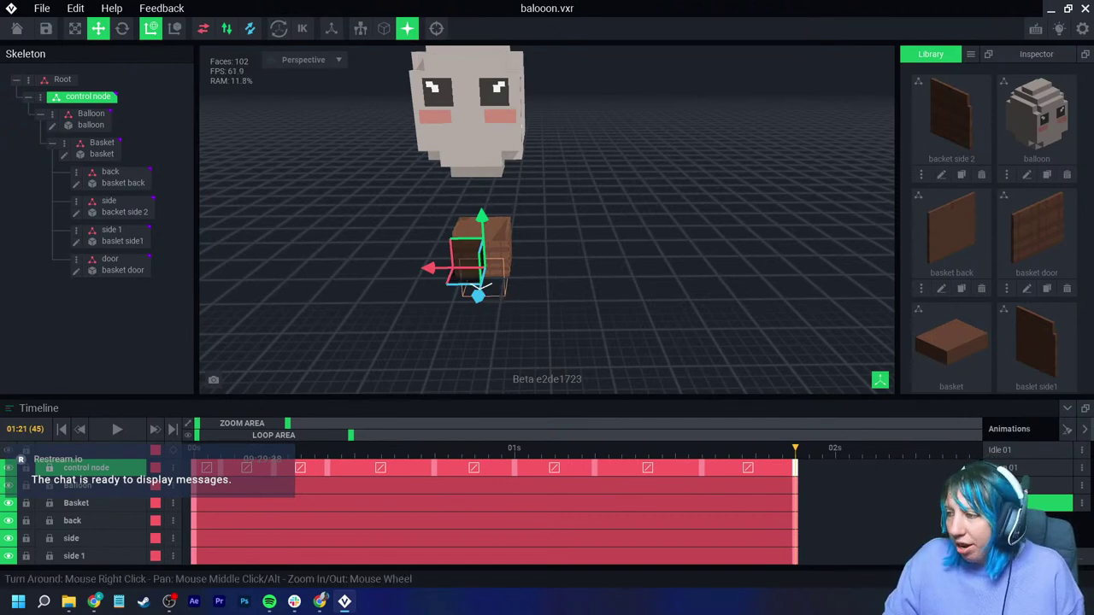
key("Home")
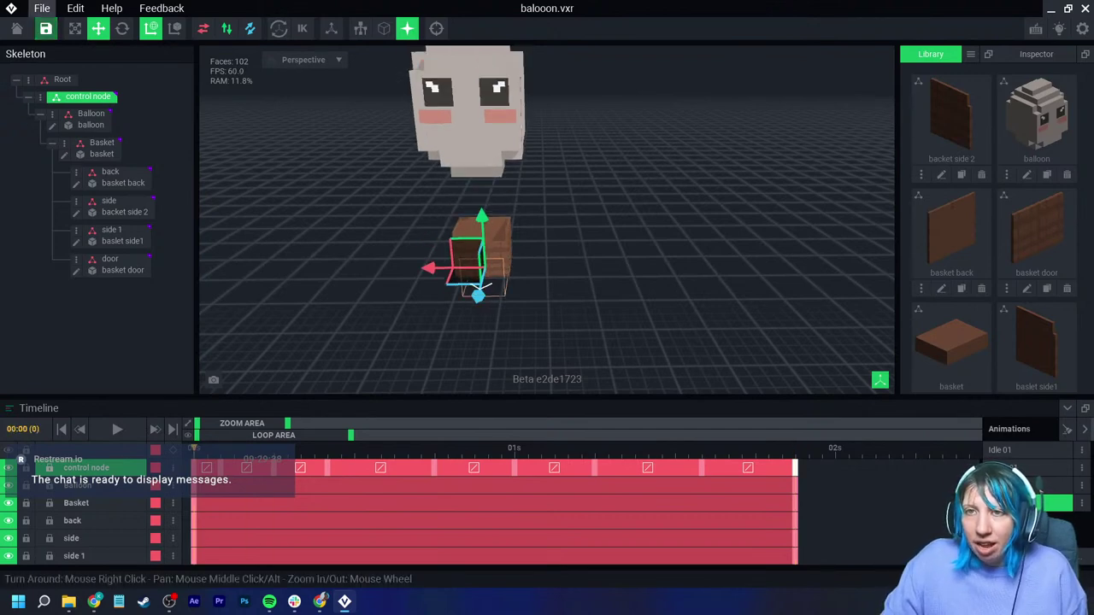
Step: Export the balloon to the marketplace, using the second thumbnail in the upper row, which shows its face angled sideways
left_click(41, 8)
mouse_move(48, 85)
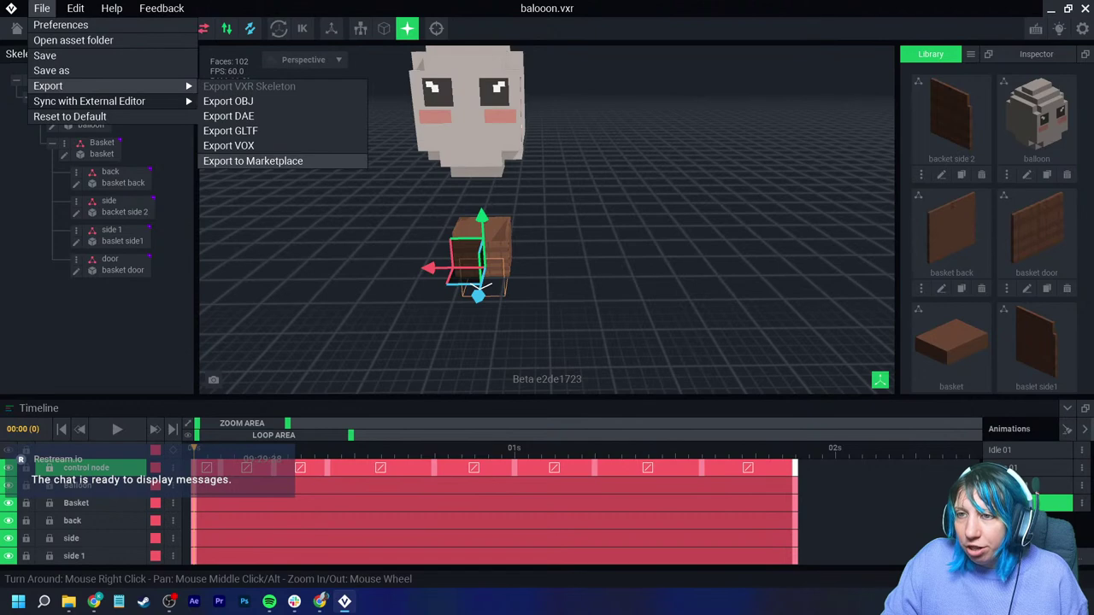
left_click(253, 161)
left_click(493, 208)
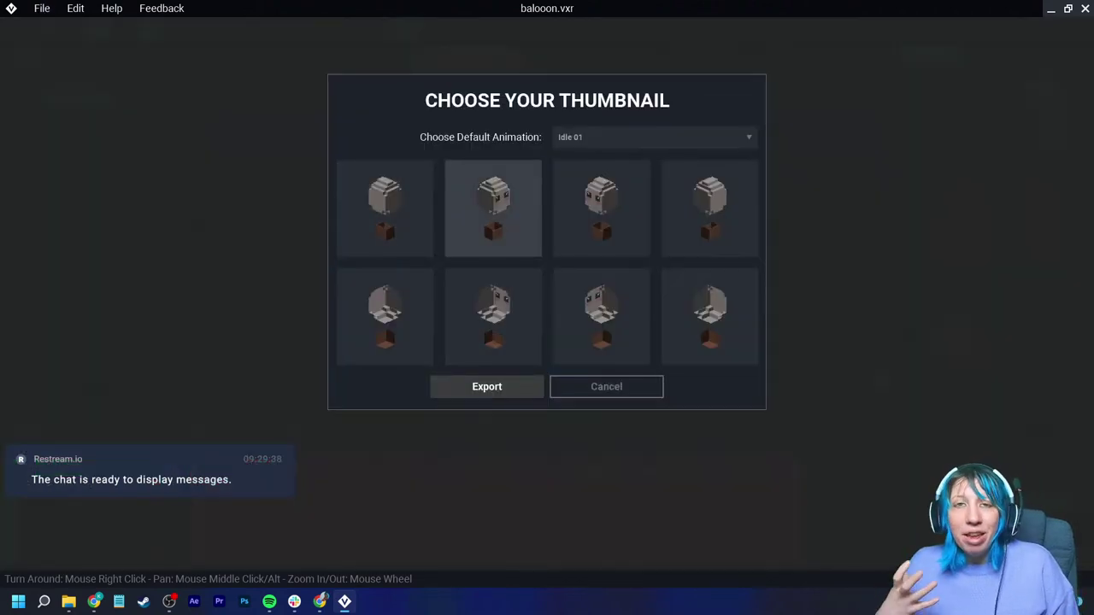
left_click(487, 386)
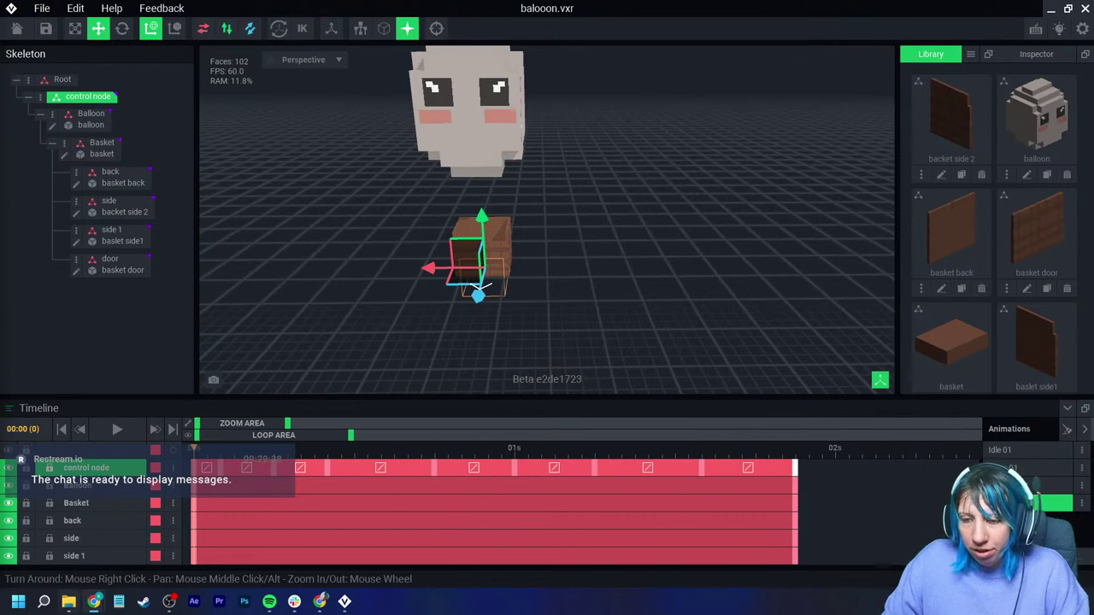
Step: Switch to The Sandbox Game Maker and open the draft named sand for editing
left_click(44, 602)
left_click(123, 422)
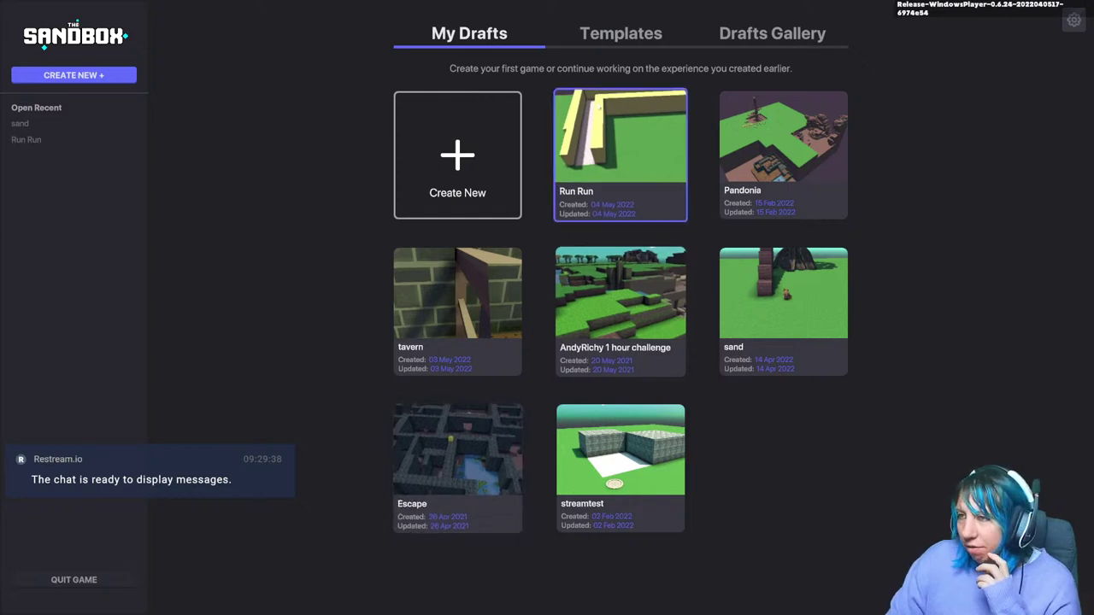
left_click(783, 307)
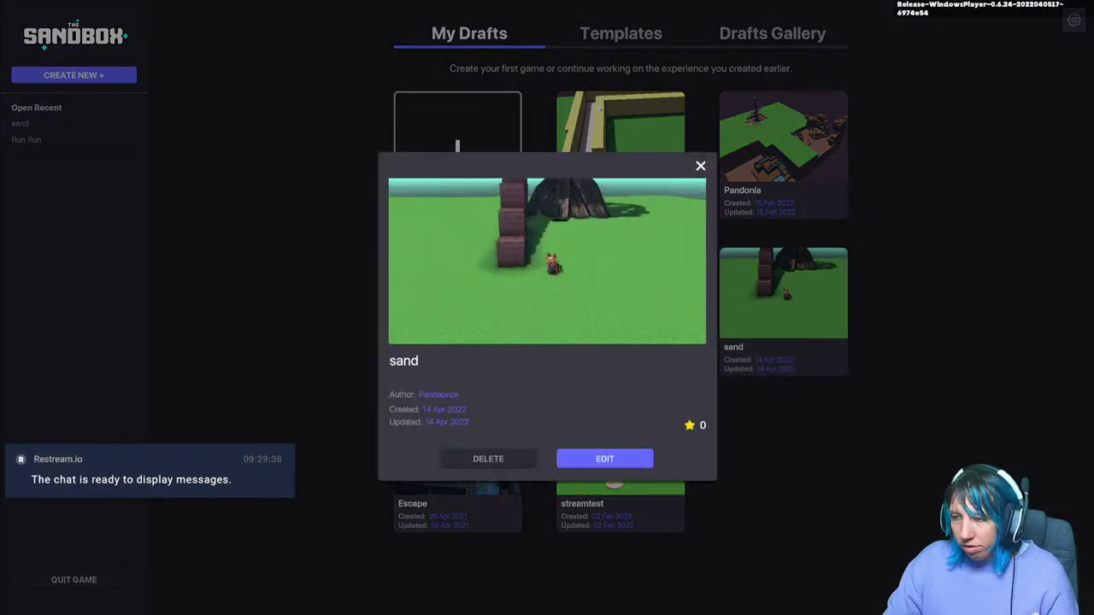
left_click(595, 434)
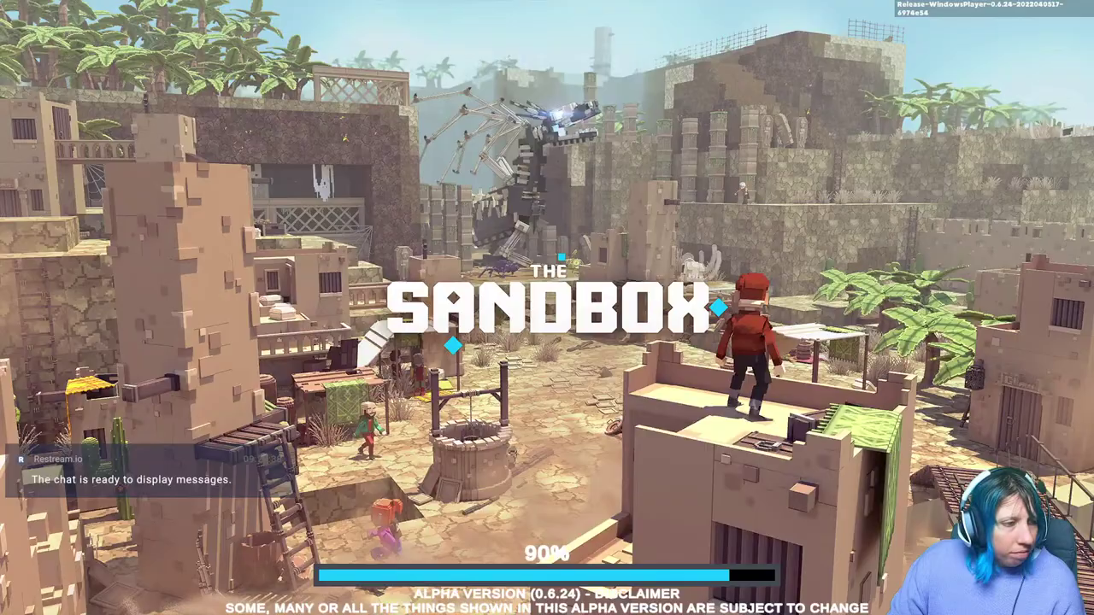
Step: Search the asset library for "ballo" and place balloon test 1 on the grass beside the brick wall
scroll(462, 376, "down", 5)
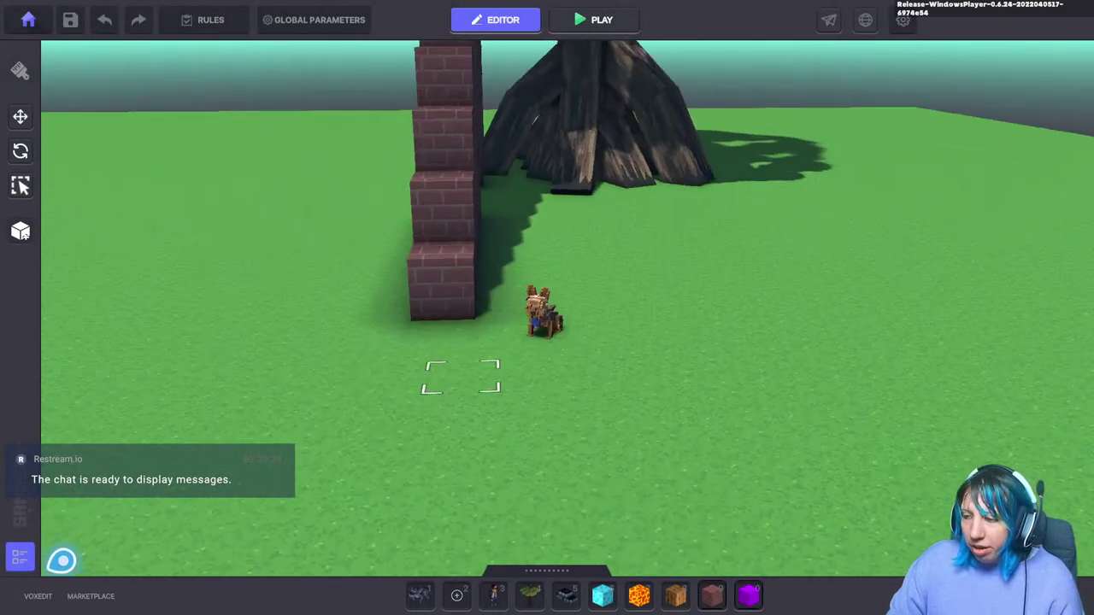
key("Tab")
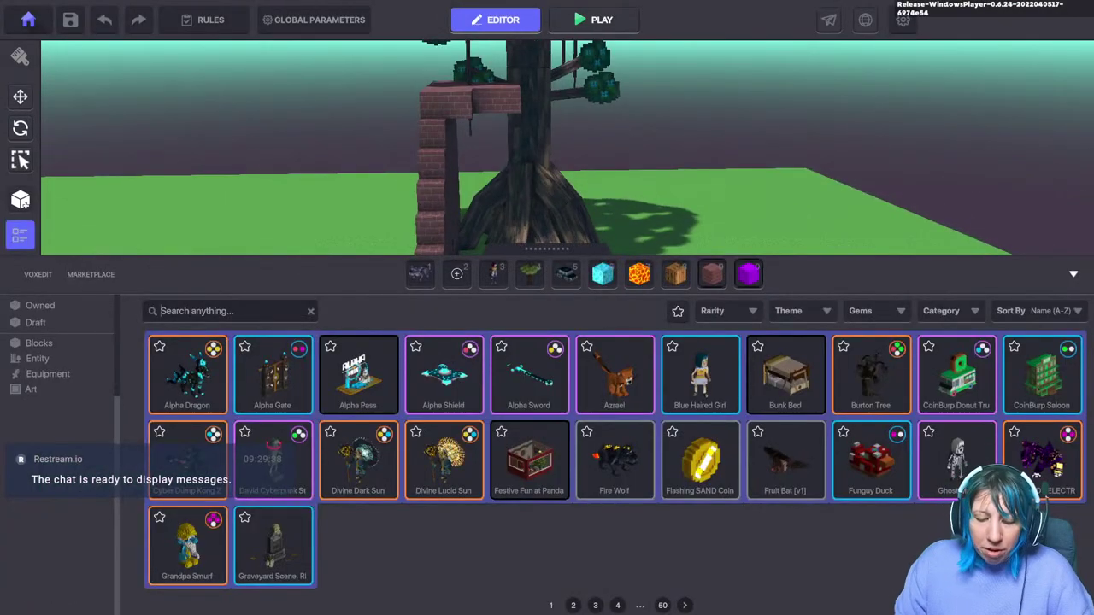
type("ballo")
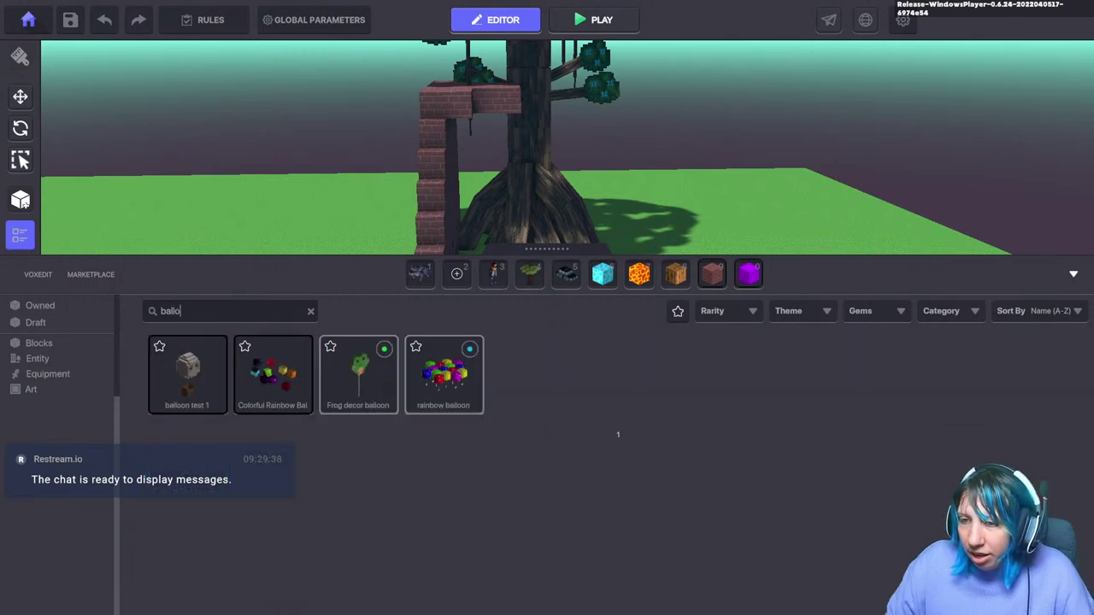
left_click(188, 374)
key("Tab")
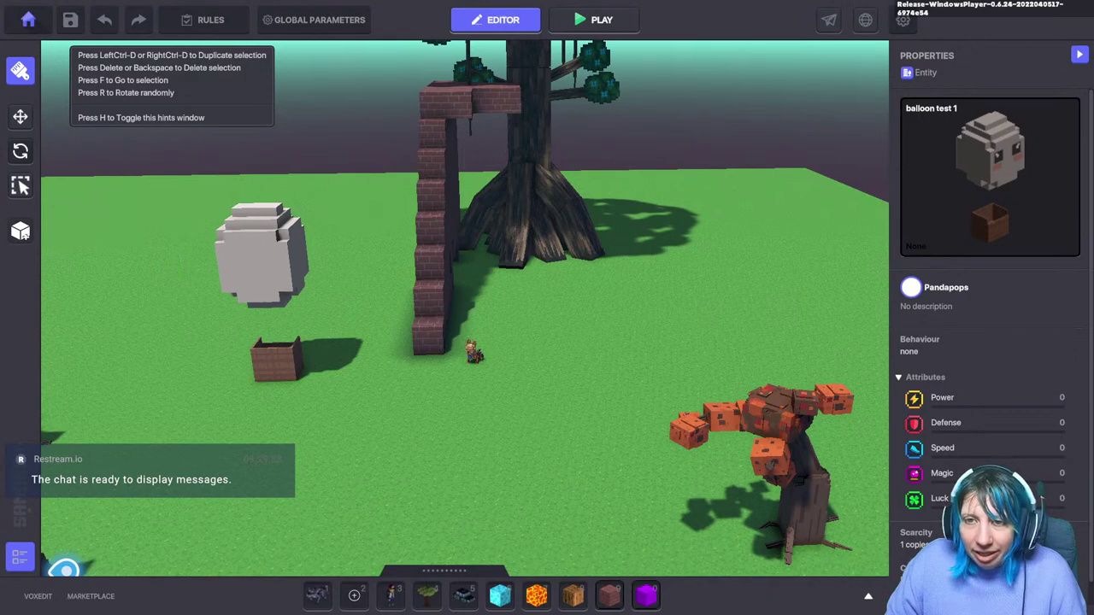
left_click(272, 359)
Step: Rotate the placed balloon to about 178° around its vertical axis so its face points forward, and deselect it
left_click_drag(296, 339, 342, 400)
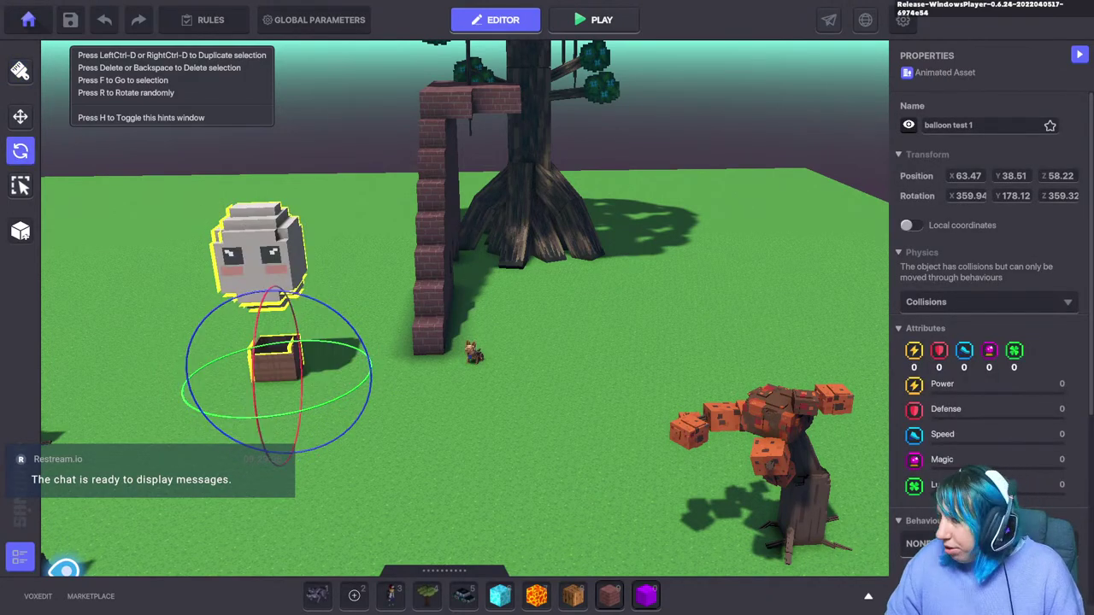
scroll(987, 299, "down", 3)
key("Escape")
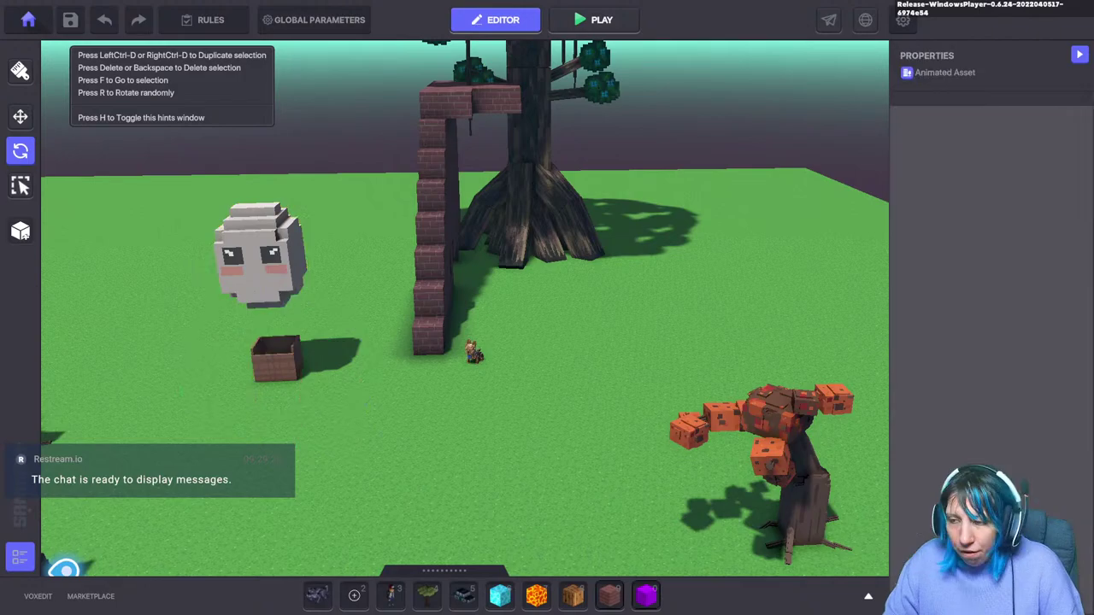
Step: Start a play test, run the avatar to the balloon, and jump into its basket
key("ctrl+p")
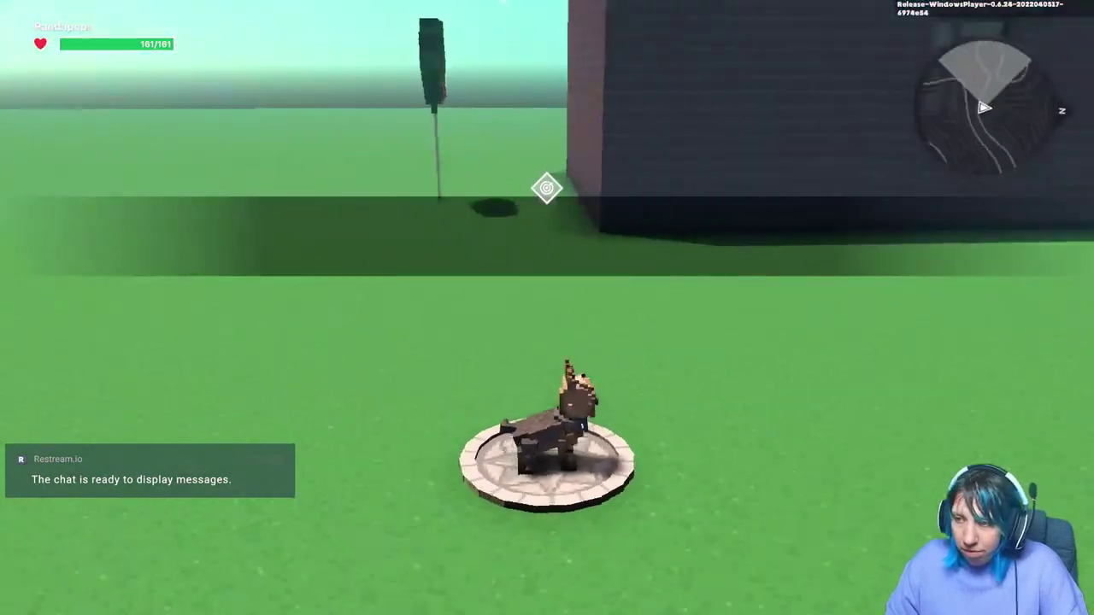
key("w")
key("w")
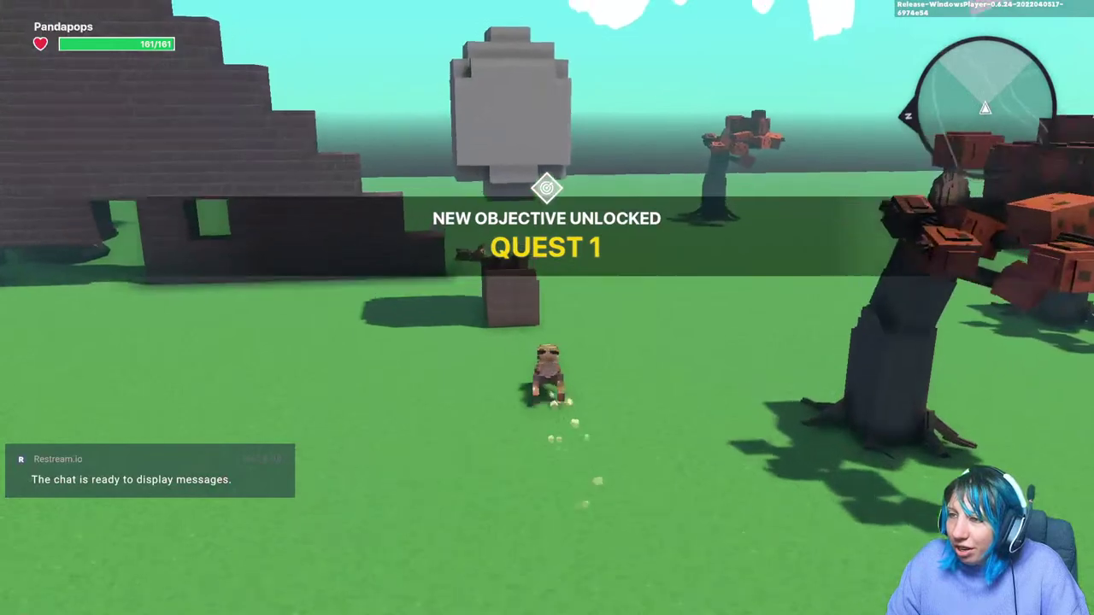
key("space")
key("w")
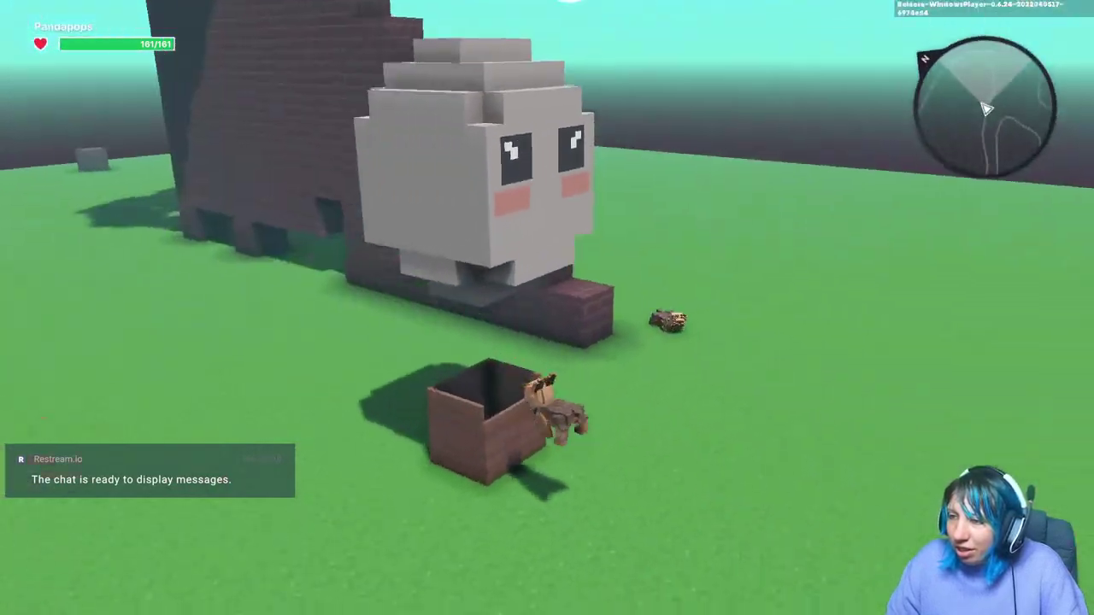
key("space")
key("space")
key("space")
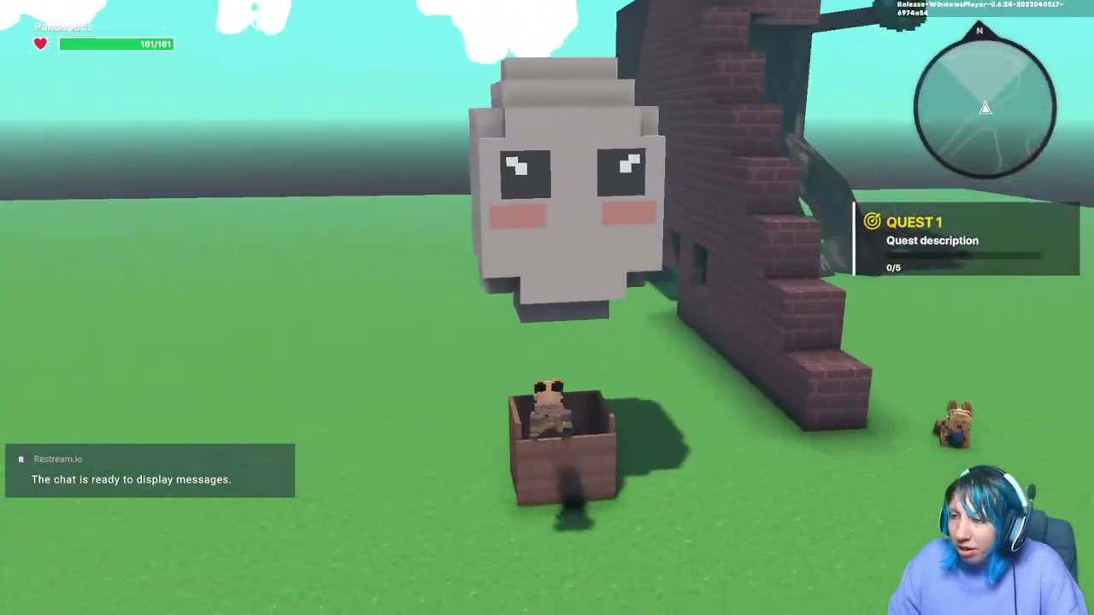
key("space")
key("space")
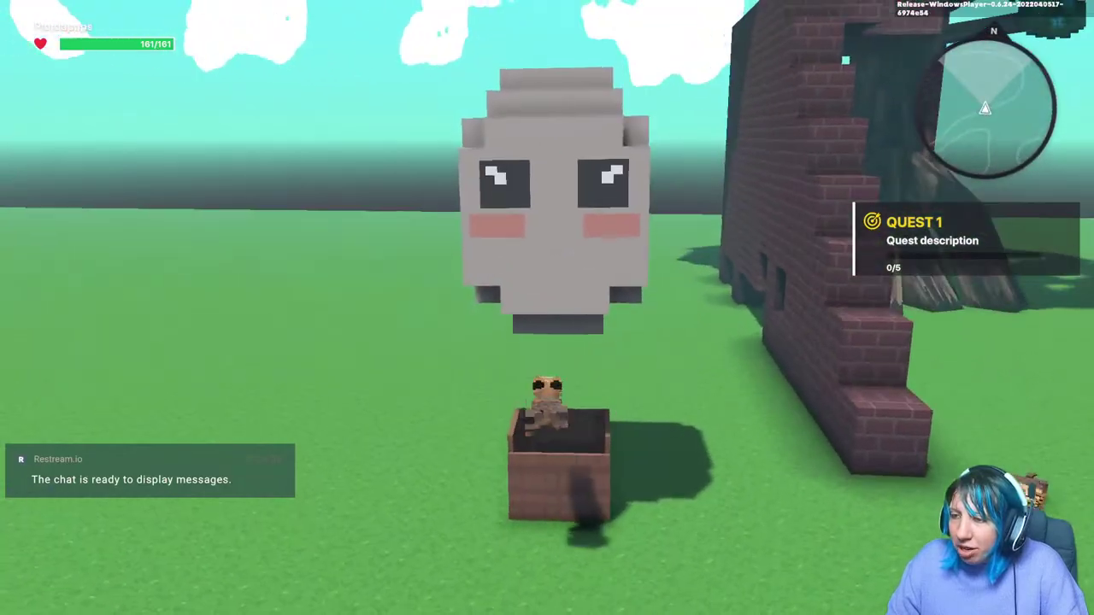
Step: Move the avatar out of the basket, approach the balloon again from the front, and end the play test
key("s")
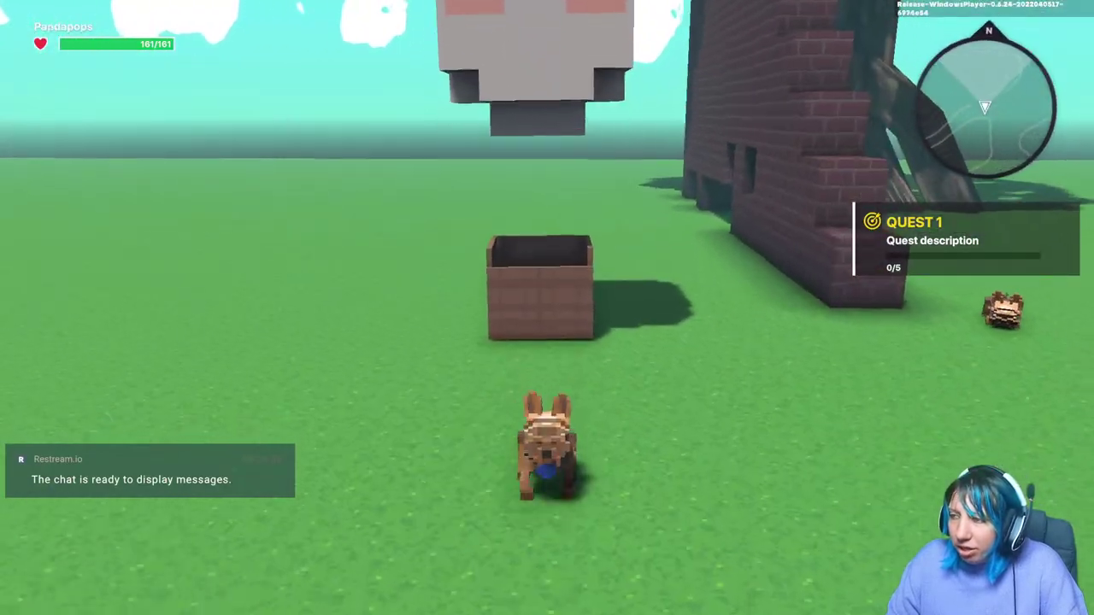
key("w")
key("space")
key("s")
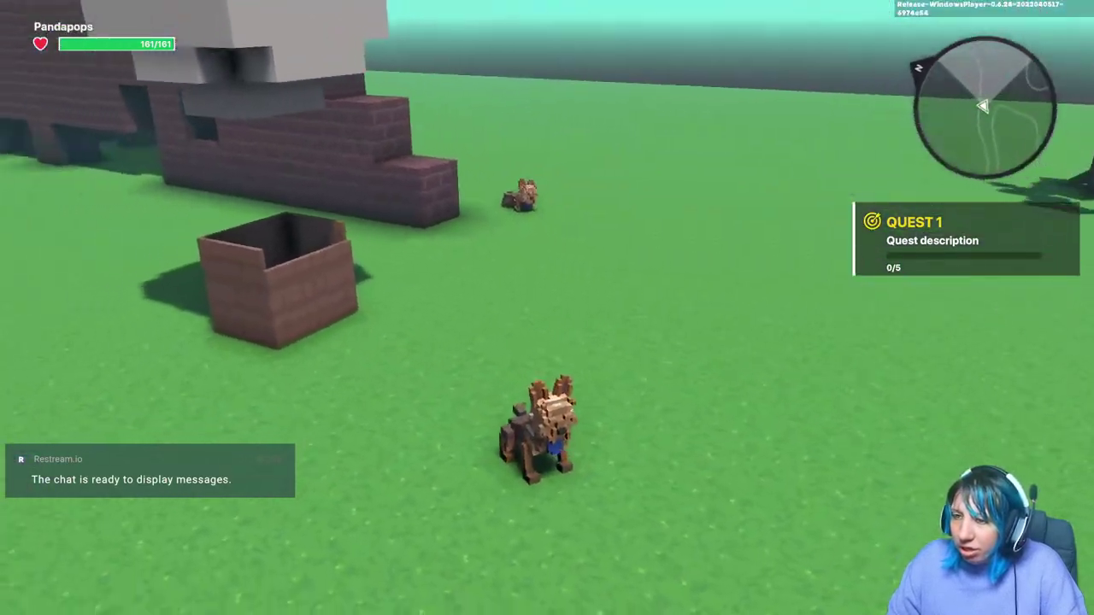
key("w")
key("space")
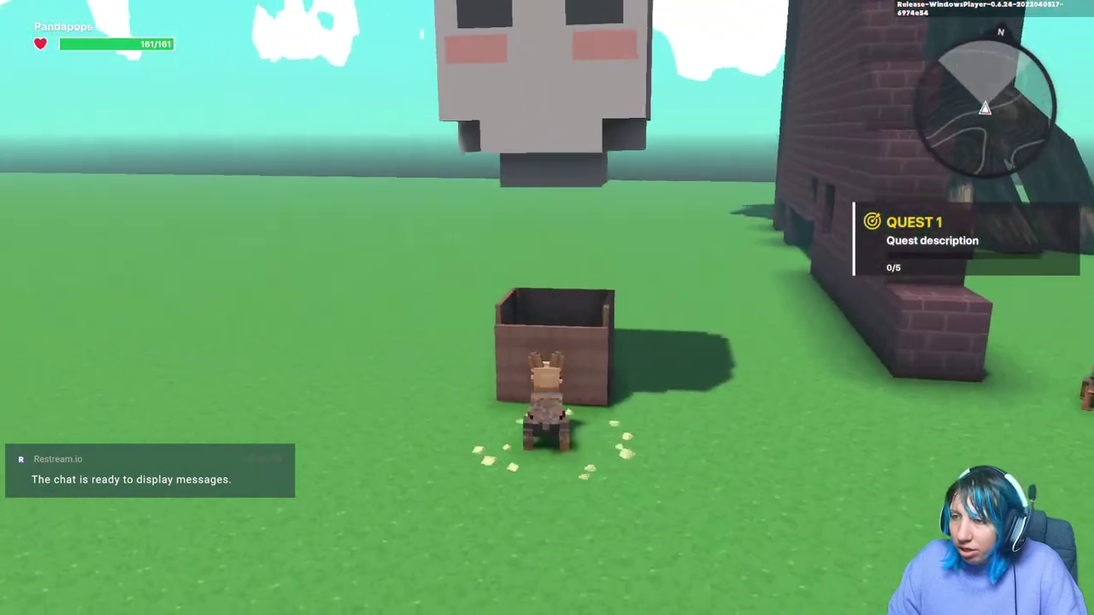
key("Escape")
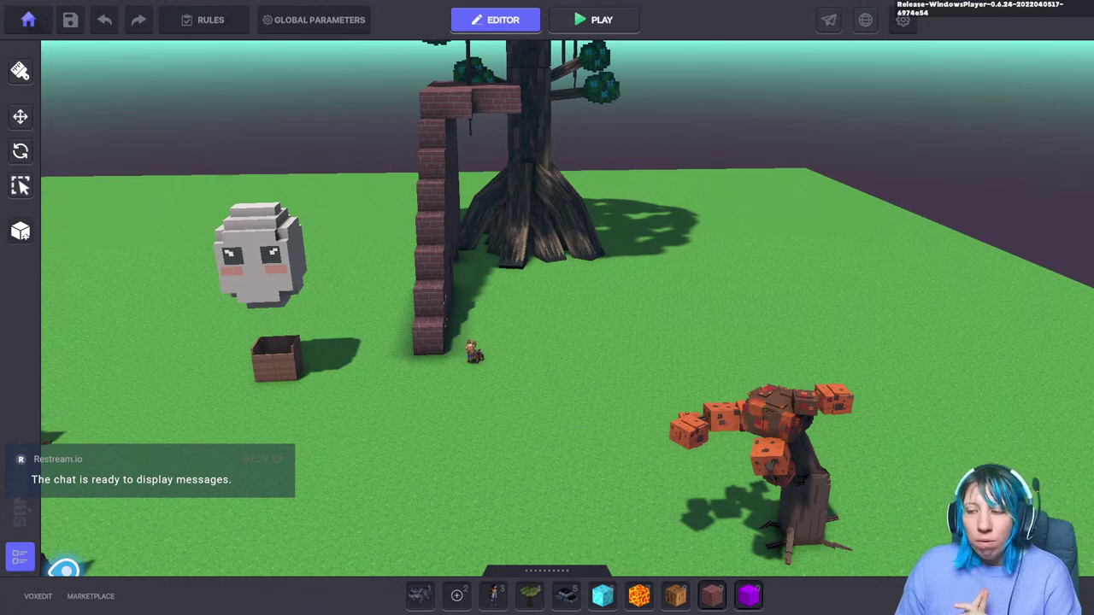
Step: Switch to VoxEdit and take screen snips of the animator workspace and of the viewport showing the balloon
key("super")
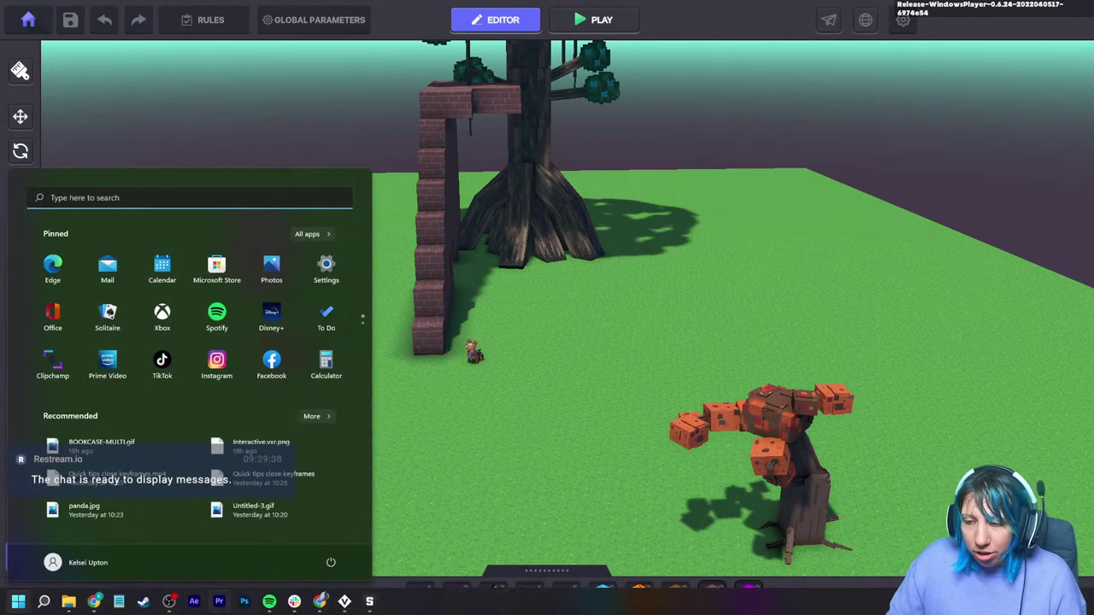
left_click(345, 602)
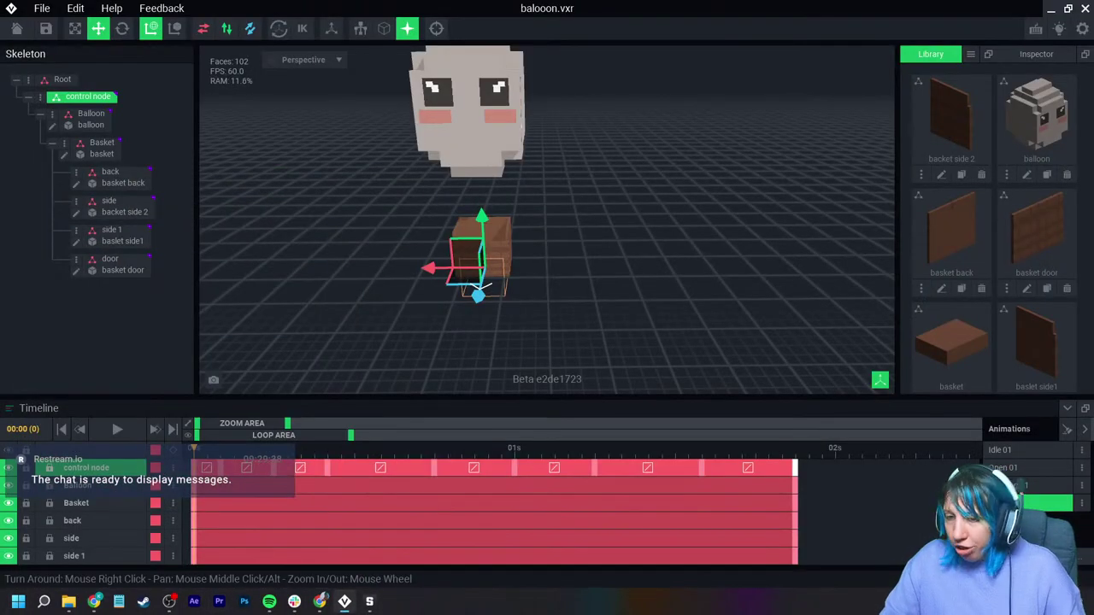
key("super+shift+s")
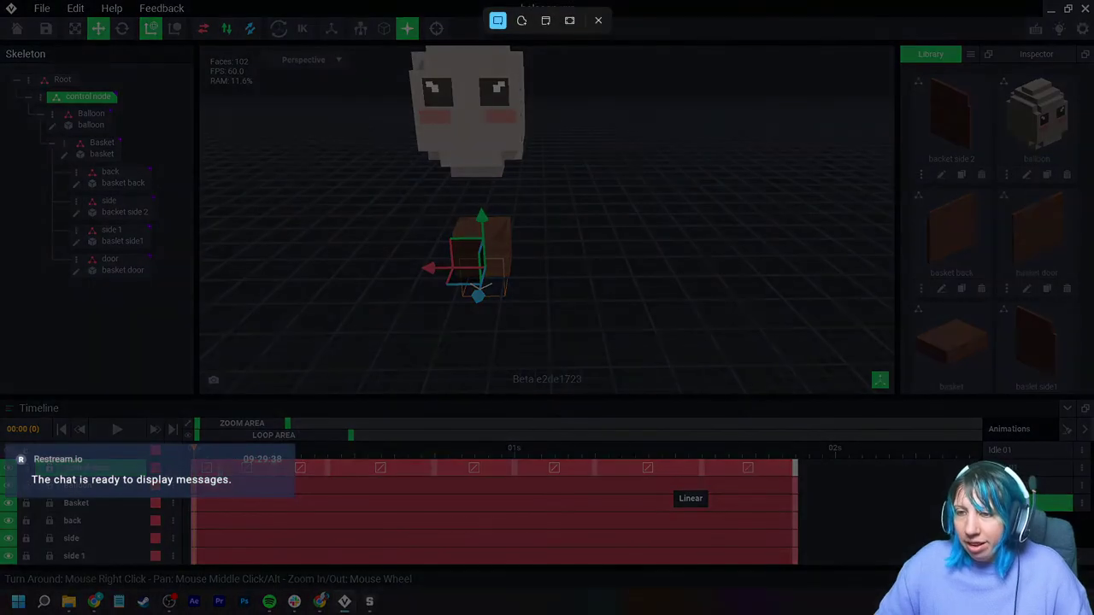
left_click_drag(7, 130, 1092, 575)
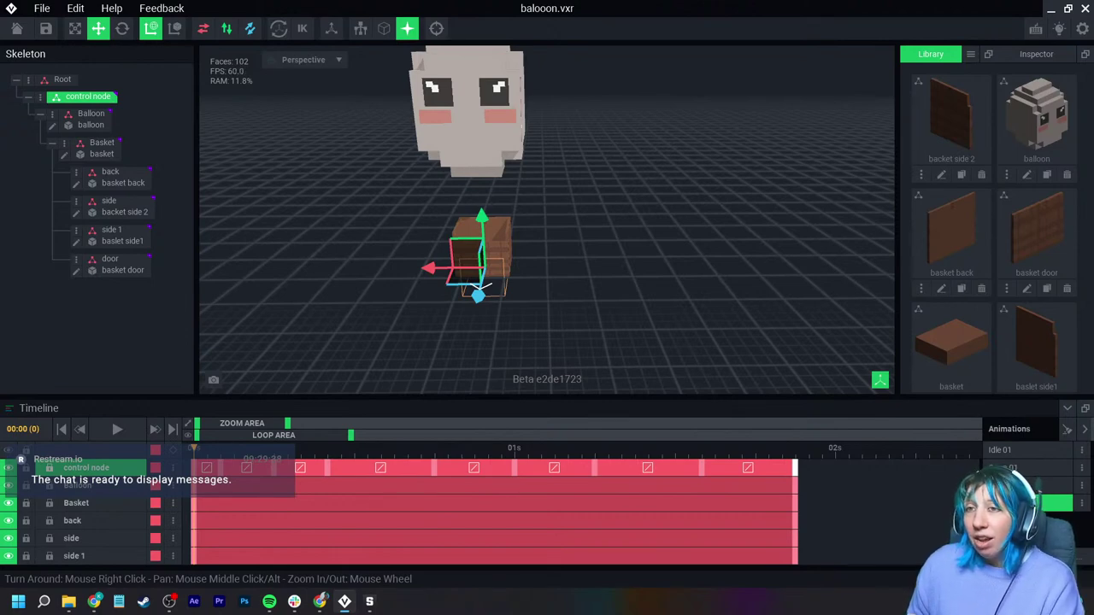
key("Escape")
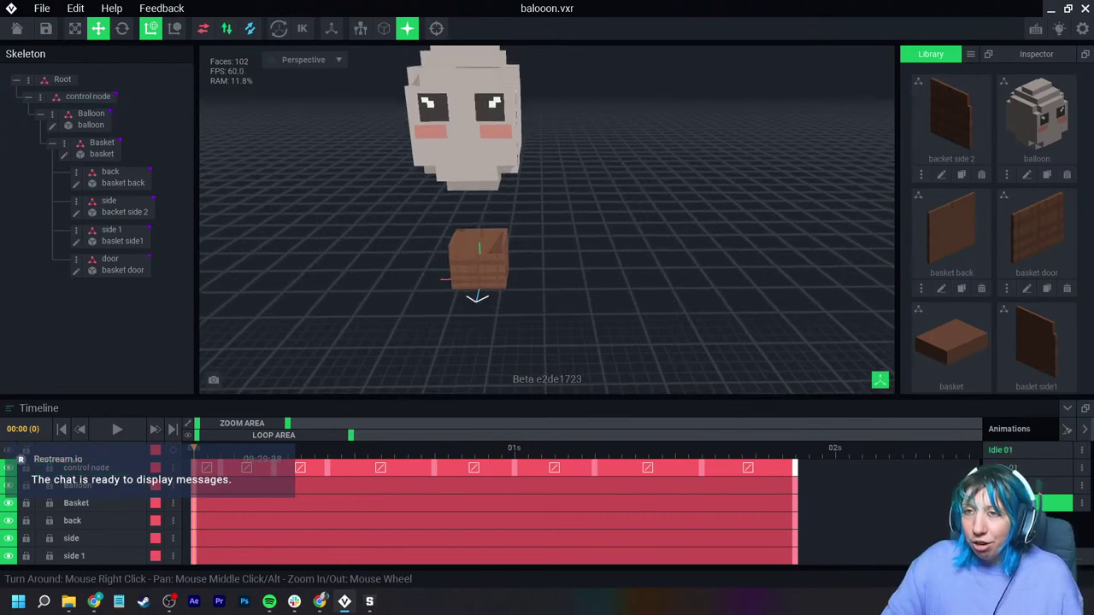
key("super+shift+s")
left_click_drag(198, 41, 663, 377)
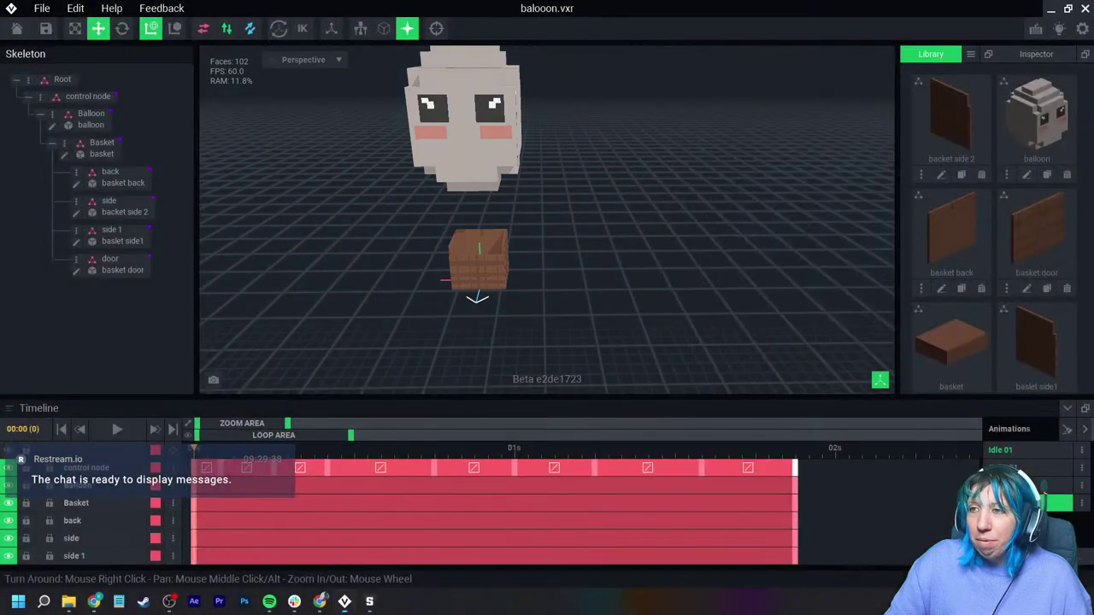
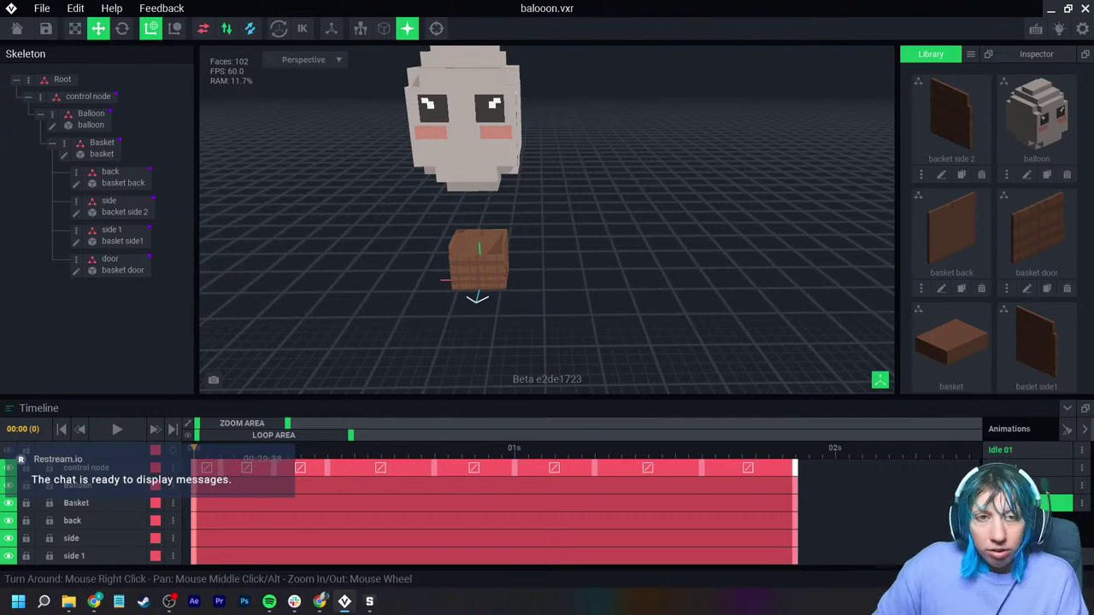
Step: Leave the balloon project for VoxEdit's home page, and view and close the browser window with the Easter contest tweet
left_click(17, 29)
left_click(427, 219)
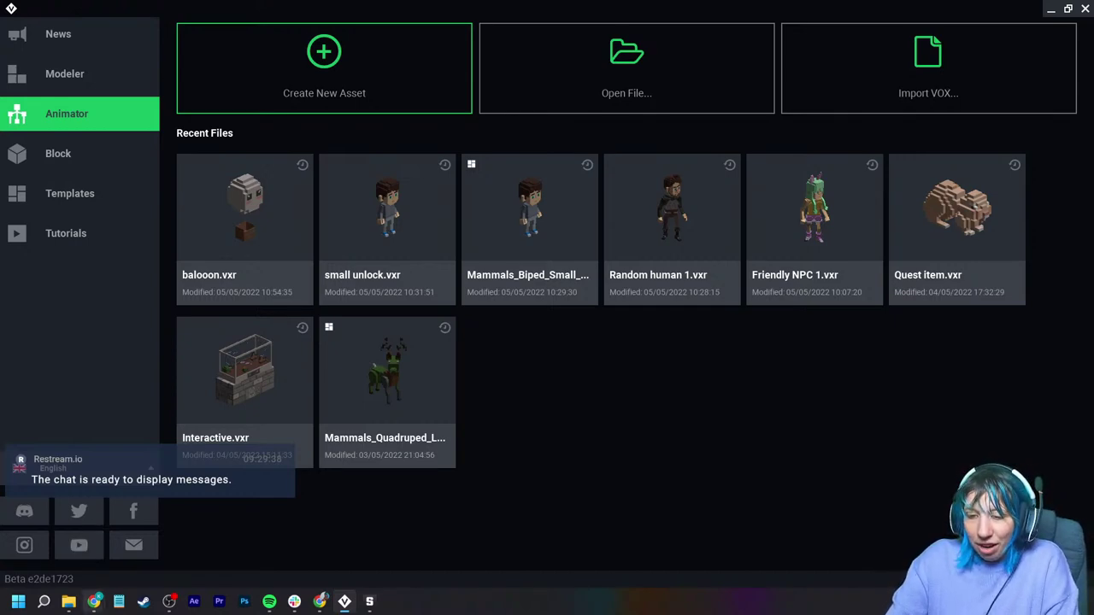
mouse_move(94, 601)
left_click(440, 540)
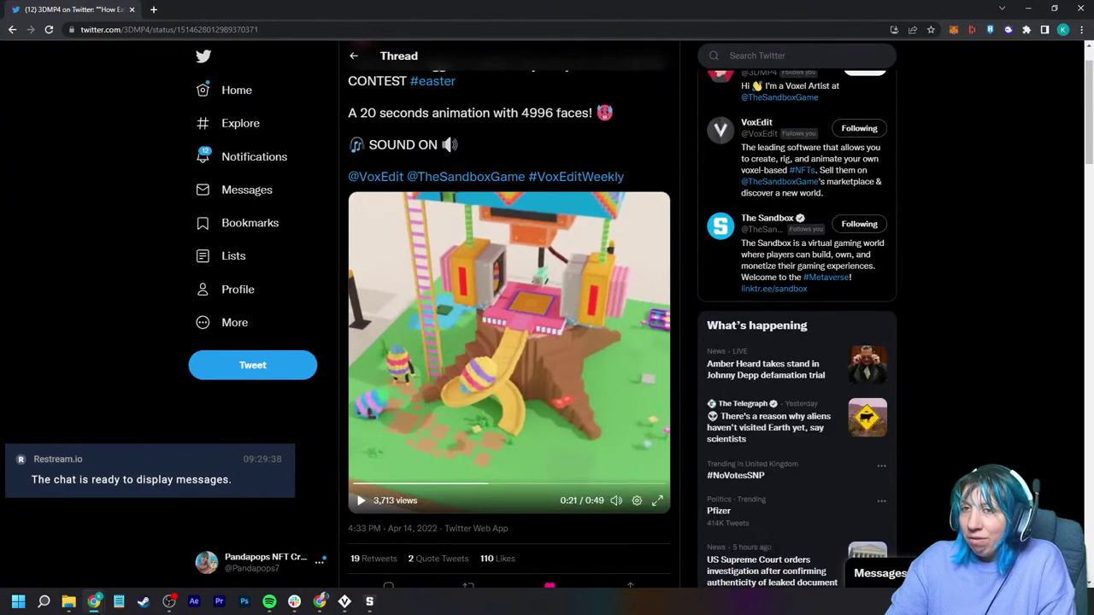
left_click(1080, 8)
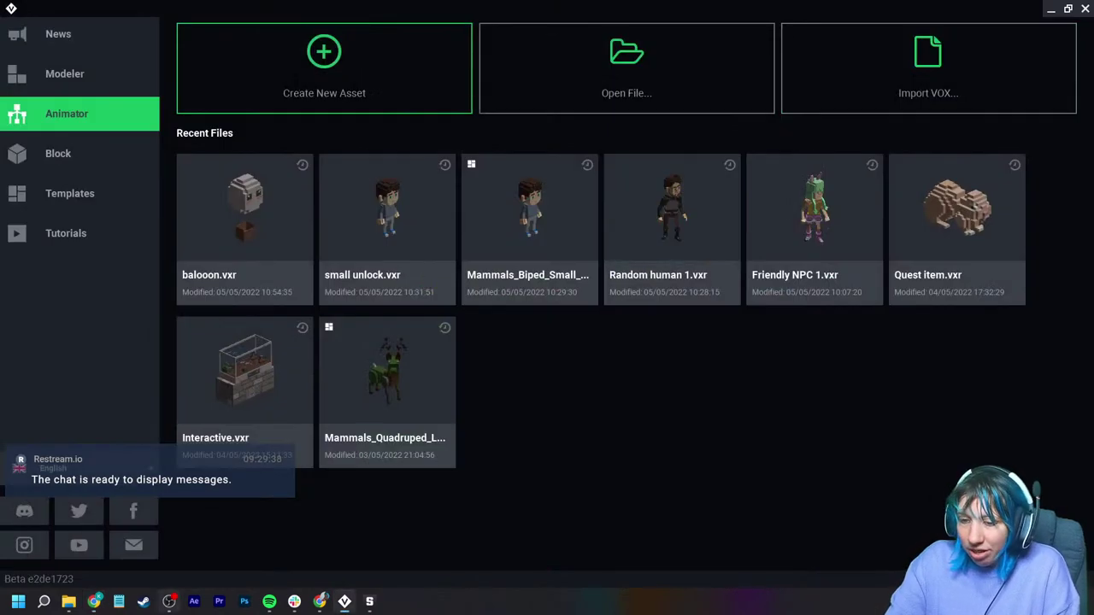
Step: Switch to the VoxEdit Academy site and read through the Unlock a Template guide
mouse_move(94, 602)
left_click(316, 543)
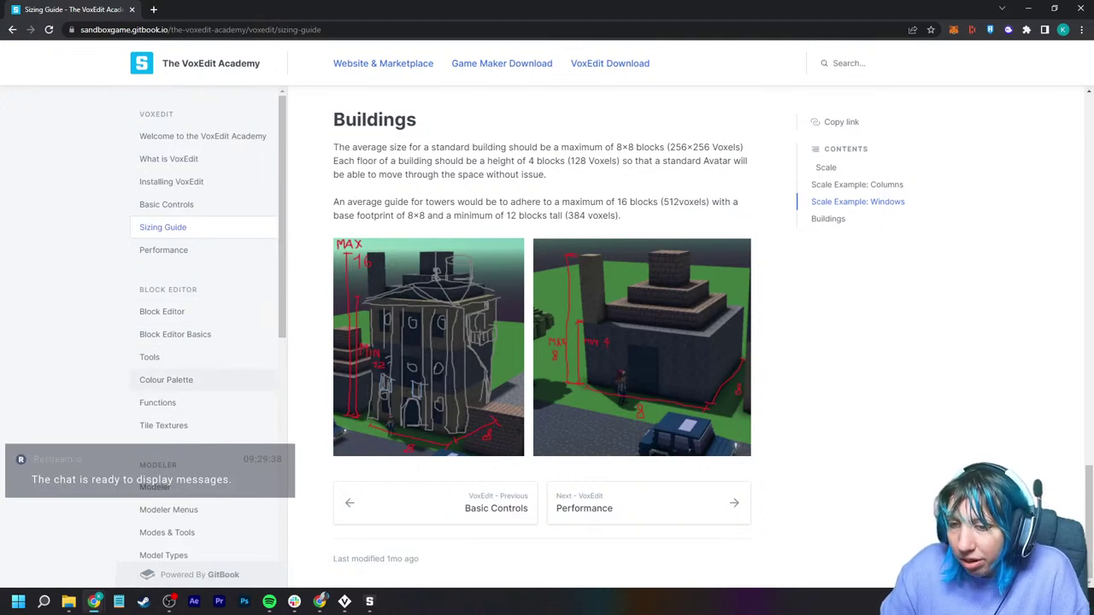
scroll(162, 454, "down", 5)
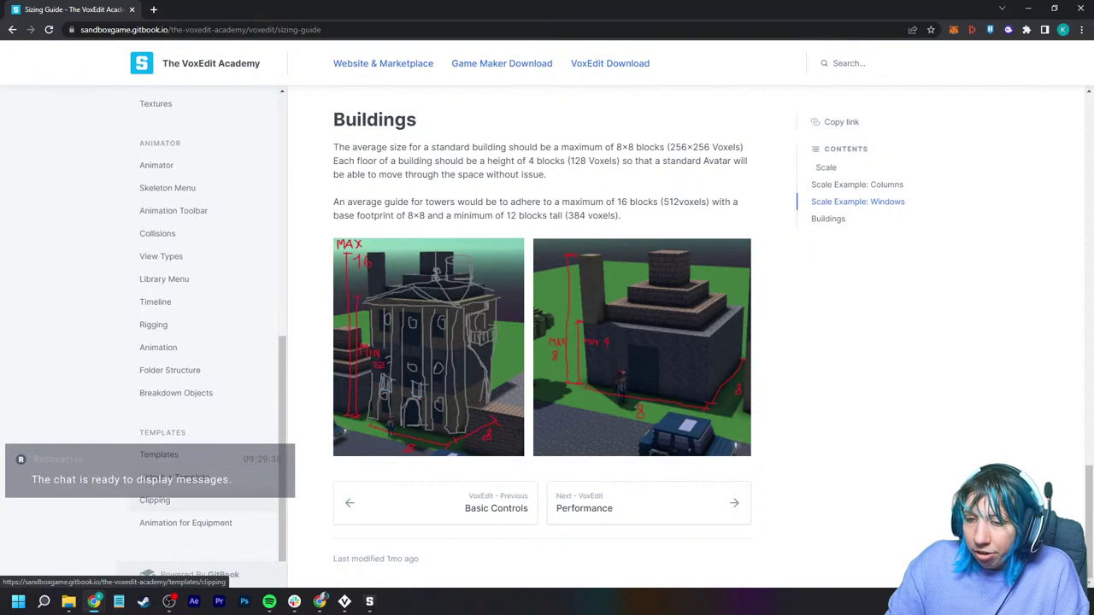
left_click(159, 453)
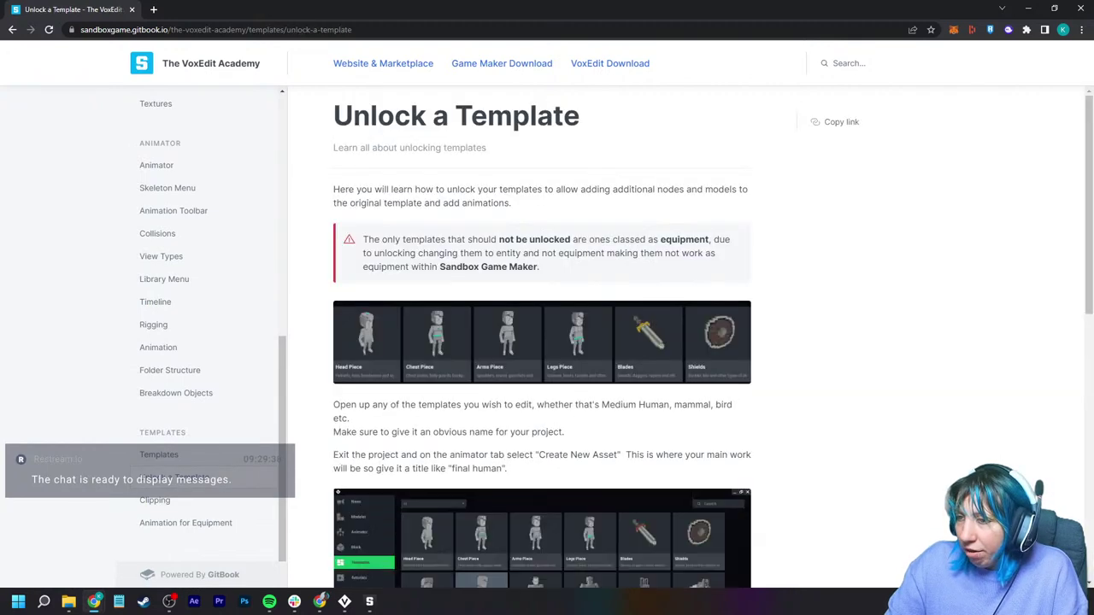
scroll(541, 342, "down", 8)
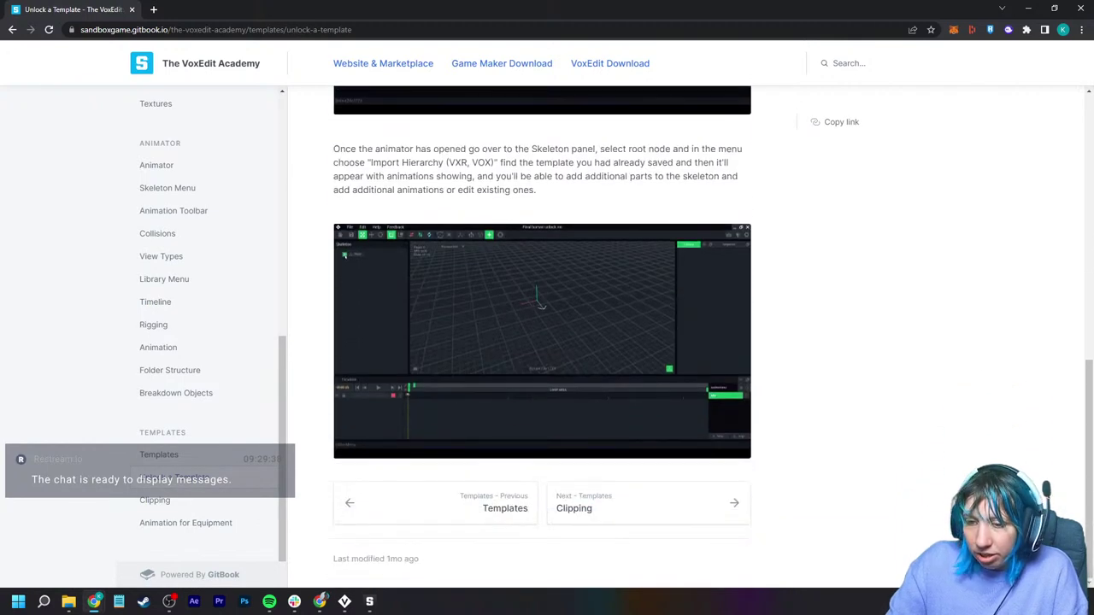
Step: Open the Academy's Clipping page and examine the two walking character examples and their explanation
left_click(578, 511)
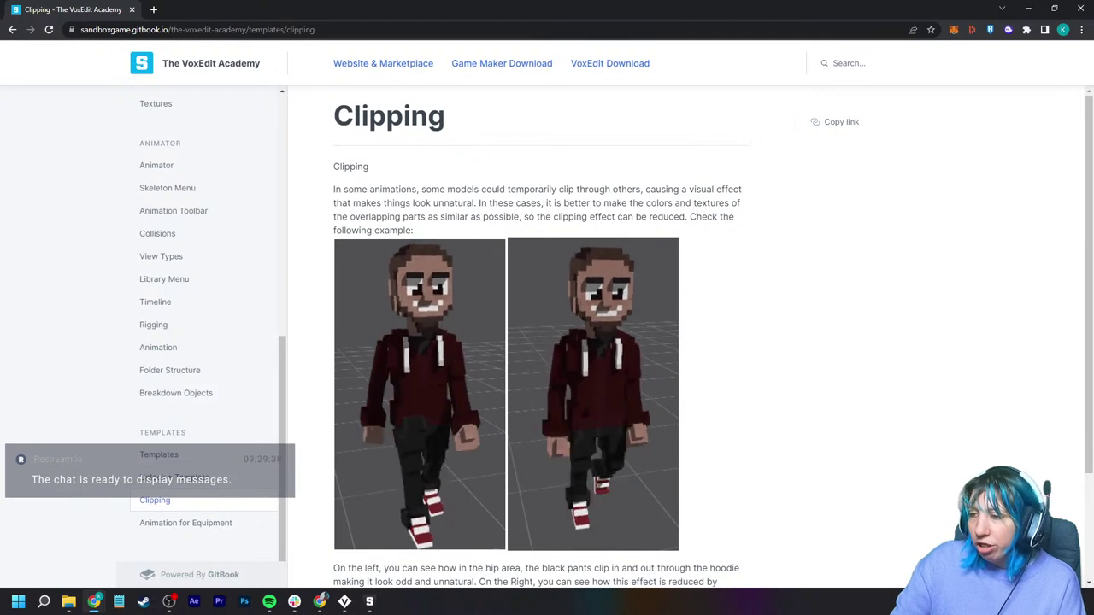
scroll(542, 342, "down", 3)
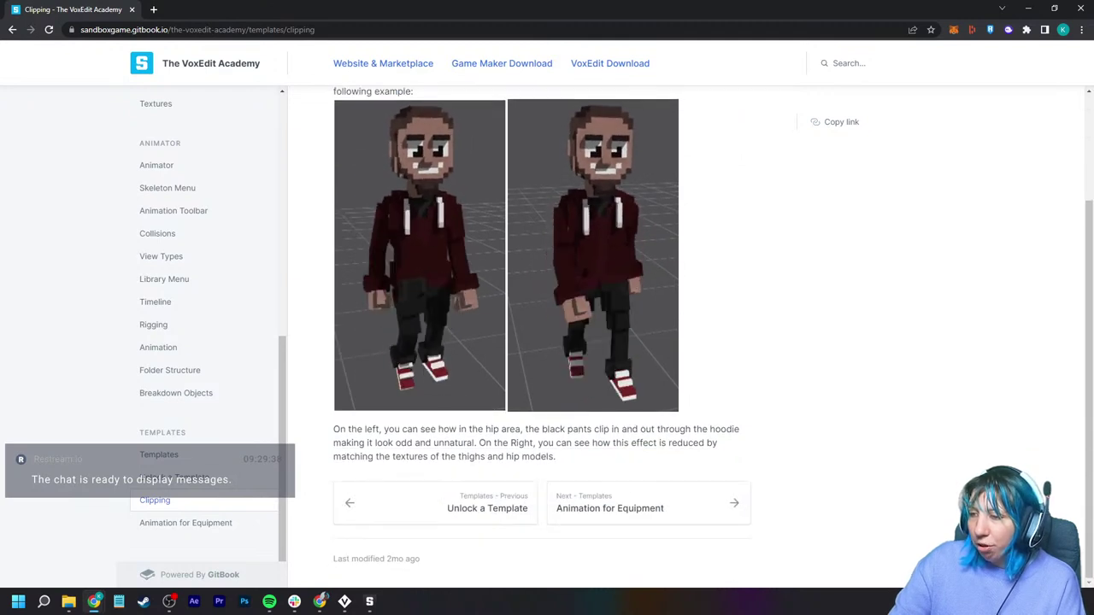
scroll(542, 342, "up", 3)
scroll(542, 341, "down", 2)
scroll(478, 513, "down", 2)
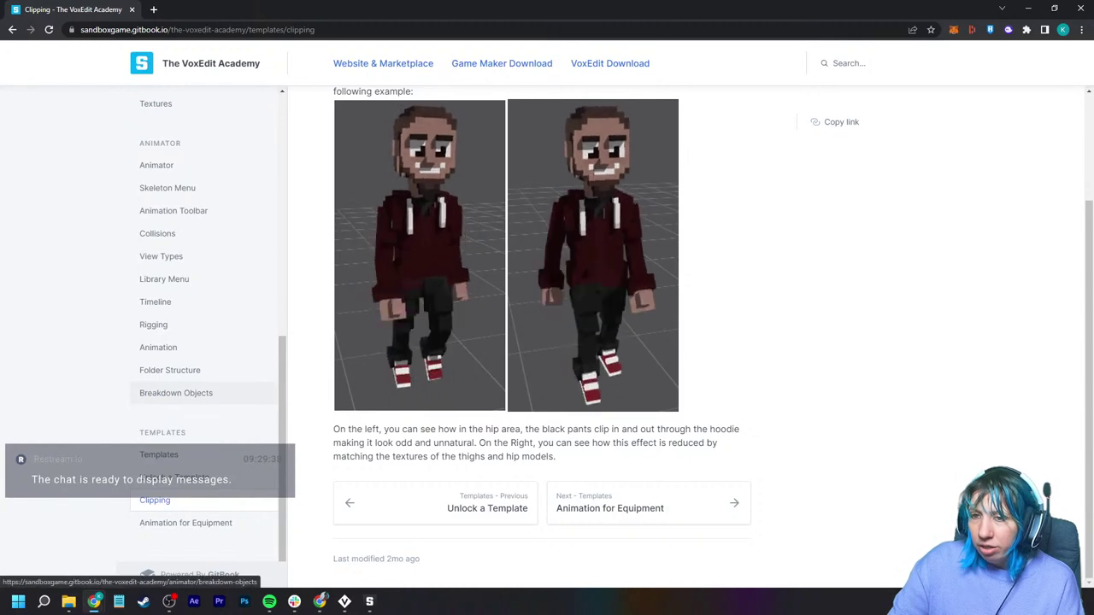
scroll(561, 396, "up", 3)
Step: Switch back to VoxEdit and look through the whole template gallery down to the doors and switch
left_click(345, 601)
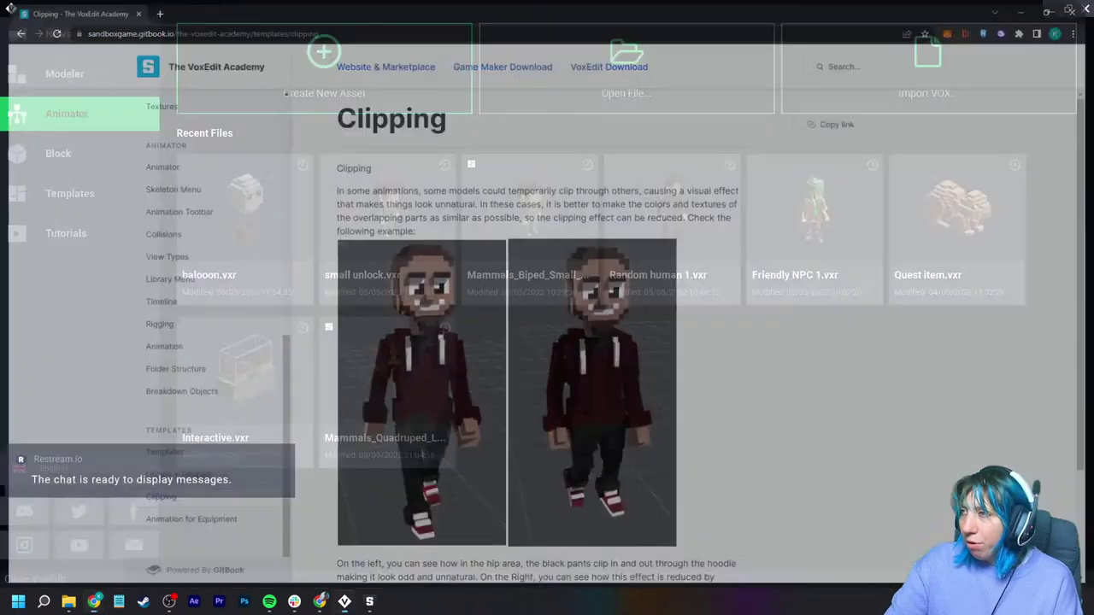
mouse_move(44, 602)
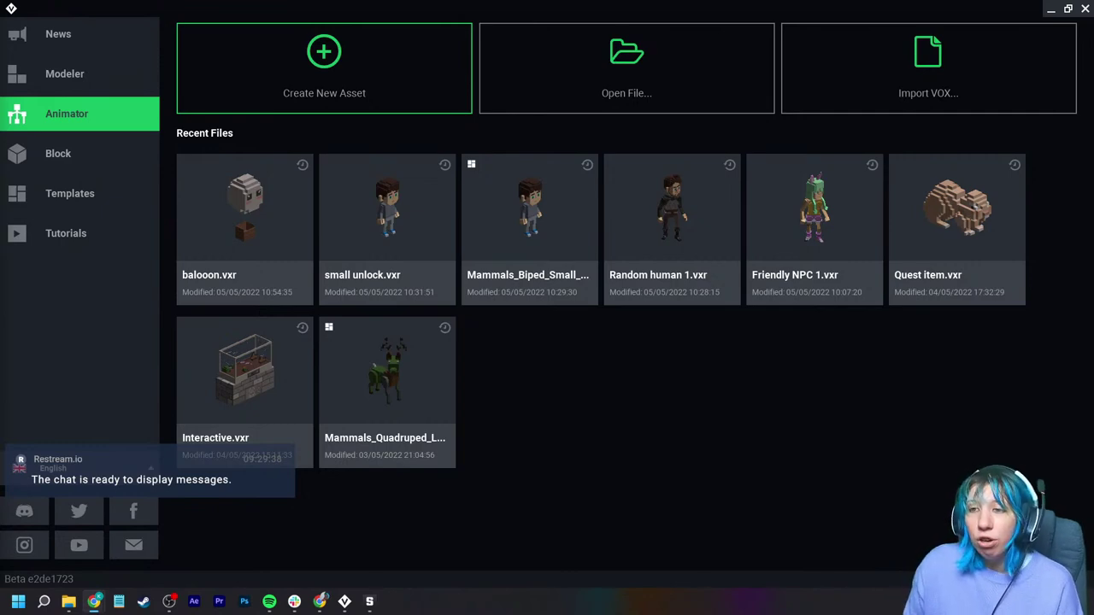
left_click(80, 193)
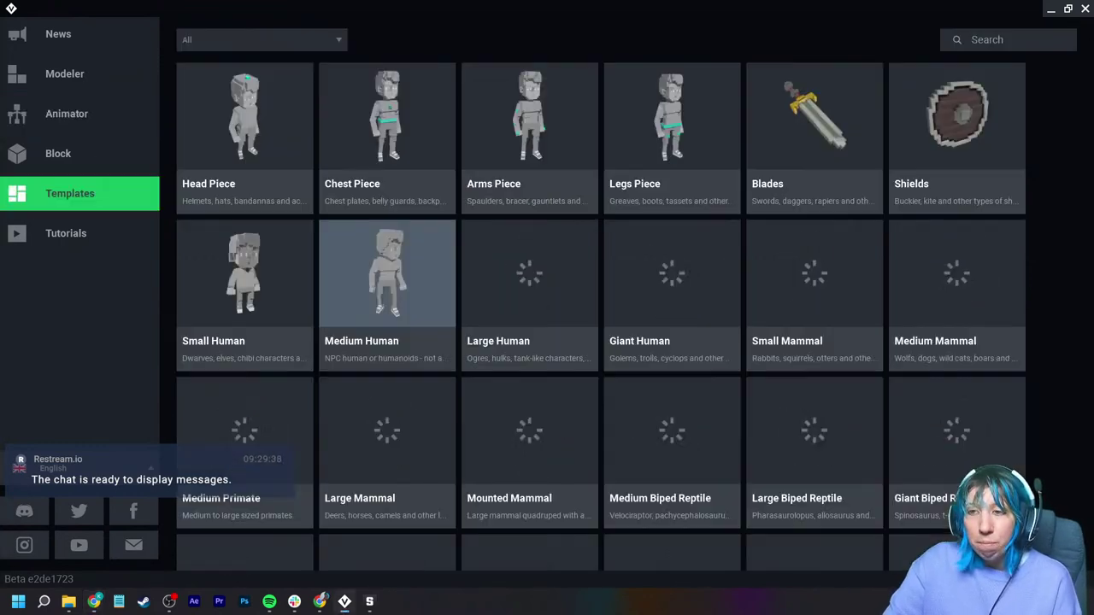
scroll(672, 427, "down", 5)
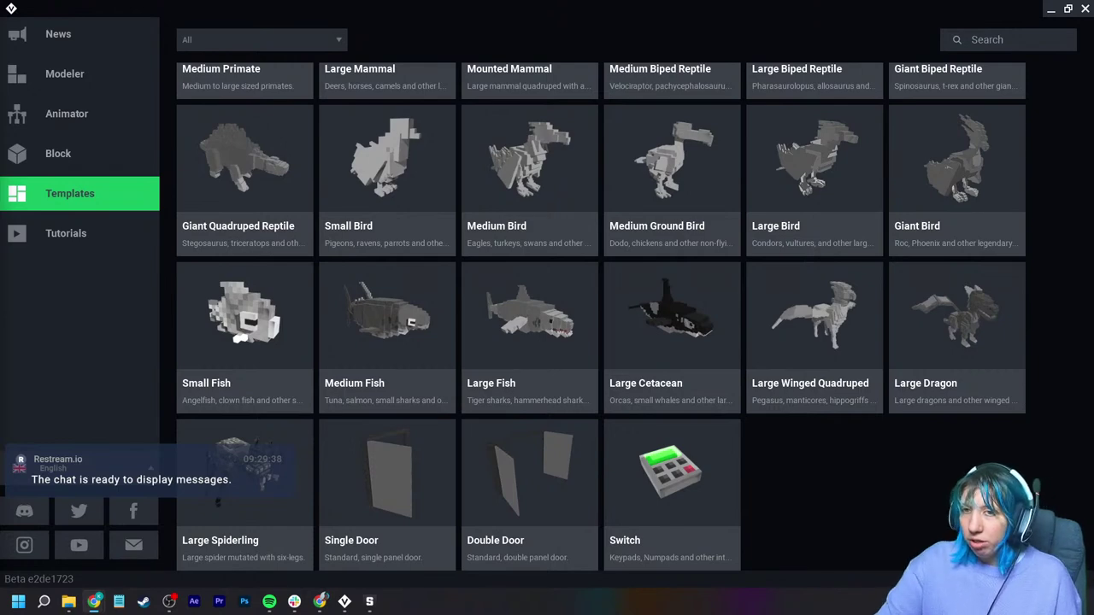
Step: Reopen balooon.vxr in the Animator and export it to the marketplace
left_click(80, 114)
left_click(244, 207)
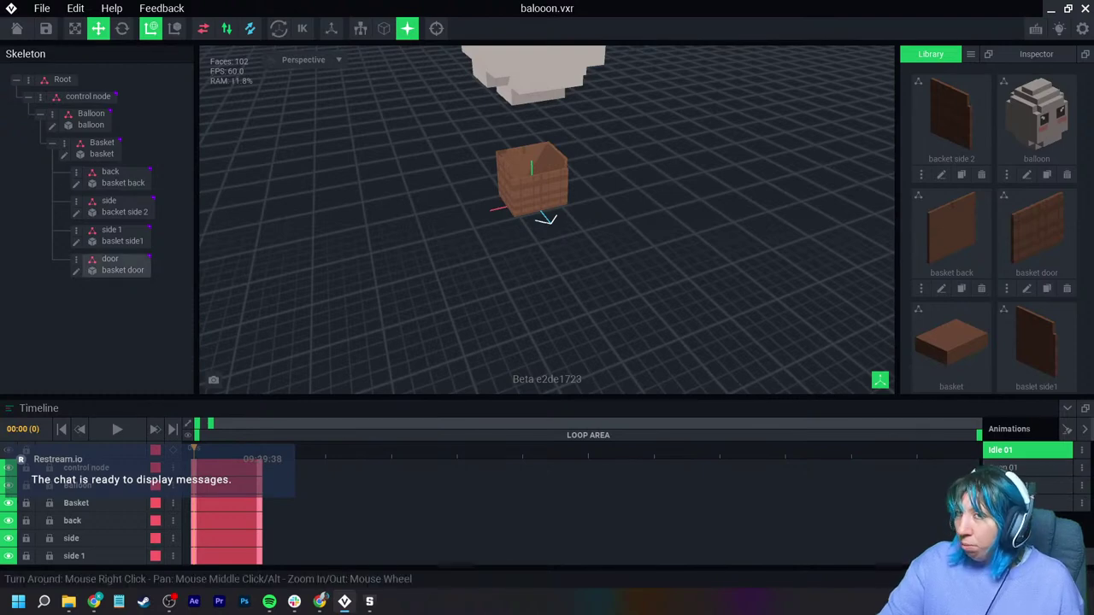
left_click(42, 8)
mouse_move(51, 85)
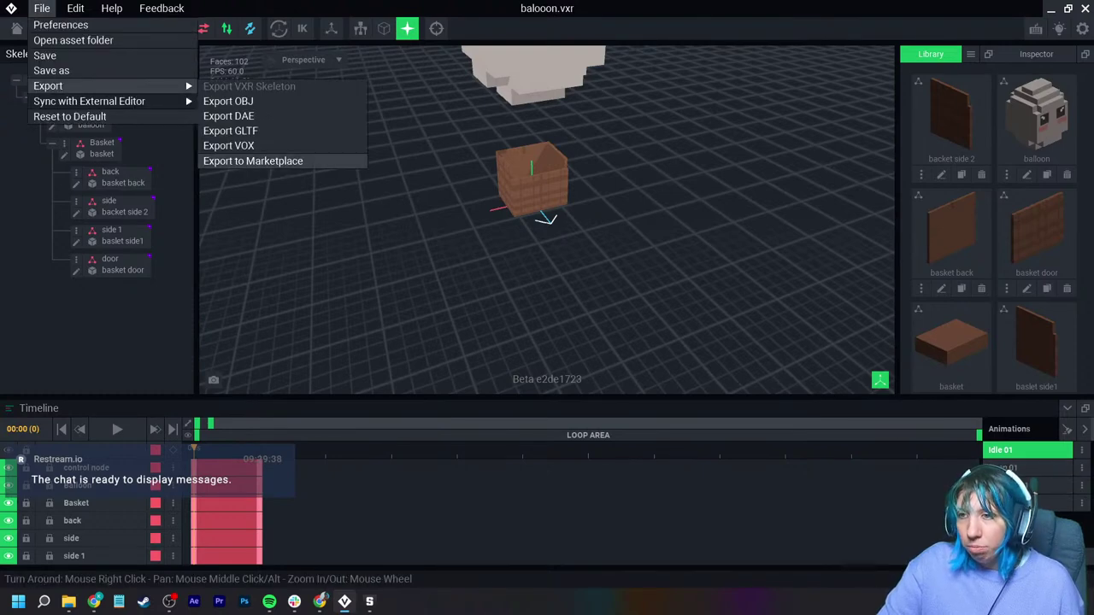
left_click(253, 160)
left_click(493, 207)
left_click(487, 386)
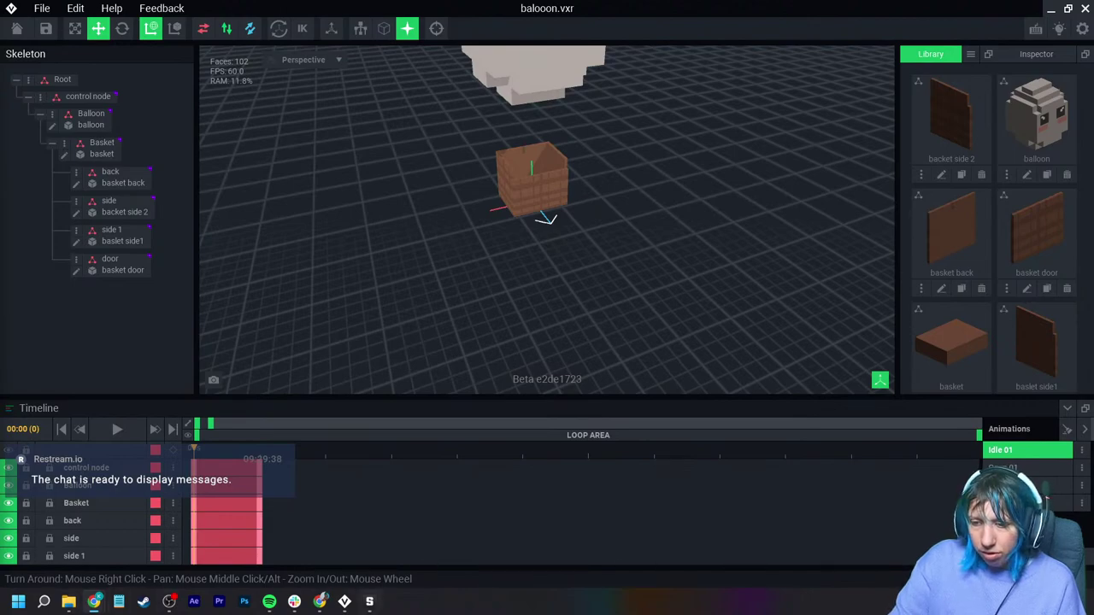
Step: Switch to The Sandbox Game Maker and return to its main menu without saving the sand draft
left_click(369, 602)
left_click(28, 18)
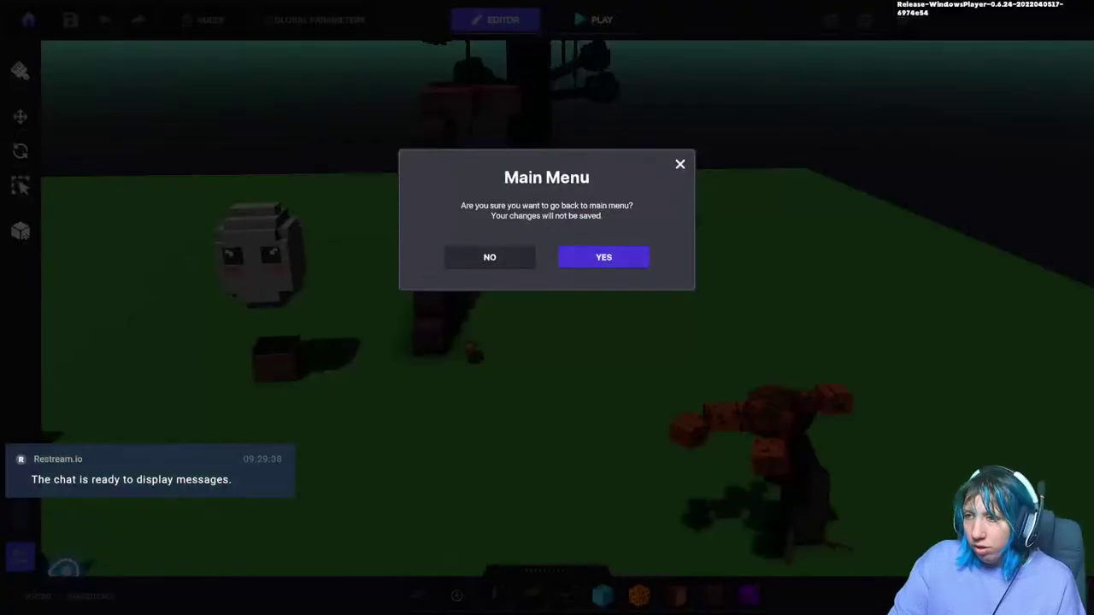
left_click(603, 257)
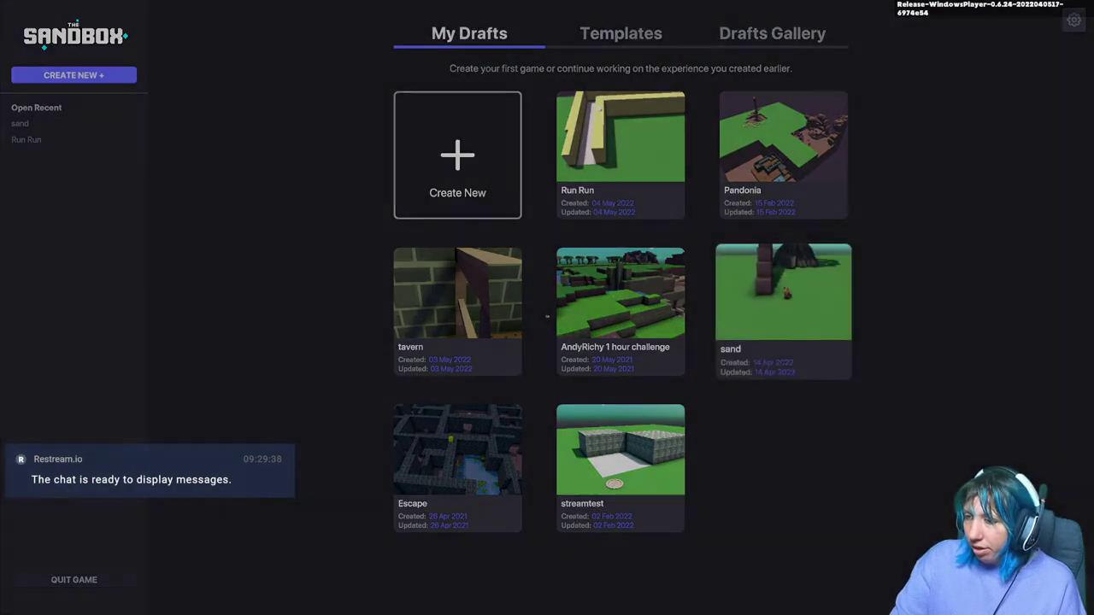
Step: Open the sand draft and search the asset library for "ball"
left_click(783, 307)
left_click(637, 456)
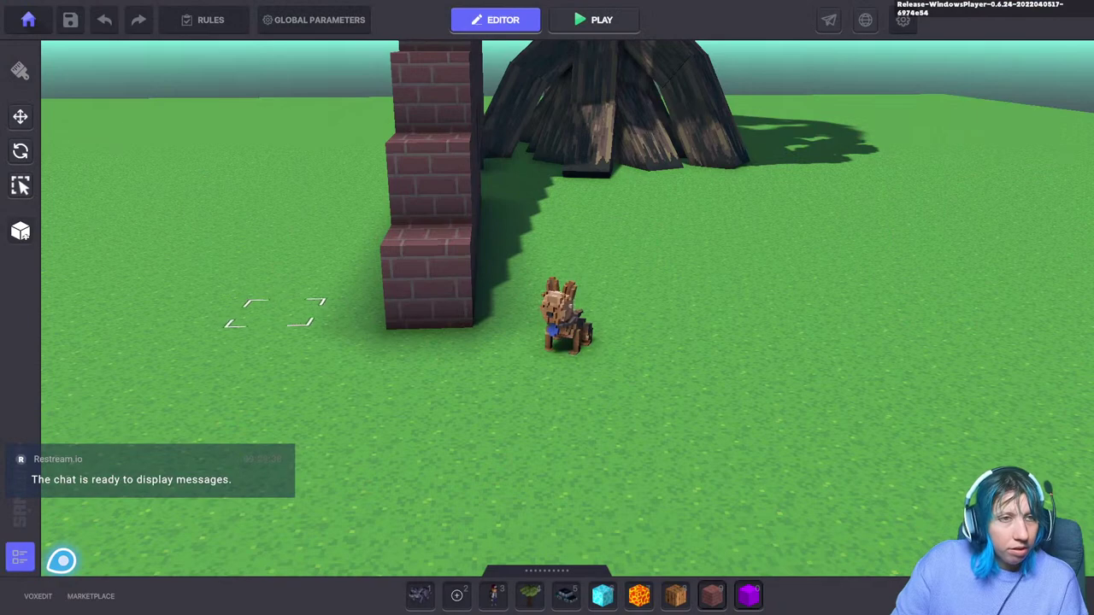
scroll(304, 390, "down", 3)
key("Tab")
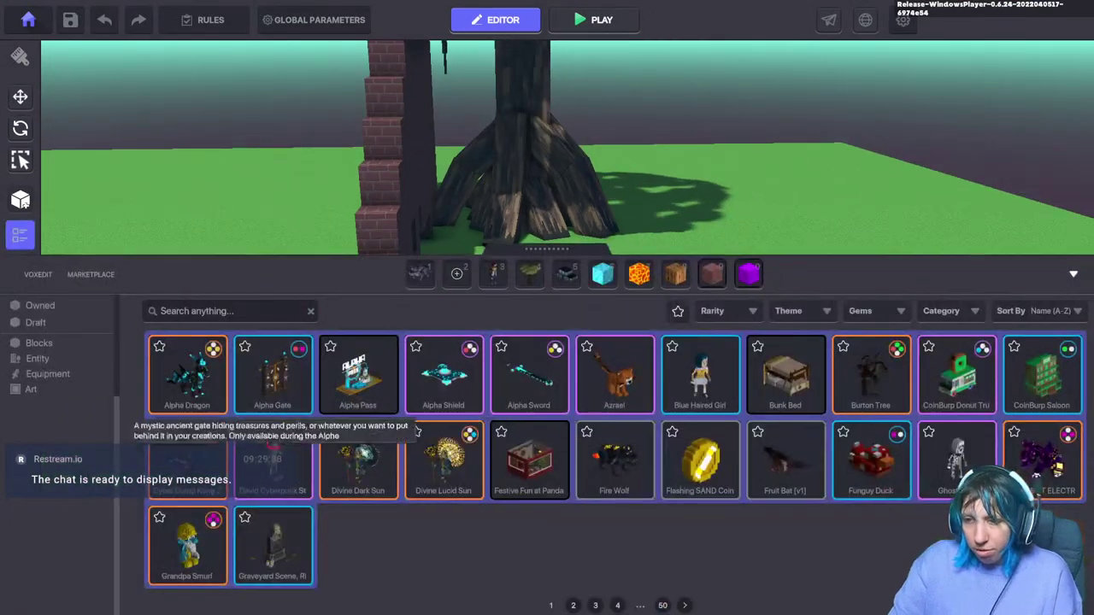
left_click(229, 312)
type("ball")
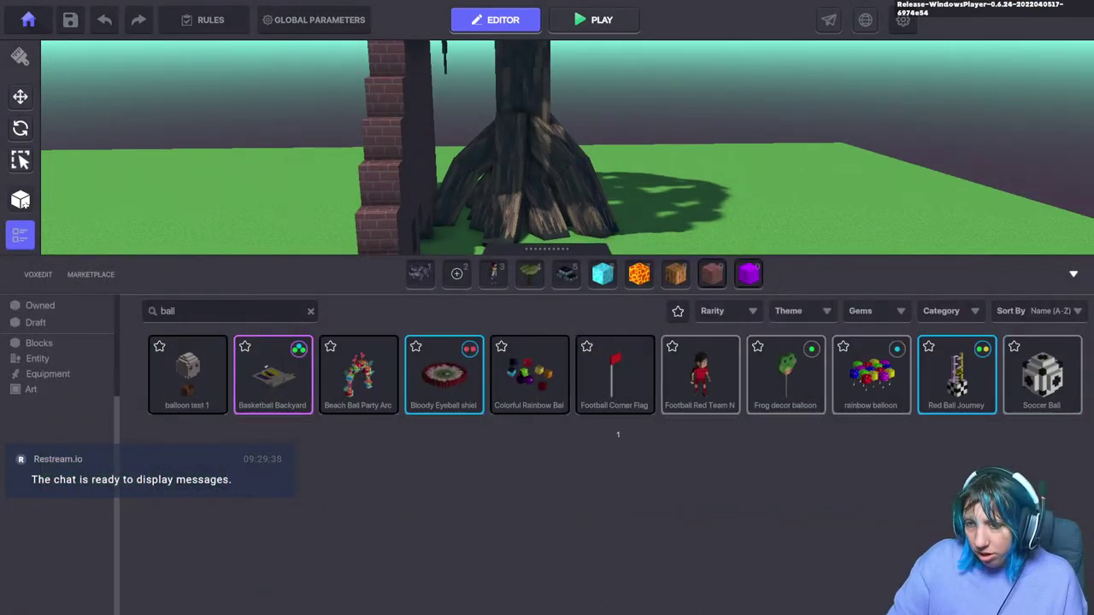
Step: Place the balloon test 1 asset on the grass beside the brick steps and rotate it about its vertical axis
left_click(188, 374)
key("Tab")
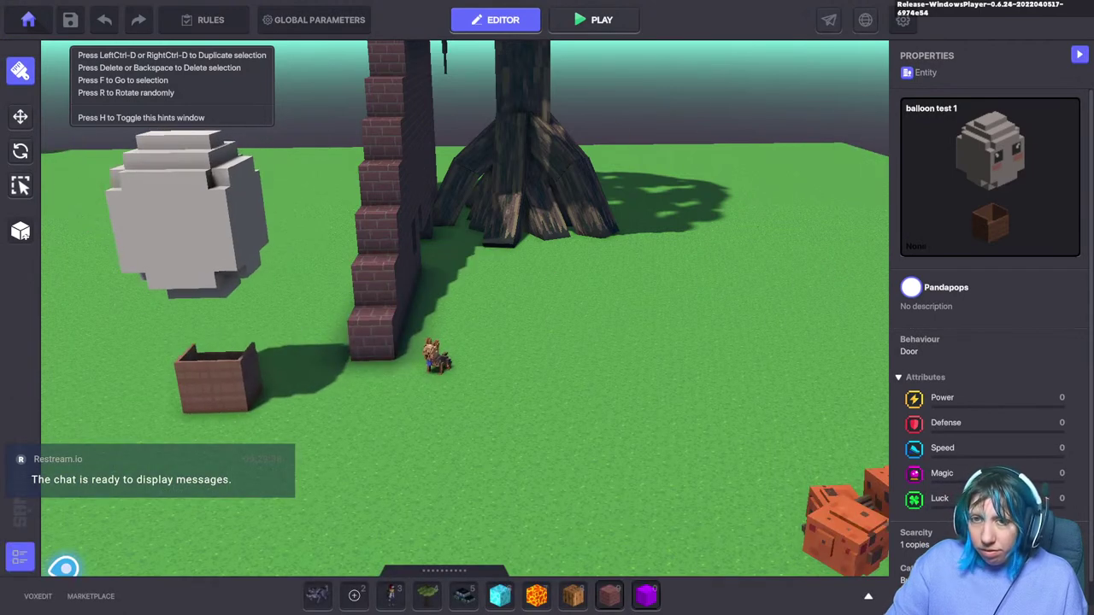
left_click(219, 402)
left_click_drag(291, 426, 150, 442)
scroll(989, 307, "down", 1)
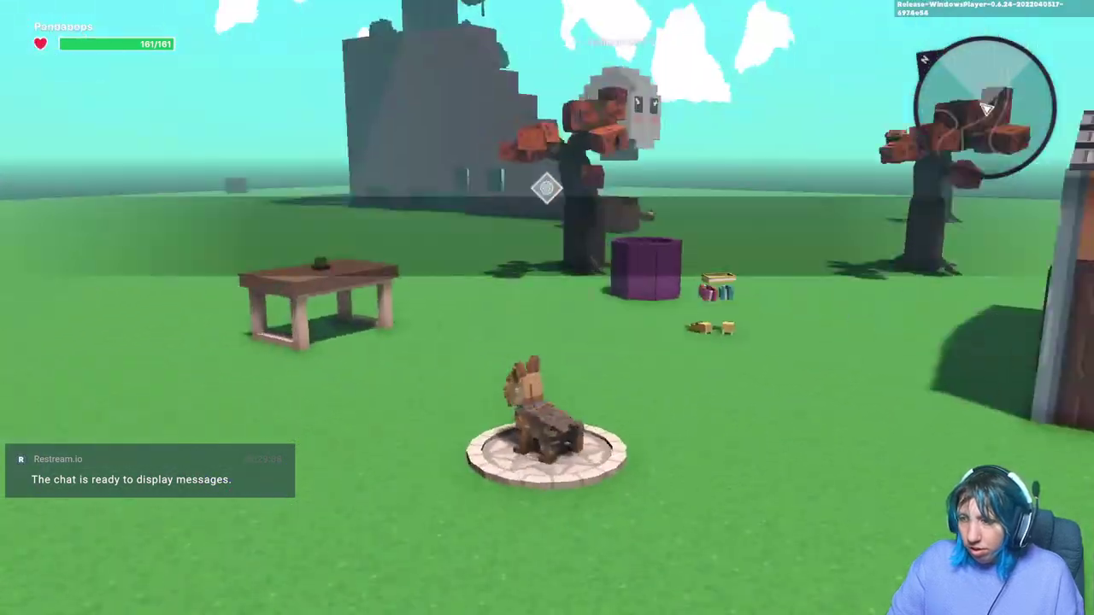
Step: Playtest the level, bring the character to the balloon, and move in and out of its basket through the door
key("w")
key("w")
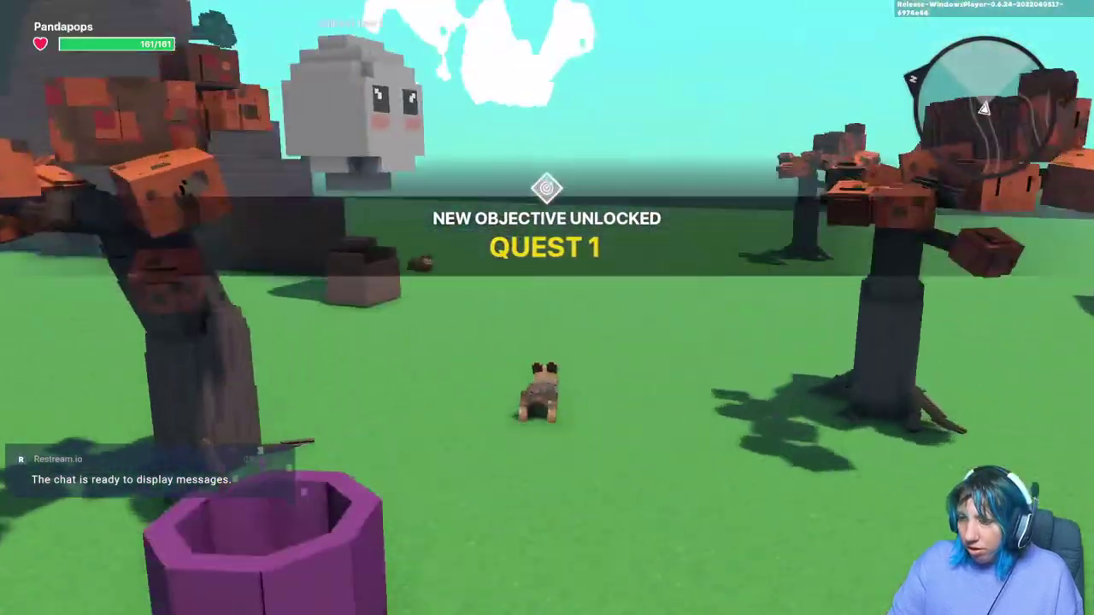
key("w")
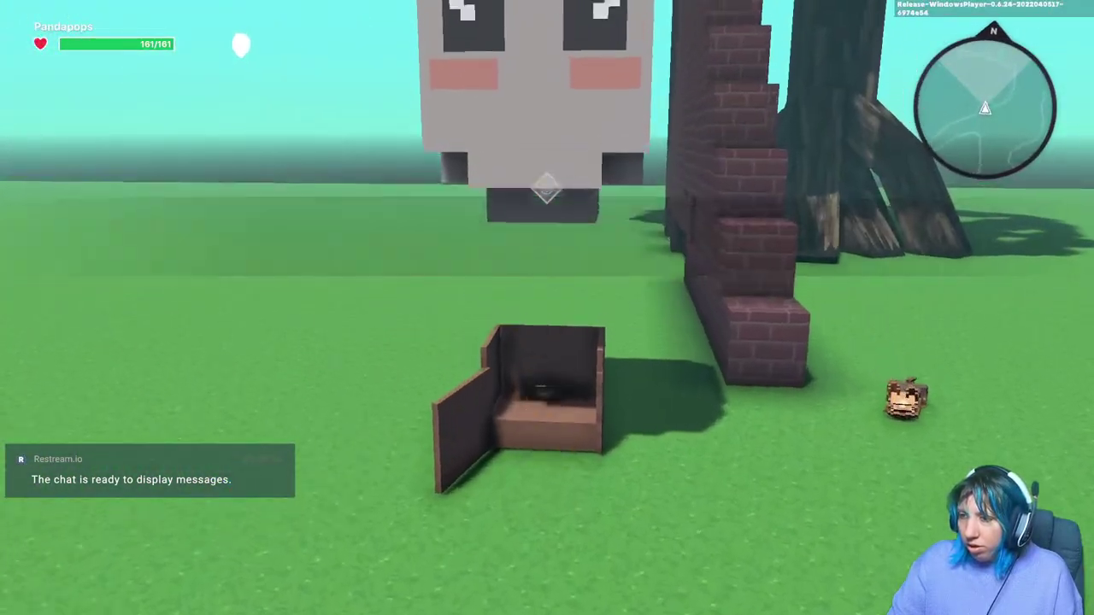
key("space")
key("s")
key("w")
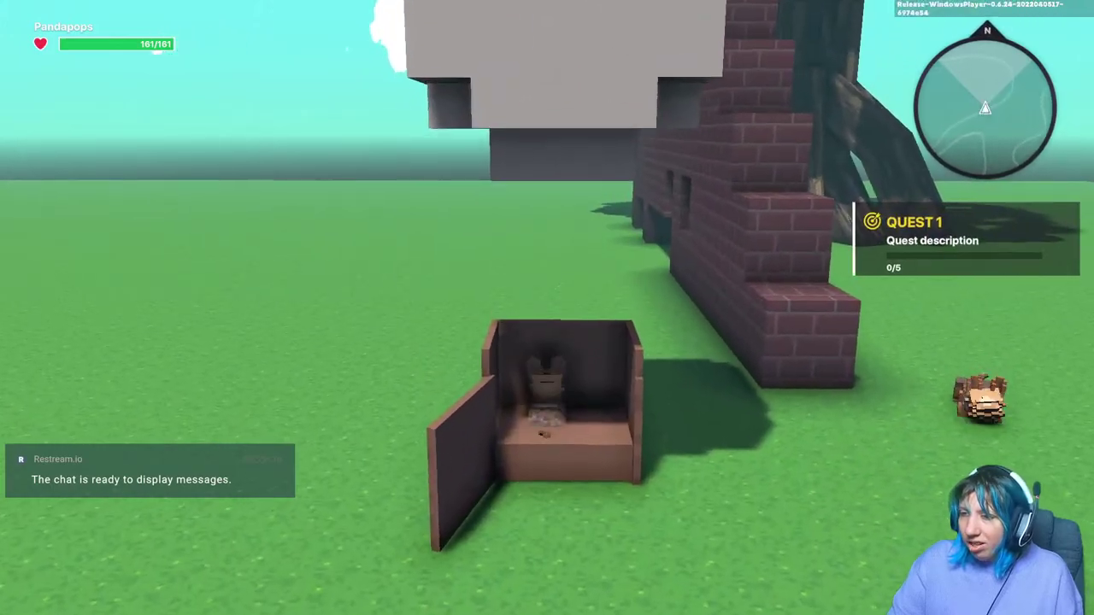
key("s")
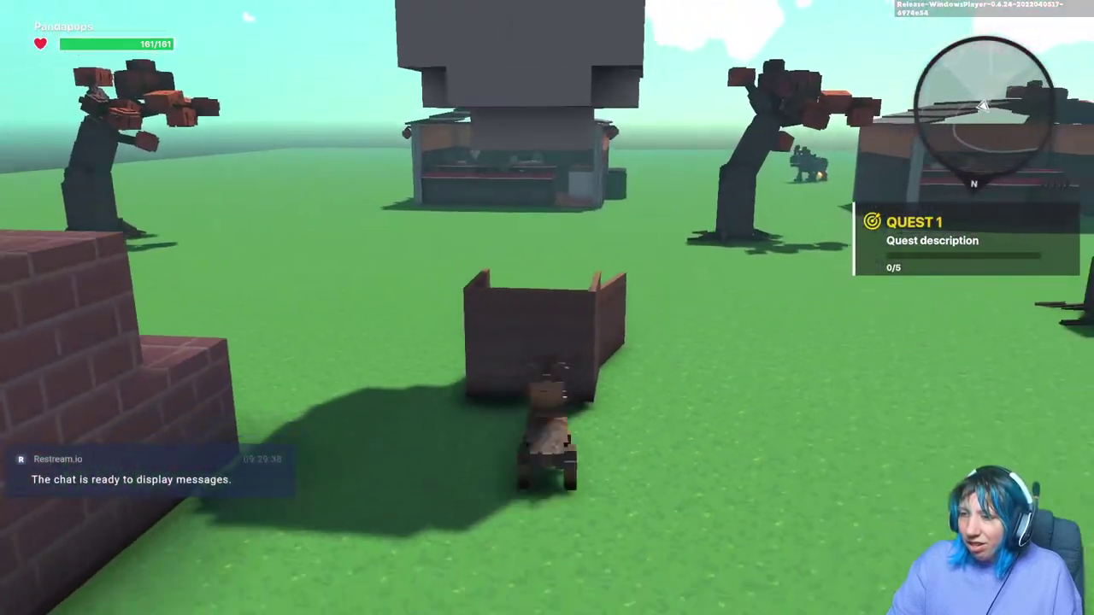
Step: Test the balloon basket's walls from behind and in front, jump through it, and end the playtest
key("w")
key("w")
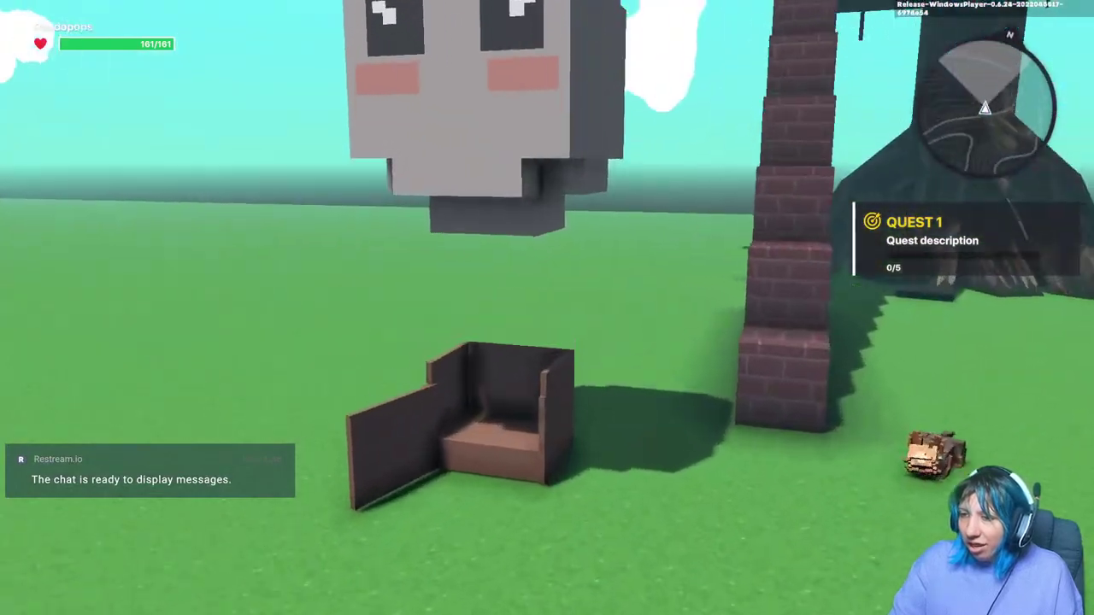
key("w")
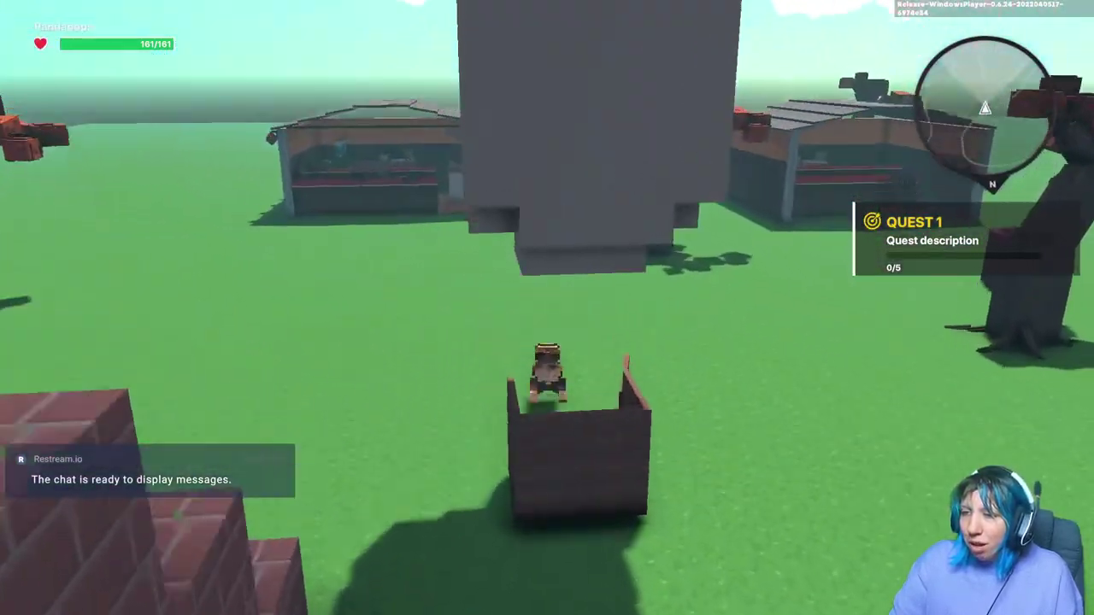
key("w")
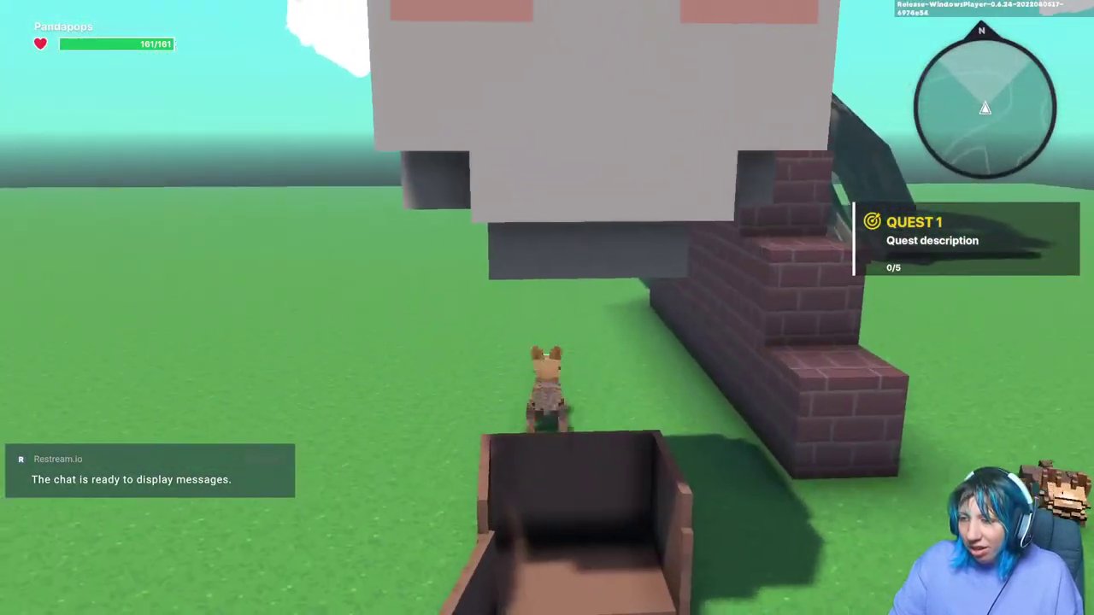
key("w")
key("space")
key("s")
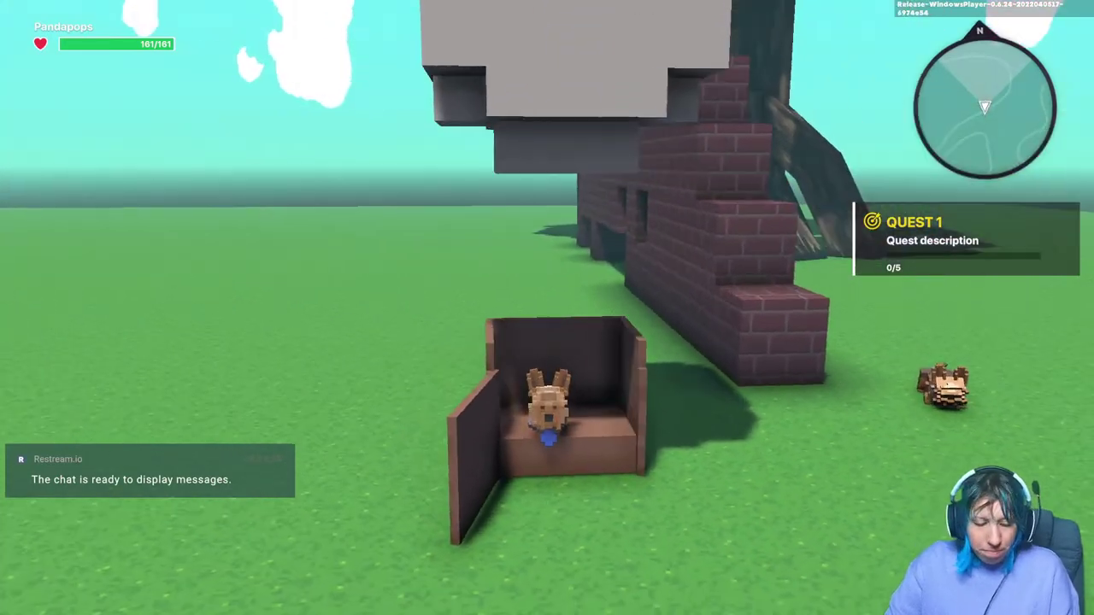
key("Escape")
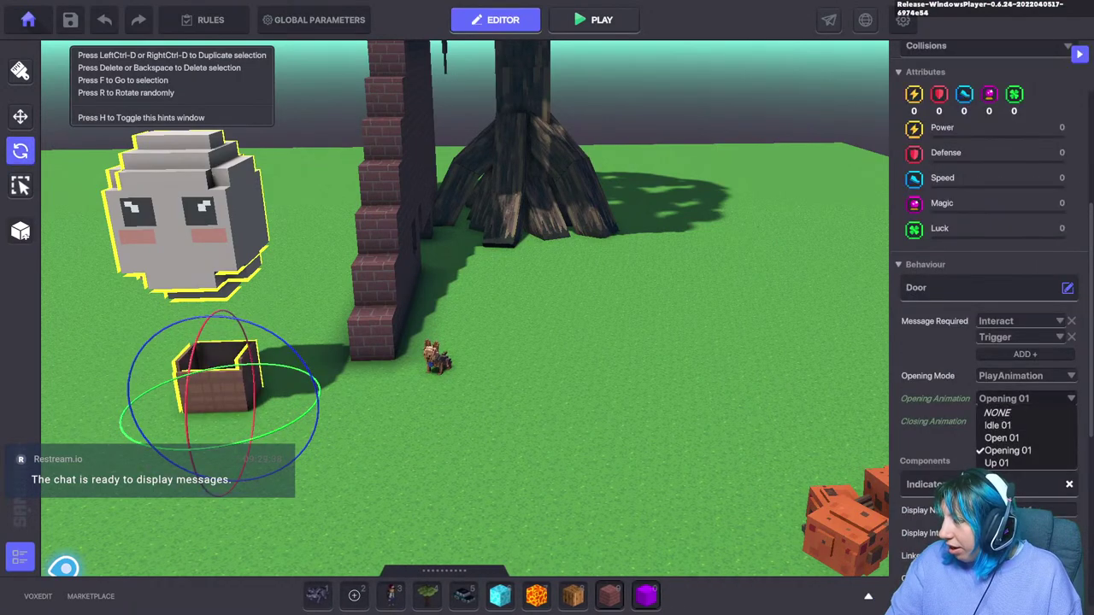
Step: Set the balloon's Opening Animation to Open 01 and playtest it by walking up to the basket
left_click(1002, 438)
key("ctrl+p")
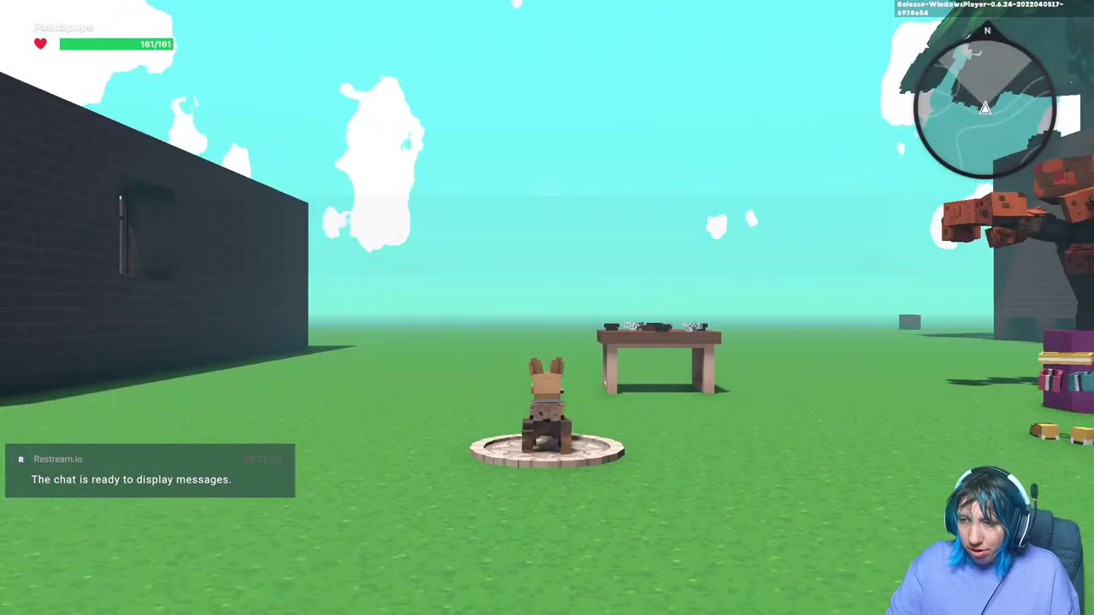
key("w")
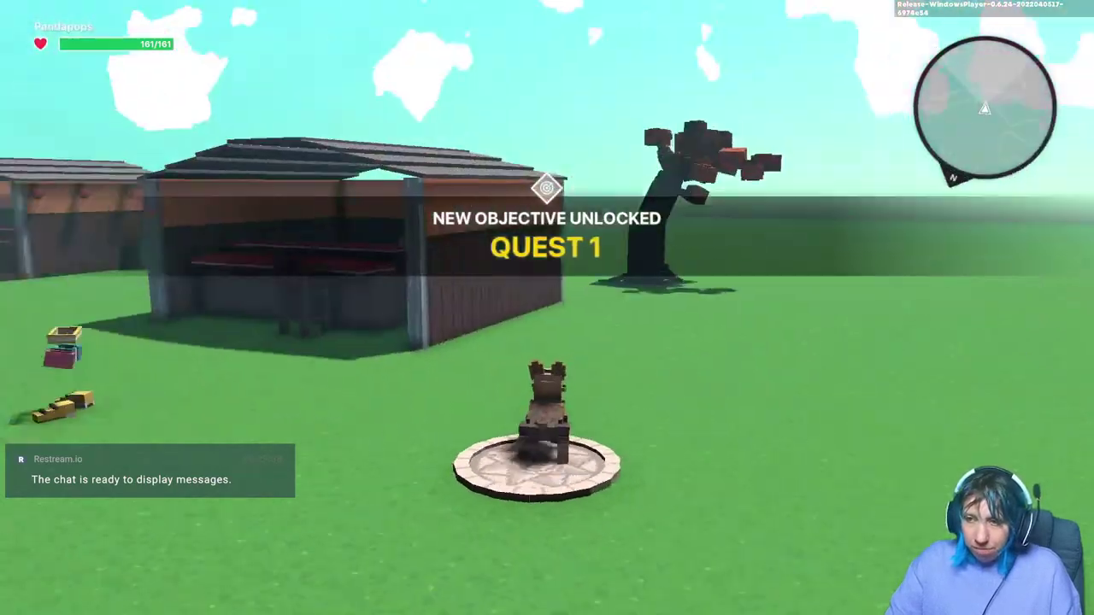
key("space")
key("w")
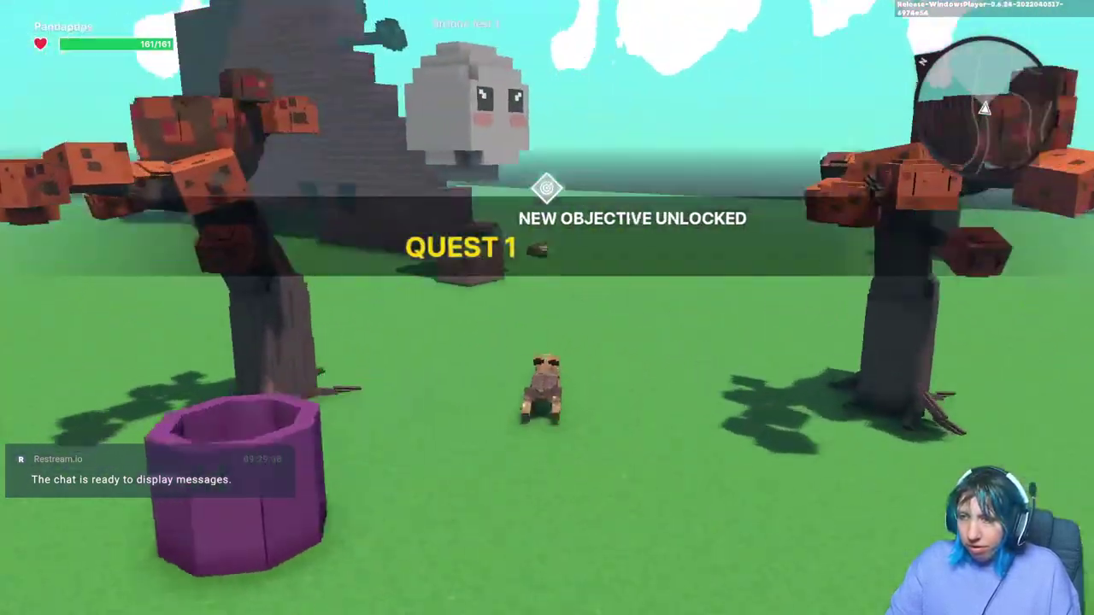
key("w")
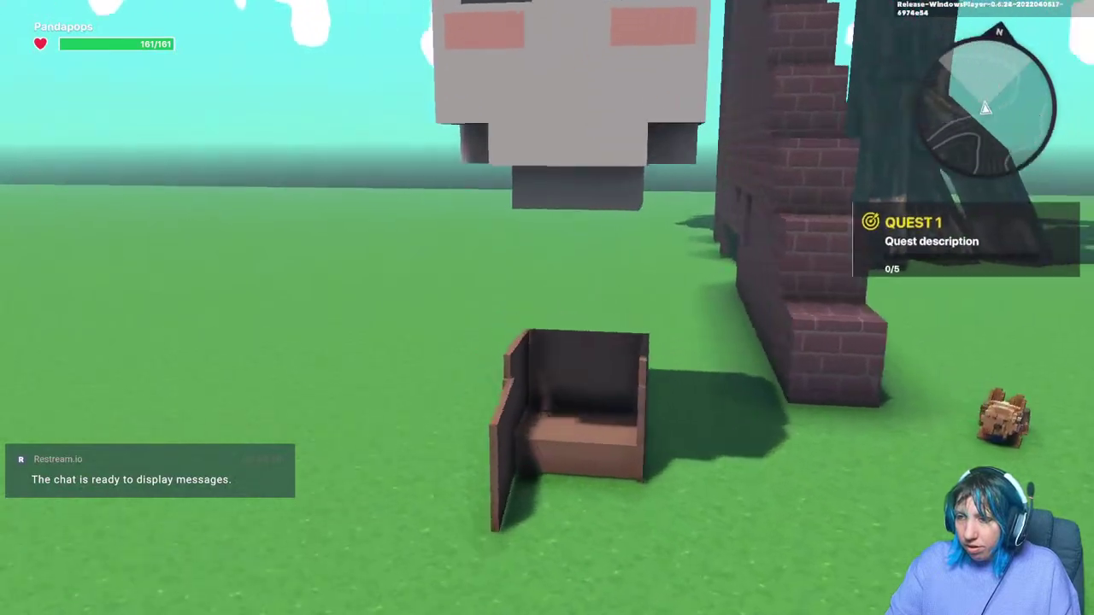
Step: Walk around the open balloon basket, jump inside, and end the playtest
key("w")
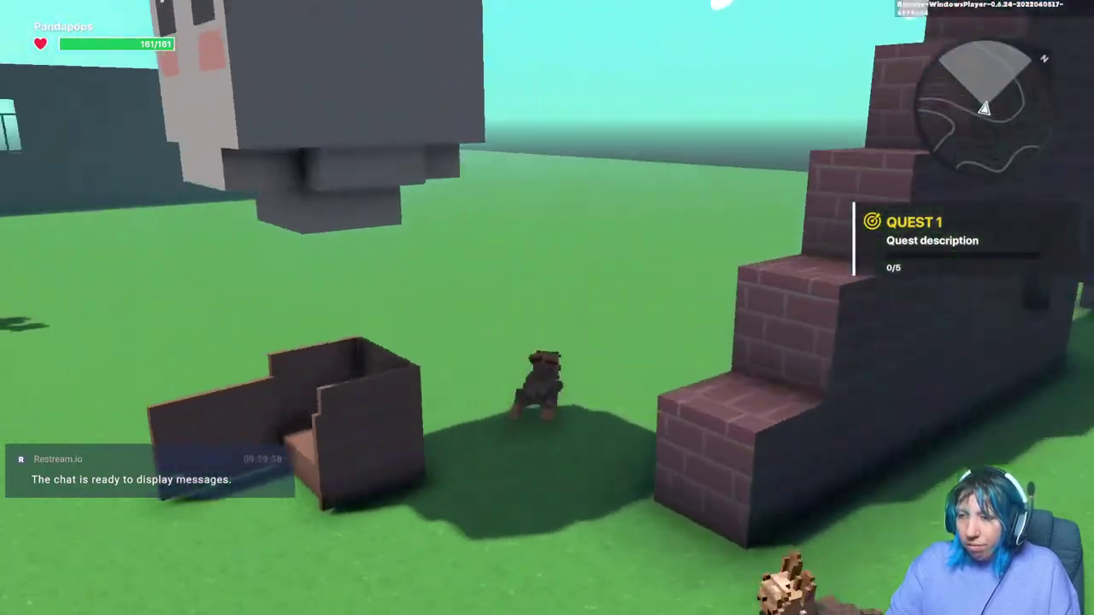
key("w")
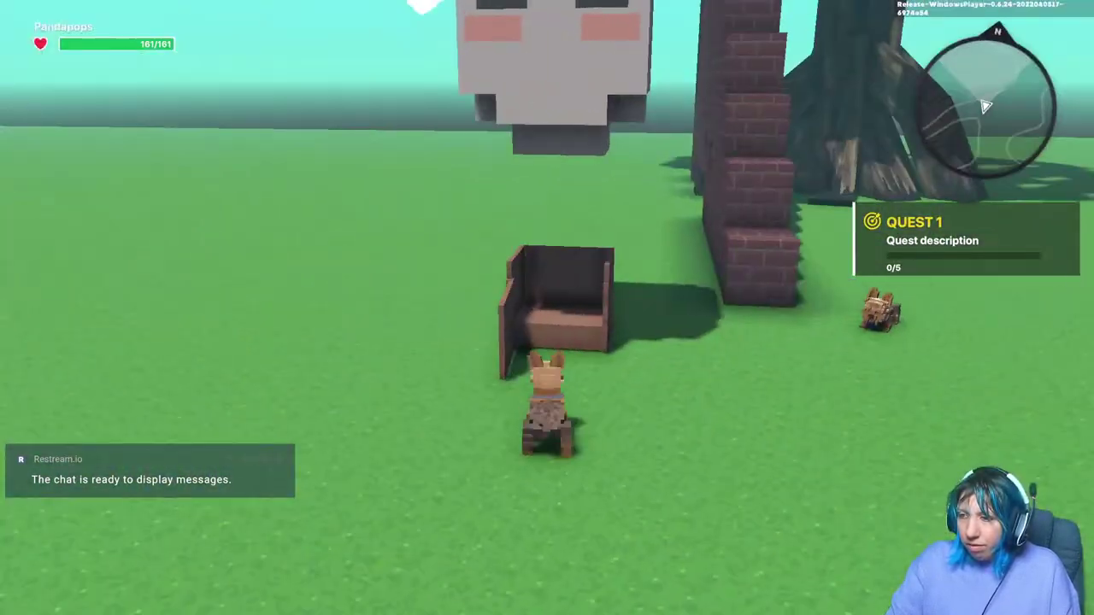
key("w")
key("space")
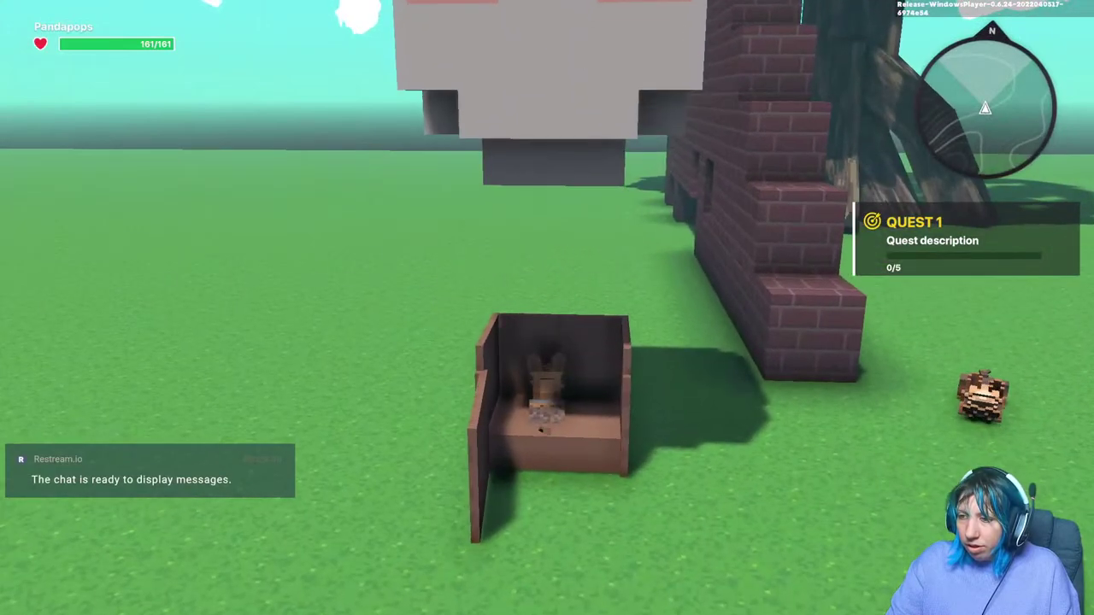
key("Escape")
Step: Review the balloon's behaviour properties, then playtest again and walk the character in and out of the basket
left_click(214, 379)
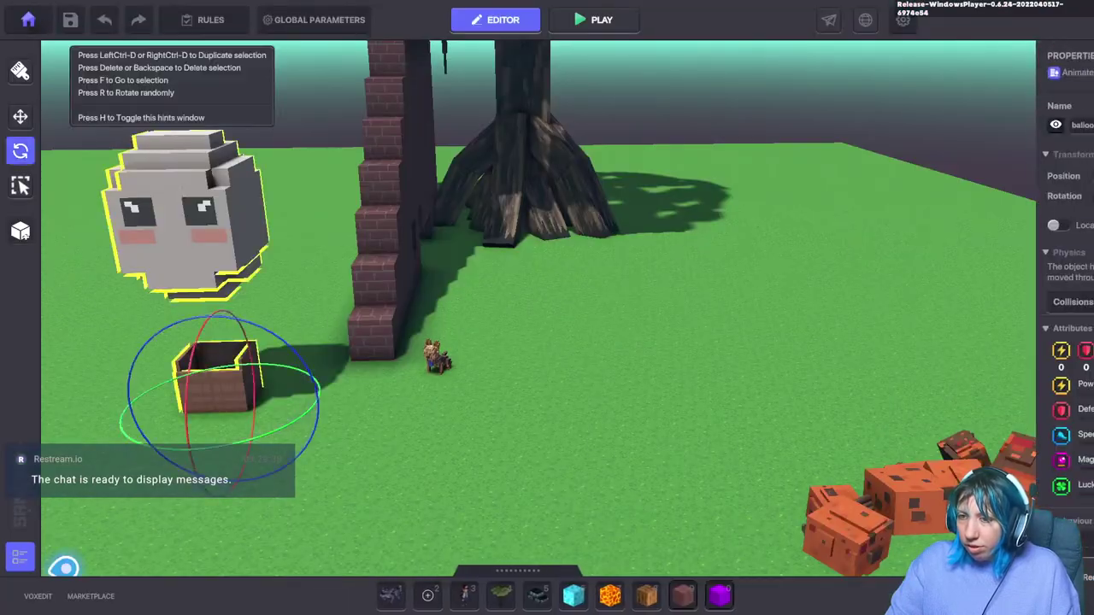
scroll(987, 342, "down", 3)
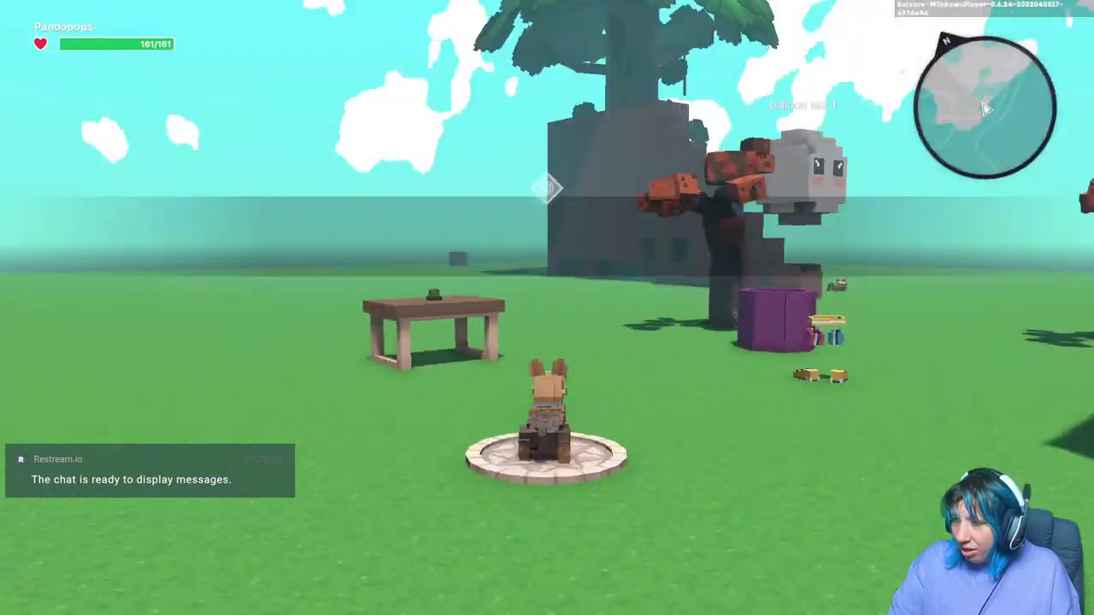
key("w")
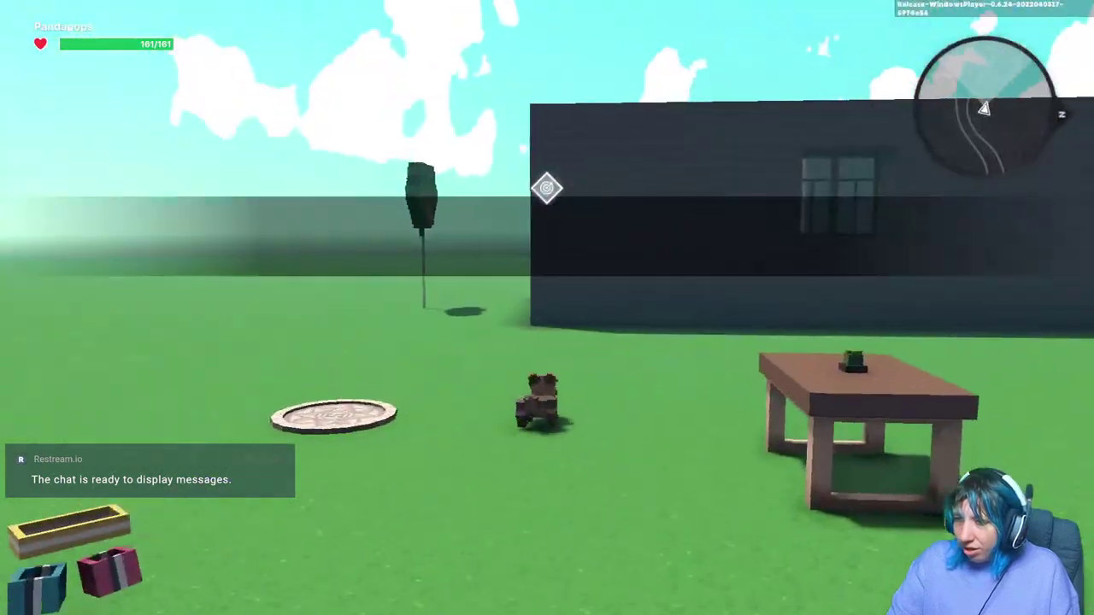
key("w")
key("space")
key("w")
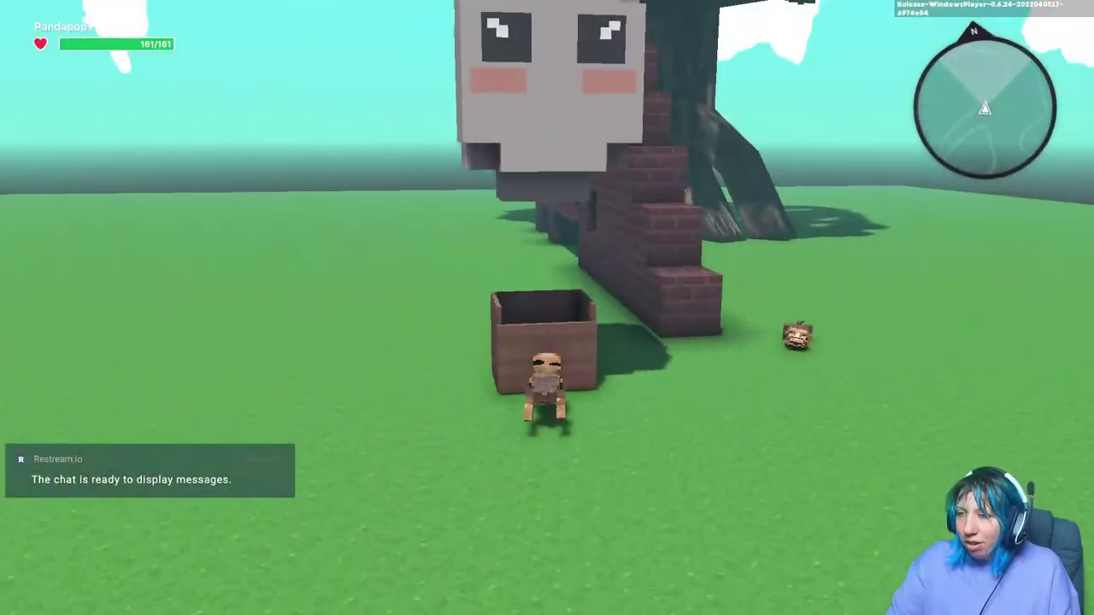
key("w")
key("s")
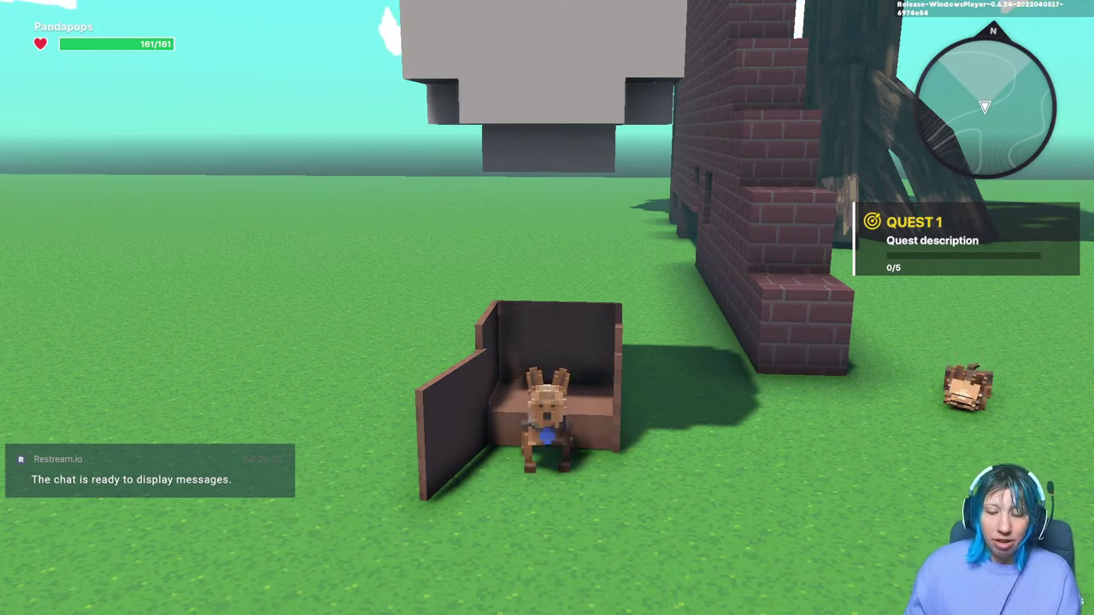
Step: Jump over the balloon basket and back, interact with it, and end the playtest
key("w")
key("space")
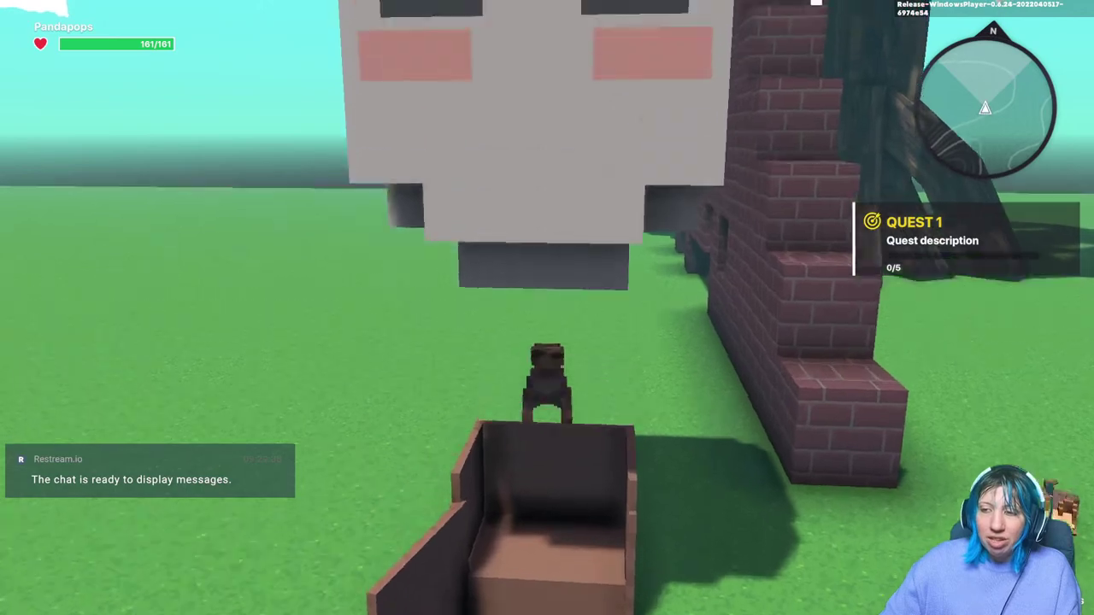
key("s")
key("space")
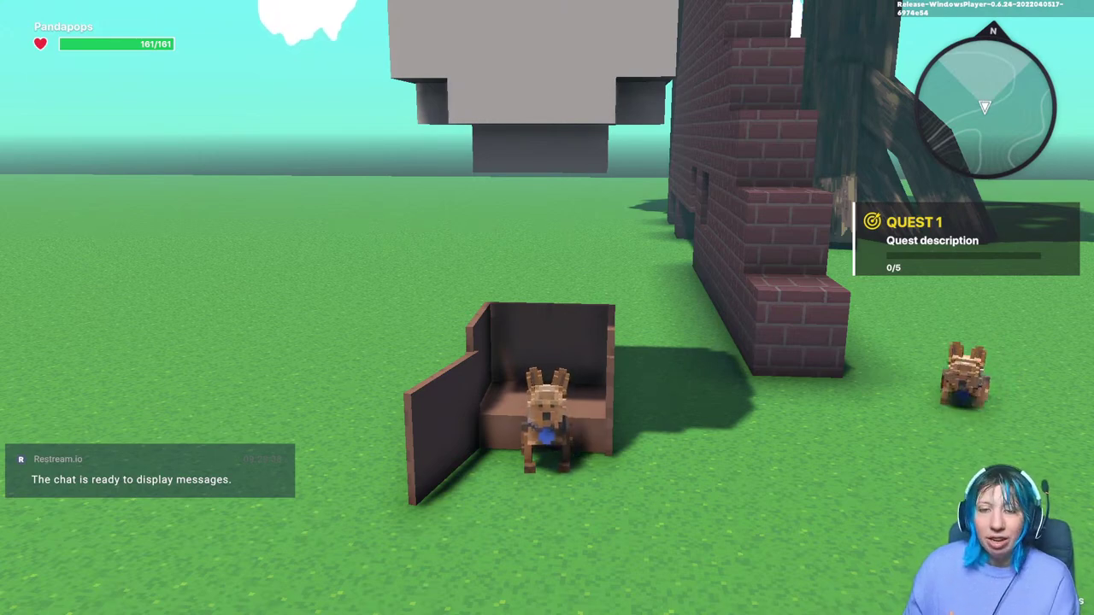
key("e")
key("Escape")
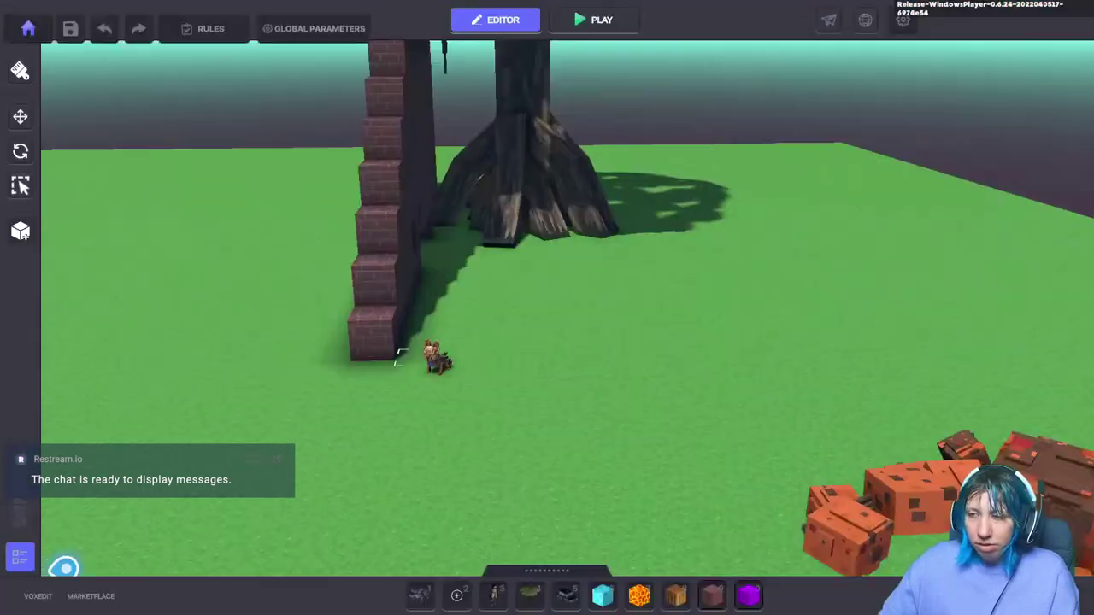
Step: Return to the main menu without saving the sand draft and quit Game Maker
left_click(29, 20)
left_click(603, 257)
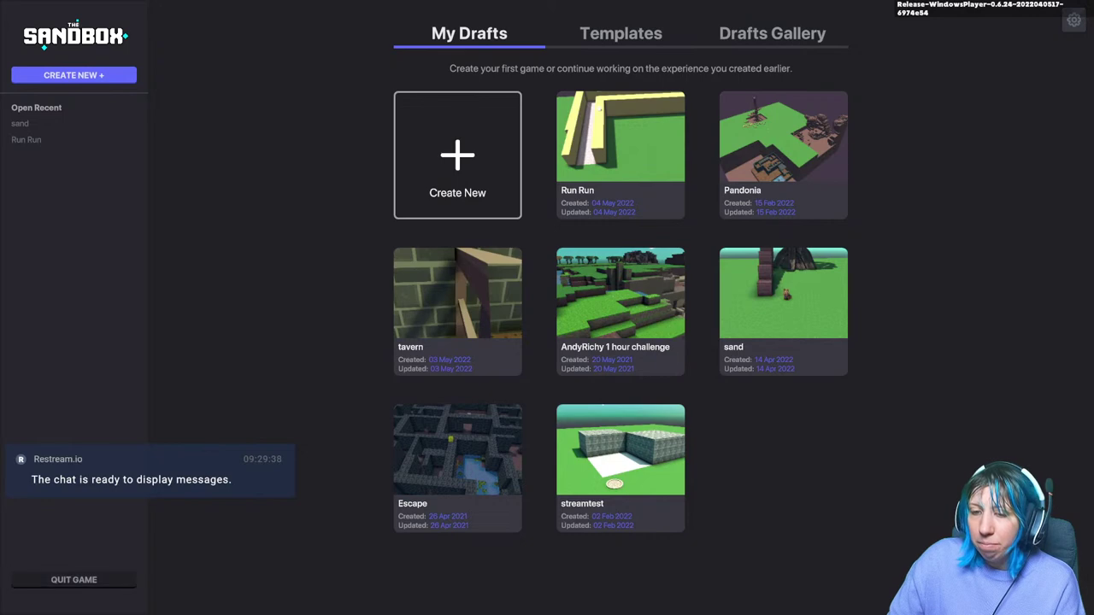
left_click(74, 579)
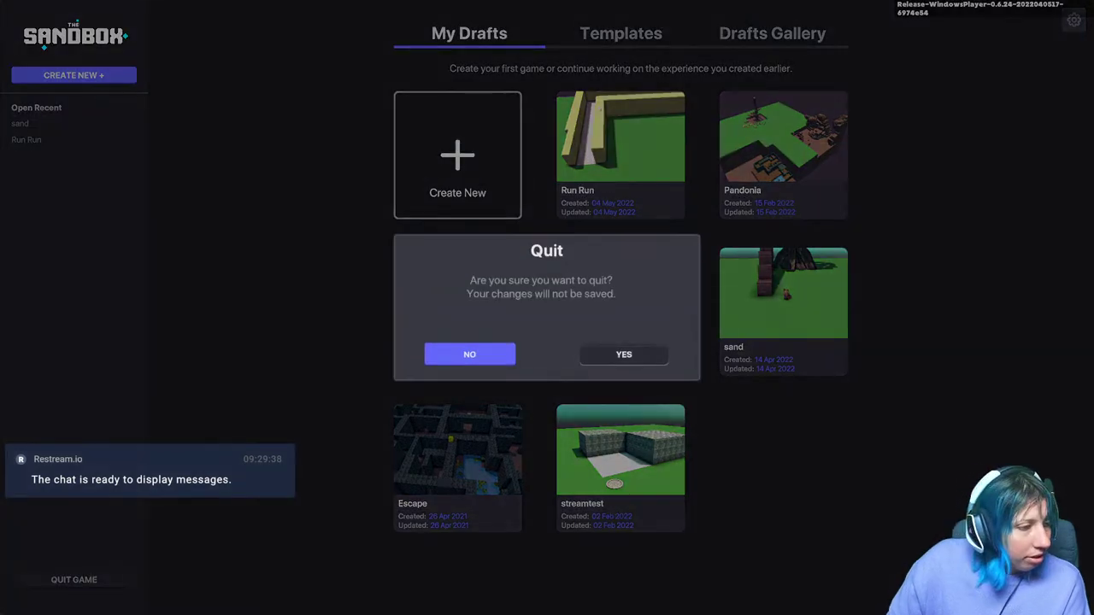
Step: Switch to the browser's tweet of the wizard hot air balloon, look it over, and like it
key("alt+Tab")
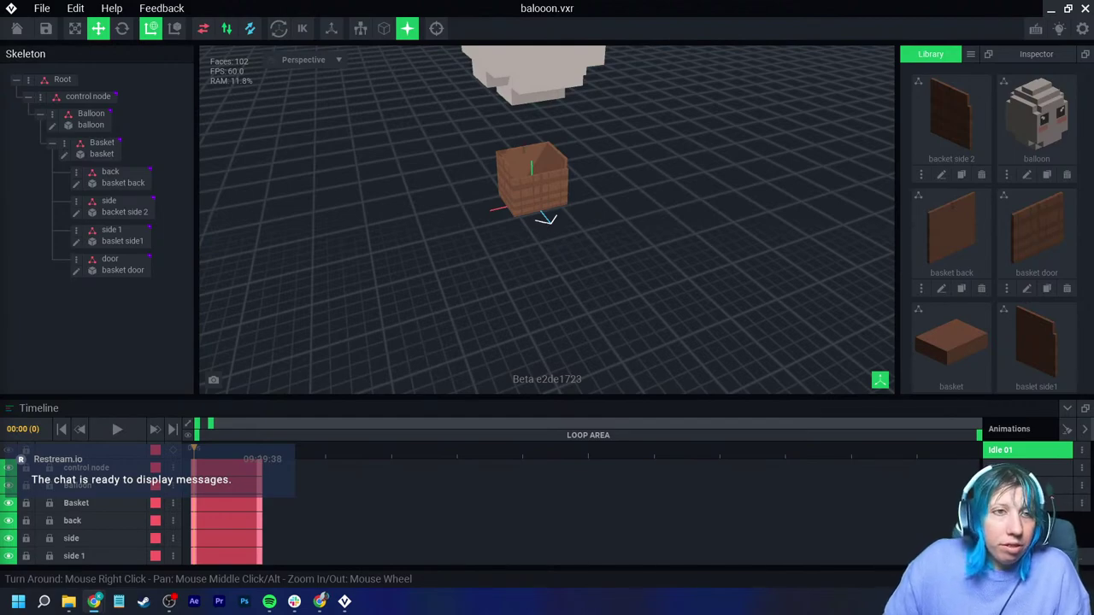
left_click_drag(0, 157, 285, 2)
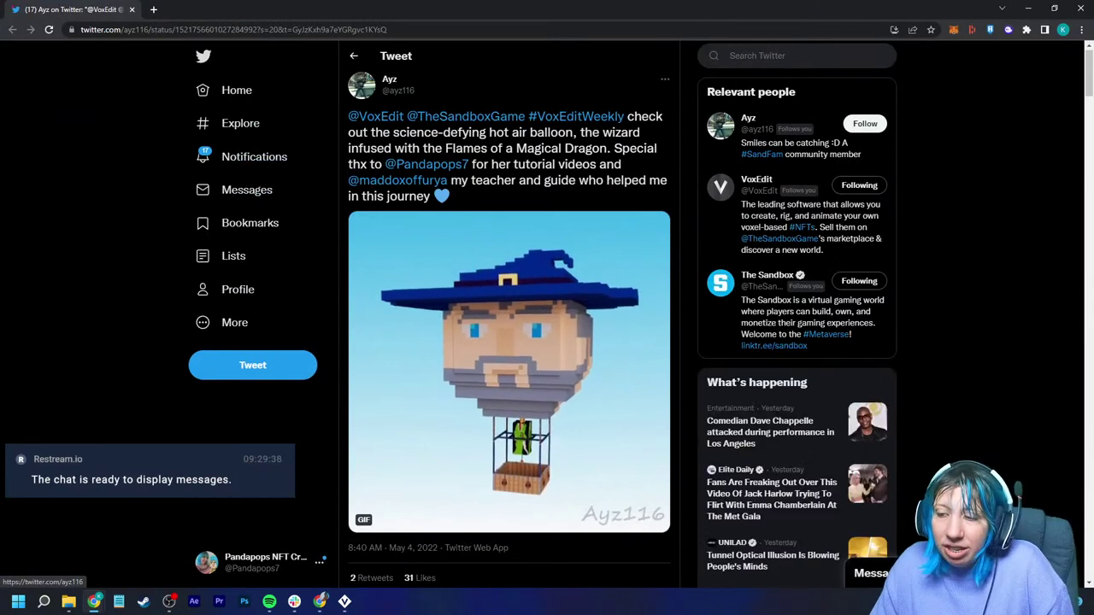
scroll(509, 316, "down", 2)
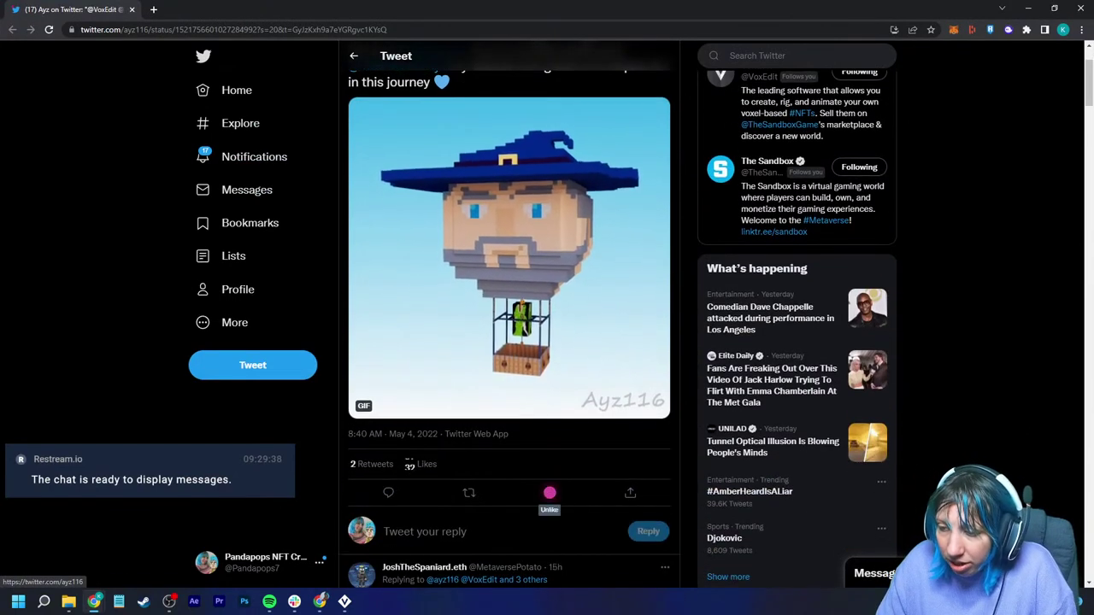
scroll(509, 316, "up", 2)
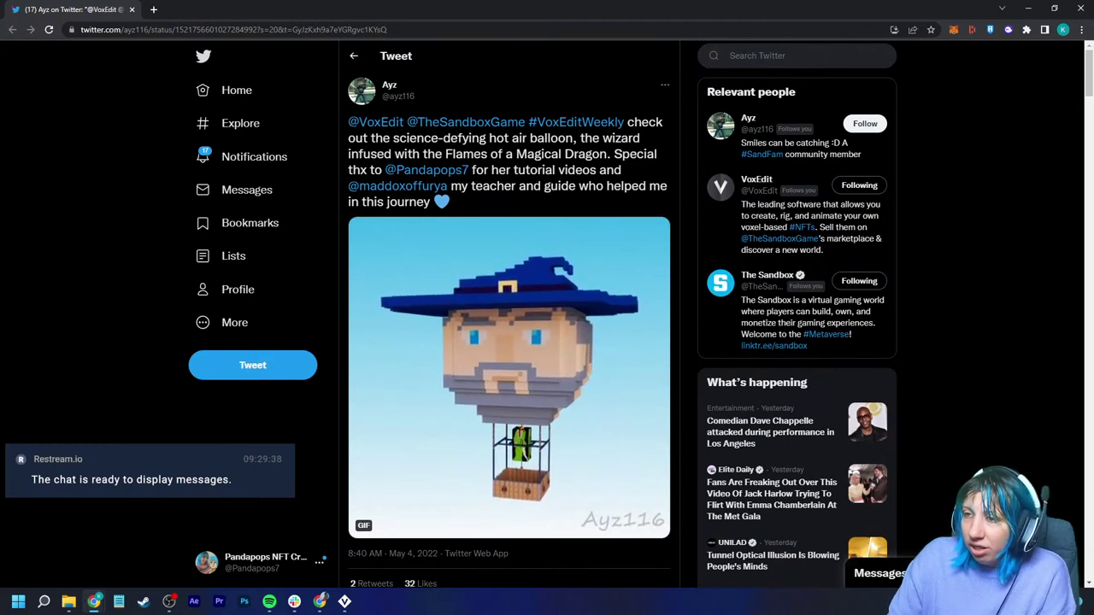
Step: Enlarge the tweet of the wizard hot air balloon and examine its basket and hanging dragon burner up close
scroll(509, 325, "down", 2)
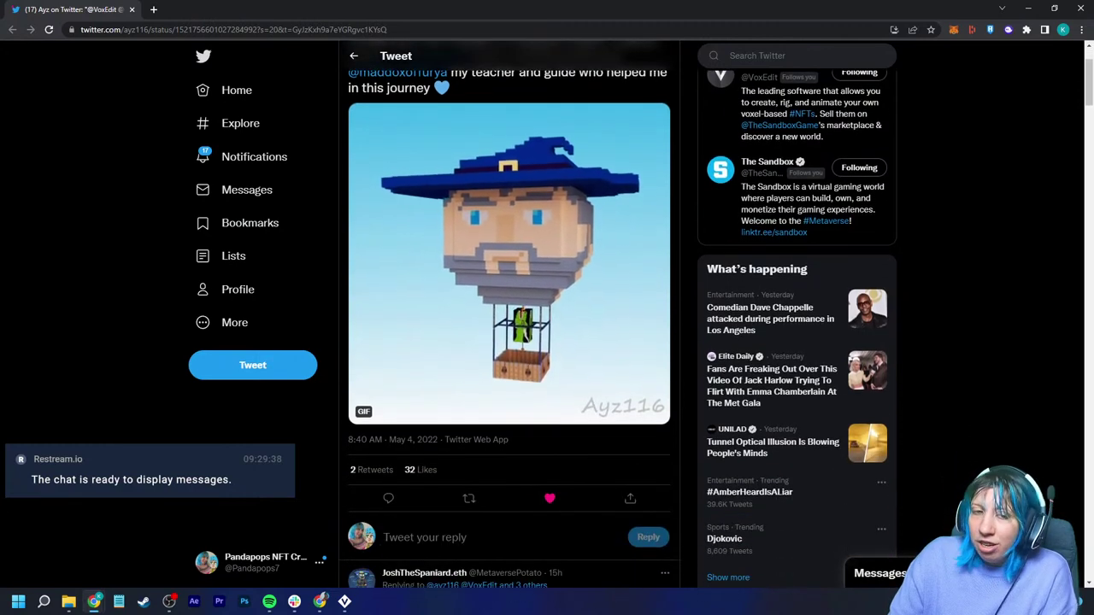
scroll(510, 325, "up", 2)
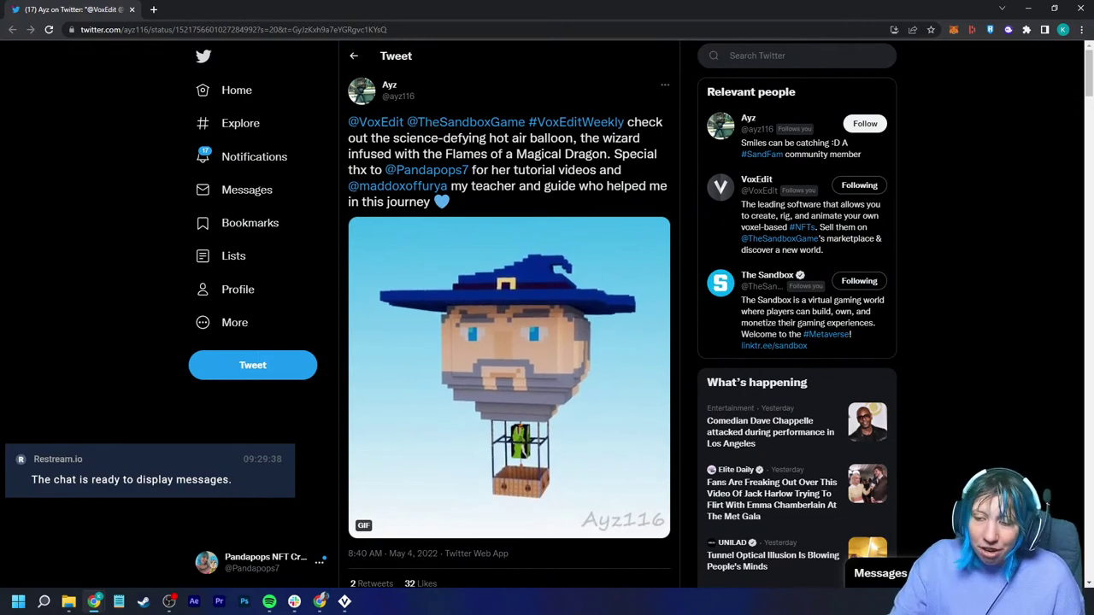
key("ctrl+plus")
key("ctrl+plus")
key("ctrl+plus")
key("ctrl+plus")
key("ctrl+plus")
key("ctrl+plus")
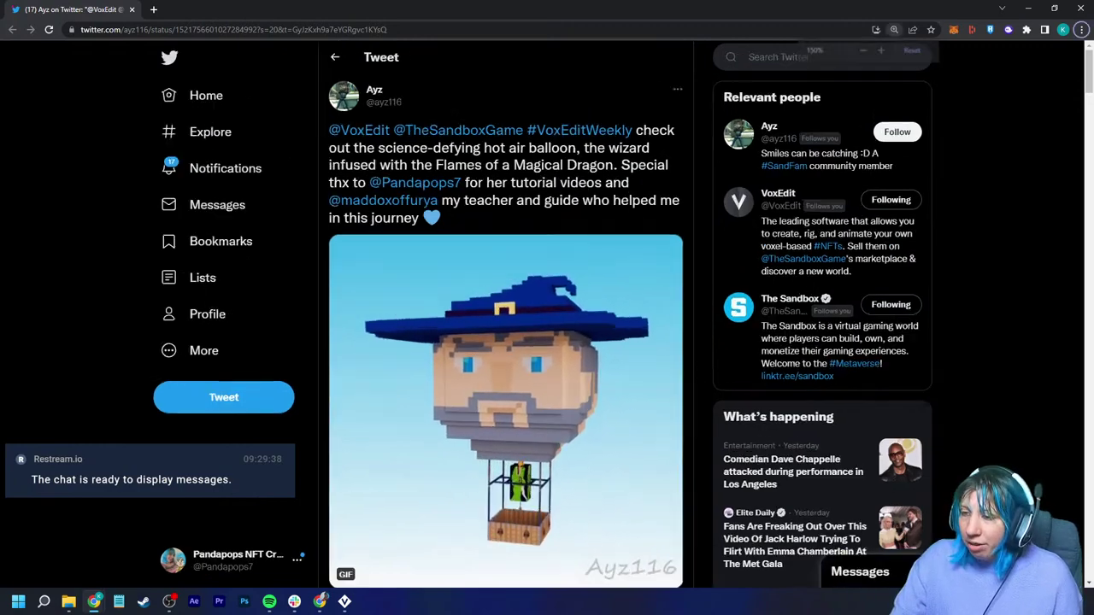
scroll(587, 333, "down", 2)
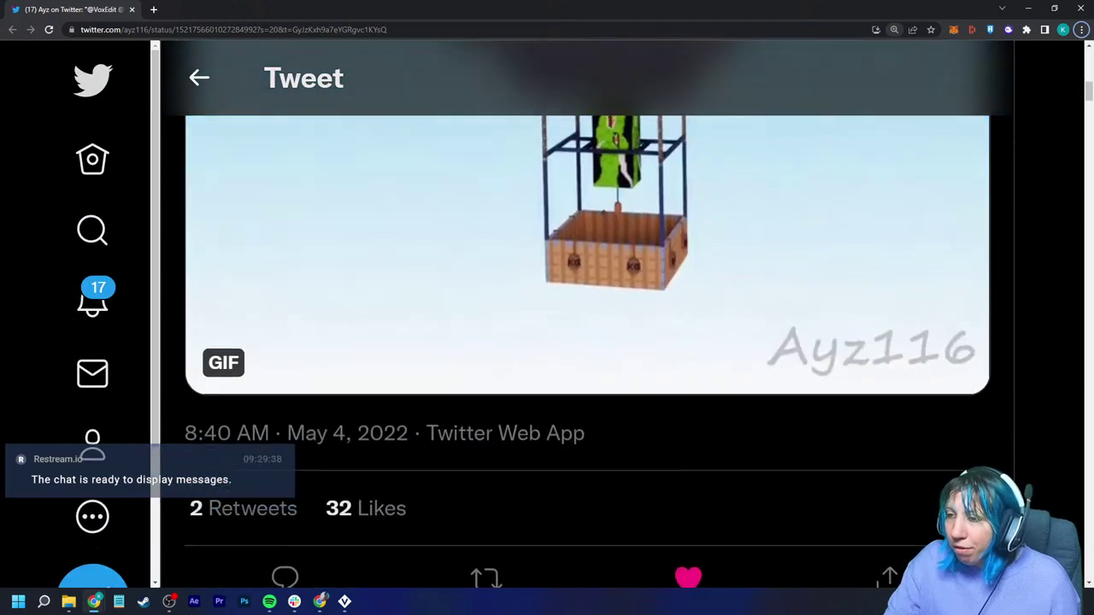
key("ctrl+plus")
key("ctrl+plus")
key("ctrl+plus")
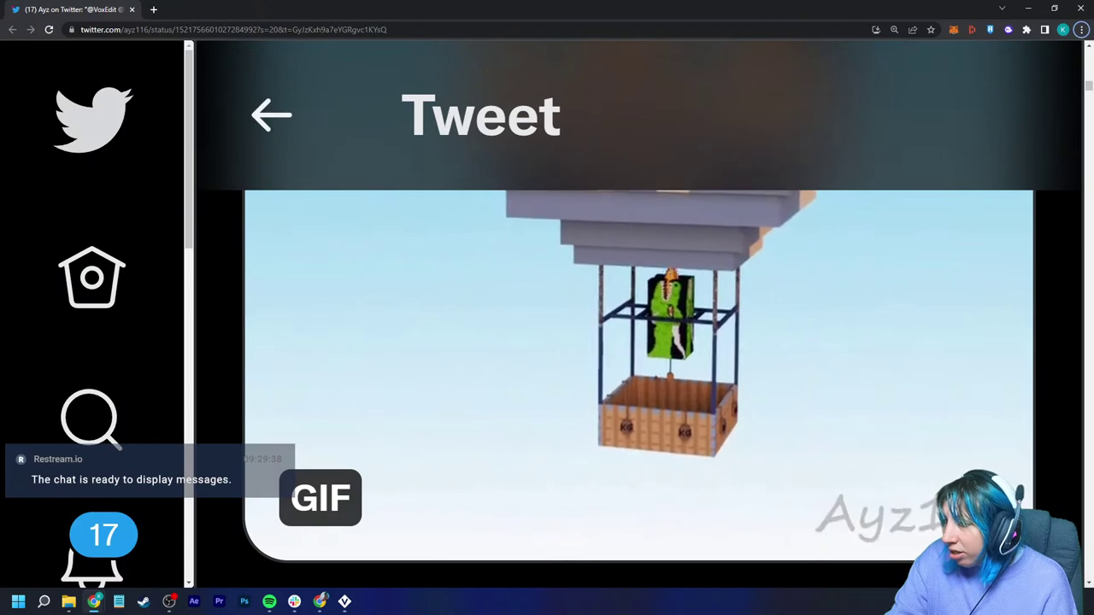
scroll(638, 385, "down", 1)
scroll(638, 384, "up", 2)
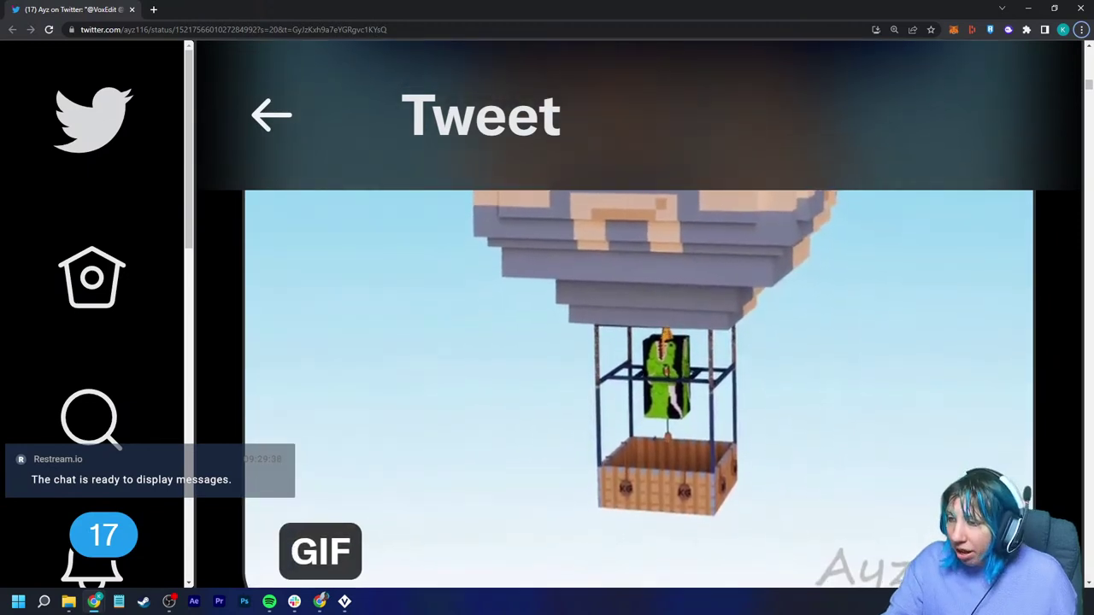
scroll(638, 385, "down", 2)
scroll(638, 385, "up", 2)
Step: Reduce the page magnification and look over the whole wizard balloon animation
key("ctrl+minus")
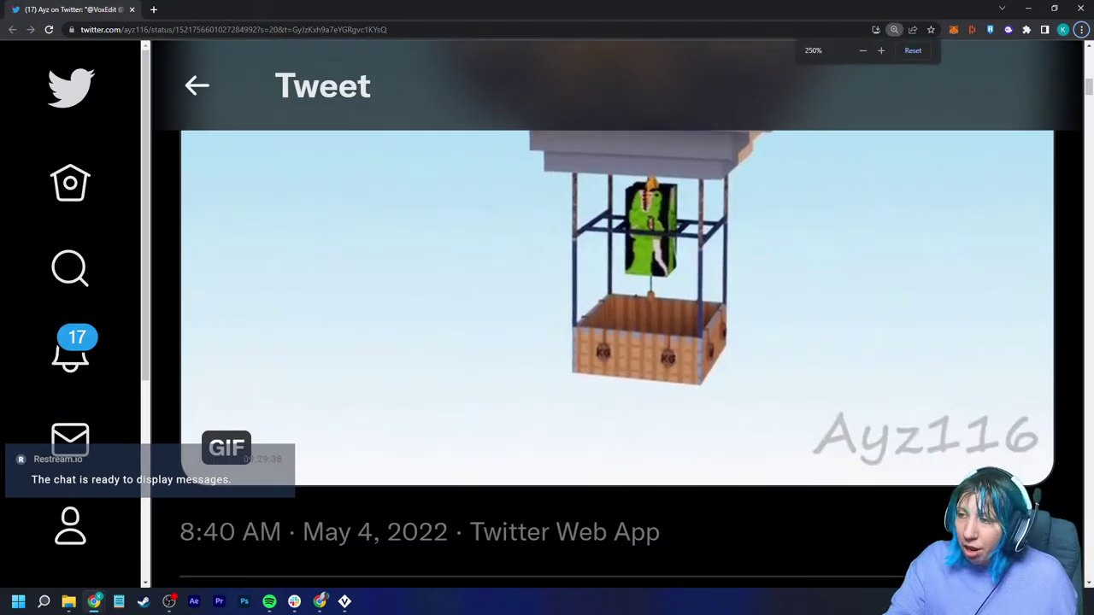
key("ctrl+minus")
key("ctrl+minus")
key("ctrl+minus")
key("ctrl+minus")
scroll(413, 376, "up", 3)
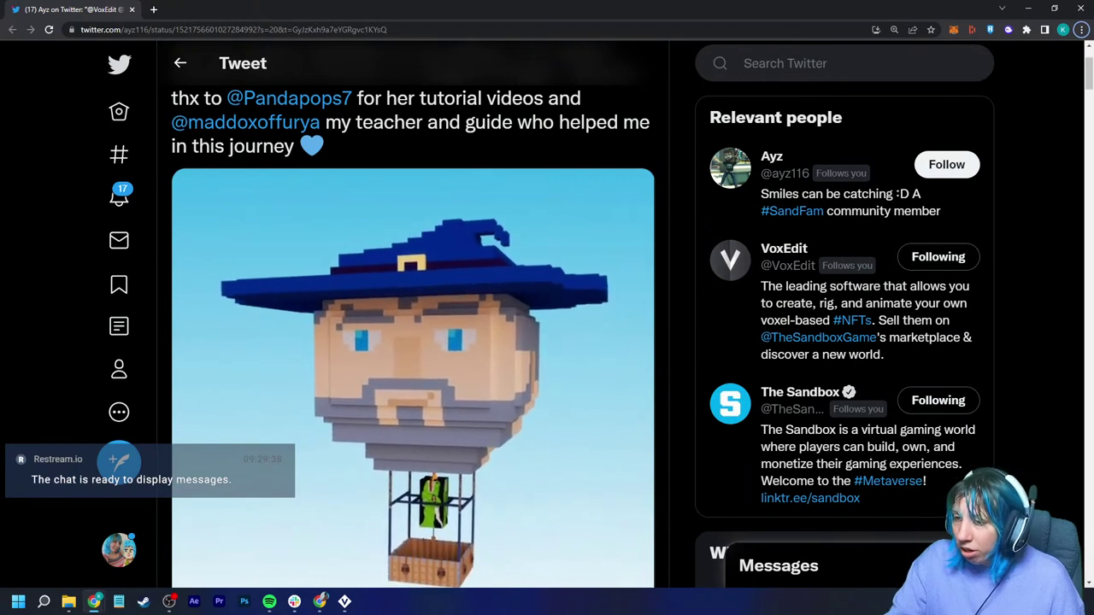
key("ctrl+minus")
key("ctrl+minus")
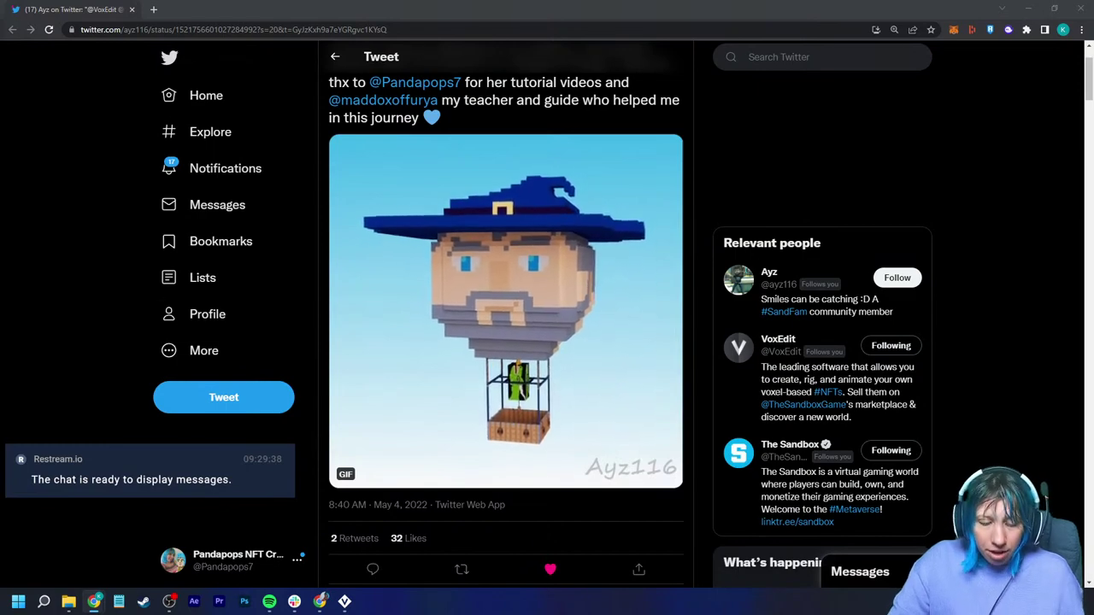
Step: Inspect the wizard balloon's basket enlarged once more, then bring the full balloon back into view
scroll(504, 307, "up", 1)
scroll(504, 308, "down", 3)
scroll(504, 307, "up", 7, "ctrl")
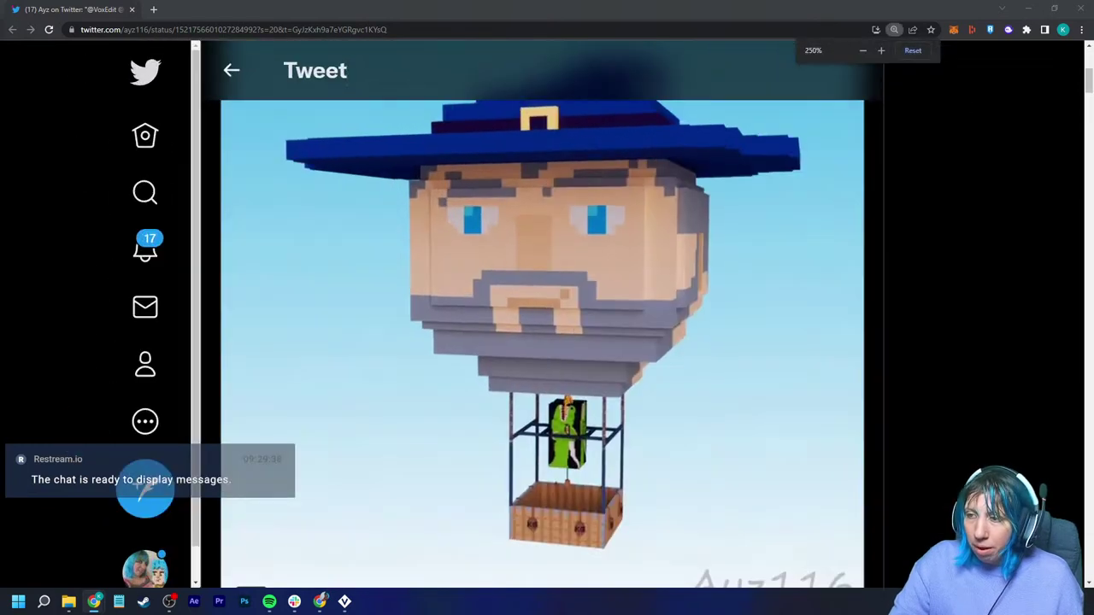
scroll(547, 342, "up", 2, "ctrl")
scroll(547, 342, "down", 8)
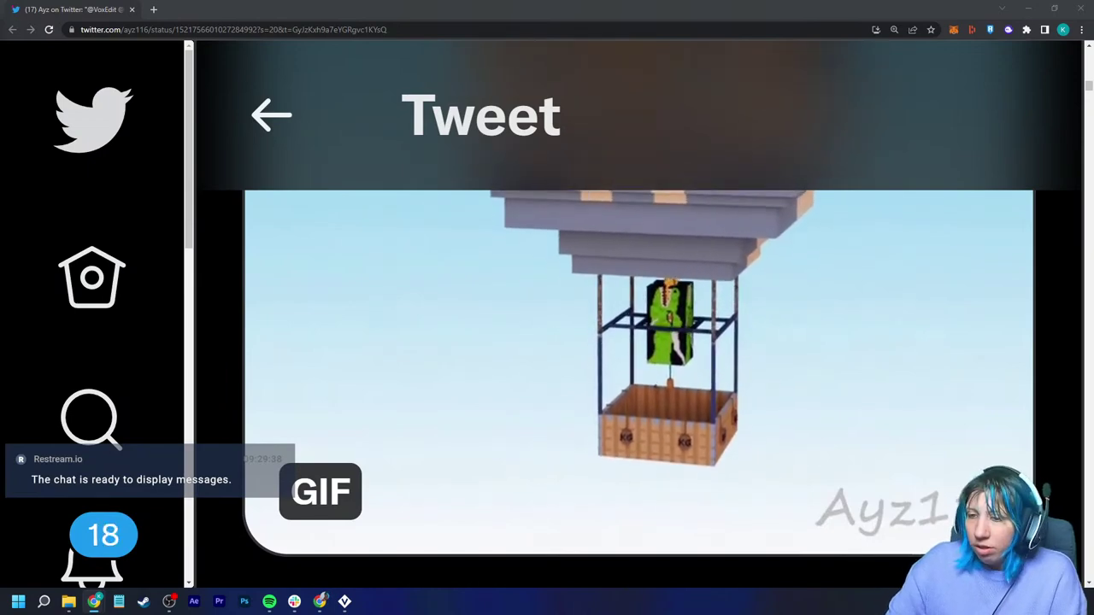
key("ctrl+minus")
key("ctrl+minus")
key("ctrl+minus")
key("ctrl+minus")
key("ctrl+minus")
key("ctrl+minus")
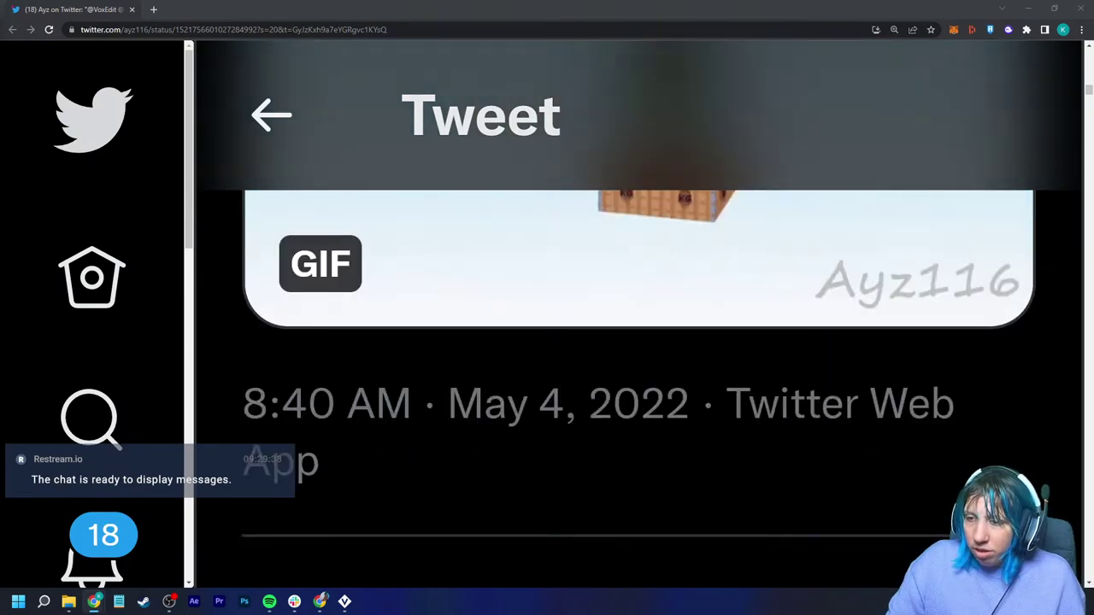
scroll(501, 299, "up", 3)
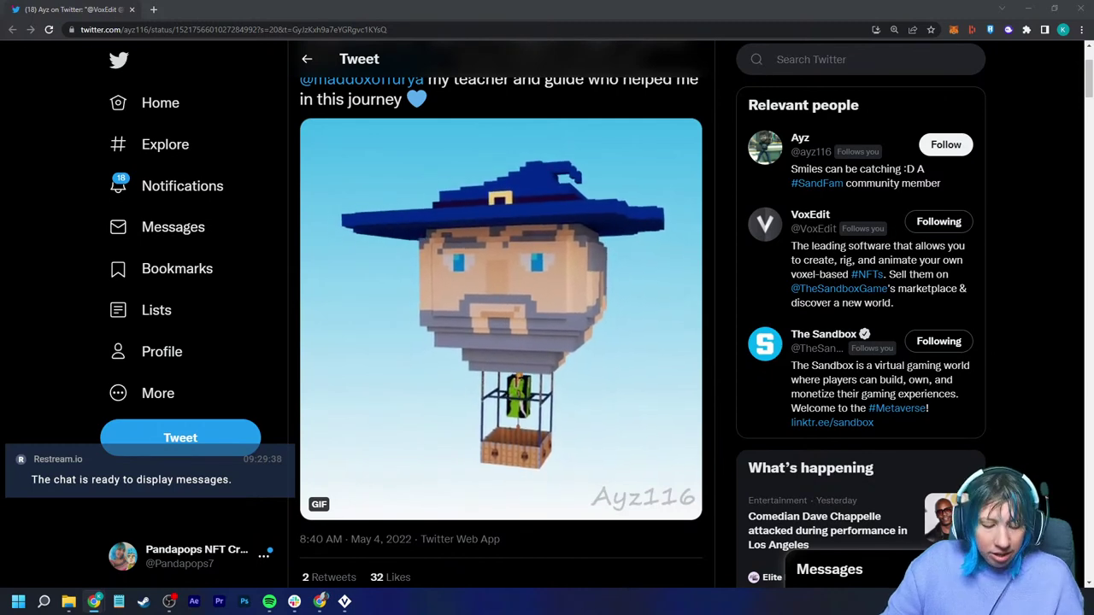
Step: Magnify the tweet's animation around the ropes between the wizard's beard and the basket
scroll(501, 325, "up", 2)
scroll(500, 324, "down", 2)
scroll(501, 325, "up", 4, "ctrl")
scroll(501, 325, "down", 5)
scroll(501, 324, "up", 2, "ctrl")
key("ctrl+plus")
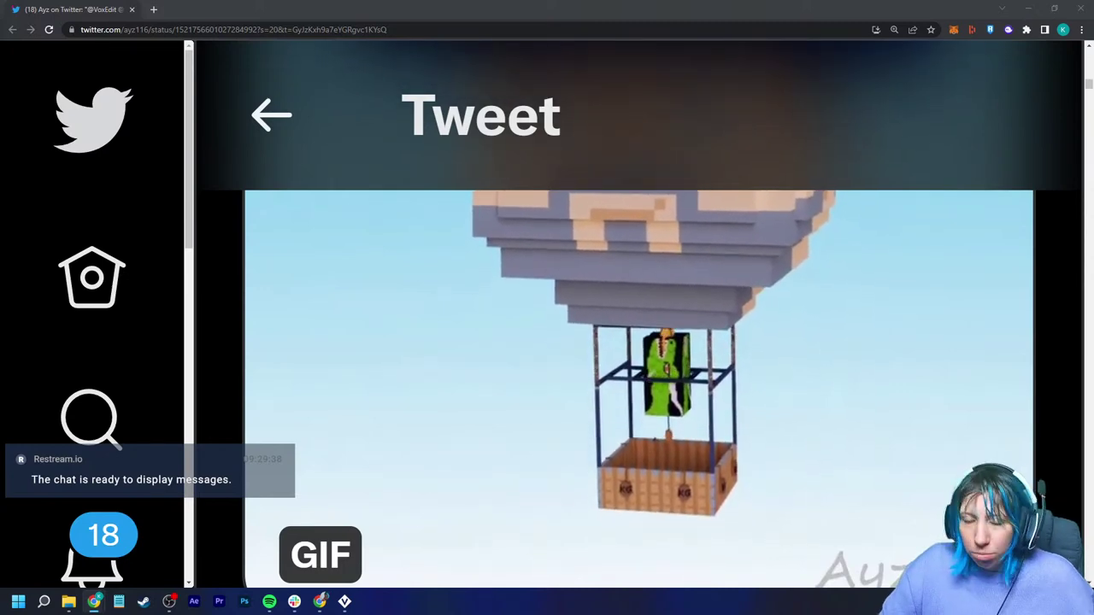
Step: Reset the tweet page magnification to 100% and view the replies under the balloon post
key("ctrl+minus")
key("ctrl+minus")
key("ctrl+minus")
key("ctrl+minus")
key("ctrl+minus")
key("ctrl+minus")
key("ctrl+minus")
key("ctrl+minus")
key("ctrl+minus")
key("ctrl+minus")
key("ctrl+minus")
key("ctrl+minus")
key("ctrl+plus")
key("ctrl+plus")
key("ctrl+plus")
key("ctrl+plus")
key("ctrl+plus")
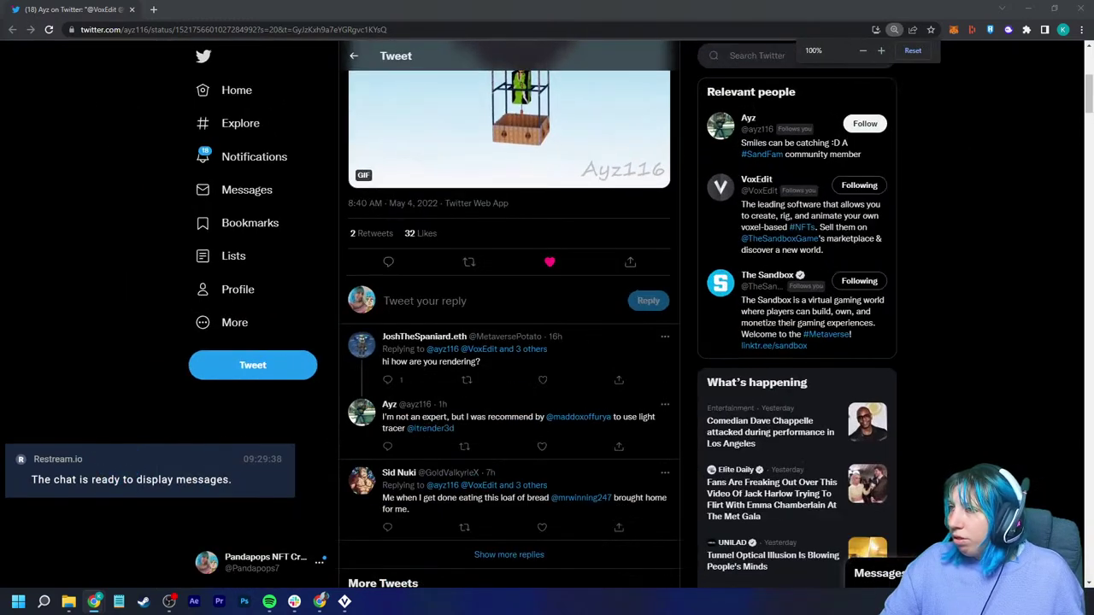
Step: Switch to VoxEdit, go back to its home screen, and reopen the recent asset balooon.vxr in the Animator
key("alt+Tab")
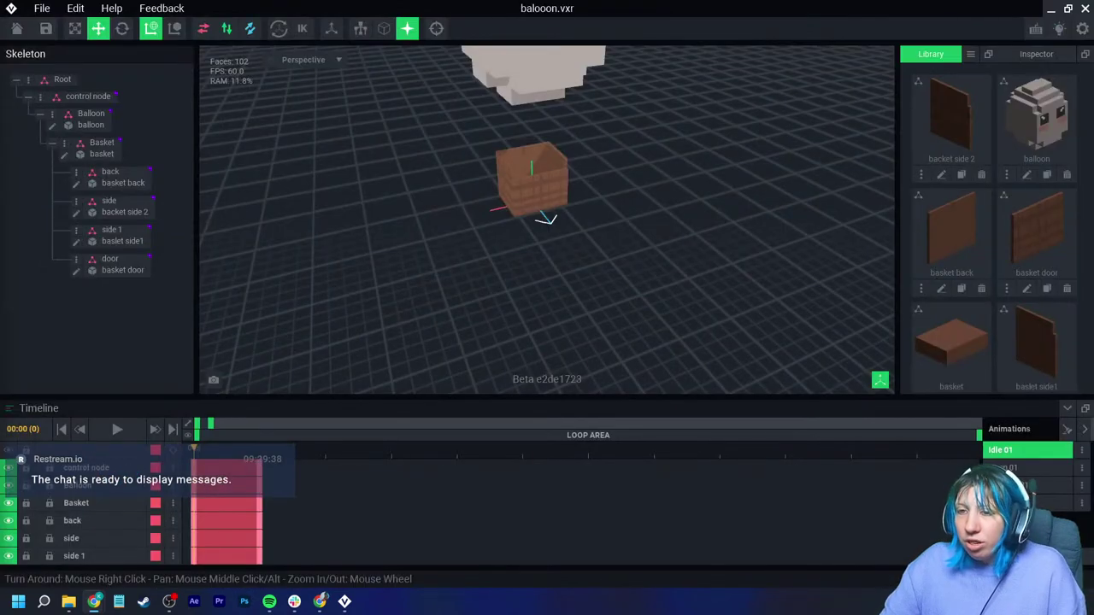
left_click(16, 29)
left_click(425, 219)
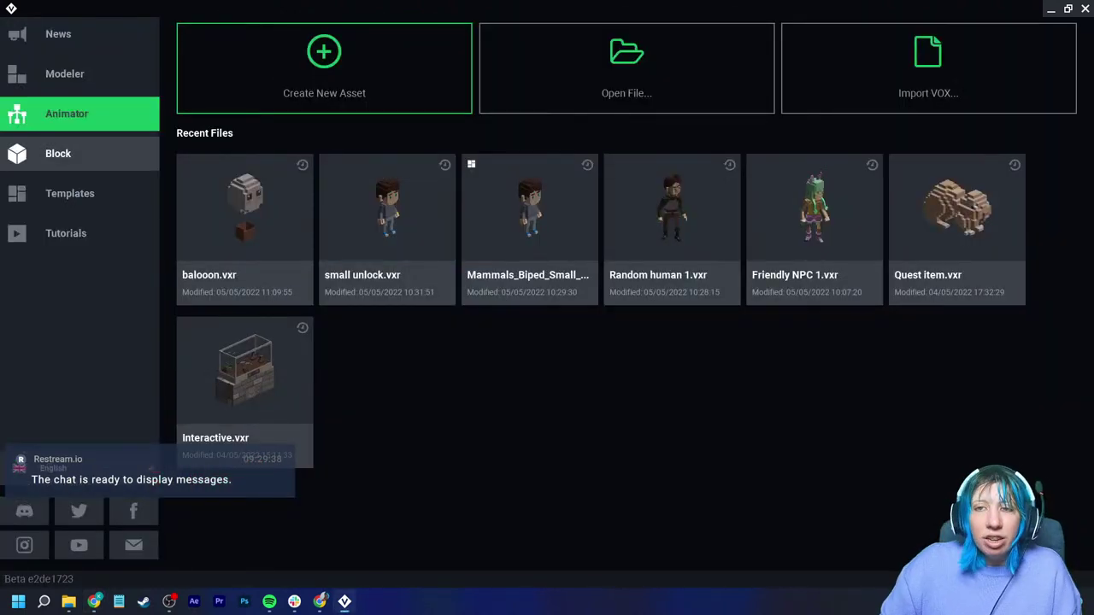
left_click(244, 214)
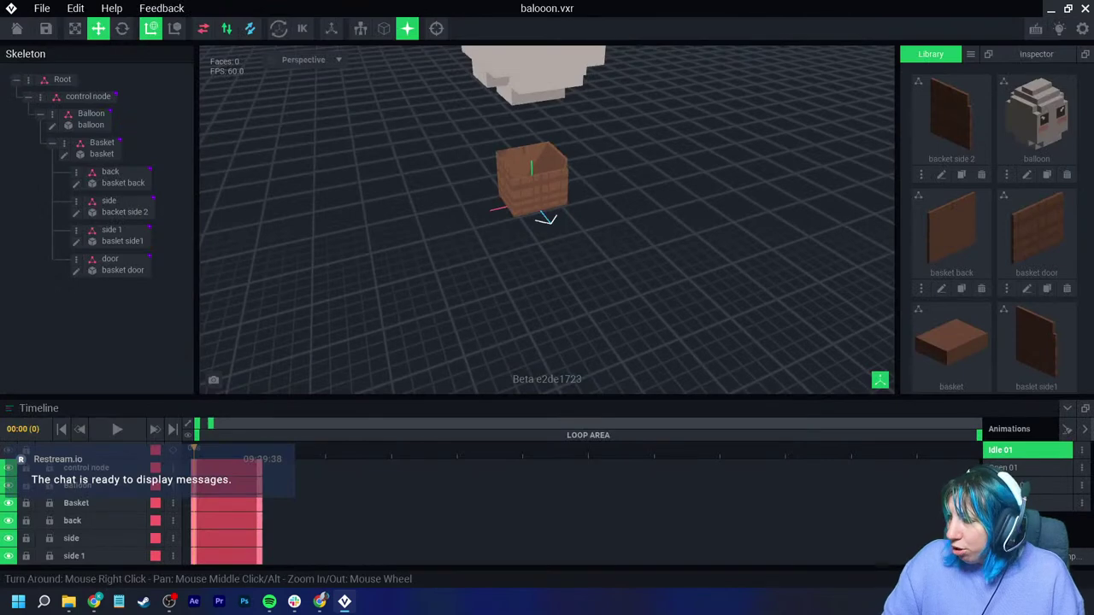
Step: Open the balloon's fourth listed animation and play it, viewing the model from the front
left_click(1051, 502)
left_click(117, 429)
scroll(547, 219, "down", 3)
right_click_drag(547, 308, 503, 259)
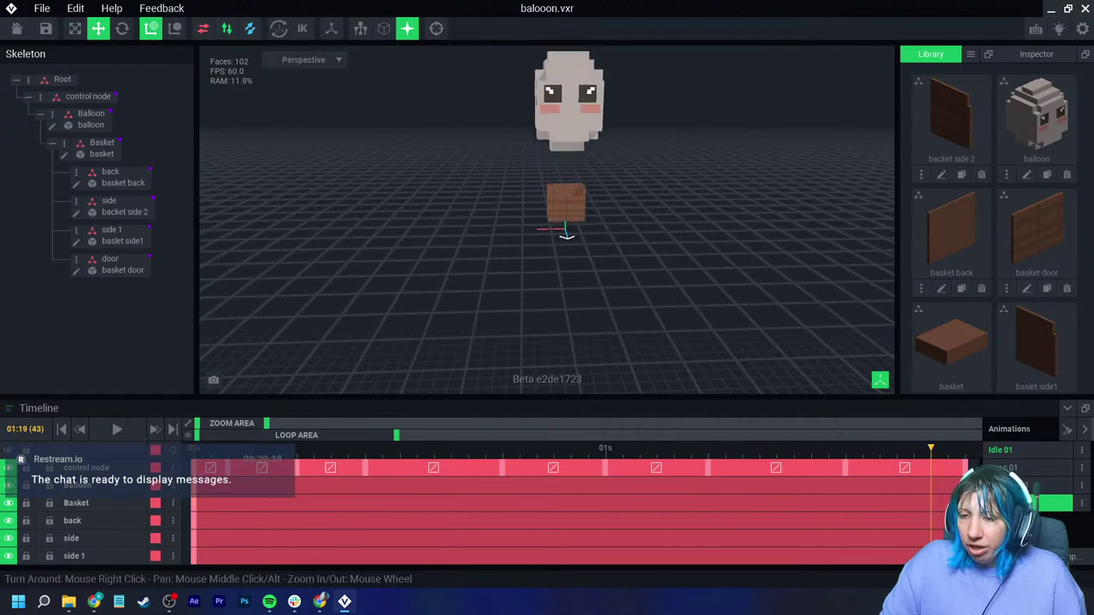
Step: Delete the control node's extra keyframe near the start at frame 2 and replay the animation from frame 0
key("Delete")
left_click_drag(930, 448, 193, 448)
left_click(117, 429)
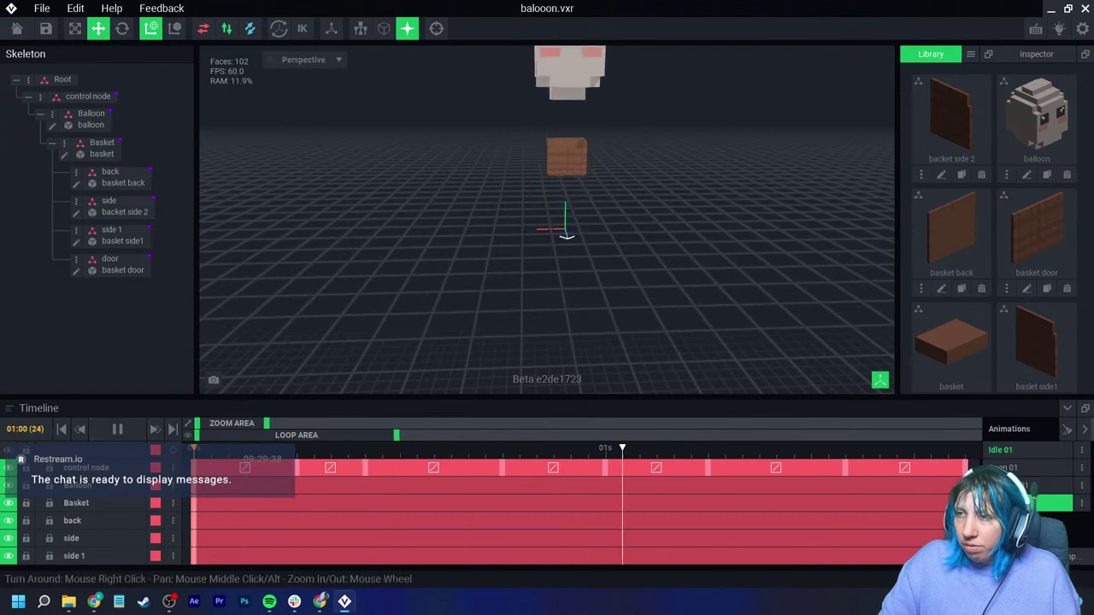
scroll(546, 220, "down", 3)
middle_click_drag(542, 244, 539, 273)
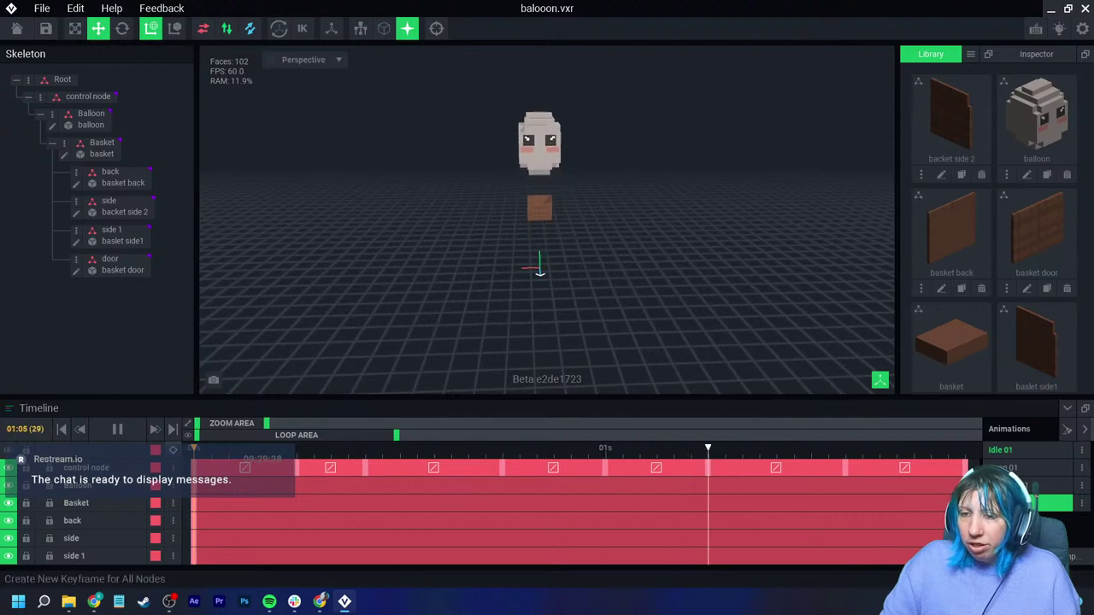
key("space")
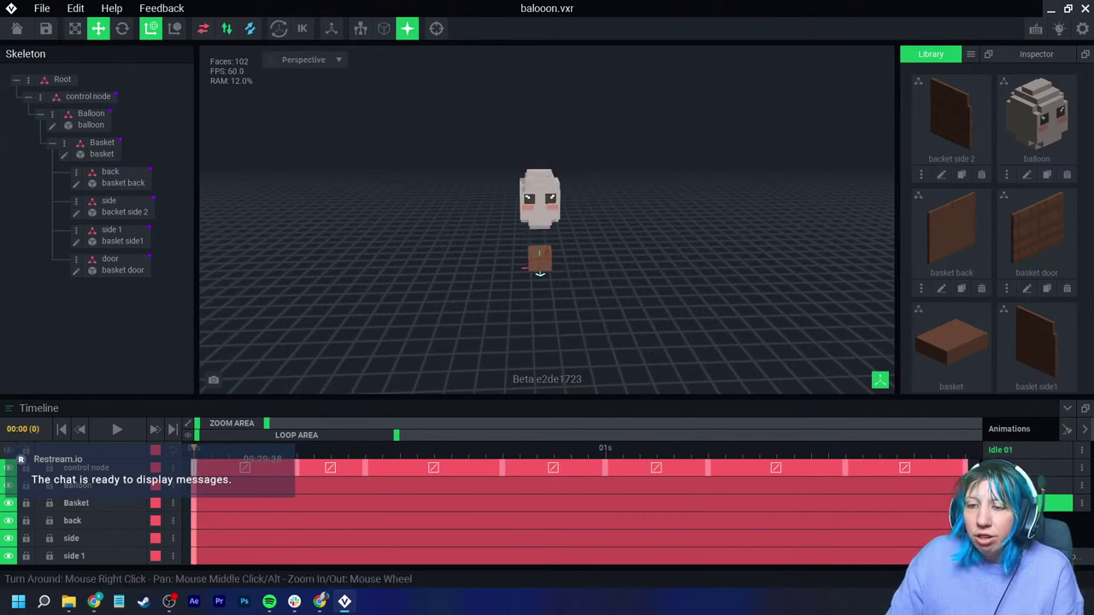
Step: Copy the control node's first keyframe, paste it onto the last keyframe at 01:21, and return to the start
right_click(194, 467)
left_click(231, 388)
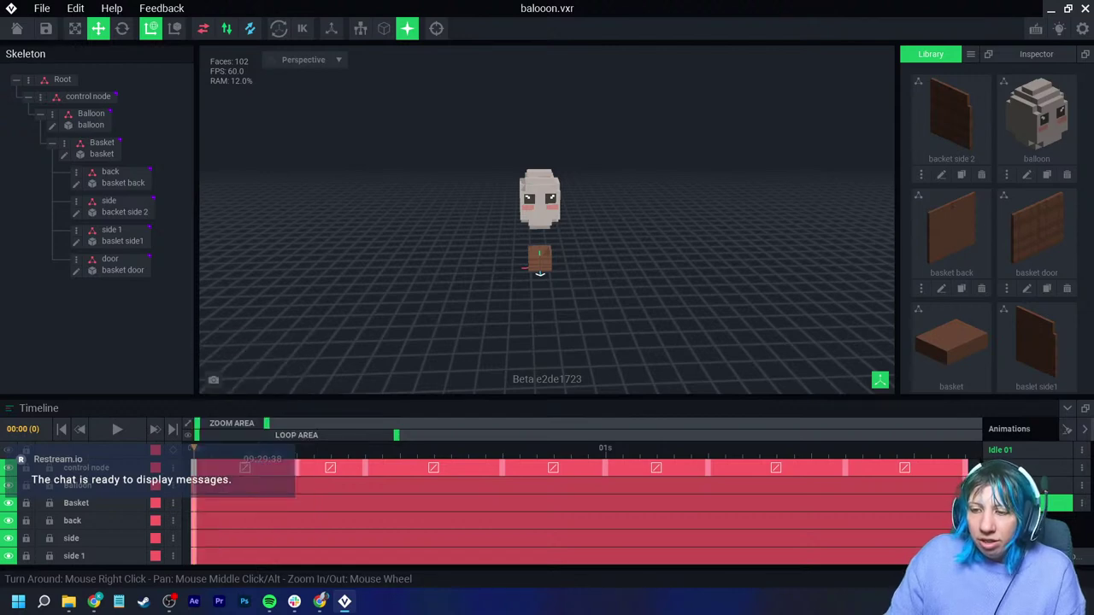
right_click(194, 468)
left_click(231, 388)
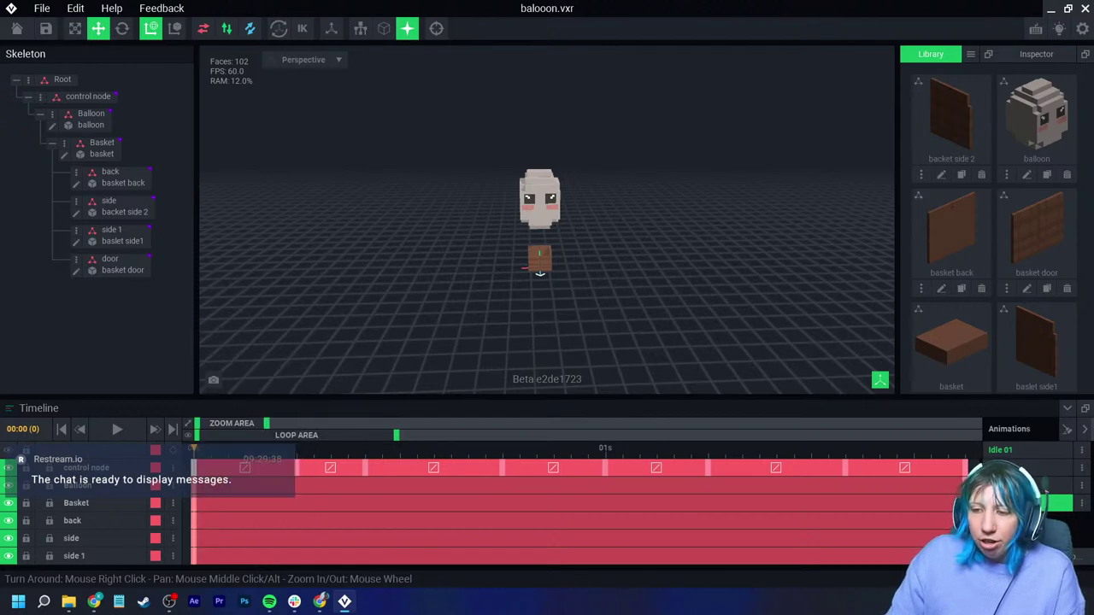
right_click(966, 467)
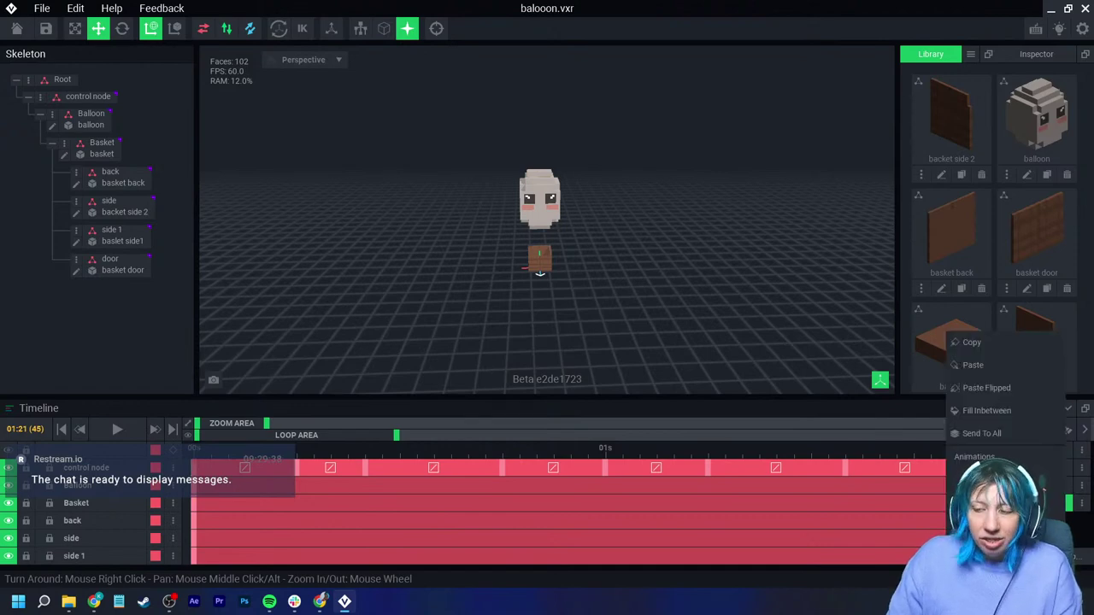
left_click(972, 365)
left_click(61, 429)
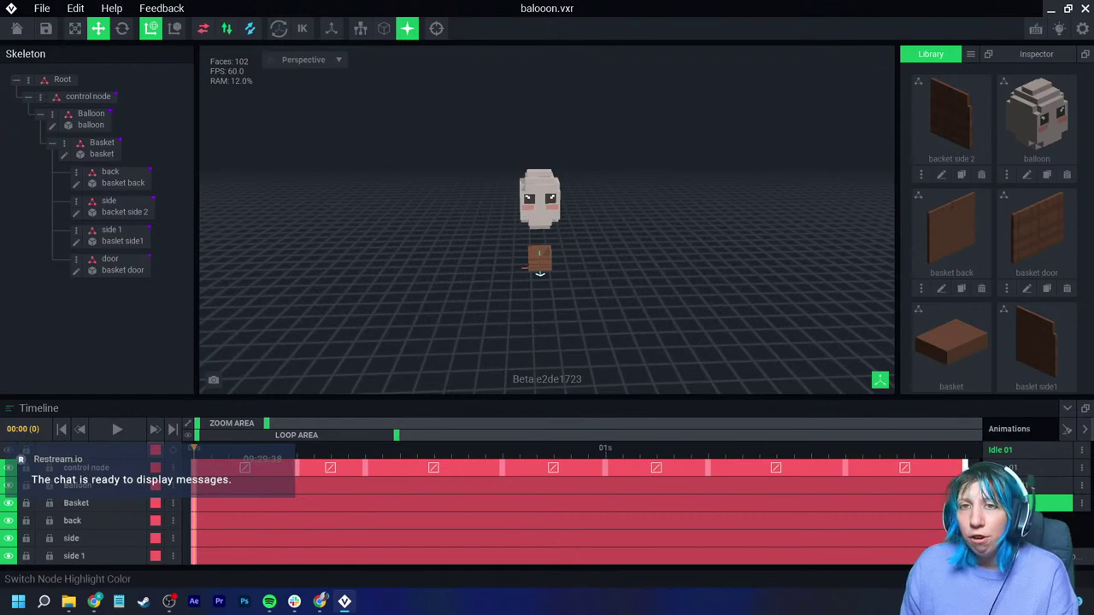
Step: Try pasting a copy of the control node's first keyframe at frame 2 and play the animation
left_click(211, 448)
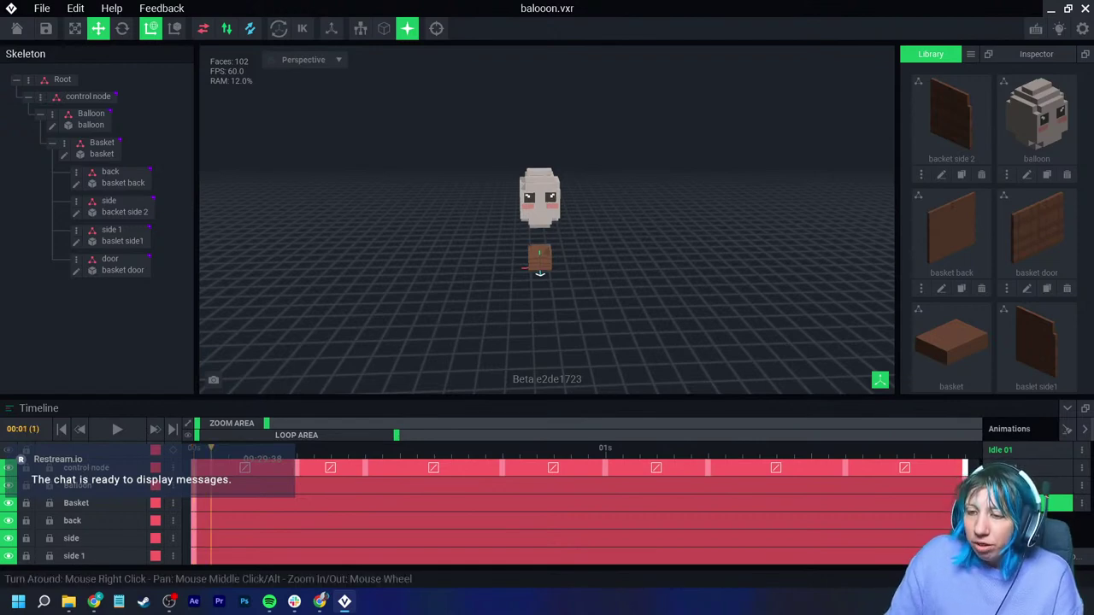
right_click(194, 468)
left_click(224, 342)
left_click(228, 448)
right_click(228, 468)
left_click(255, 365)
left_click(194, 447)
left_click(117, 429)
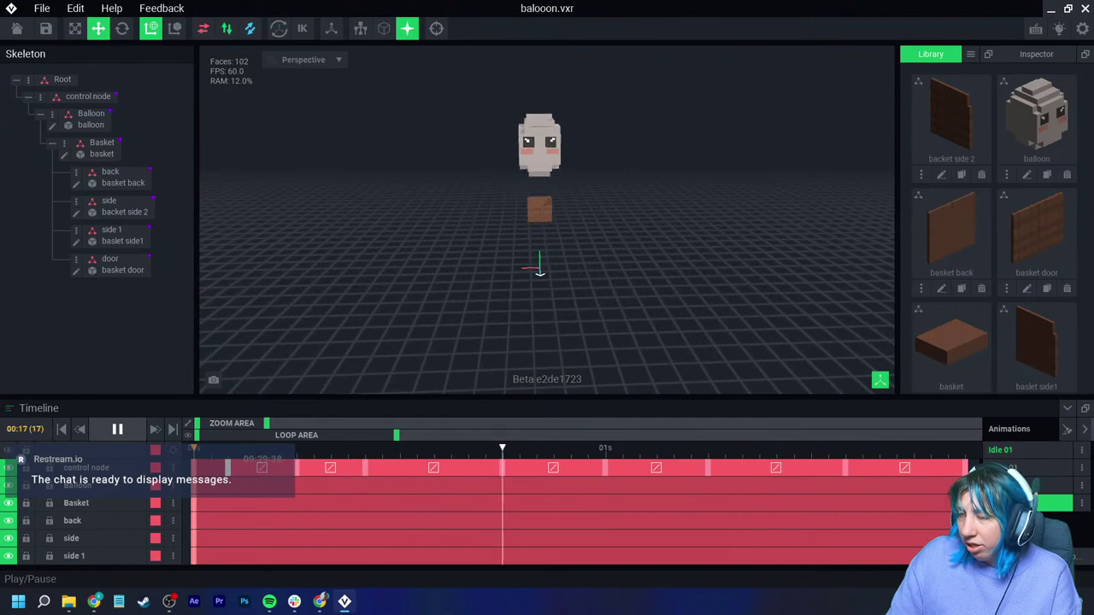
Step: Stop playback and undo the pasted keyframe at frame 2 and the preceding timeline changes
left_click(117, 429)
key("ctrl+z")
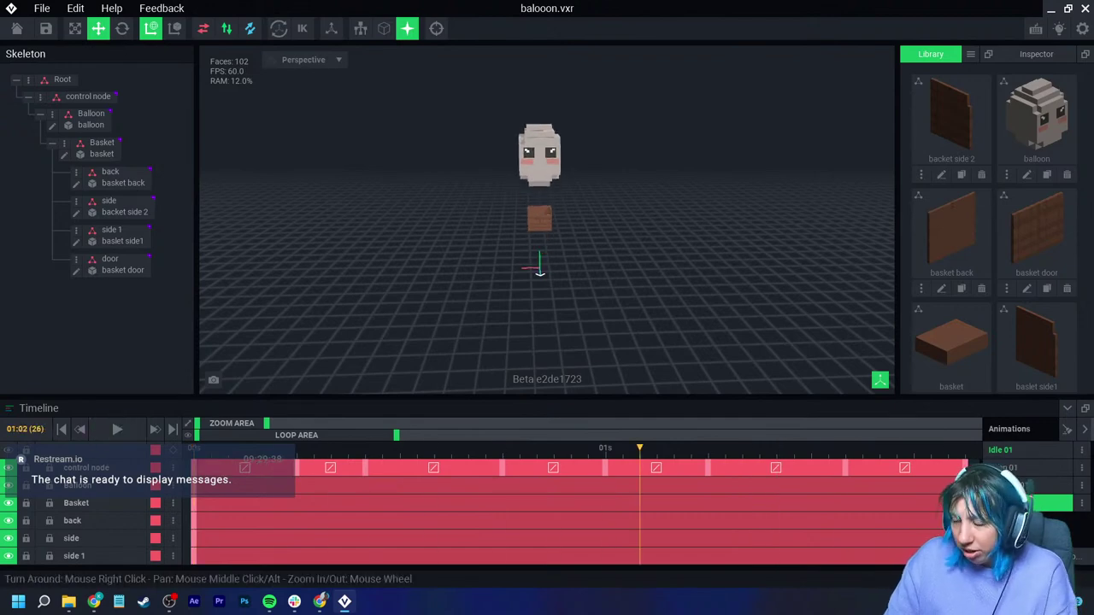
key("ctrl+z")
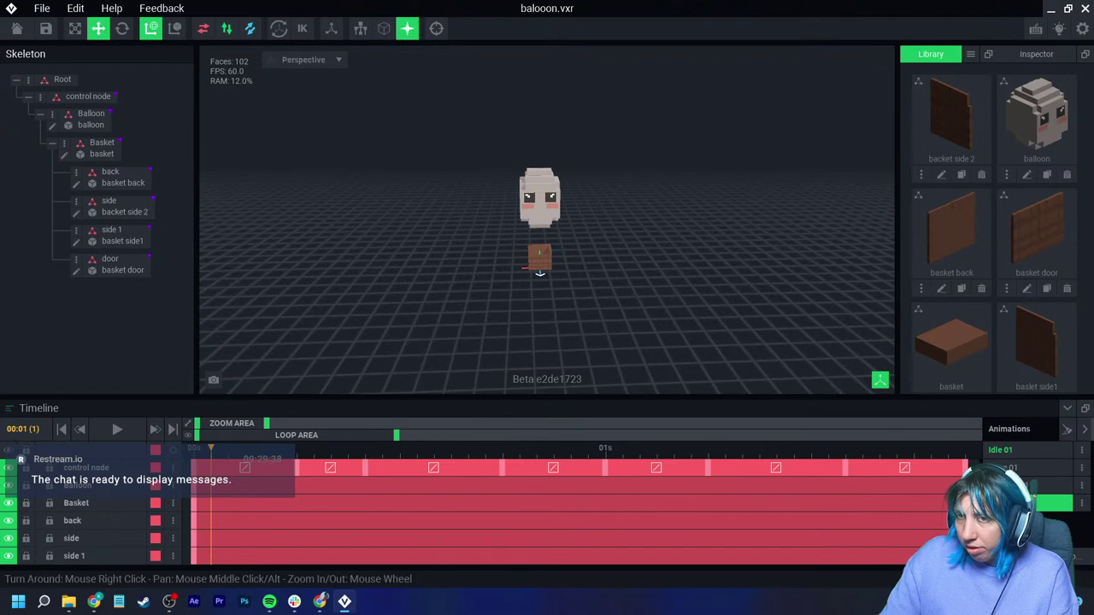
key("ctrl+z")
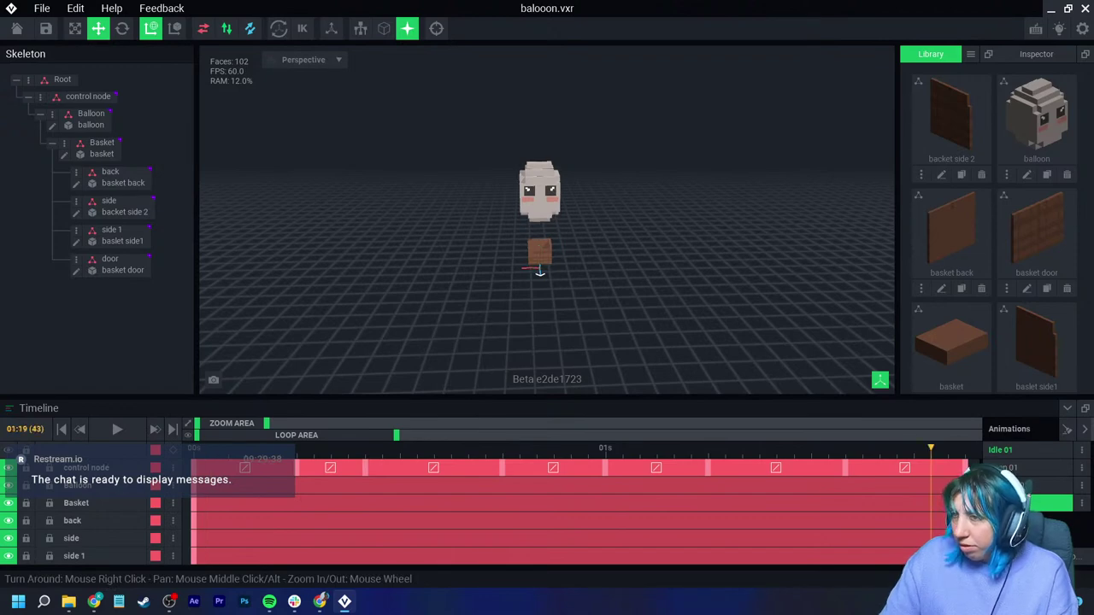
Step: Try raising the balloon node slightly at 01:19, then play the animation from frame 0 and stop it
left_click(539, 193)
left_click_drag(539, 167, 539, 149)
left_click(194, 450)
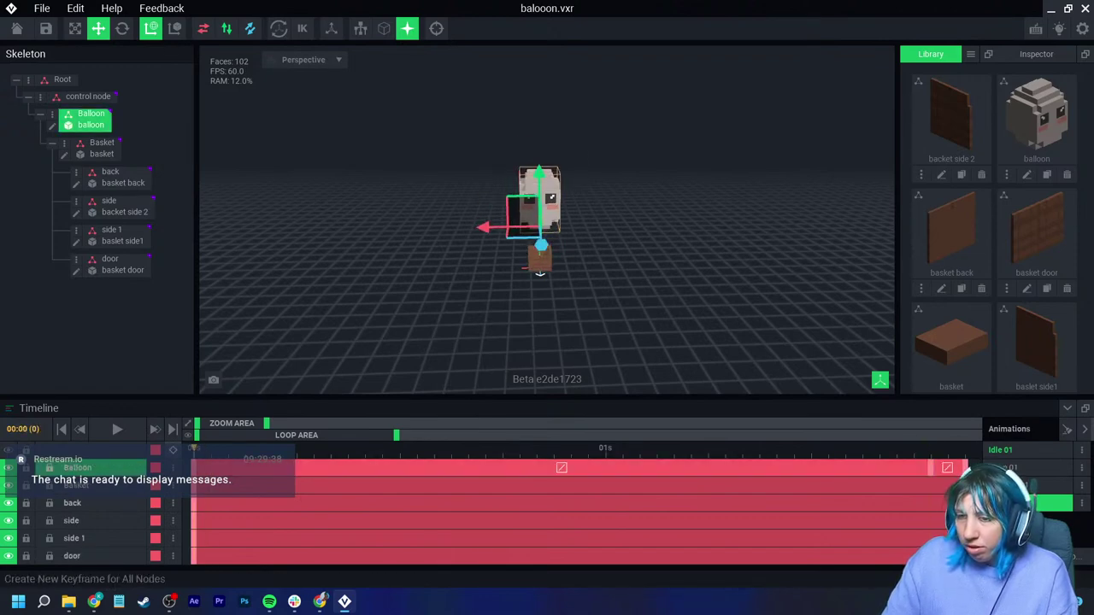
left_click(117, 429)
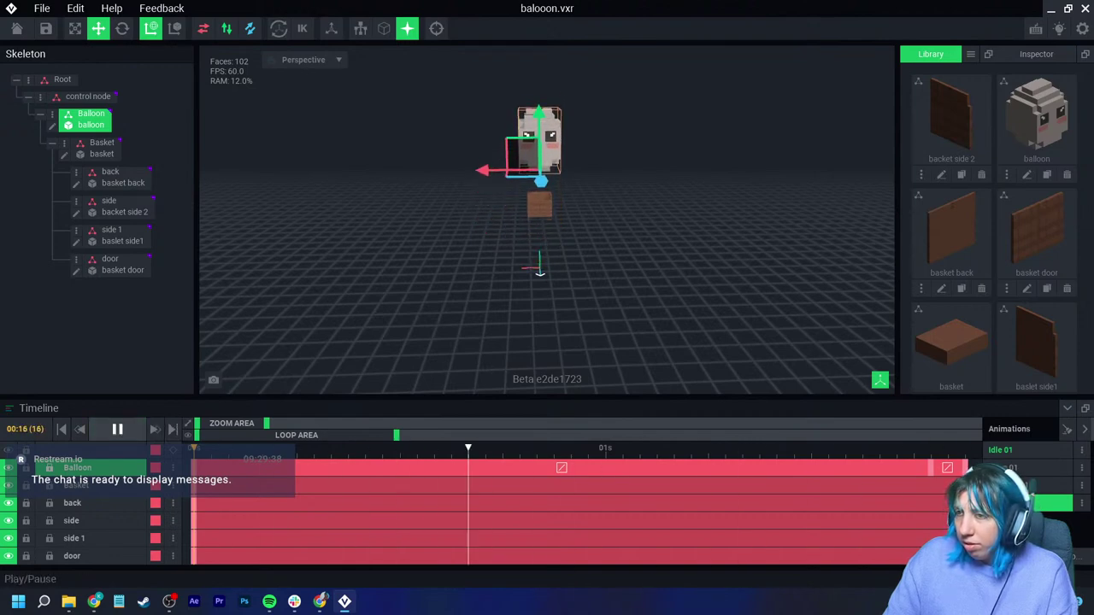
left_click(117, 429)
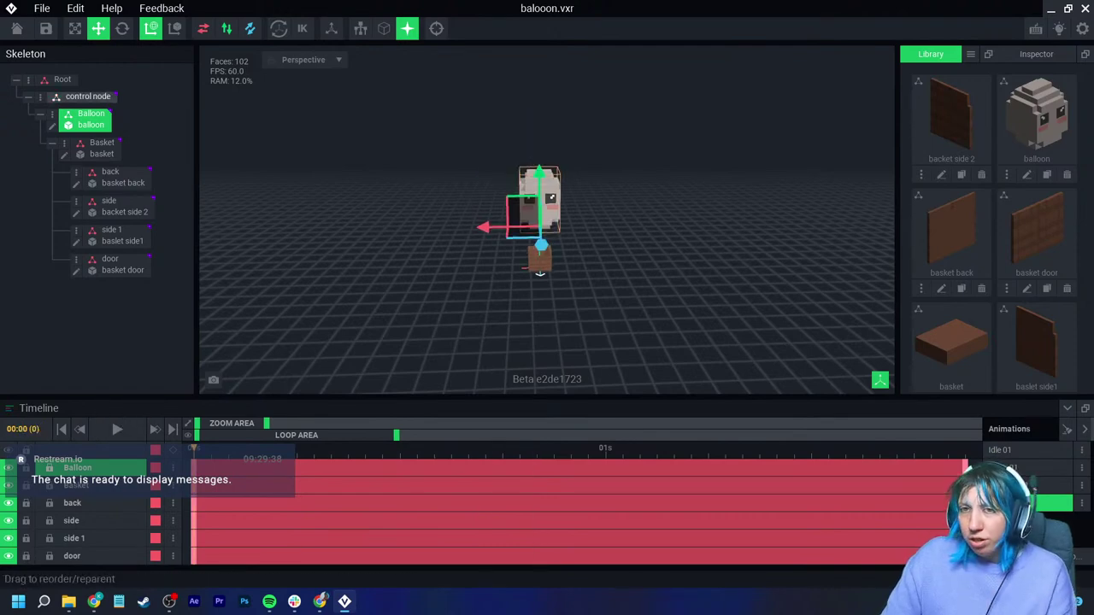
Step: Select the control node in the skeleton at frame 0
left_click(88, 97)
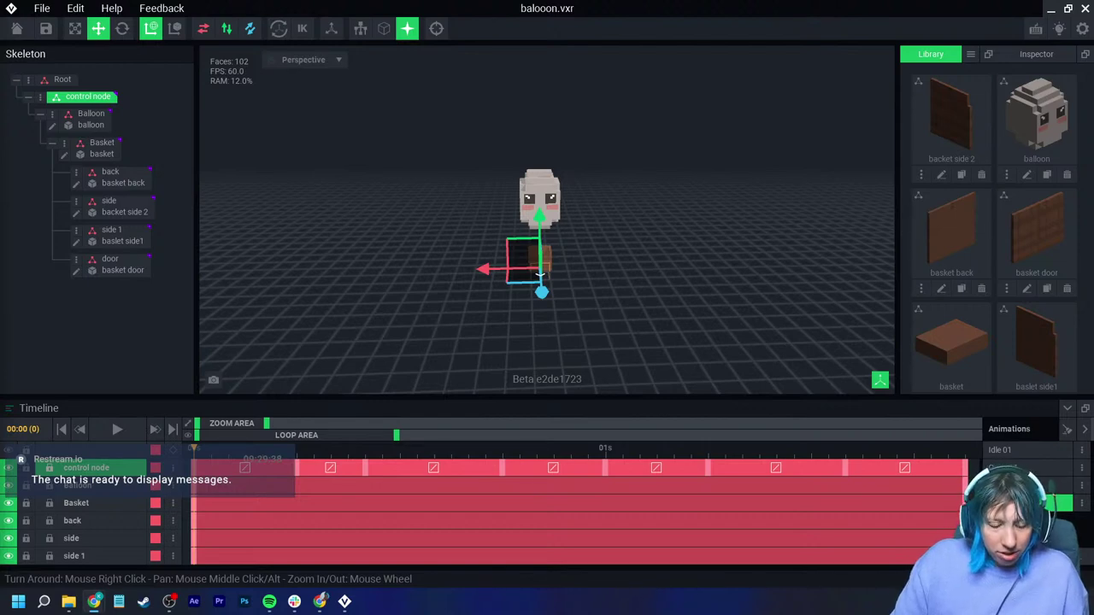
Step: Snip the reference image of the frame, label the posts Grey and blue and the beam blue, copy the markup, and close it unsaved
key("super+shift+s")
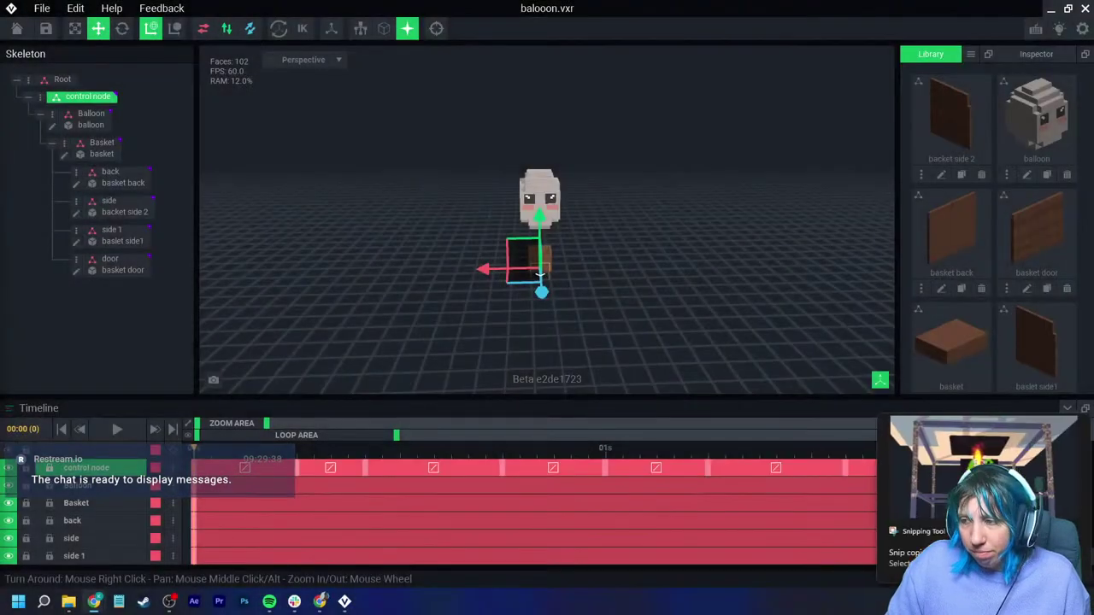
left_click(983, 470)
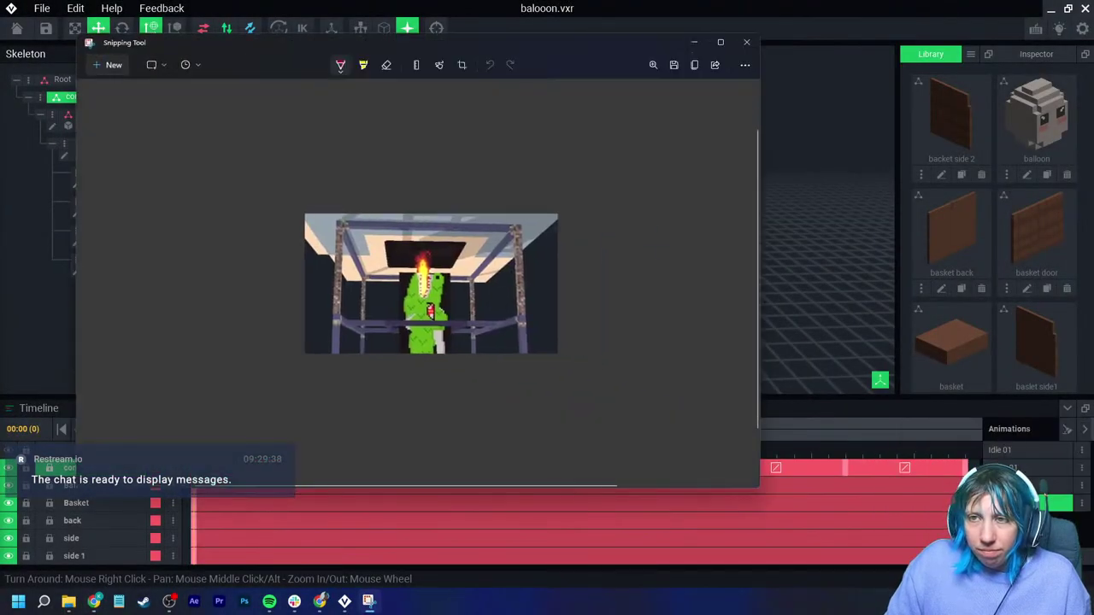
mouse_move(363, 218)
left_mouse_down()
mouse_move(376, 238)
mouse_move(352, 219)
mouse_move(321, 325)
mouse_move(340, 229)
mouse_move(284, 242)
left_mouse_up()
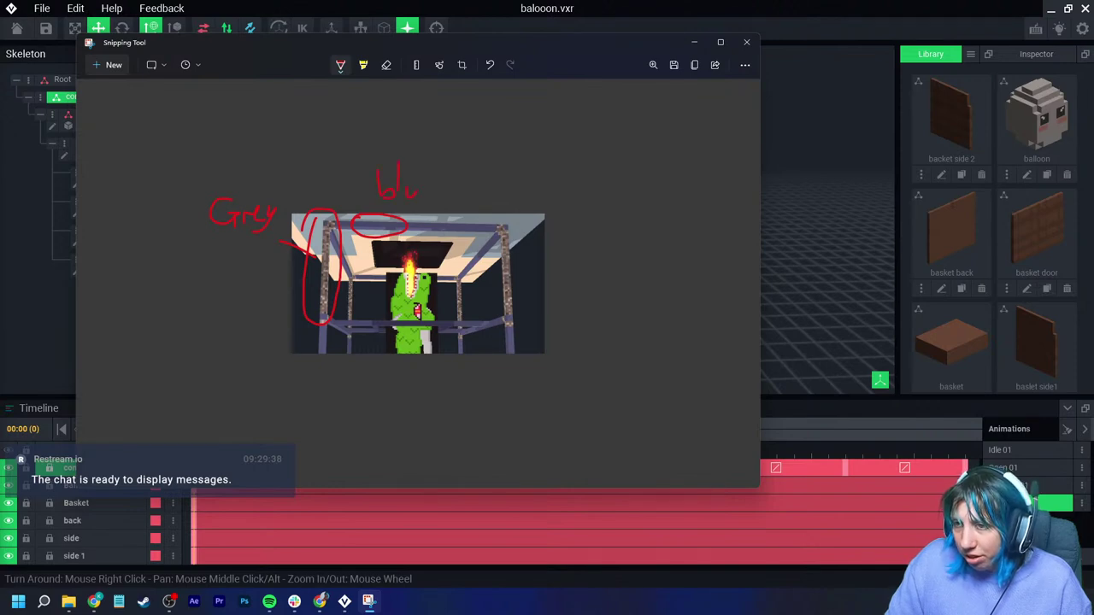
left_click_drag(182, 370, 306, 342)
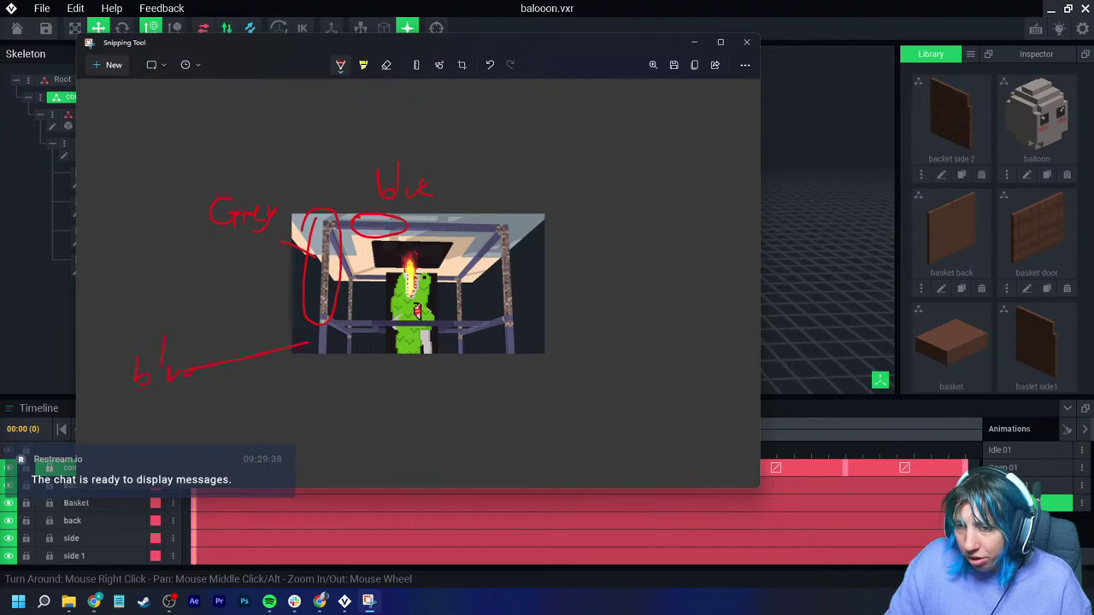
left_click(694, 65)
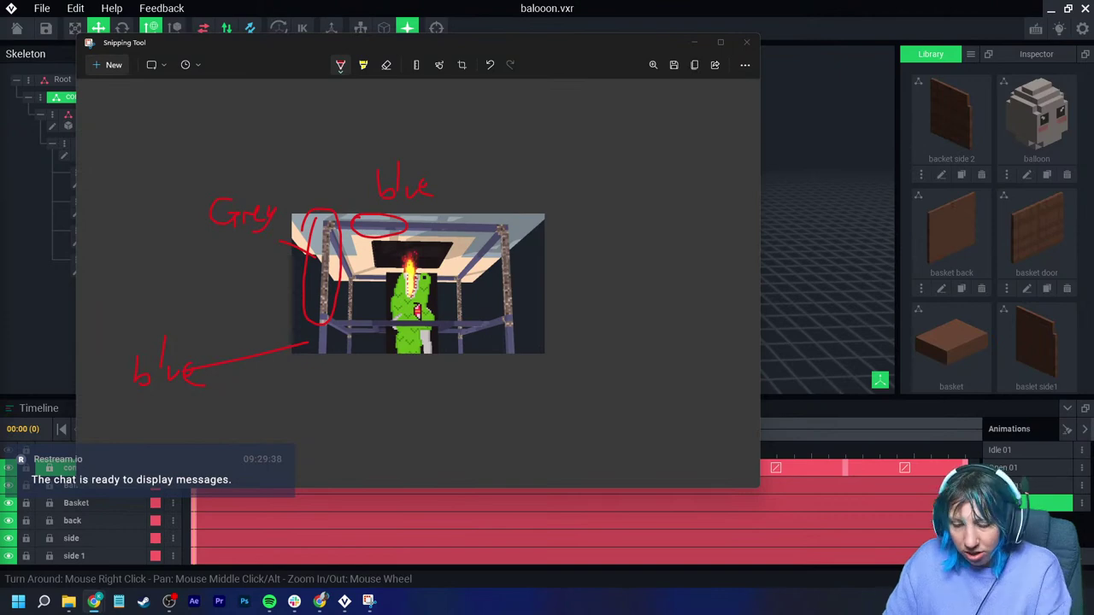
left_click(747, 42)
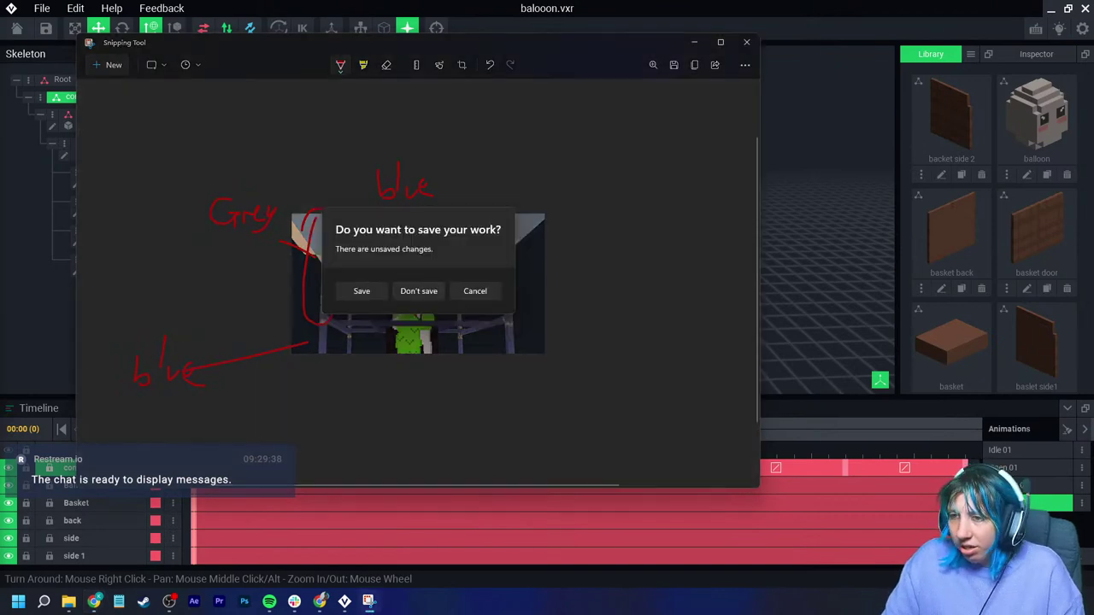
left_click(418, 291)
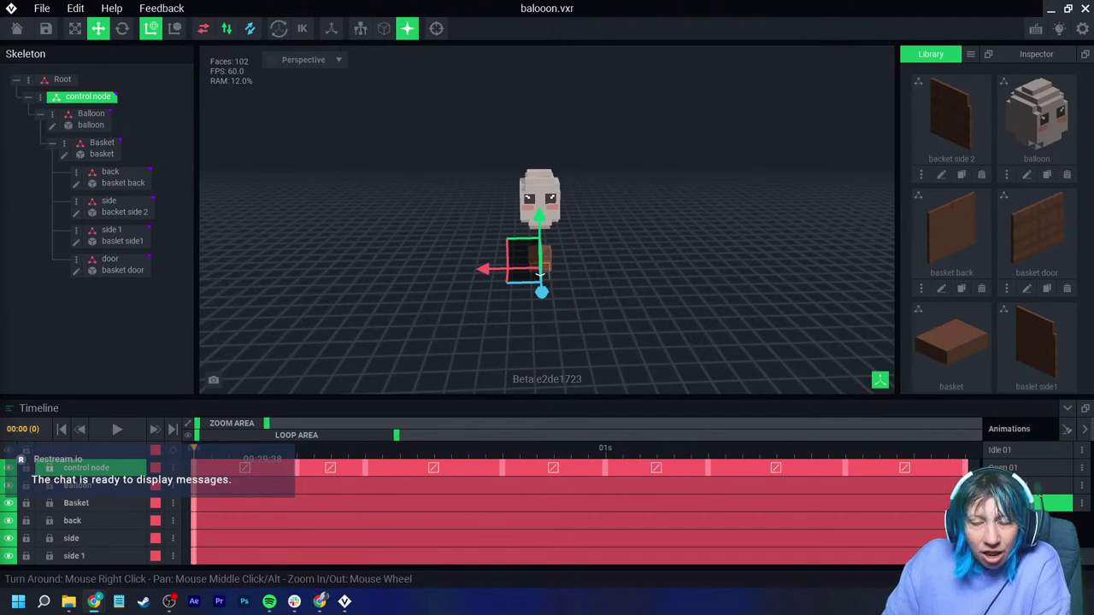
Step: Take a new snip of the frame reference image, maximise it in Snipping Tool, and enlarge it for annotation
key("super+shift+s")
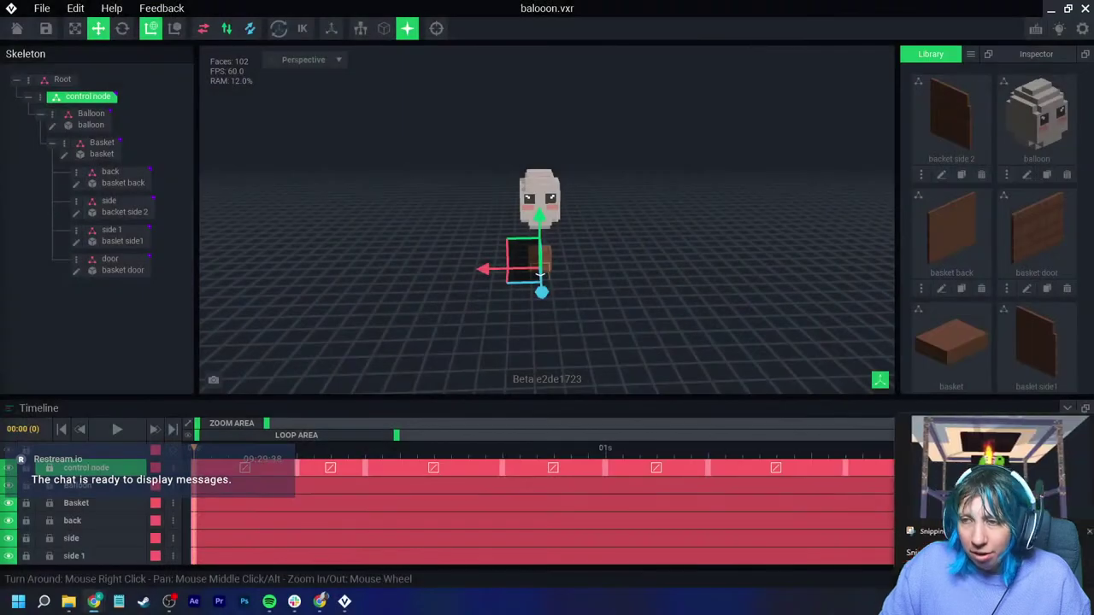
left_click(978, 453)
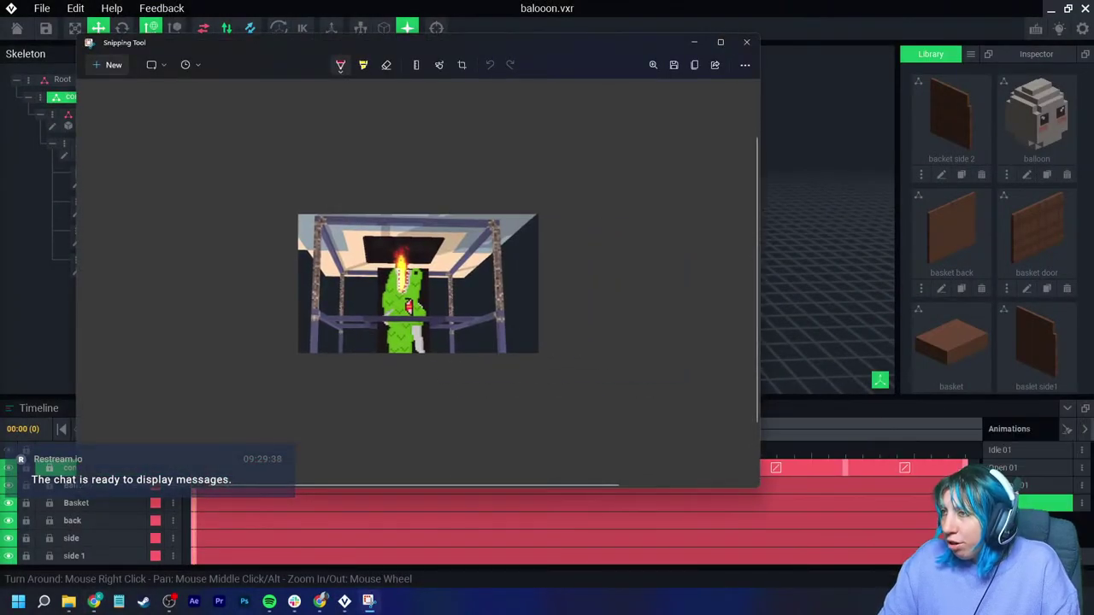
left_click(720, 42)
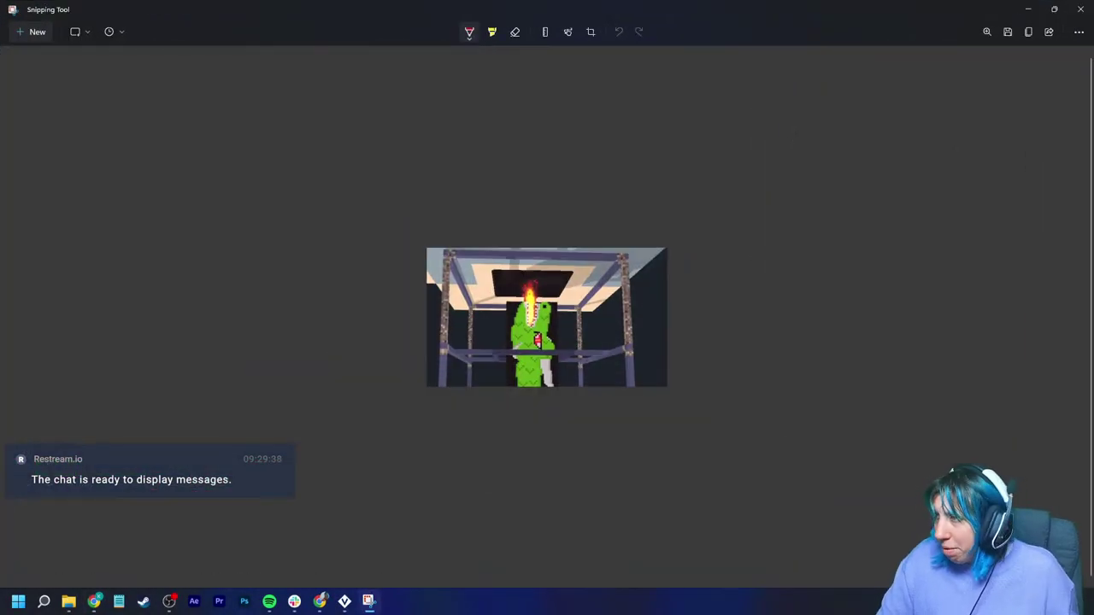
left_click(987, 32)
left_click_drag(920, 82, 1000, 82)
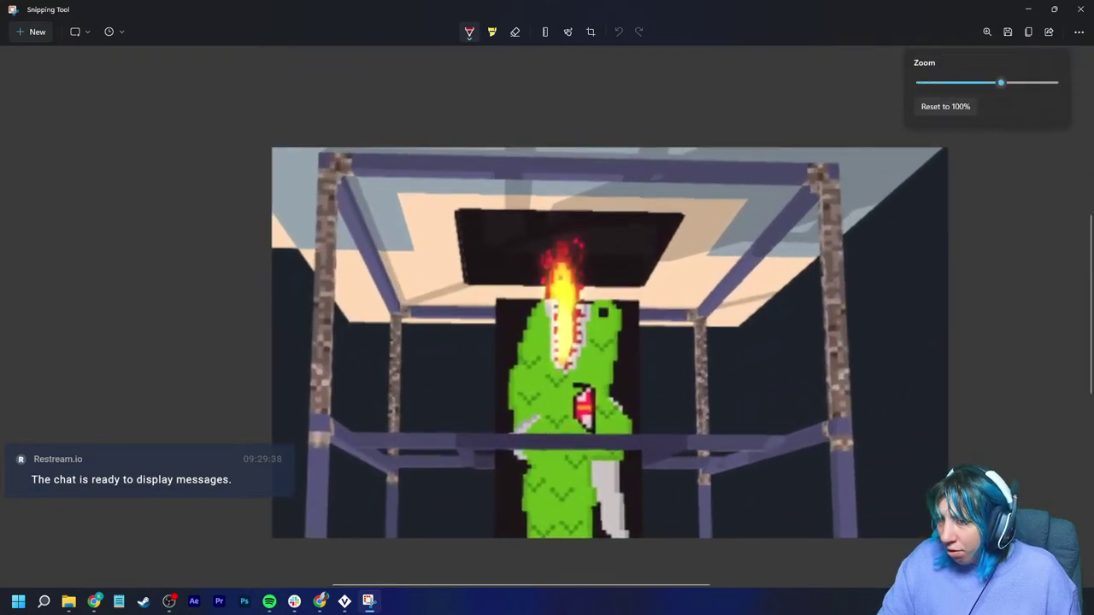
Step: Circle the mottled front corner post in red and add short marks on and beside its lower part
left_click_drag(293, 362, 291, 381)
mouse_move(352, 280)
left_mouse_down()
mouse_move(350, 417)
mouse_move(289, 220)
mouse_move(359, 186)
mouse_move(353, 303)
left_mouse_up()
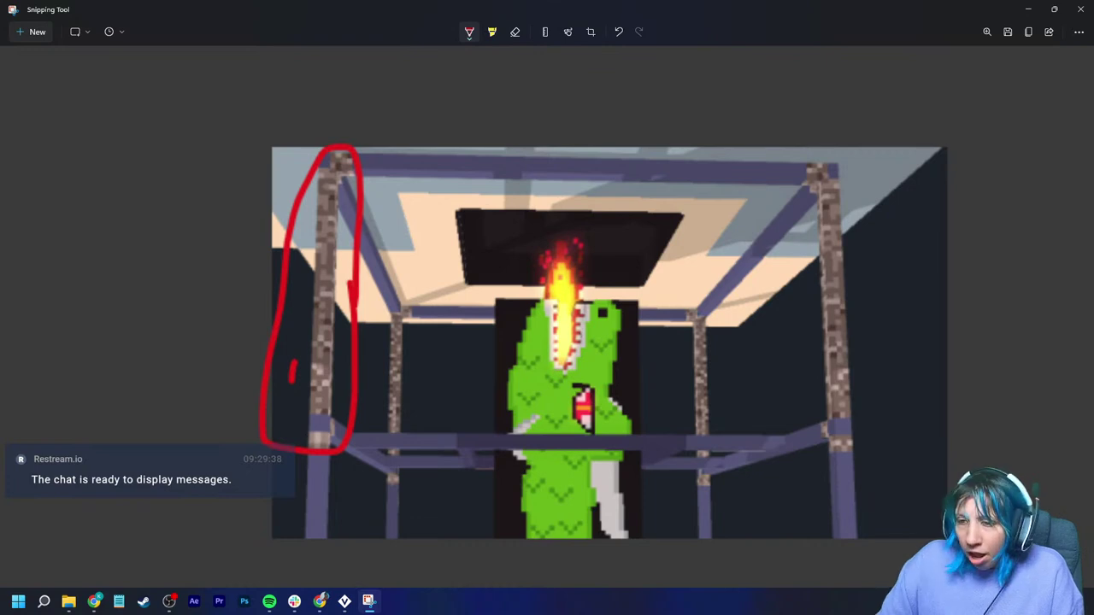
left_click_drag(326, 413, 386, 420)
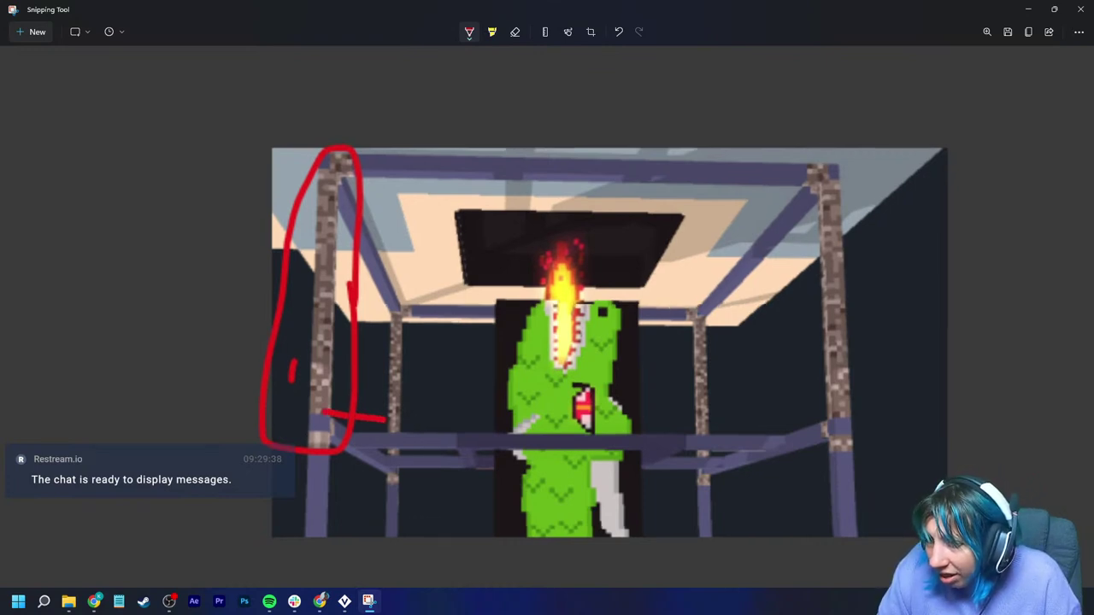
left_click_drag(278, 392, 314, 390)
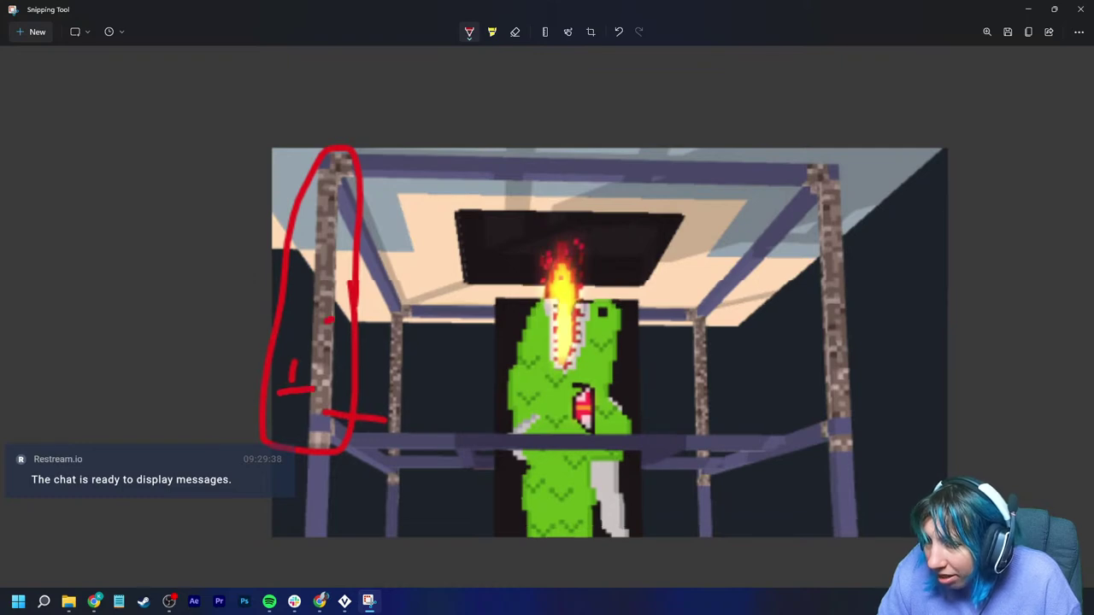
Step: Switch to VoxEdit, open the balloon model for voxel editing, and try drawing #5E463E brown voxels above the eyes
left_click(345, 601)
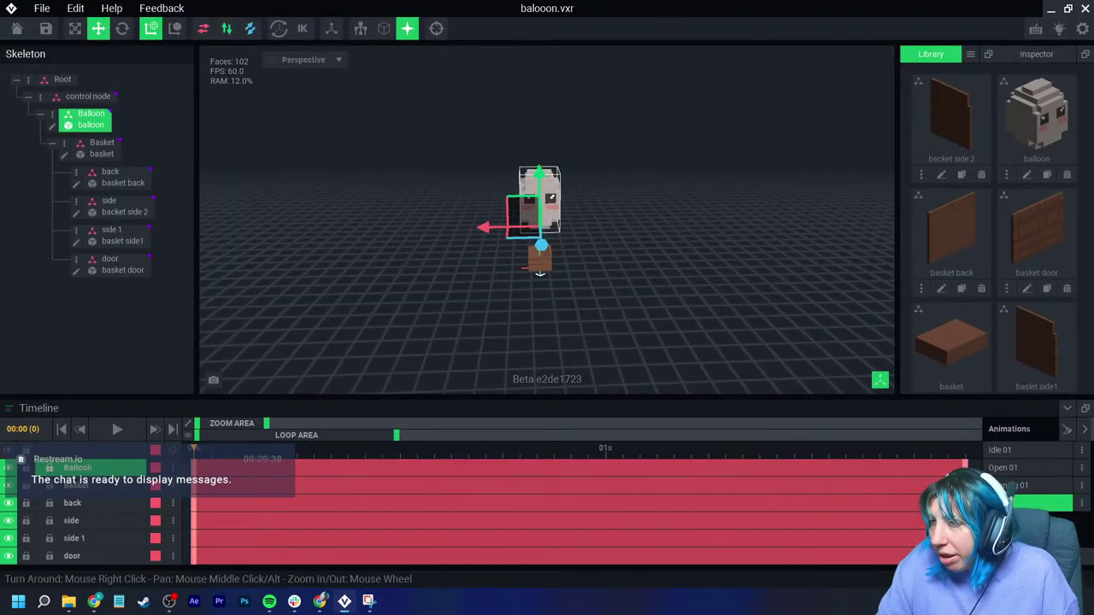
left_click(51, 125)
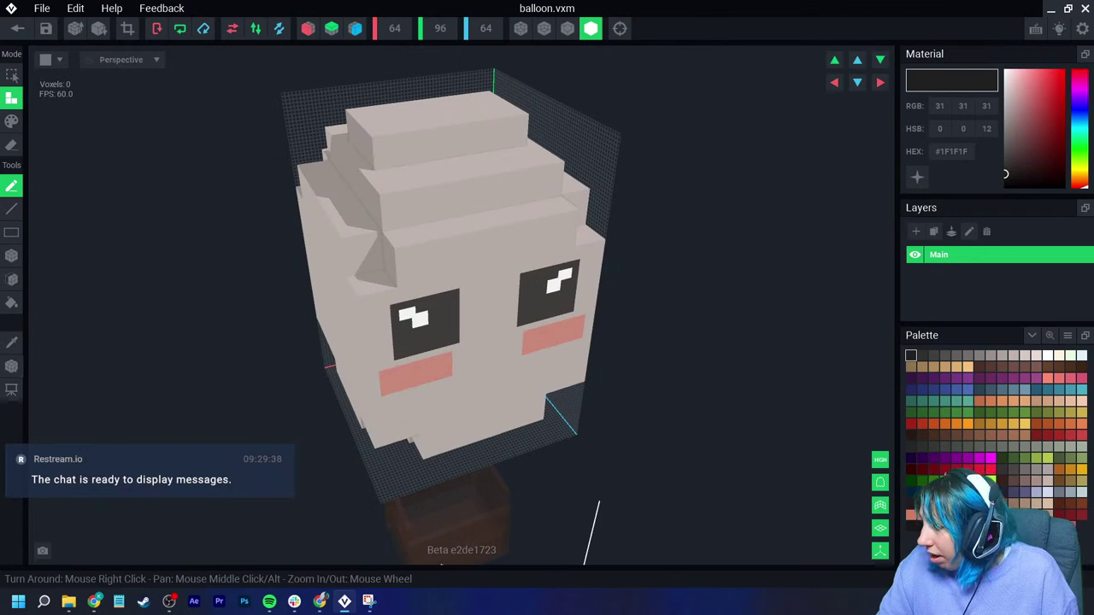
left_click(1013, 481)
left_click_drag(458, 213, 485, 223)
scroll(491, 230, "up", 4)
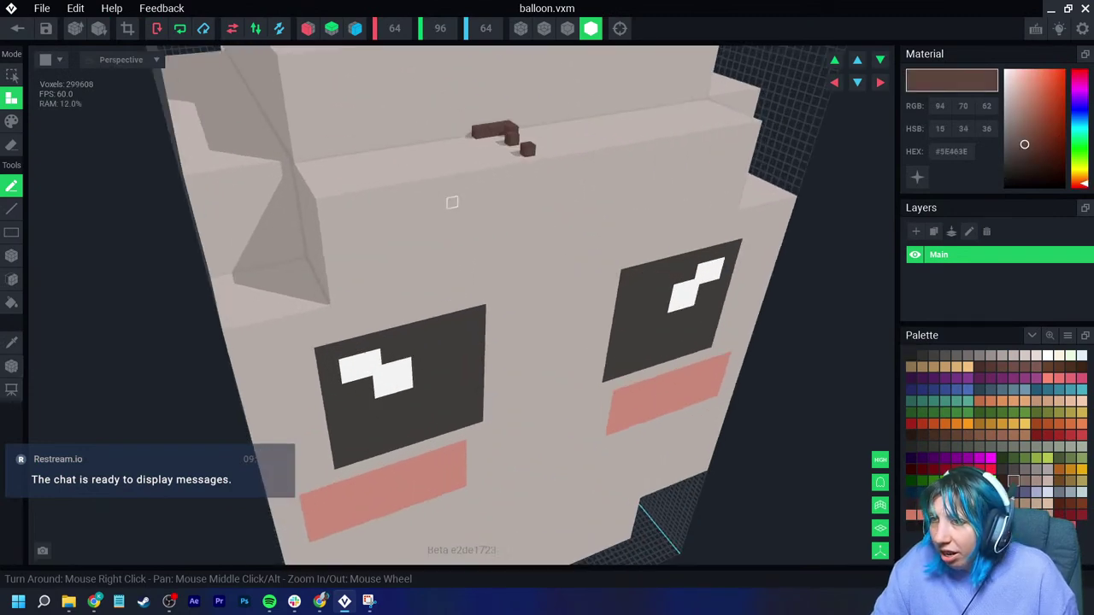
key("ctrl+z")
Step: Paint a short #5E463E streak above the balloon's eyes and extend it with lighter brown and #A78F87 voxels
left_click(11, 120)
left_click_drag(467, 157, 502, 251)
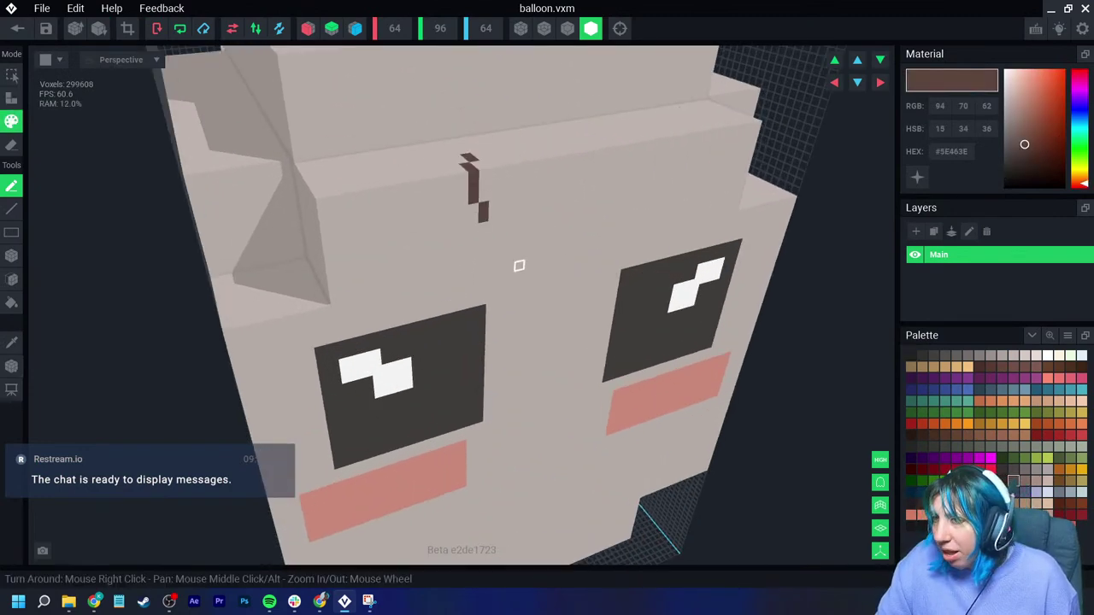
right_click_drag(502, 252, 618, 276)
left_click(469, 159)
right_click_drag(469, 162, 537, 196)
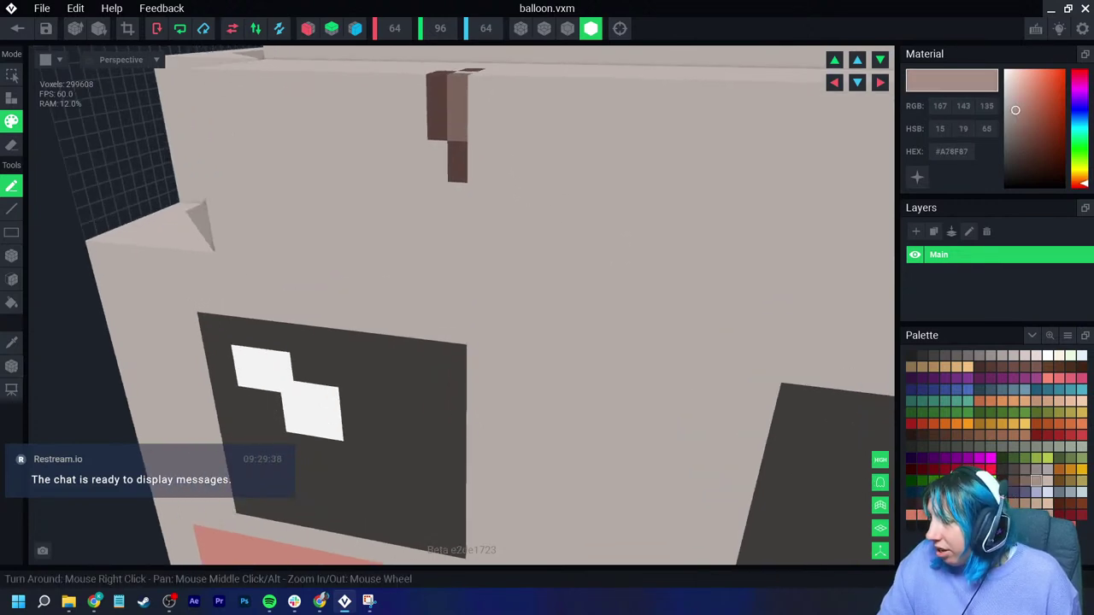
left_click_drag(478, 86, 476, 173)
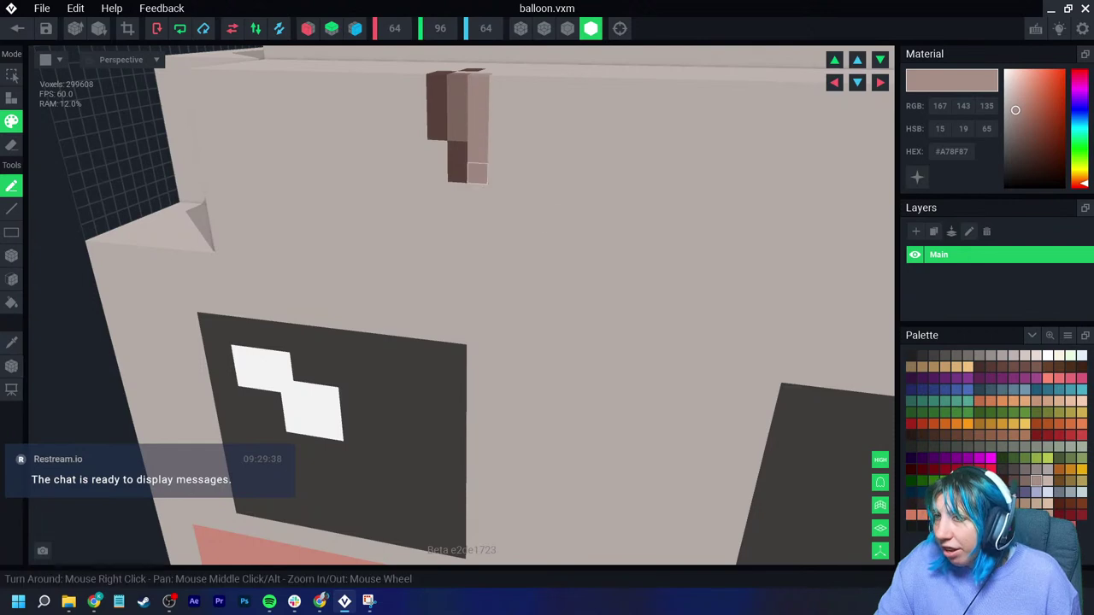
Step: Paint #826B63 voxels over and around the brown streak to vary the texture's shades
left_click(1024, 481)
mouse_move(478, 108)
left_mouse_down()
mouse_move(476, 193)
mouse_move(436, 193)
left_mouse_up()
left_click_drag(437, 172, 437, 150)
mouse_move(496, 214)
right_mouse_down()
mouse_move(617, 221)
mouse_move(451, 232)
right_mouse_up()
middle_click_drag(451, 232, 476, 279)
scroll(476, 279, "up", 1)
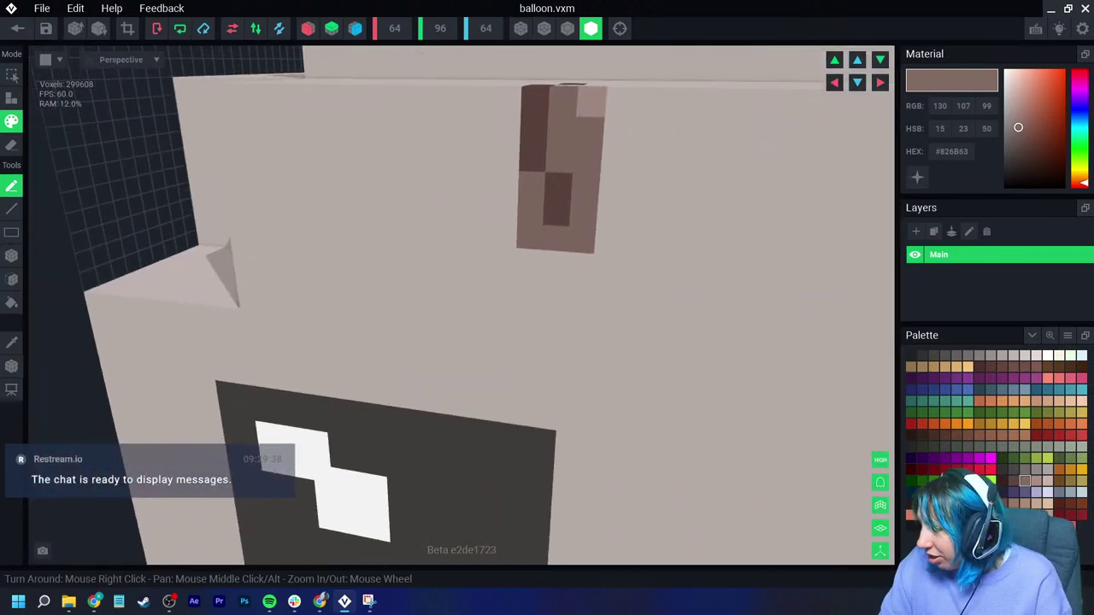
Step: Add irregular #5E463E patches across the streak, beside it, and as one detached voxel
left_click(1013, 481)
mouse_move(533, 158)
left_mouse_down()
mouse_move(530, 257)
mouse_move(581, 253)
left_mouse_up()
left_click(586, 187)
left_click(615, 161)
left_click(589, 131)
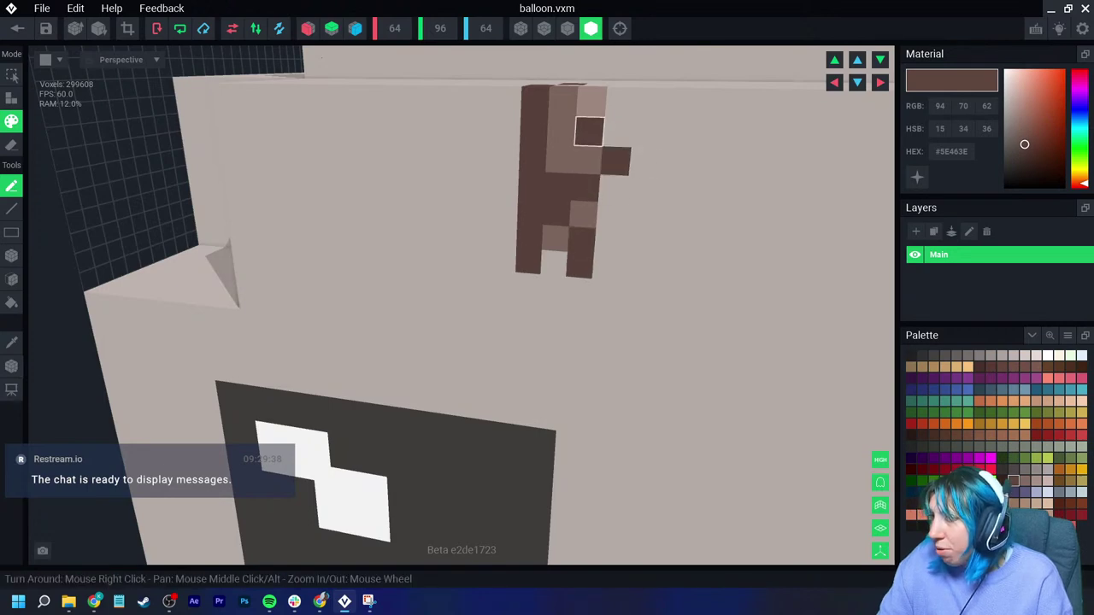
left_click(620, 102)
left_click(648, 133)
left_click(619, 133)
left_click(671, 192)
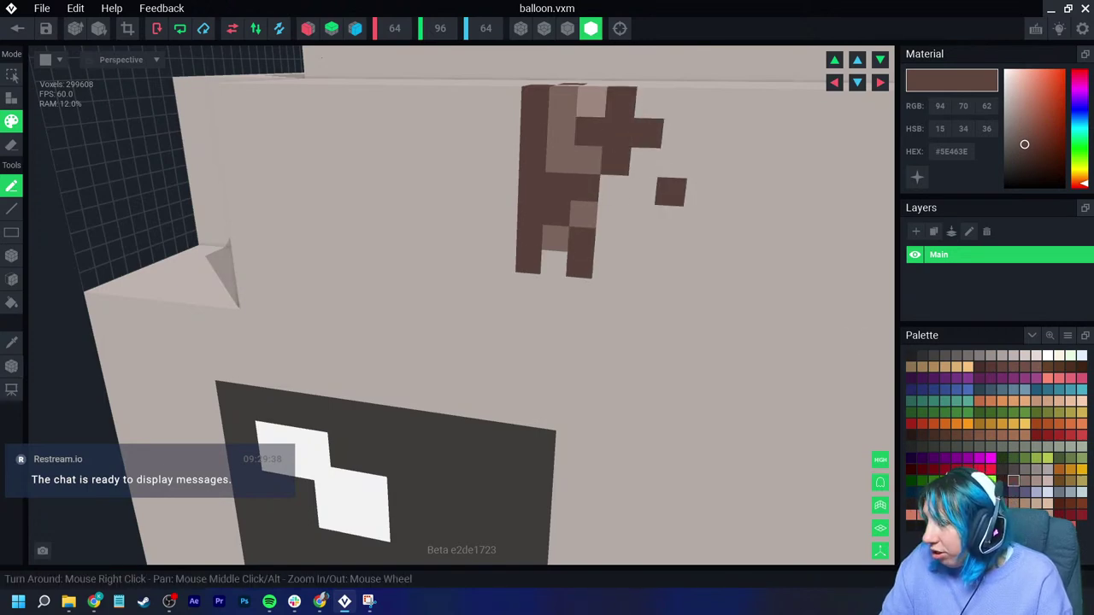
Step: Paint two small detached #5E463E patches on the forehead away from the mottled streak
left_click(1002, 480)
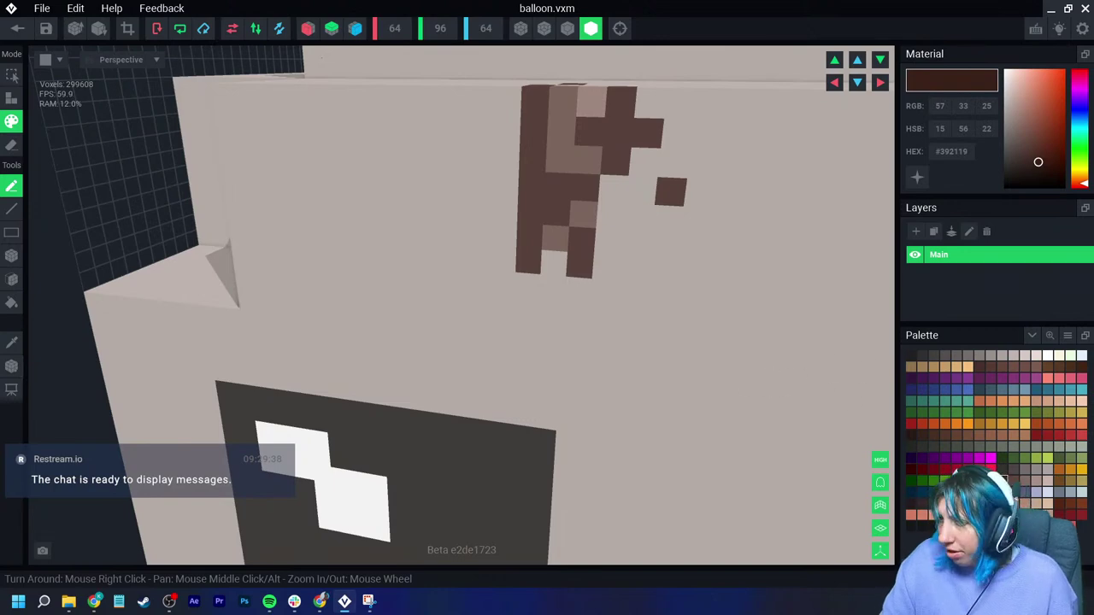
left_click(1013, 481)
mouse_move(296, 198)
left_mouse_down()
mouse_move(317, 198)
mouse_move(320, 220)
left_mouse_up()
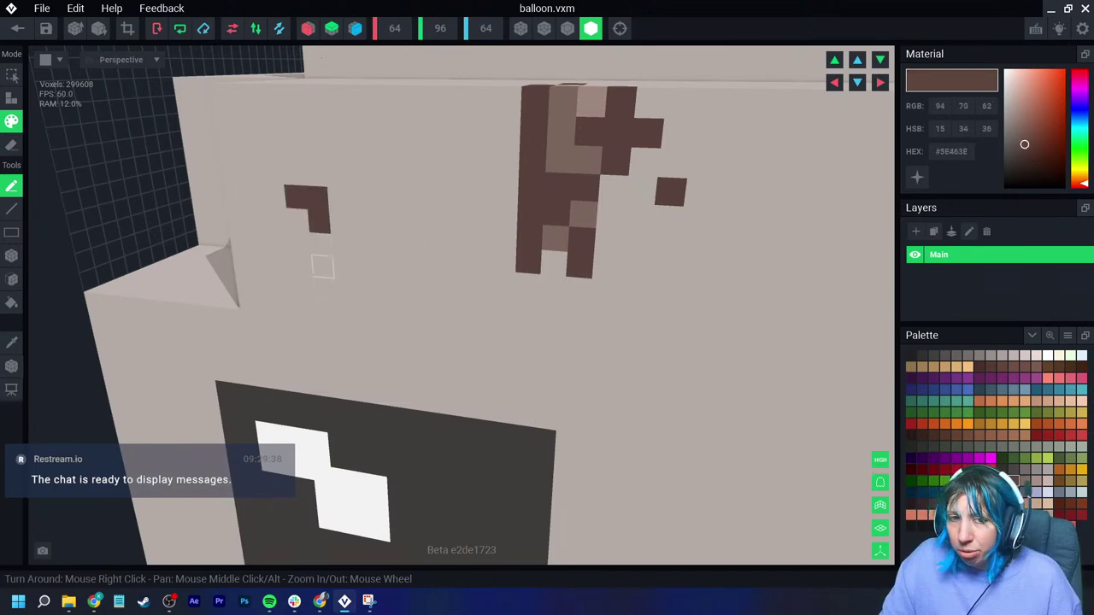
left_click(366, 271)
left_click(386, 271)
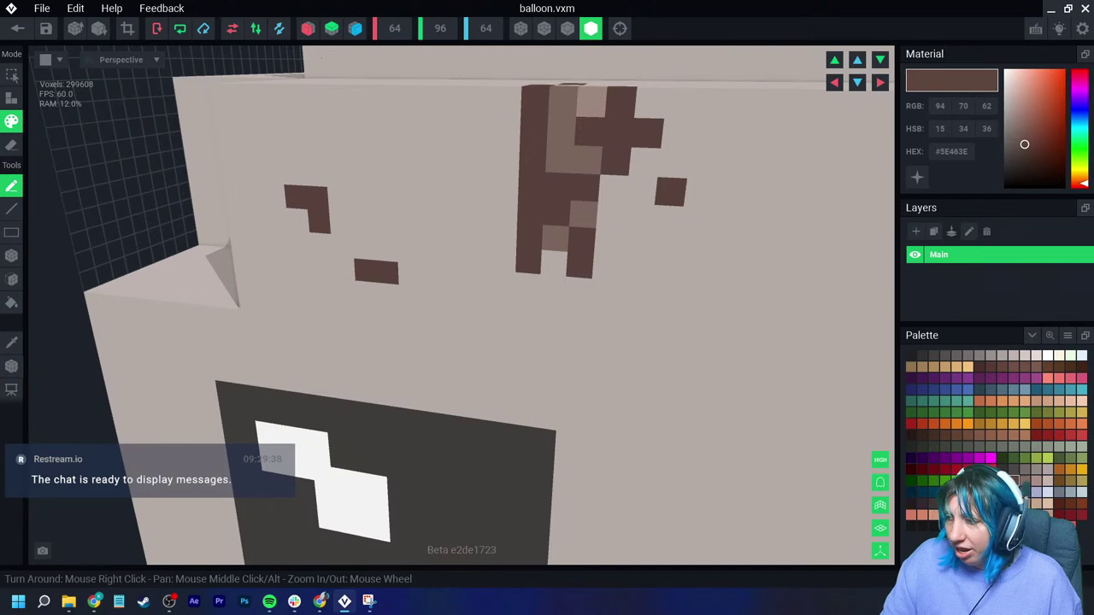
Step: Sample the balloon's #BEB4AF body colour and paint over the two detached brown patches
left_click(11, 343)
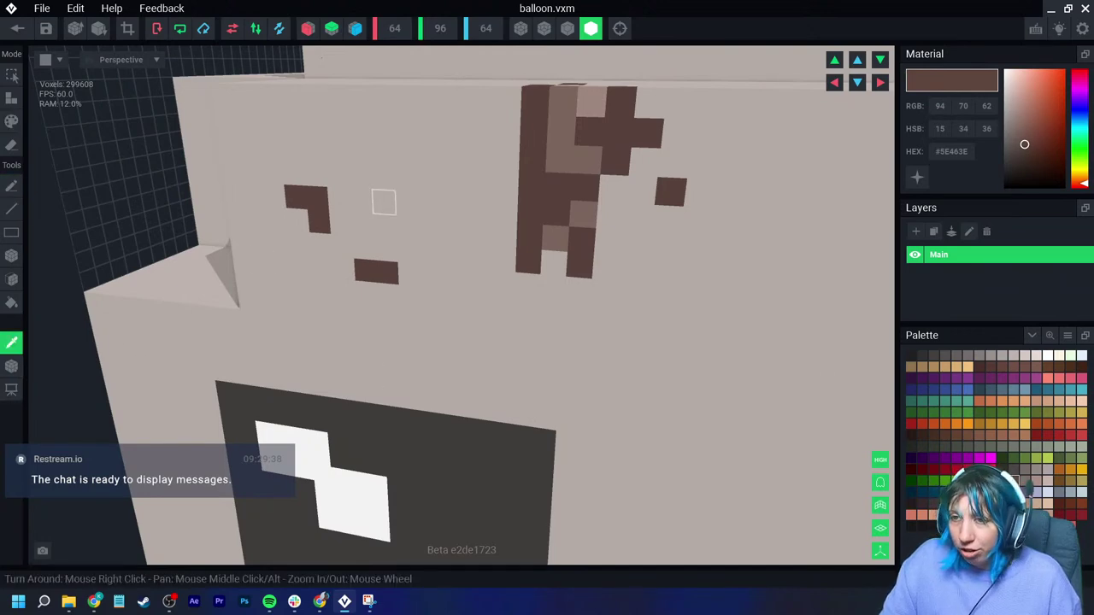
left_click(382, 201)
left_click_drag(319, 198, 409, 275)
left_click(386, 271)
left_click(319, 220)
left_click(366, 271)
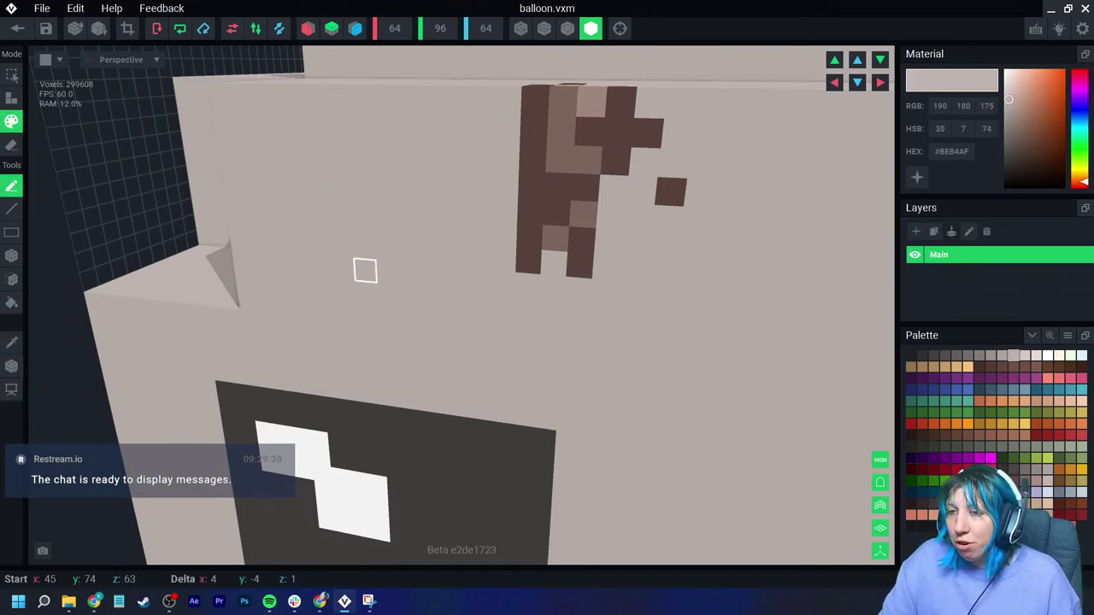
Step: Cover the remaining mottled test pattern with a box of the #BEB4AF body colour
key("e")
left_click(11, 255)
mouse_move(562, 101)
left_mouse_down()
mouse_move(671, 267)
mouse_move(564, 69)
mouse_move(504, 210)
mouse_move(503, 281)
left_mouse_up()
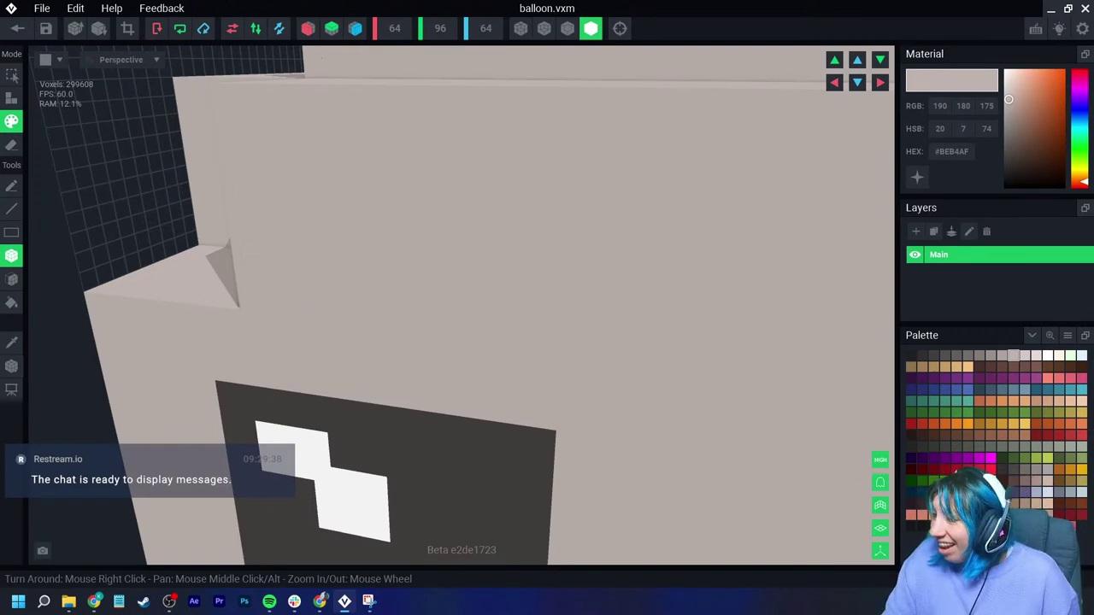
Step: Paint a two-voxel #5E463E bar on the forehead and three #826B63 voxels arranged diagonally beside it
left_click(1012, 481)
left_click_drag(534, 130, 533, 161)
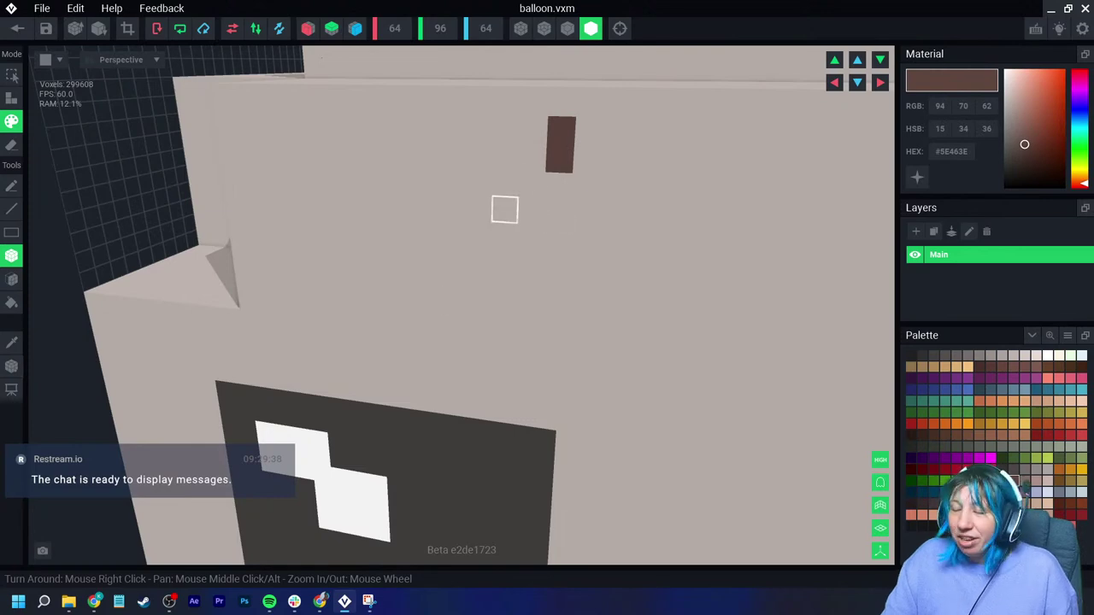
left_click(1024, 481)
left_click_drag(610, 213, 610, 241)
left_click(642, 190)
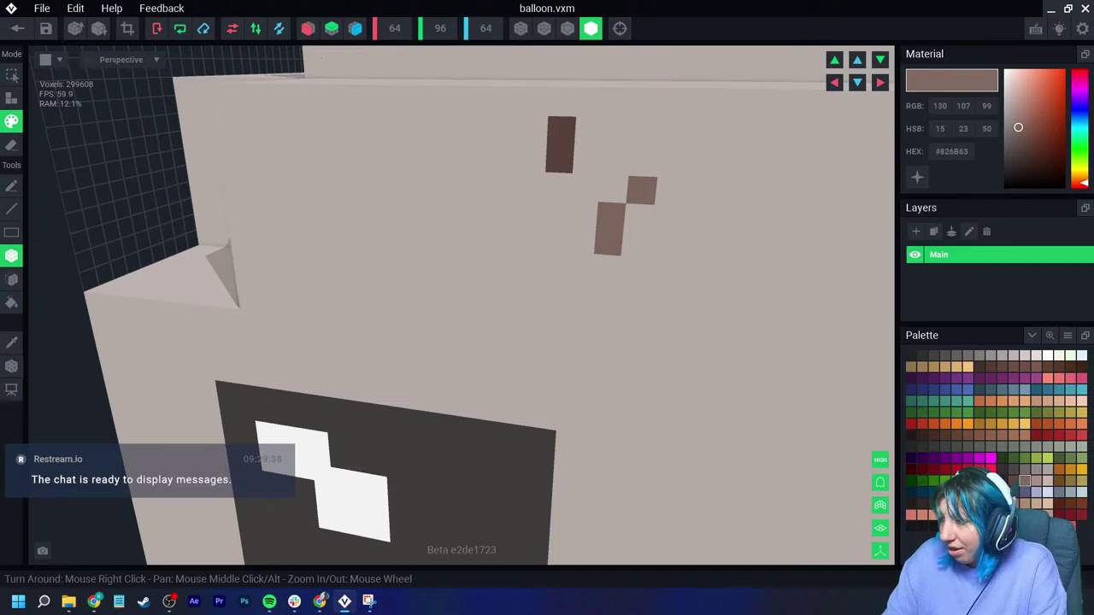
Step: Add three #A78F87 voxels along the outer edge of the #826B63 voxels
left_click(1035, 480)
left_click(668, 218)
left_click(636, 243)
left_click(670, 192)
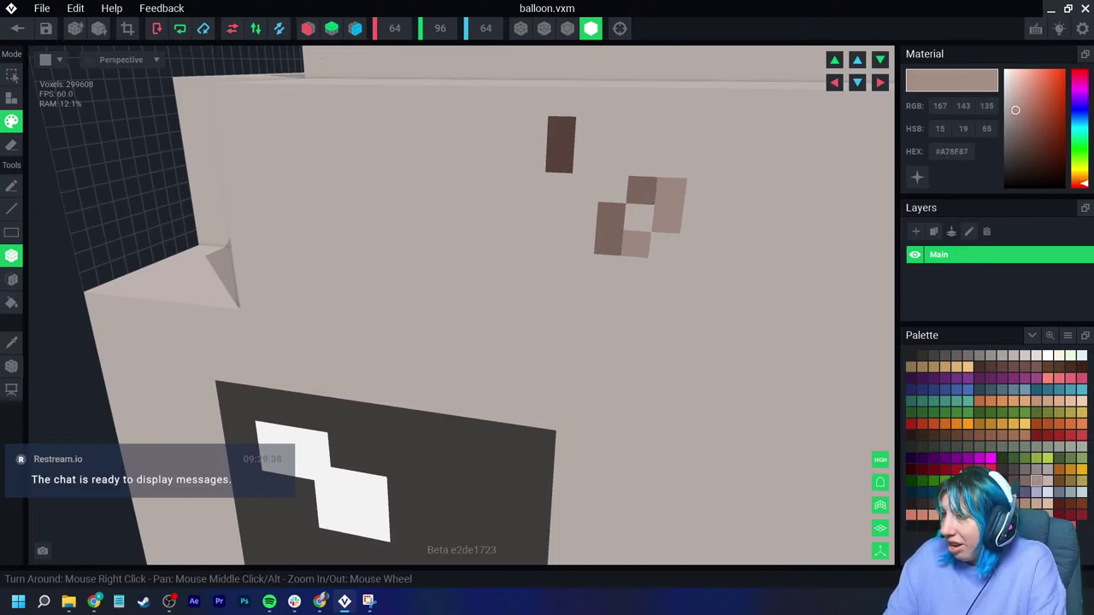
Step: Paint a few single voxels in the pale #CBB4AC shade around the brown sample pattern
left_click(1046, 479)
left_click(746, 277)
left_click(660, 272)
left_click(699, 215)
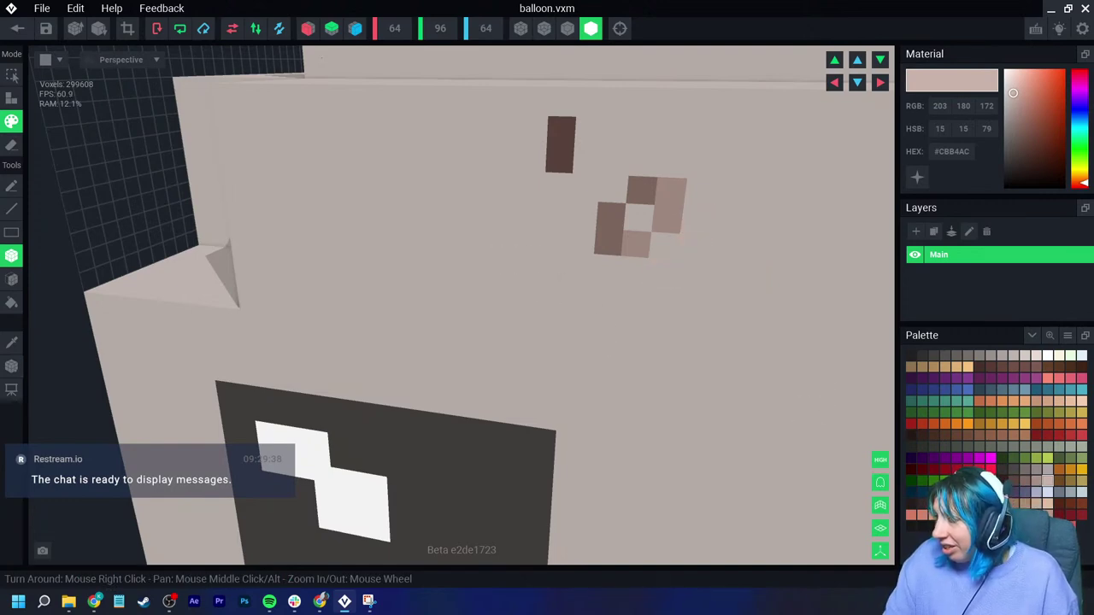
Step: Try several brown palette swatches, including #AC7857, and choose #3F2413 as the paint colour
left_click(933, 434)
left_click(1001, 435)
left_click(1012, 435)
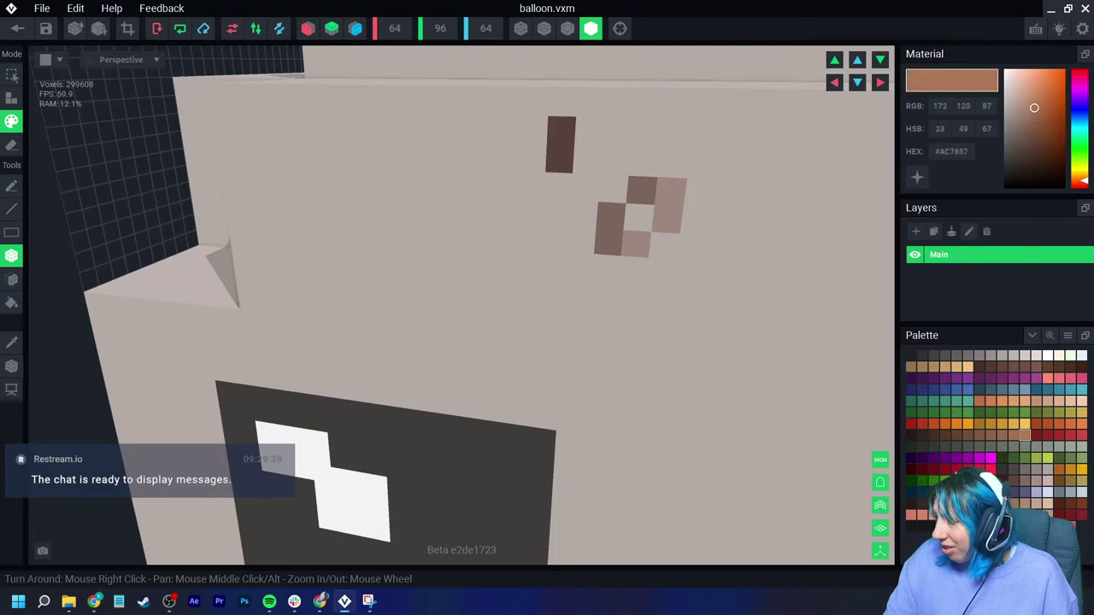
left_click(978, 367)
left_click(1081, 367)
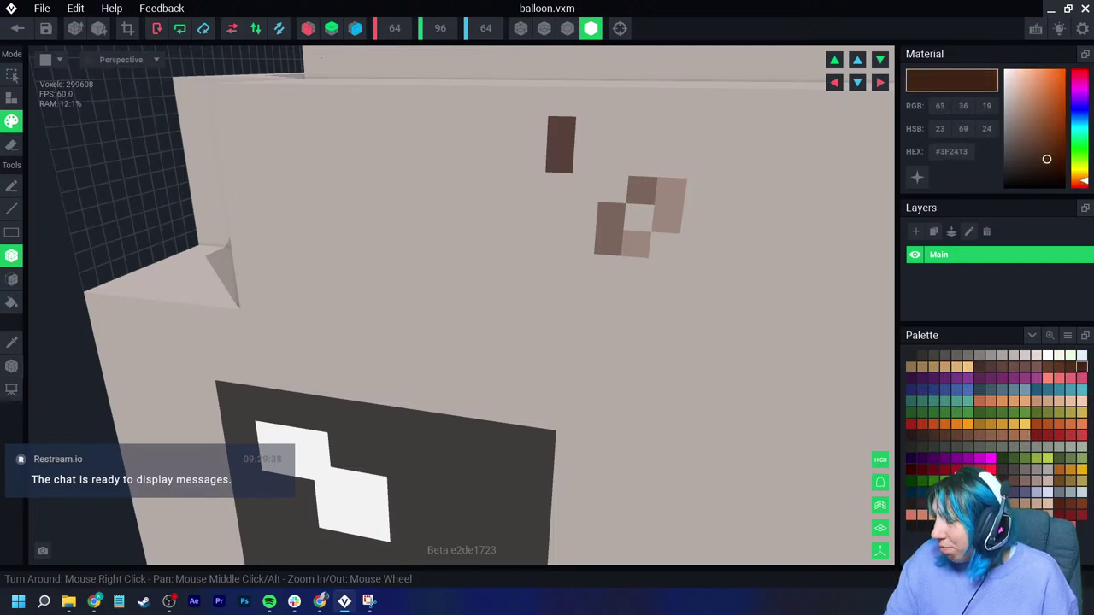
Step: Set the paint colour to #89594A and paint five voxels on the forehead as a two-voxel row and three-voxel column meeting diagonally
left_click_drag(1046, 159, 1031, 124)
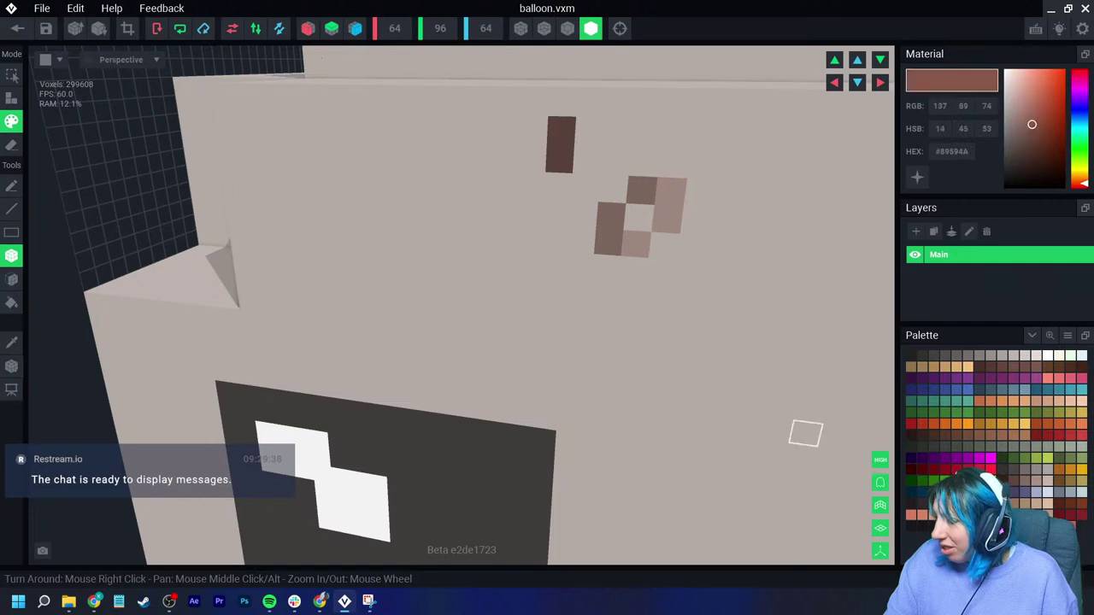
left_click(455, 231)
left_click(503, 306)
left_click(479, 233)
left_click(502, 282)
left_click(503, 259)
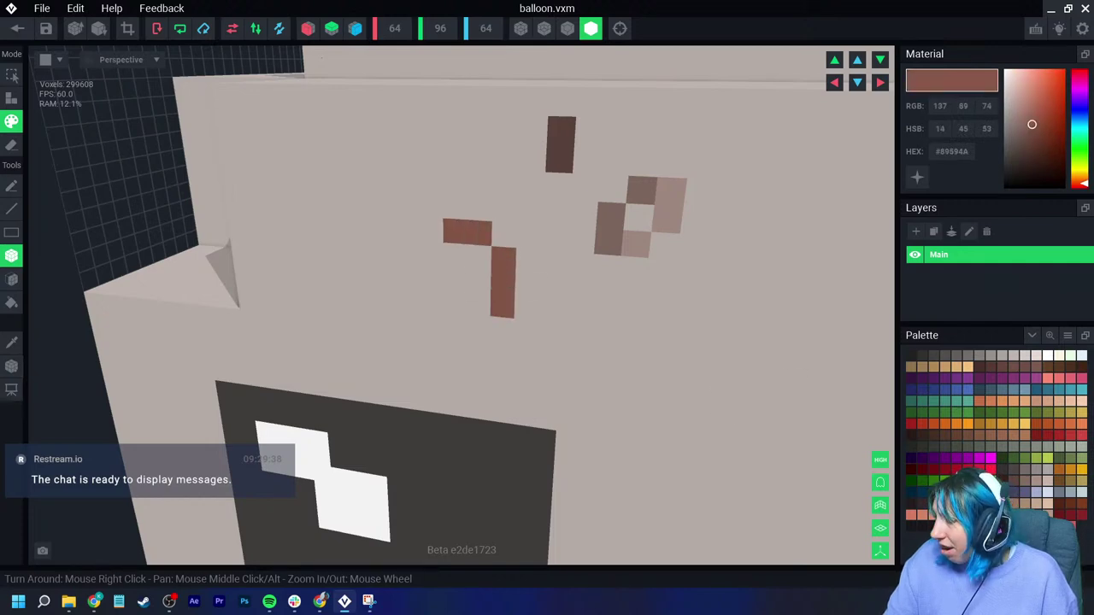
Step: Add #68433B voxels along the outer side of the #89594A shape, plus one separate voxel beside it
left_click(1013, 366)
left_click(577, 290)
left_click(528, 260)
left_click(528, 260)
left_click(503, 233)
left_click(528, 287)
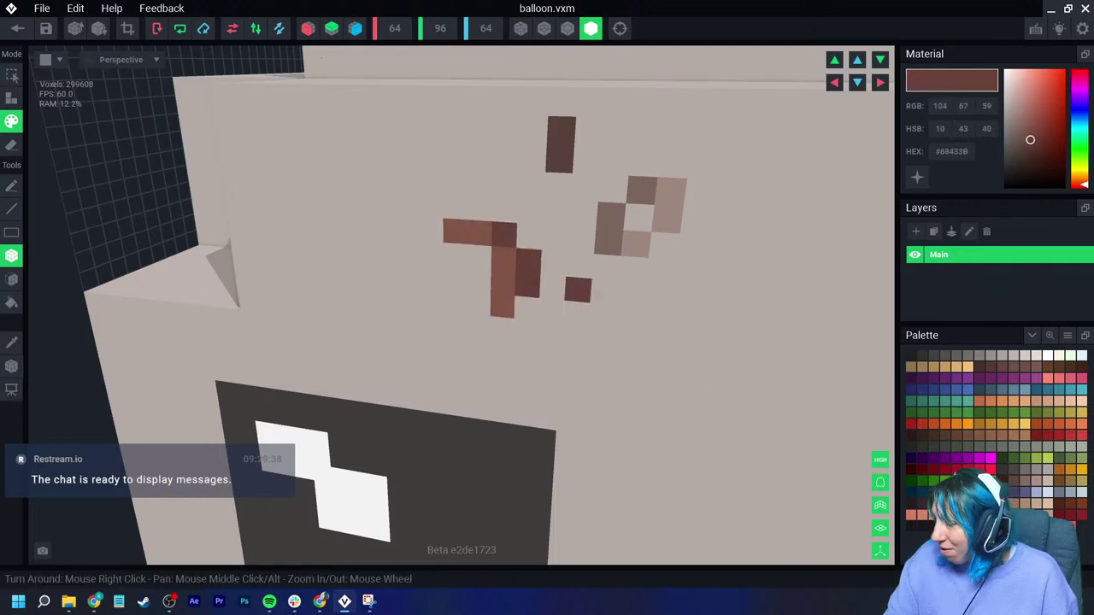
Step: Paint #482F25 voxels inside the corner of the #89594A shape as a darker inner shade
left_click(934, 435)
left_click_drag(479, 305, 479, 281)
left_click(455, 302)
left_click(456, 254)
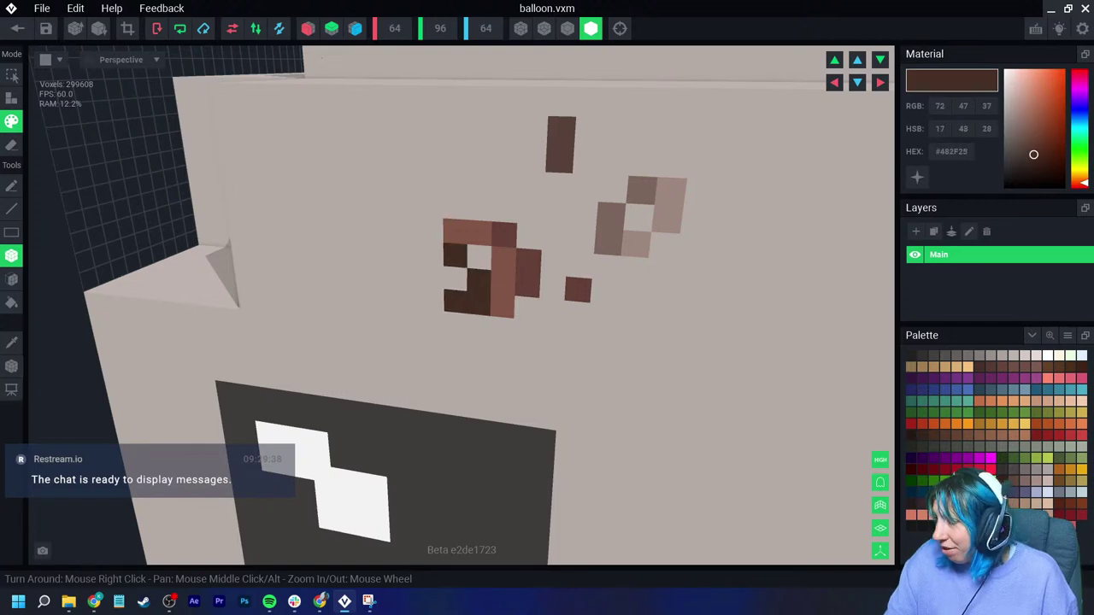
Step: Paint a vertical and a horizontal two-voxel bar in #321A0B, and place two single #482F25 voxels
left_click(1051, 165)
left_click_drag(386, 273, 386, 249)
left_click_drag(407, 204, 432, 204)
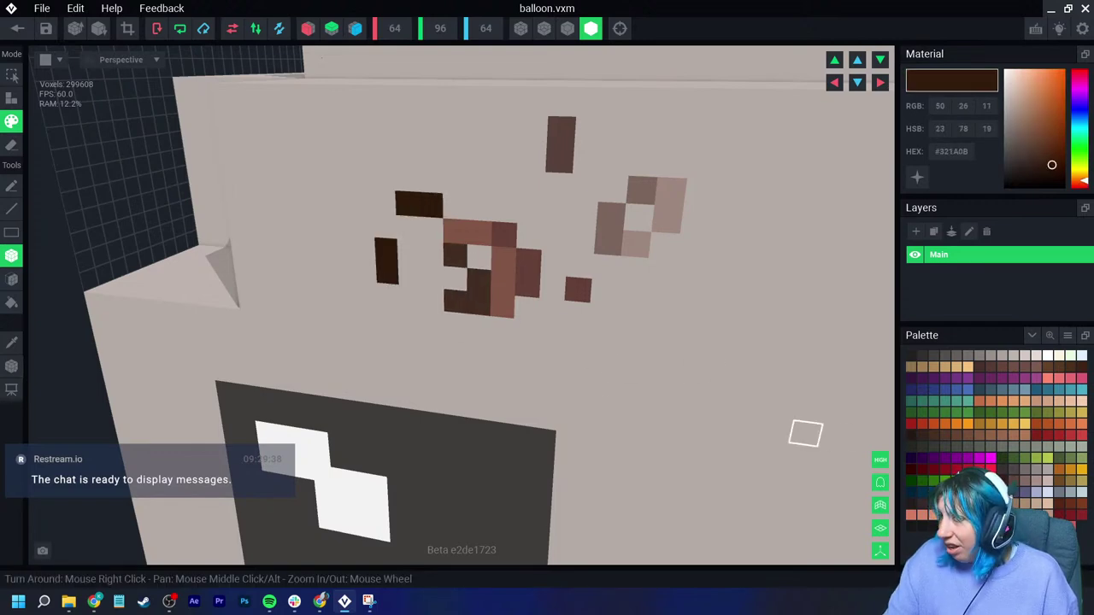
left_click(934, 435)
left_click(308, 96)
left_click(406, 204)
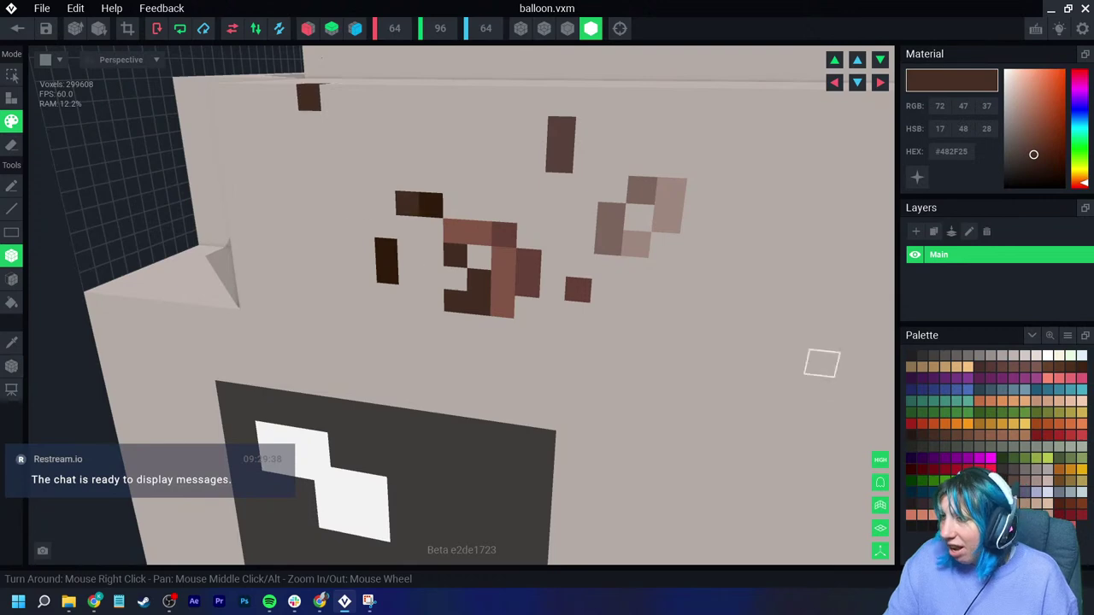
Step: Try several brown shades, including #826B63 and #392119, and paint a horizontal two-voxel bar in #5E463E
left_click(1013, 481)
left_click(1024, 480)
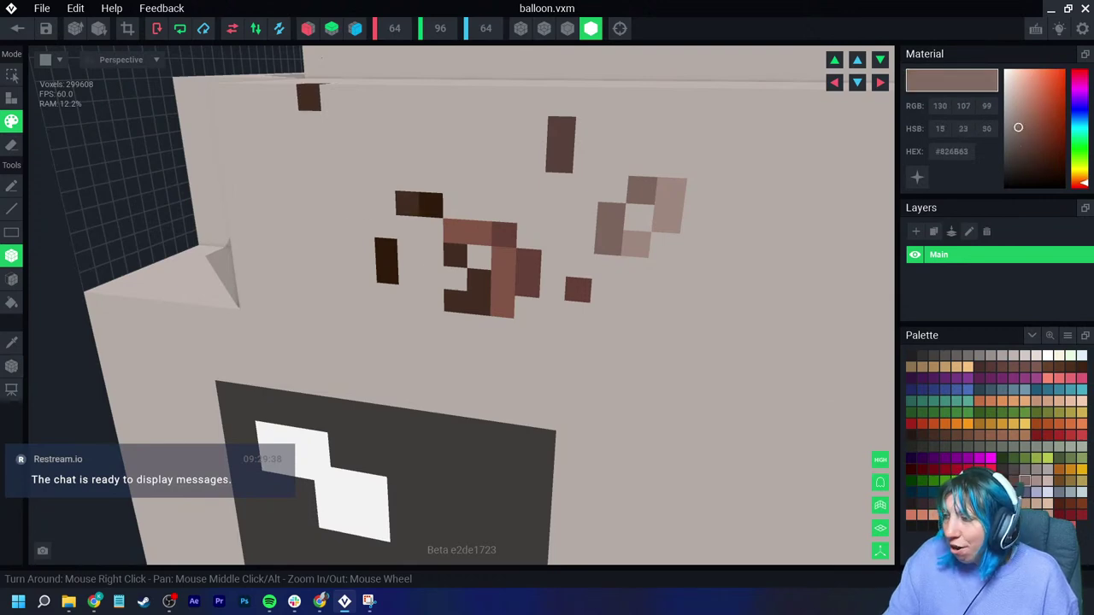
left_click(1037, 161)
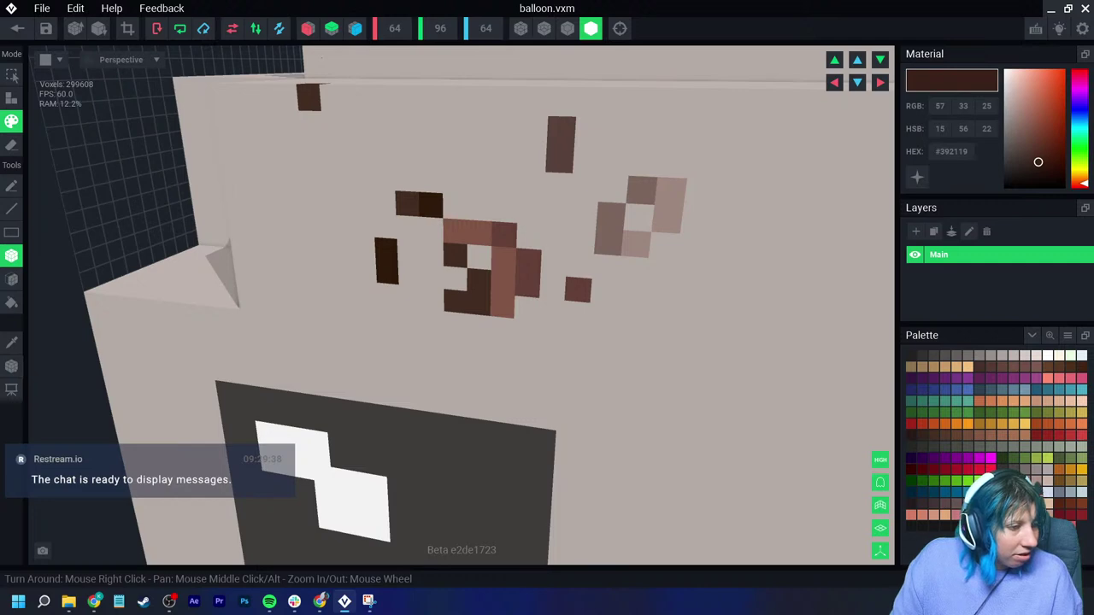
left_click(1024, 145)
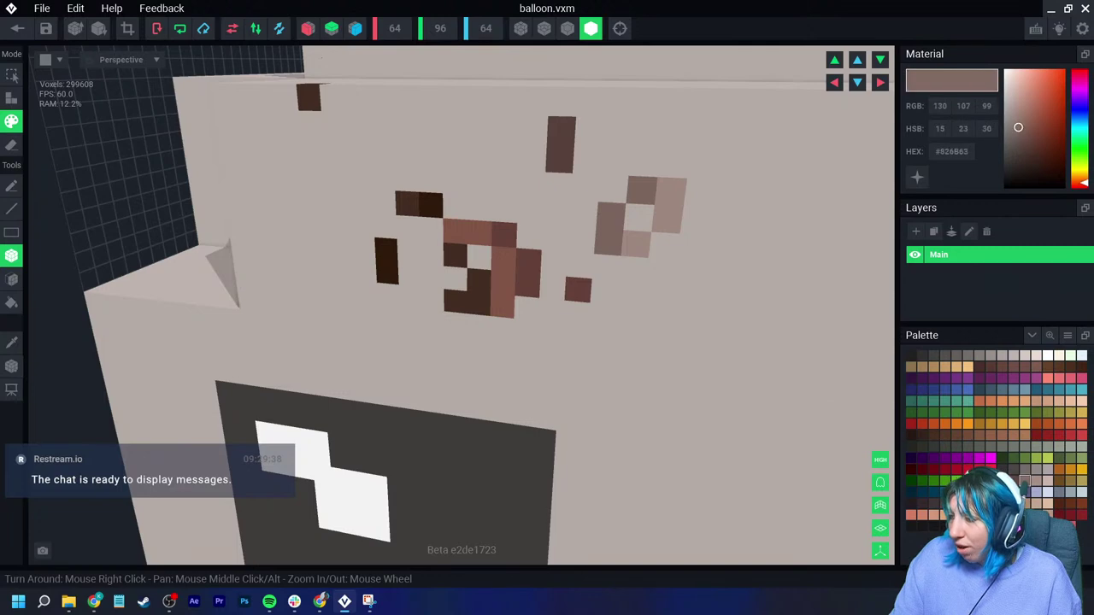
left_click_drag(630, 295, 658, 294)
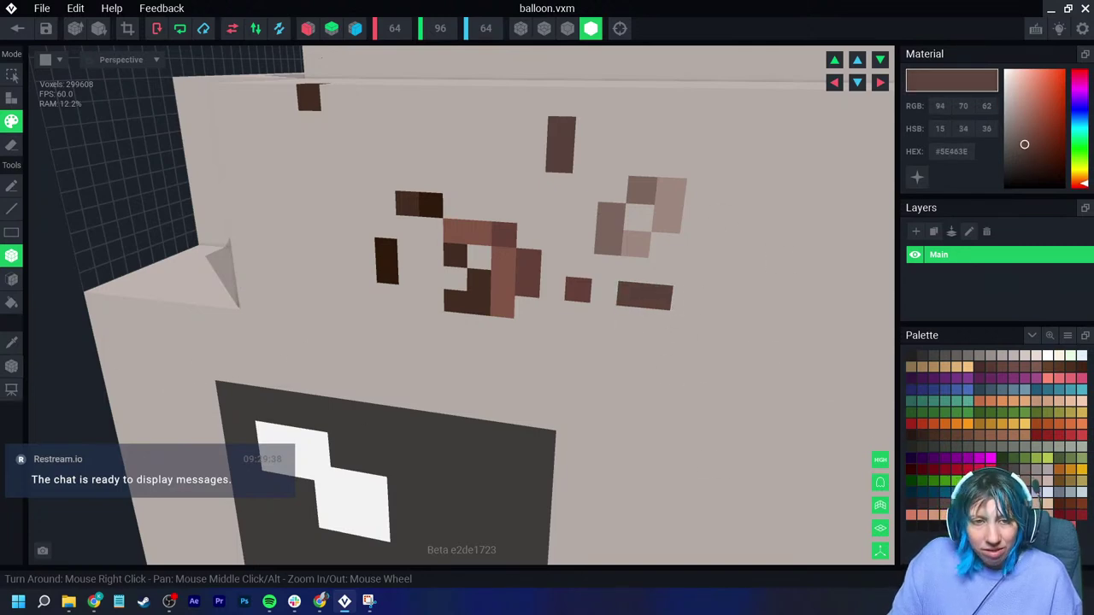
Step: Sample the forehead colour #BEB4AF, repaint the whole test pattern area with it, and return to the balloon project
left_click(333, 124, "alt")
mouse_move(307, 96)
left_mouse_down()
mouse_move(409, 229)
mouse_move(682, 323)
left_mouse_up()
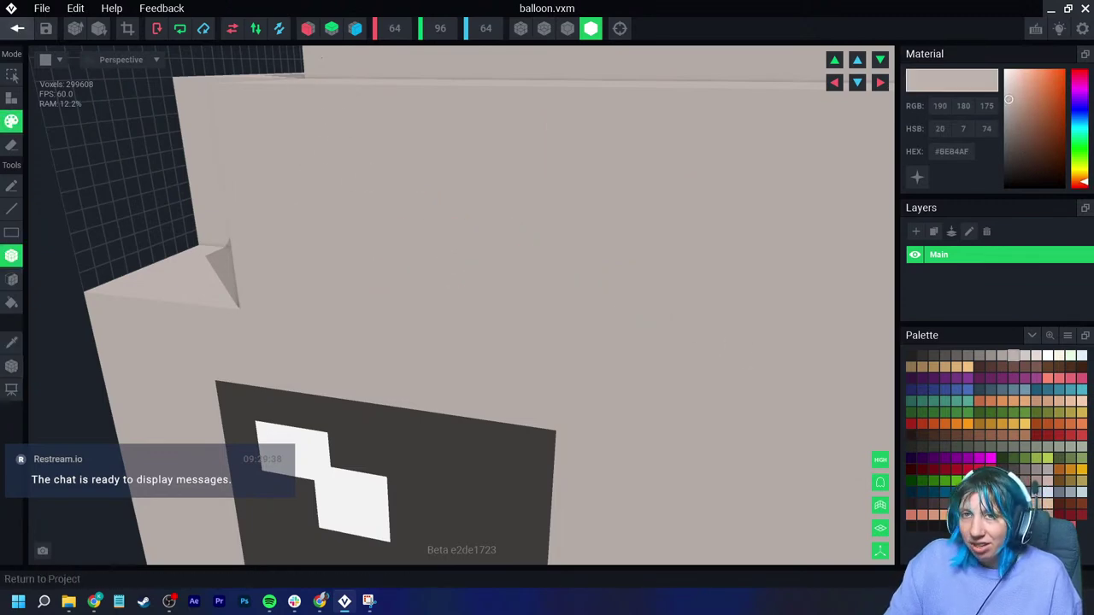
left_click(17, 29)
key("Return")
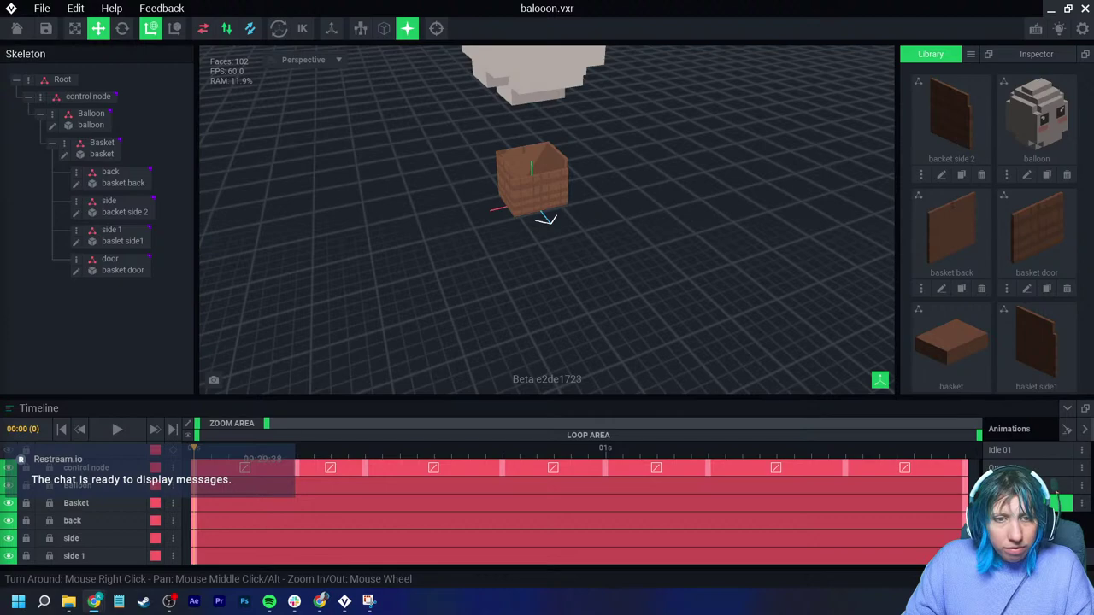
Step: Switch to the browser, copy the VoxEdit Academy Textures page address, view its swatch chart, and close the browser window
key("alt+Tab")
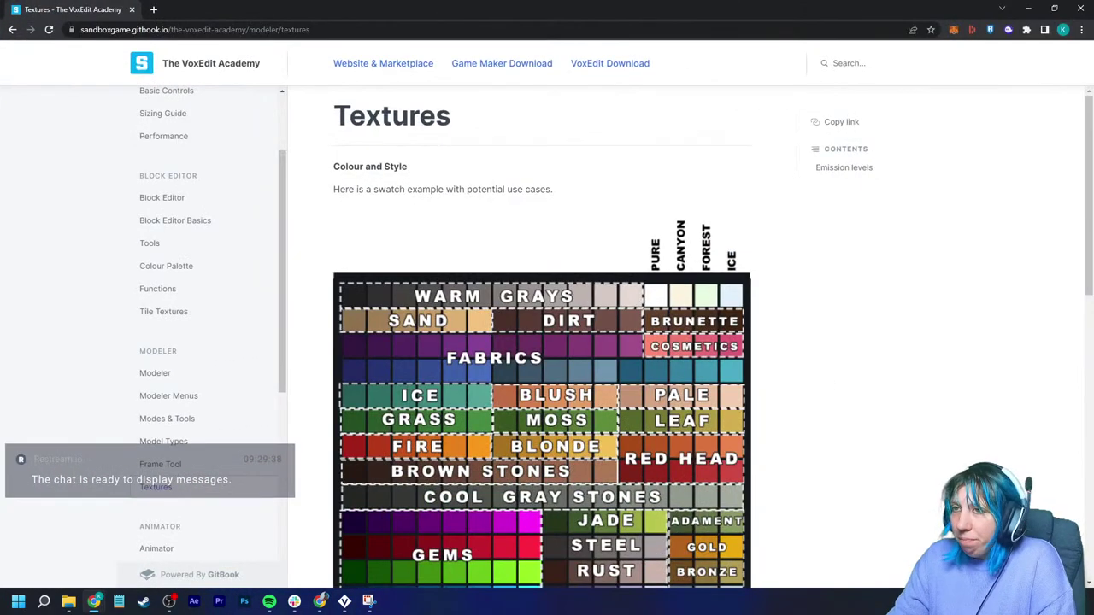
left_click(443, 33)
right_click(443, 36)
left_click(471, 99)
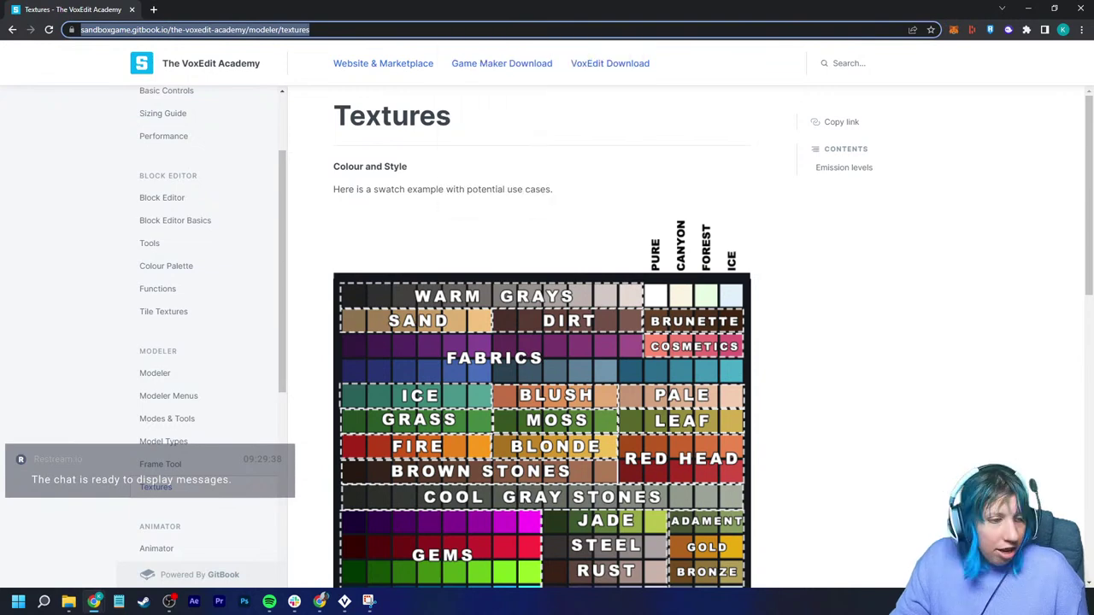
key("alt+Tab")
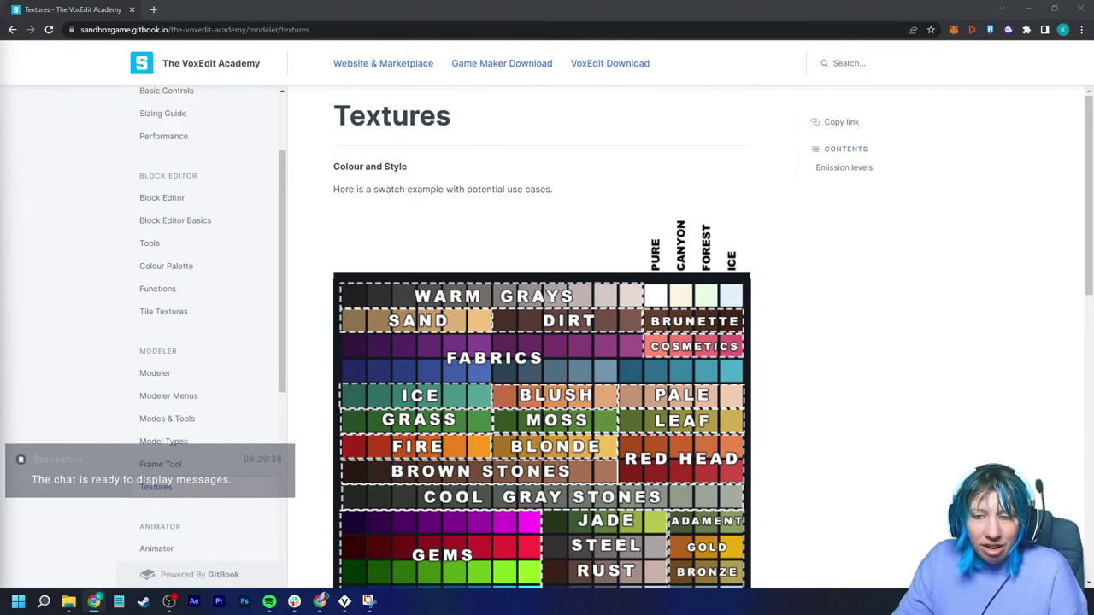
scroll(543, 336, "down", 2)
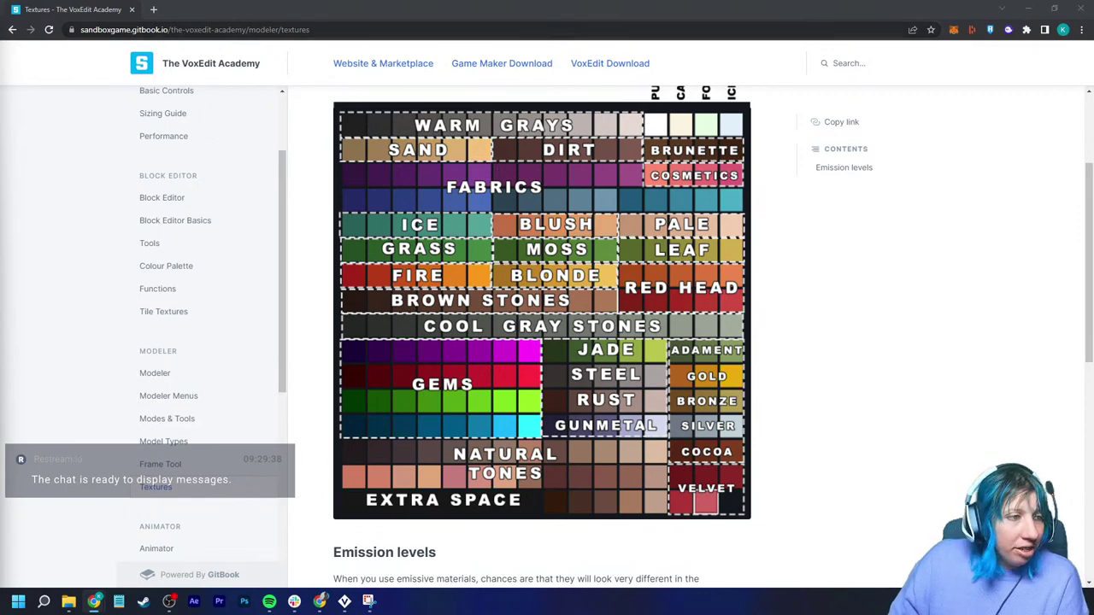
left_click(1080, 8)
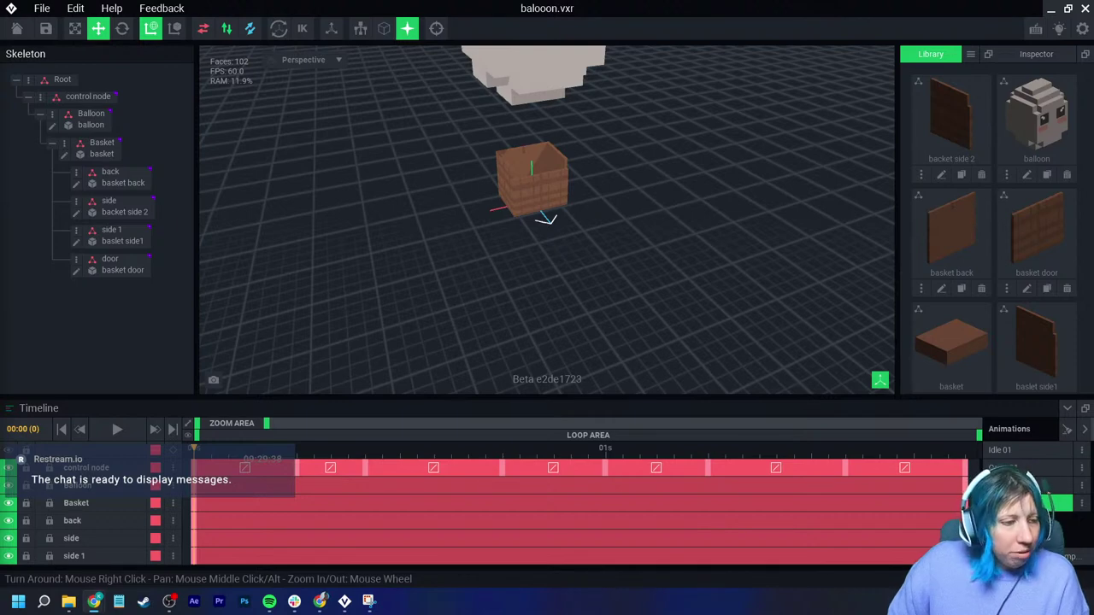
Step: Exit the balooon.vxr project to the start screen and close the other program still open in the background
left_click(17, 28)
left_click(426, 219)
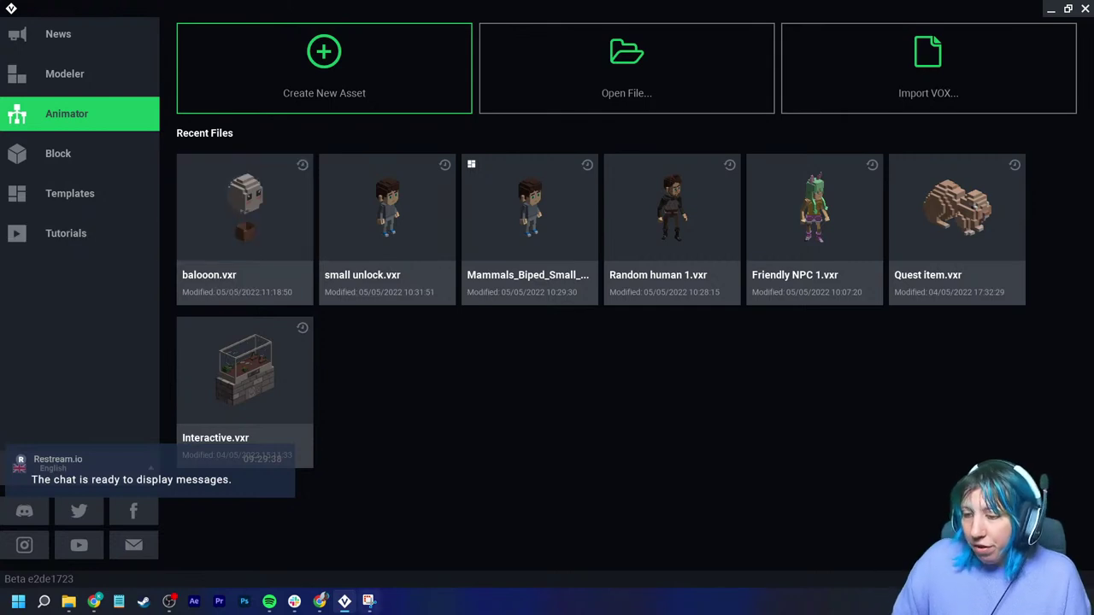
left_click(368, 601)
left_click(1080, 8)
left_click(547, 325)
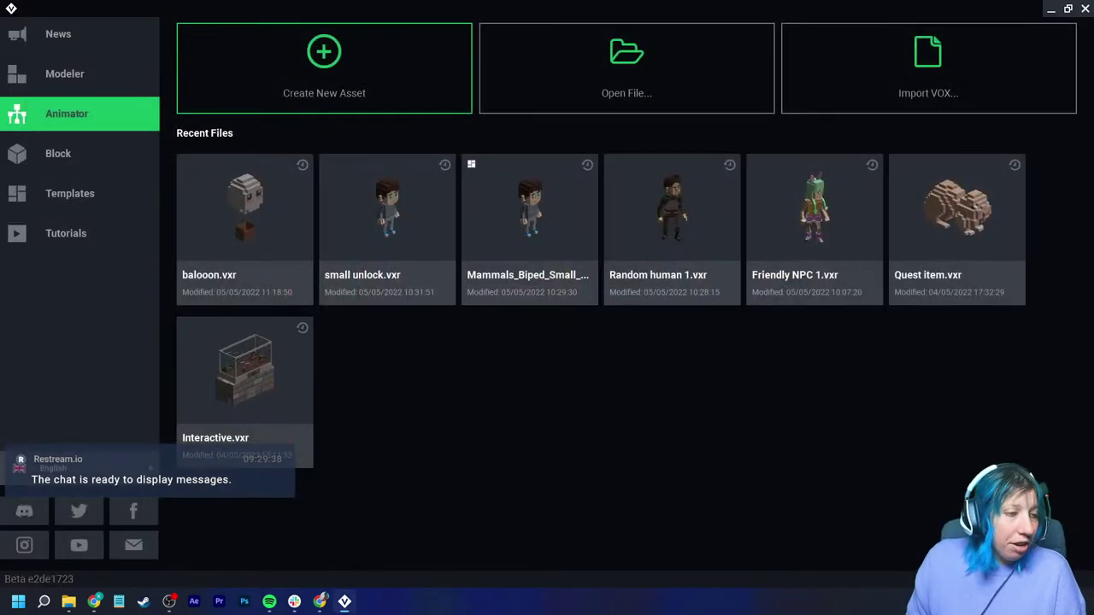